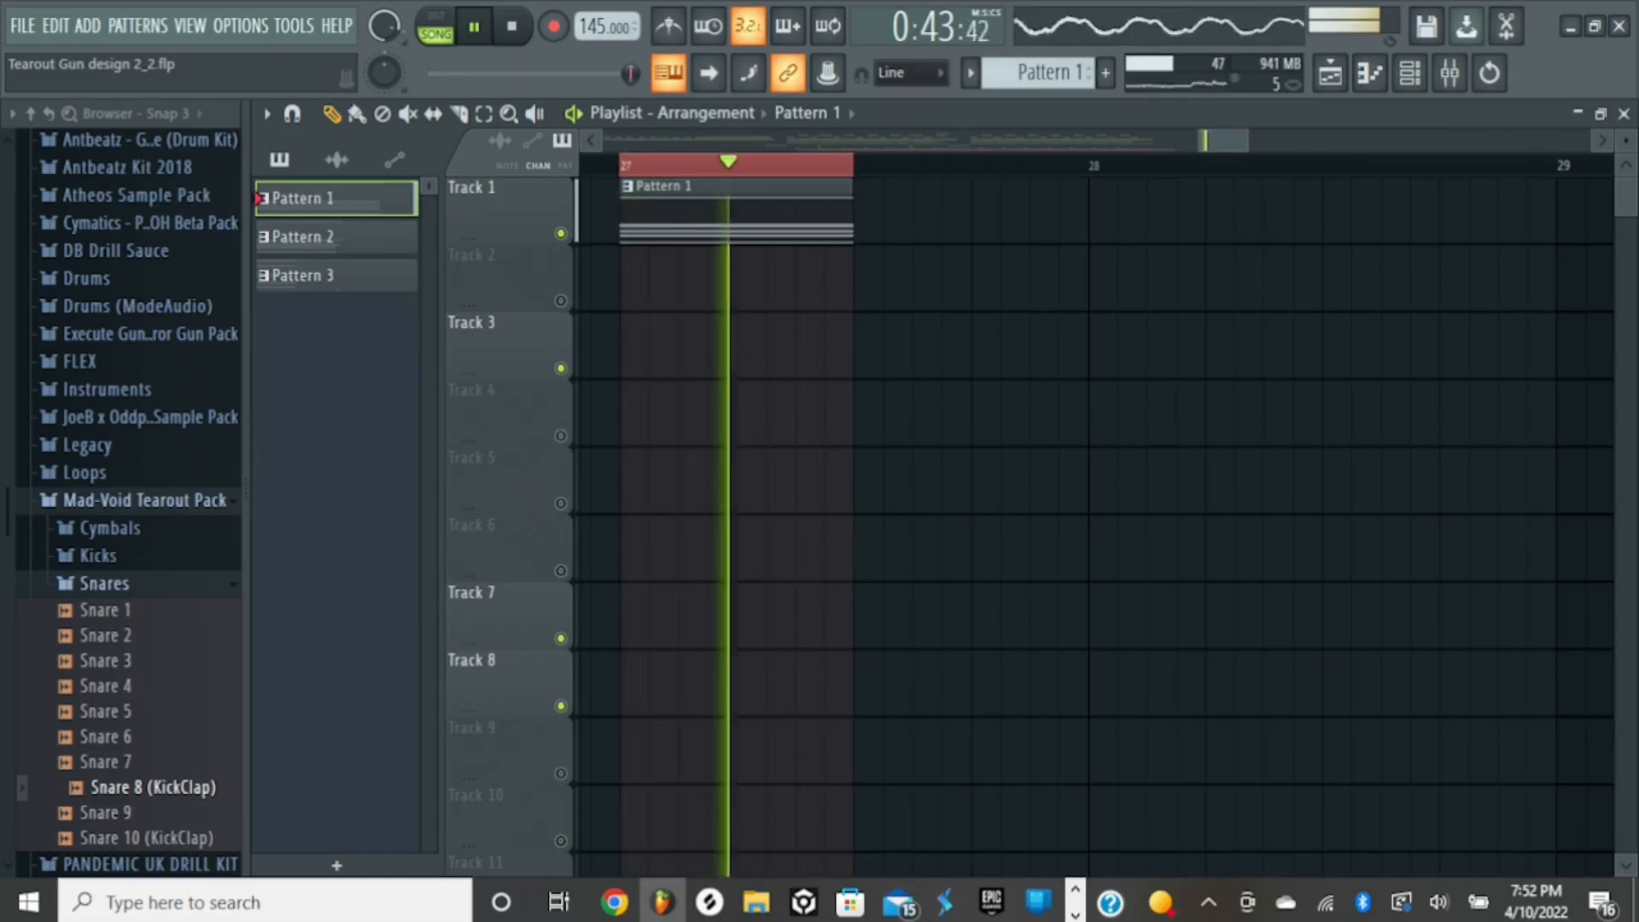
# - Stop playback of Pattern 1 and show the channel rack
pyautogui.press('space')
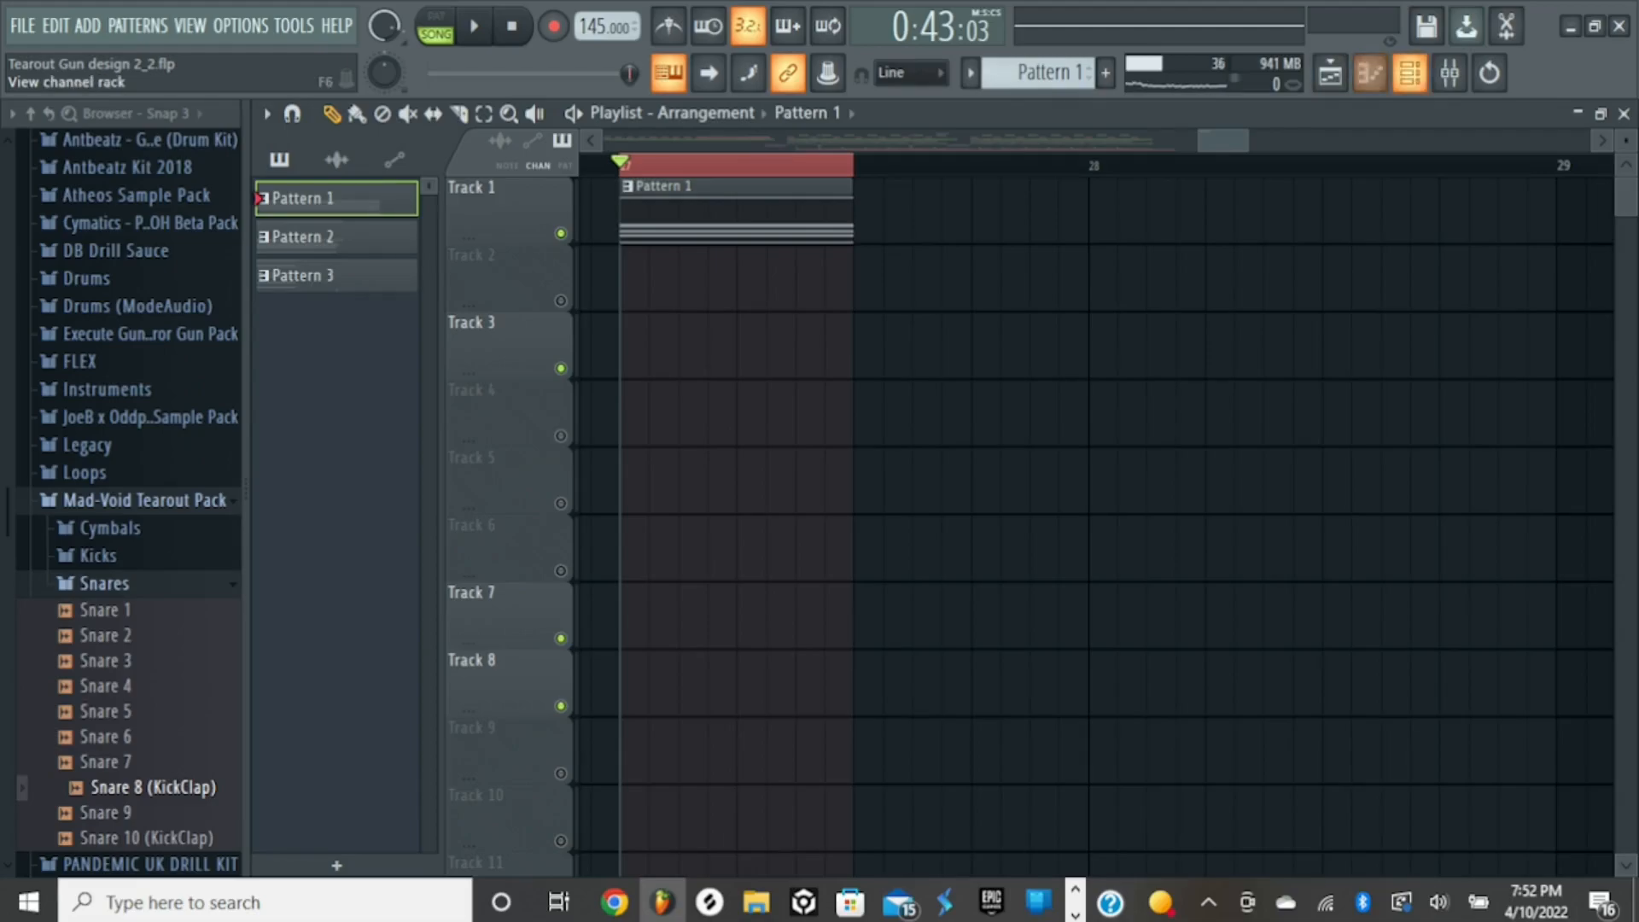
pyautogui.moveTo(1247, 141); pyautogui.dragTo(1225, 141)
pyautogui.moveTo(1626, 141); pyautogui.dragTo(1627, 152)
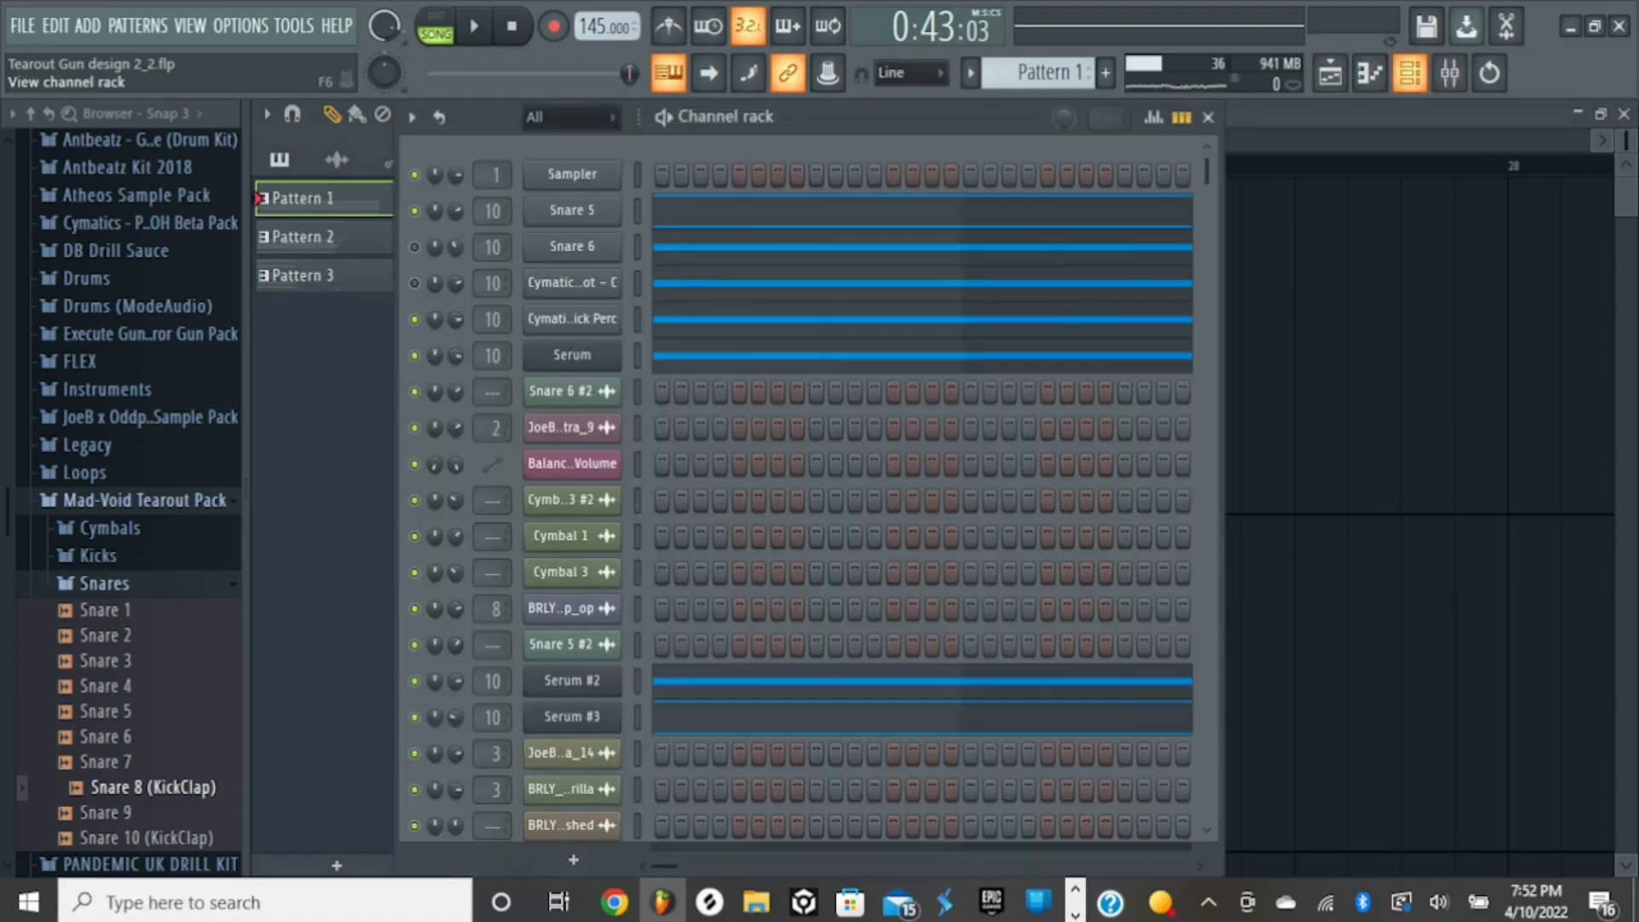
pyautogui.click(1411, 73)
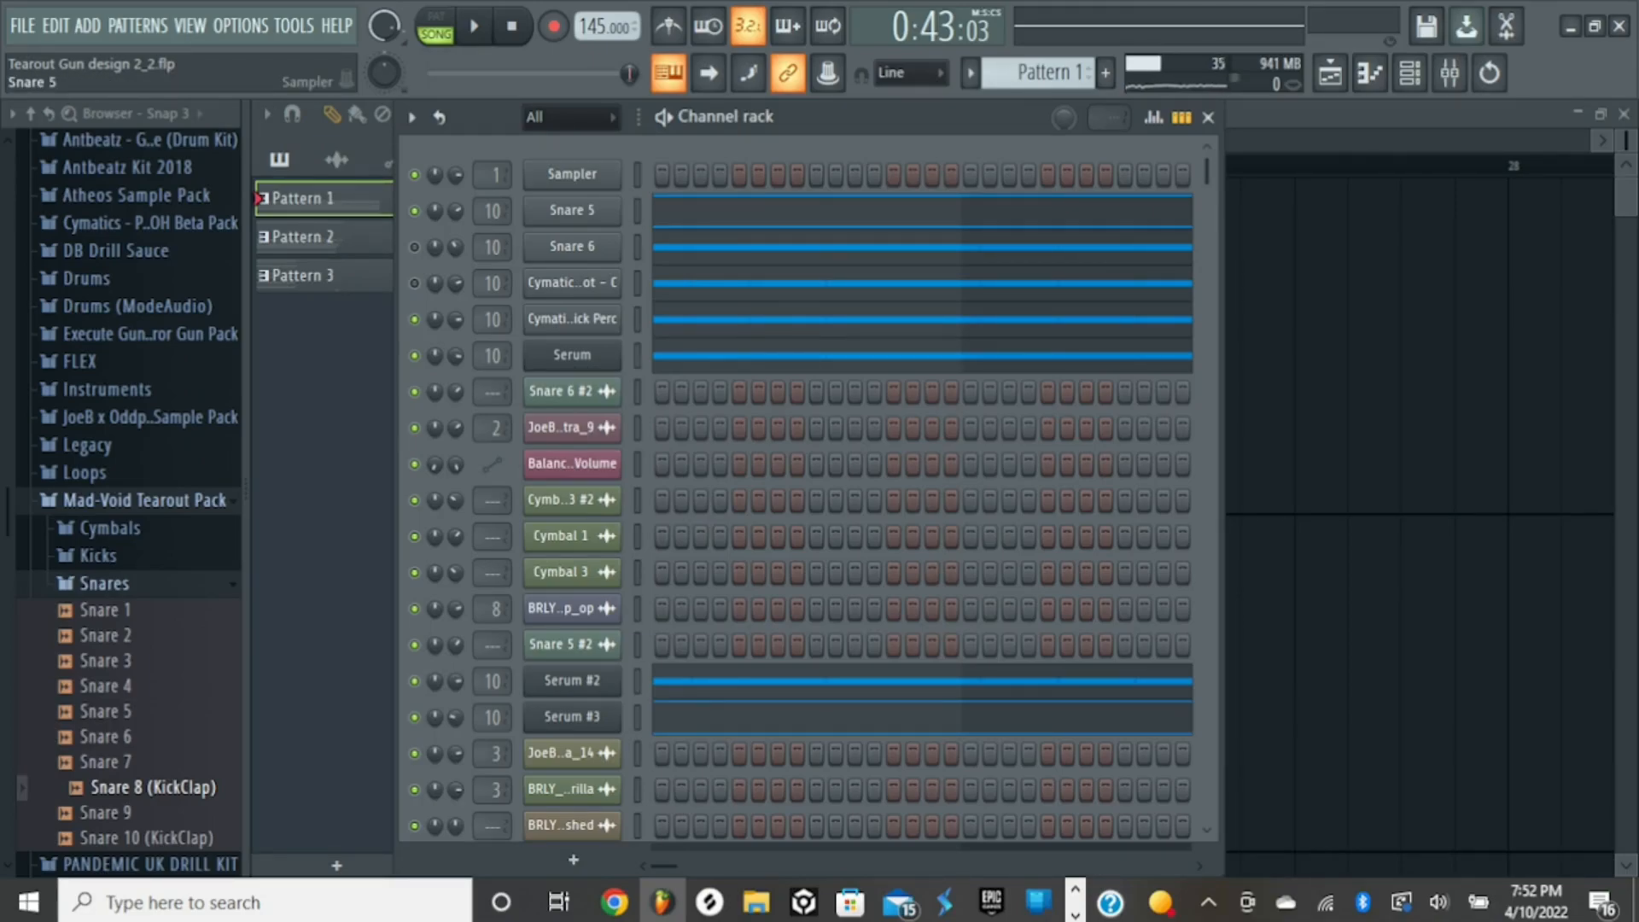
# - Open the Snare 5 sampler, copy its sample start value, set the sample start to 0%, and audition the sample
pyautogui.click(572, 210)
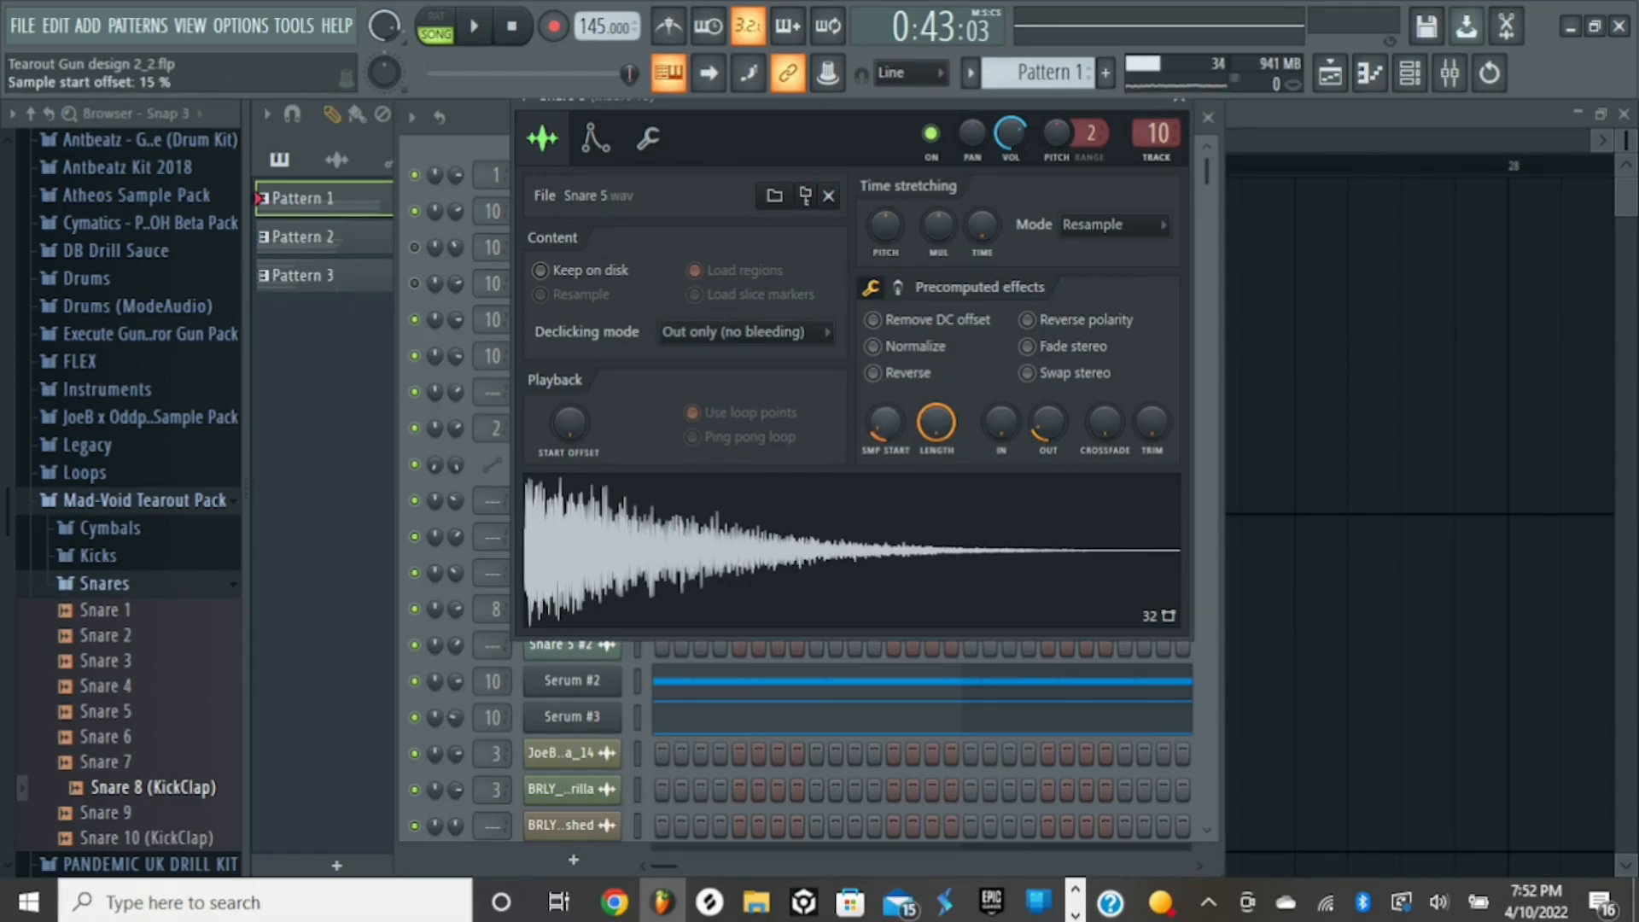
pyautogui.rightClick(893, 423)
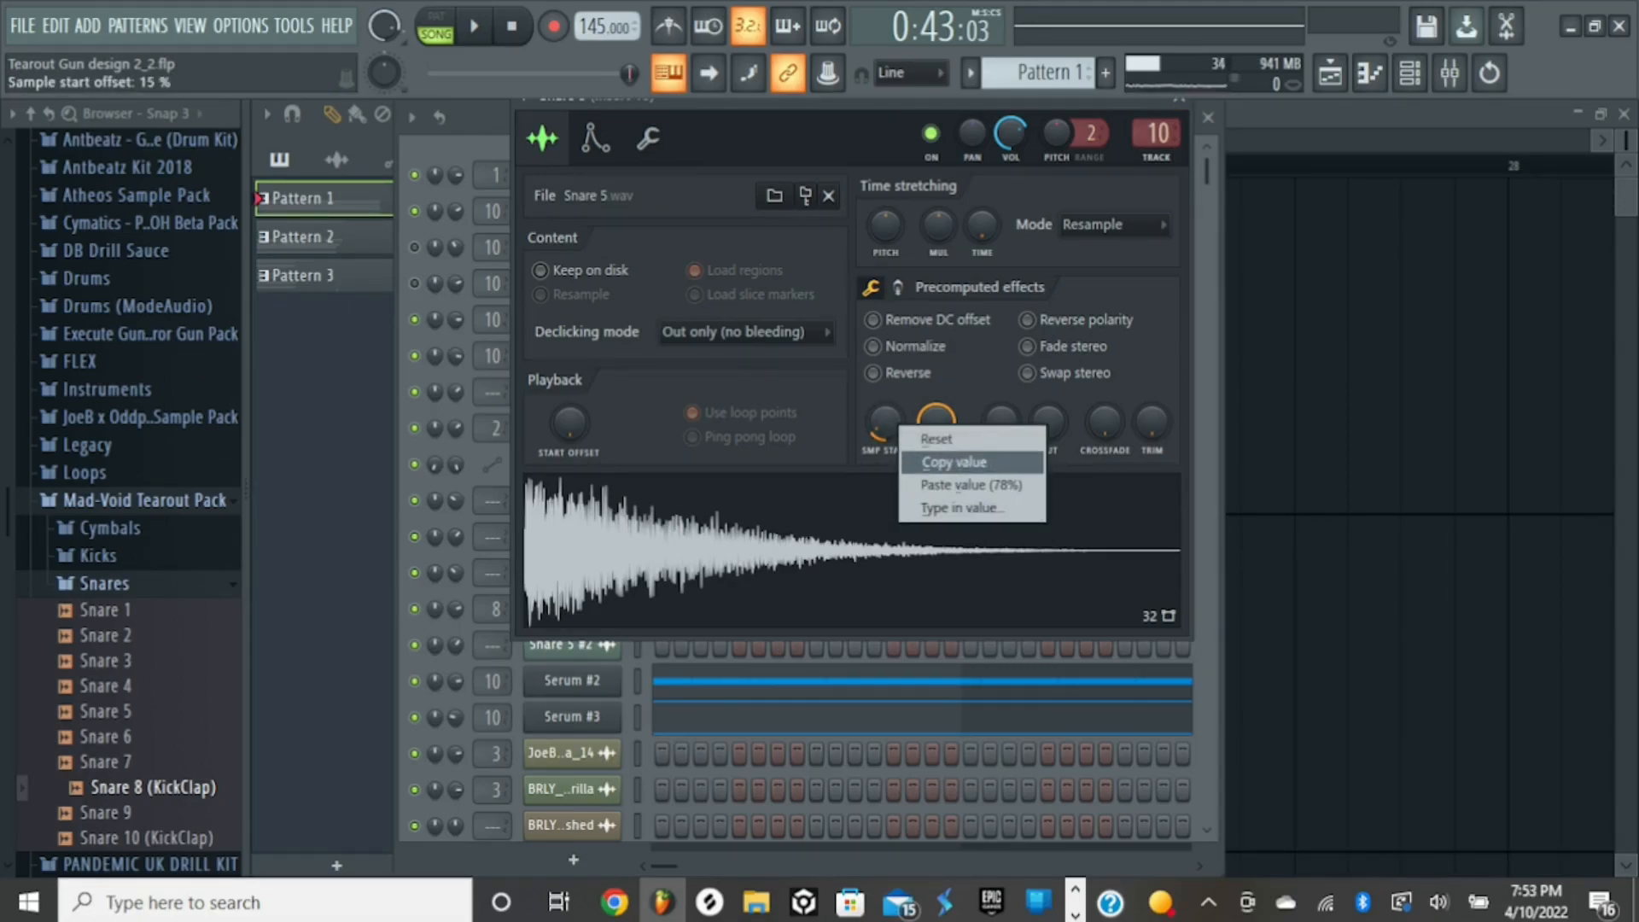
pyautogui.click(944, 462)
pyautogui.moveTo(885, 423); pyautogui.dragTo(885, 461)
pyautogui.press('q')
pyautogui.press('q')
pyautogui.press('q')
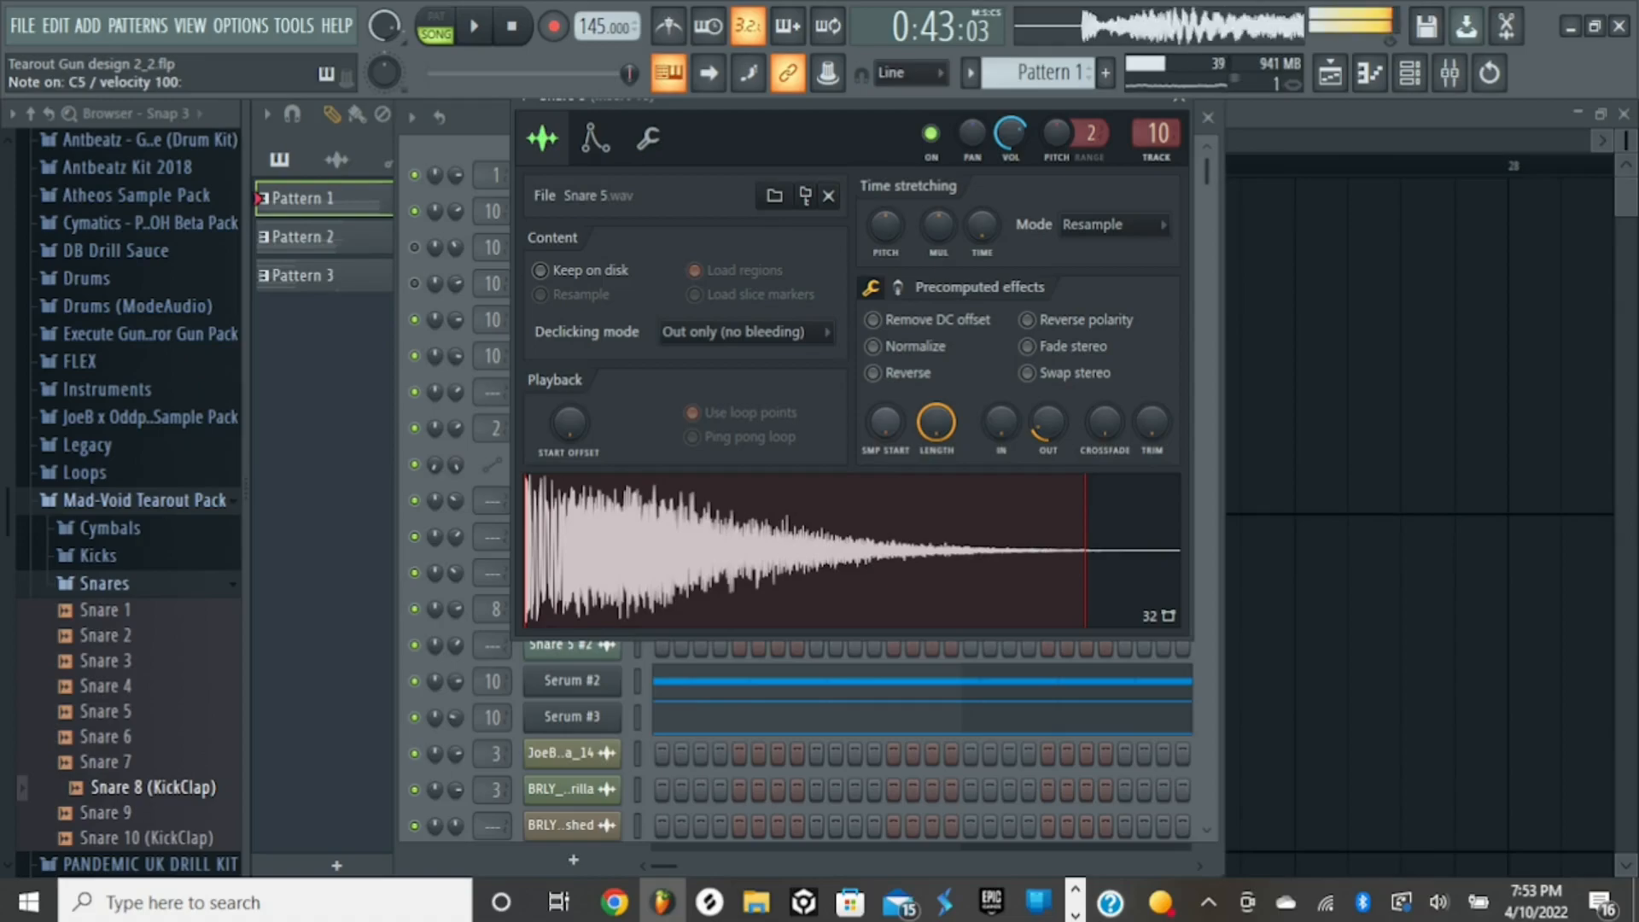
pyautogui.press('q')
# - Look briefly at the Insert 10 mixer track and audition Snare 5 repeatedly with its full, untrimmed start
pyautogui.click(1450, 73)
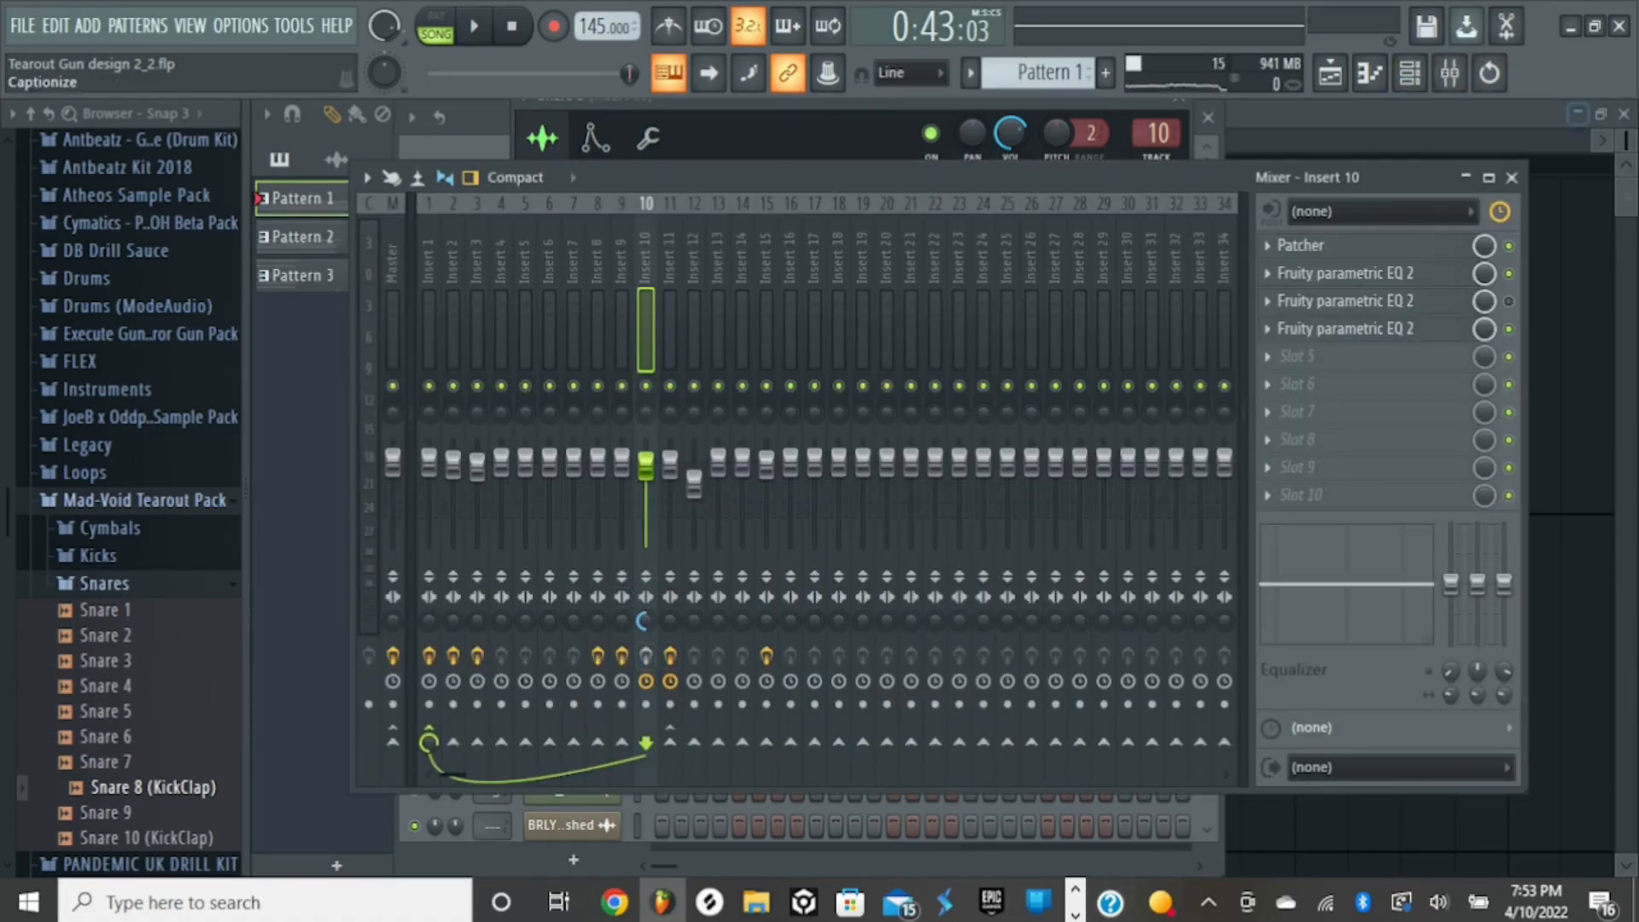
pyautogui.click(1511, 178)
pyautogui.press('e')
pyautogui.press('e')
pyautogui.press('e')
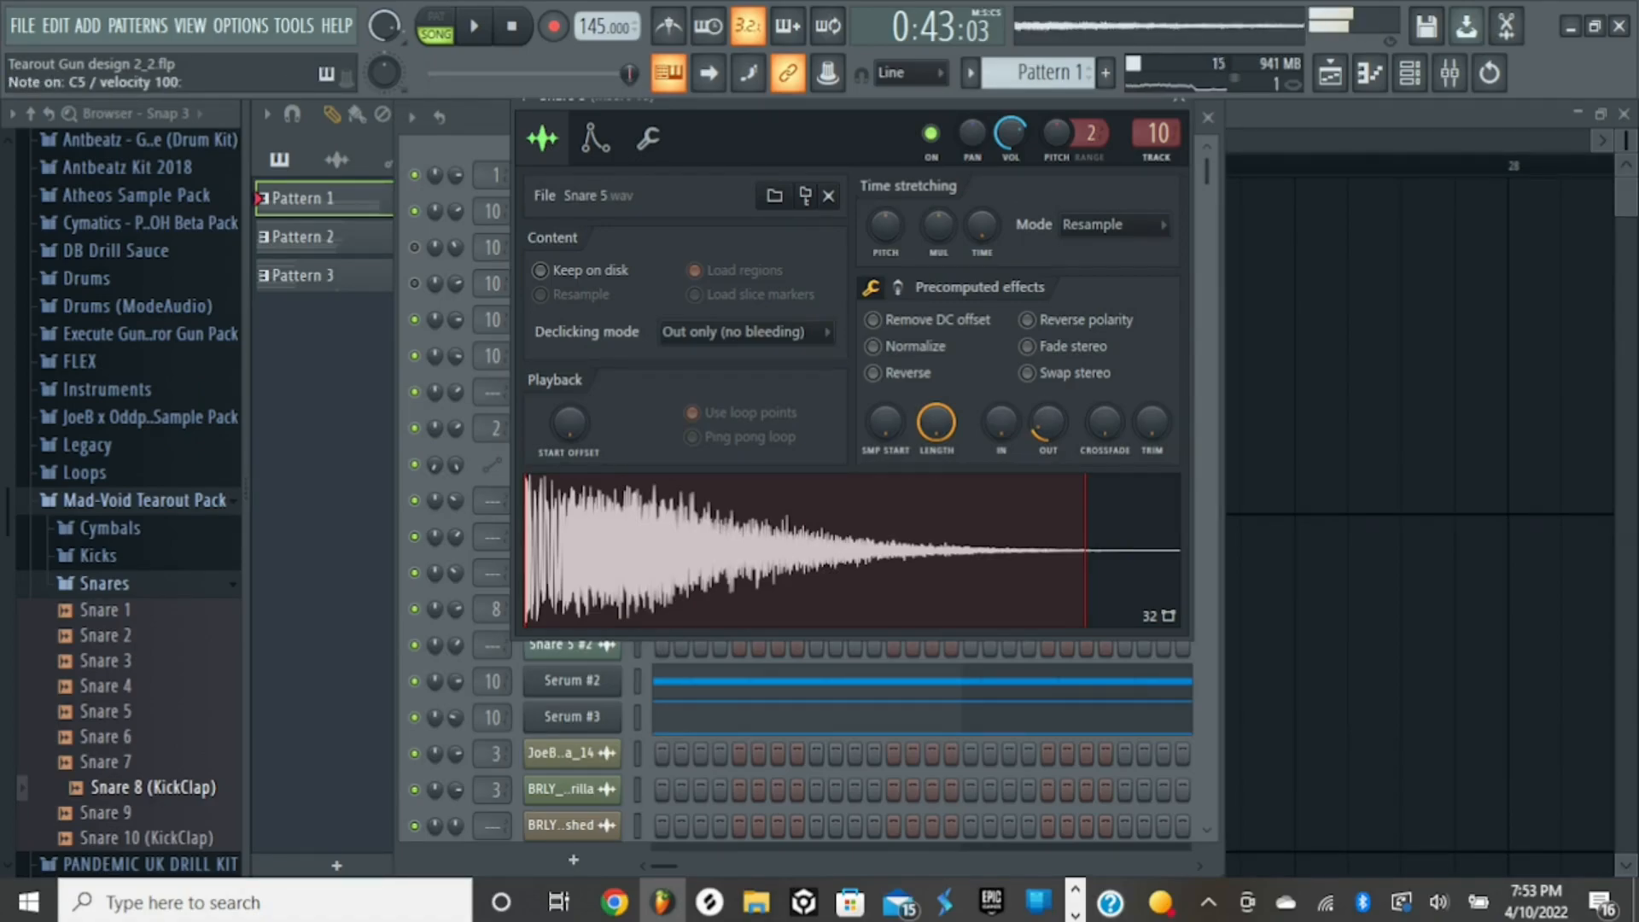
pyautogui.press('q')
pyautogui.moveTo(854, 103); pyautogui.dragTo(871, 138)
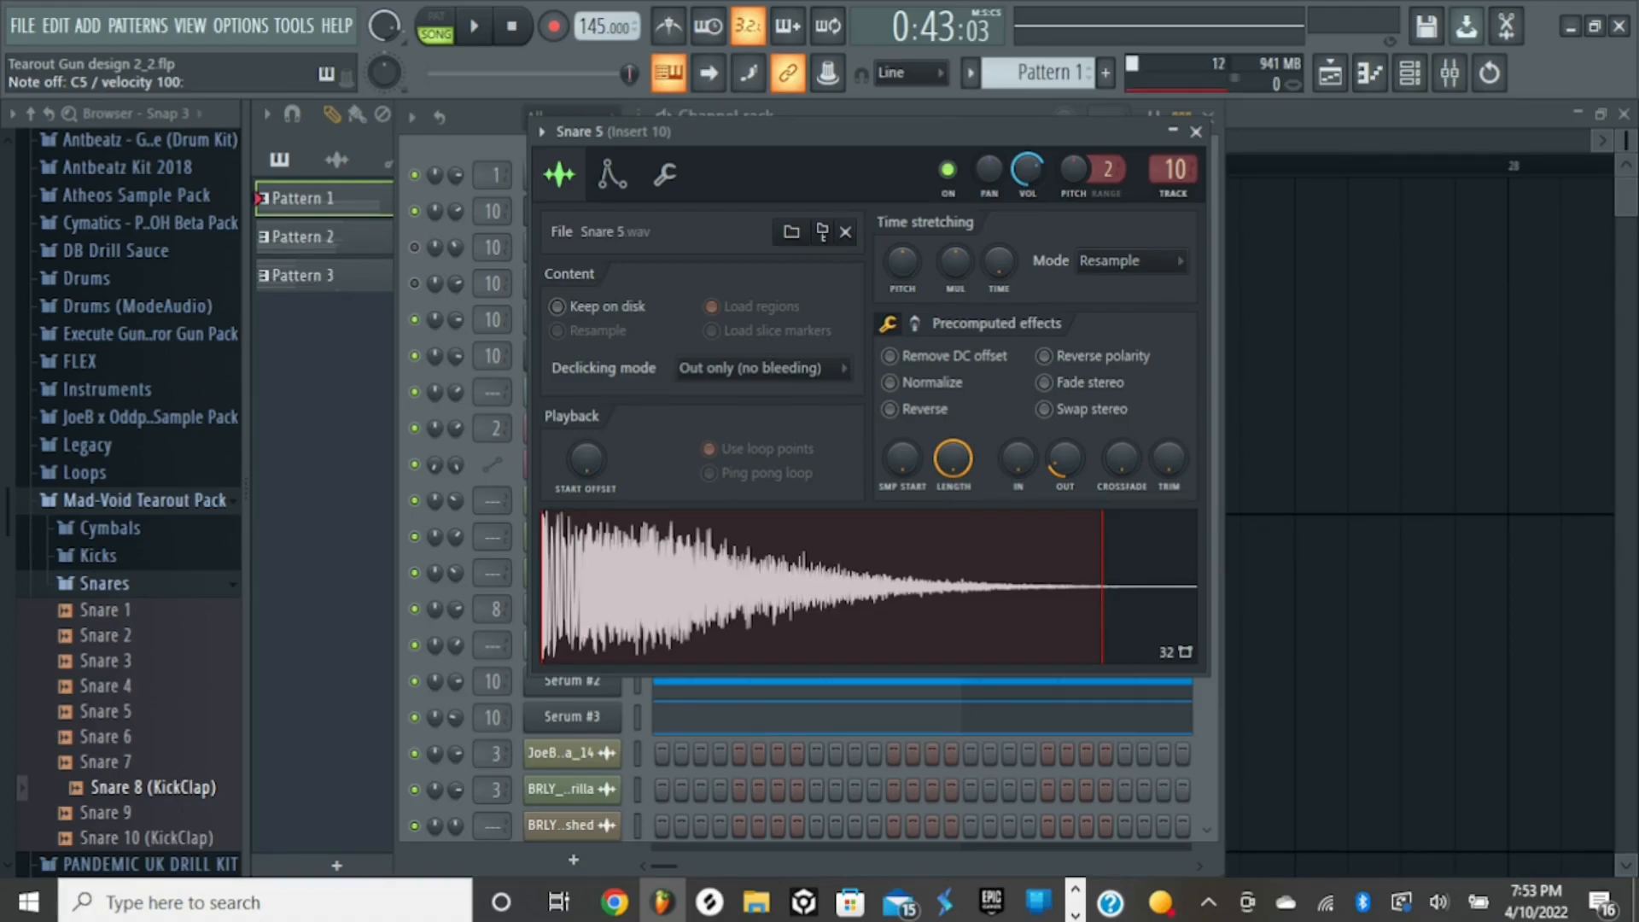
pyautogui.press('q')
pyautogui.press('q')
pyautogui.press('q')
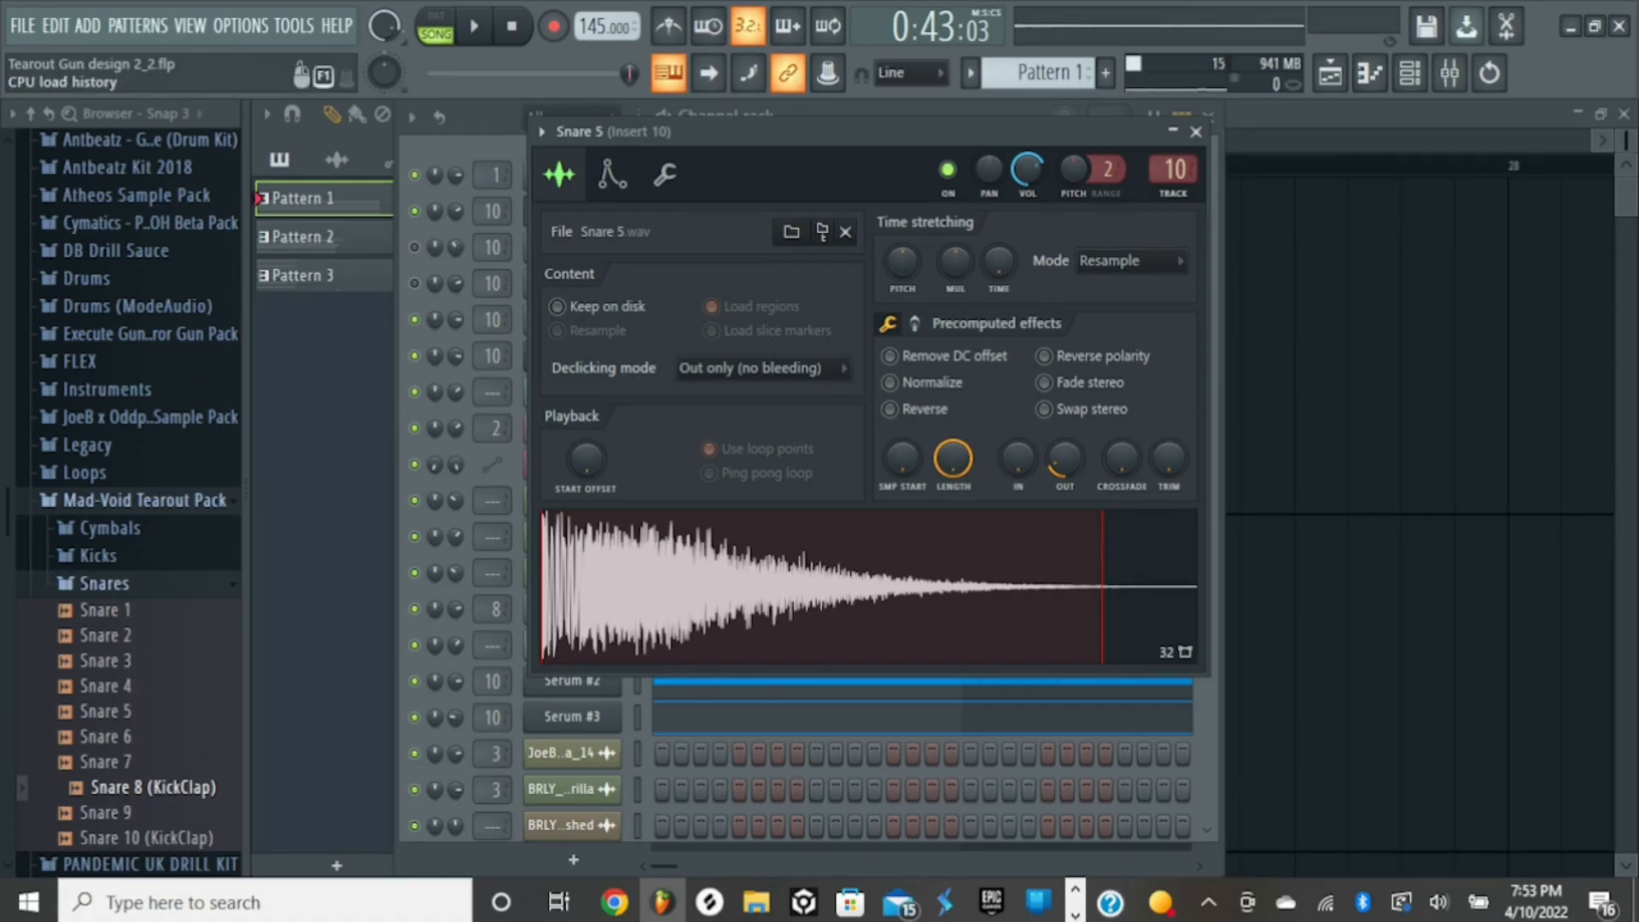
# - Examine the Snare 5 notes in the piano roll, preview A4, and close the piano roll
pyautogui.click(1196, 131)
pyautogui.click(727, 211)
pyautogui.scroll(-1, 666, 359)
pyautogui.scroll(1, 666, 359)
pyautogui.click(480, 362)
pyautogui.click(702, 362)
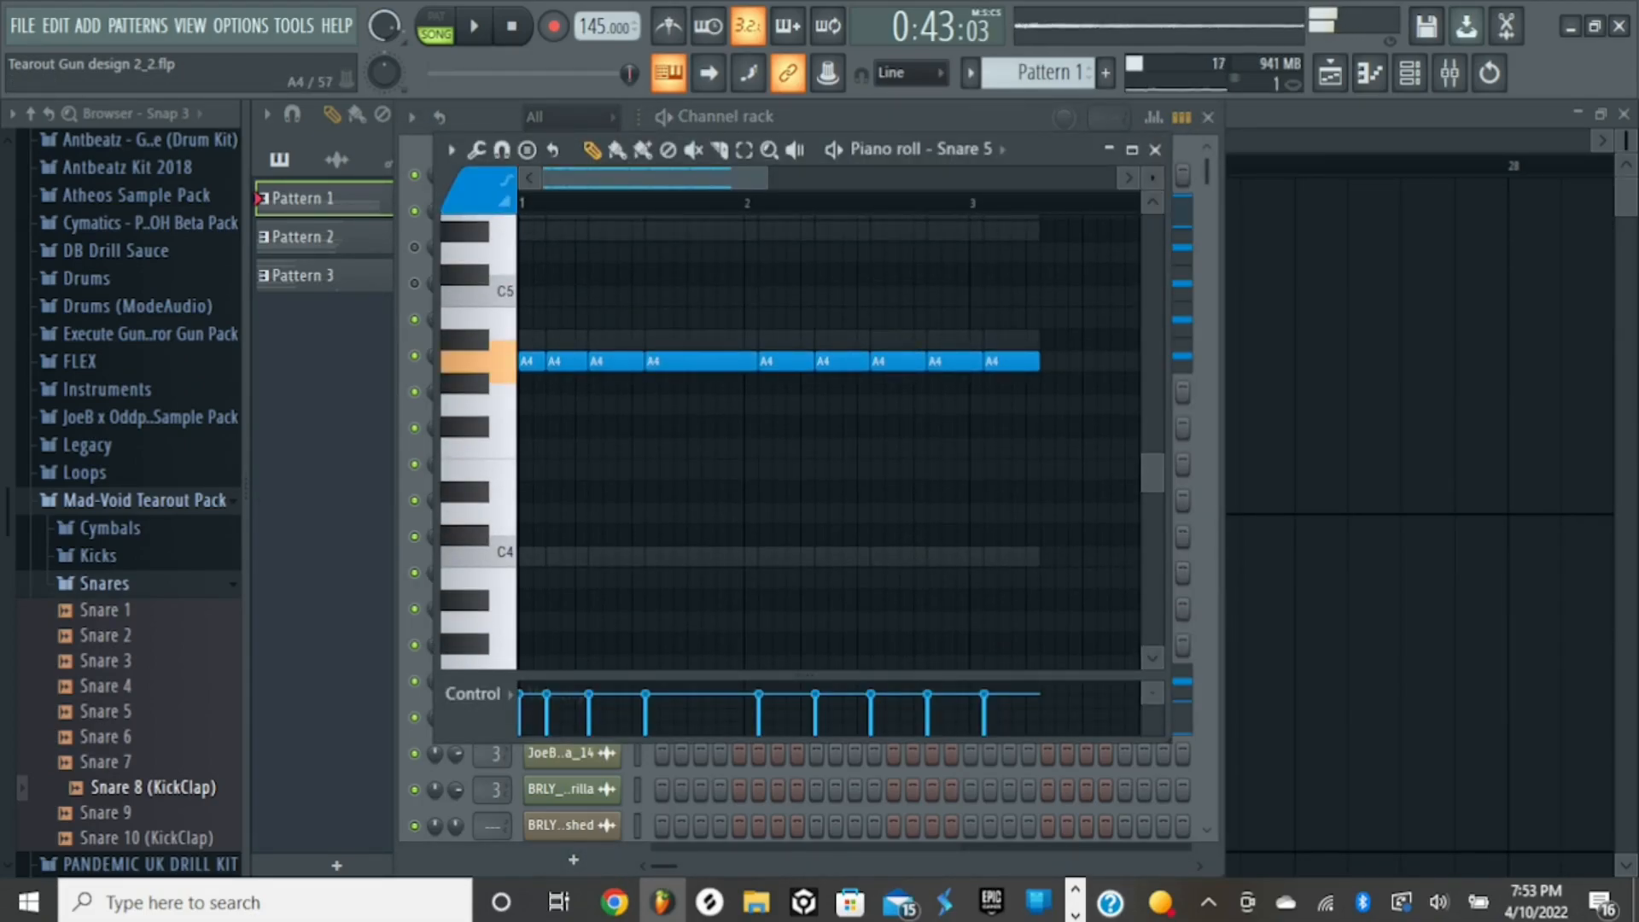
pyautogui.click(702, 362)
pyautogui.click(702, 362)
pyautogui.scroll(4, 702, 362)
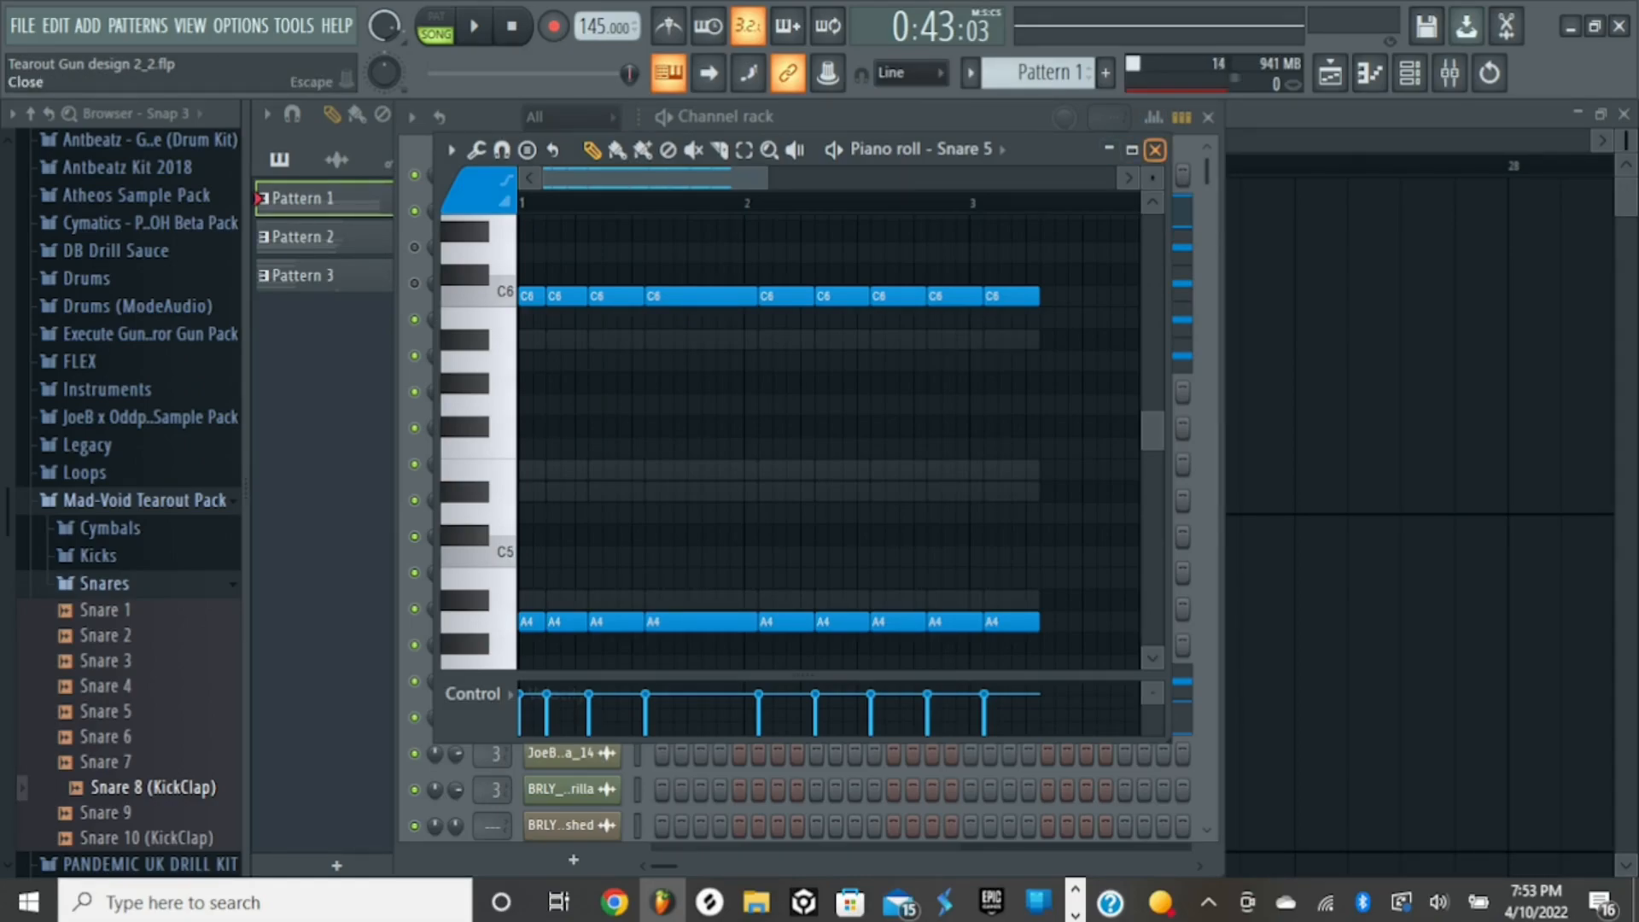
pyautogui.click(1155, 149)
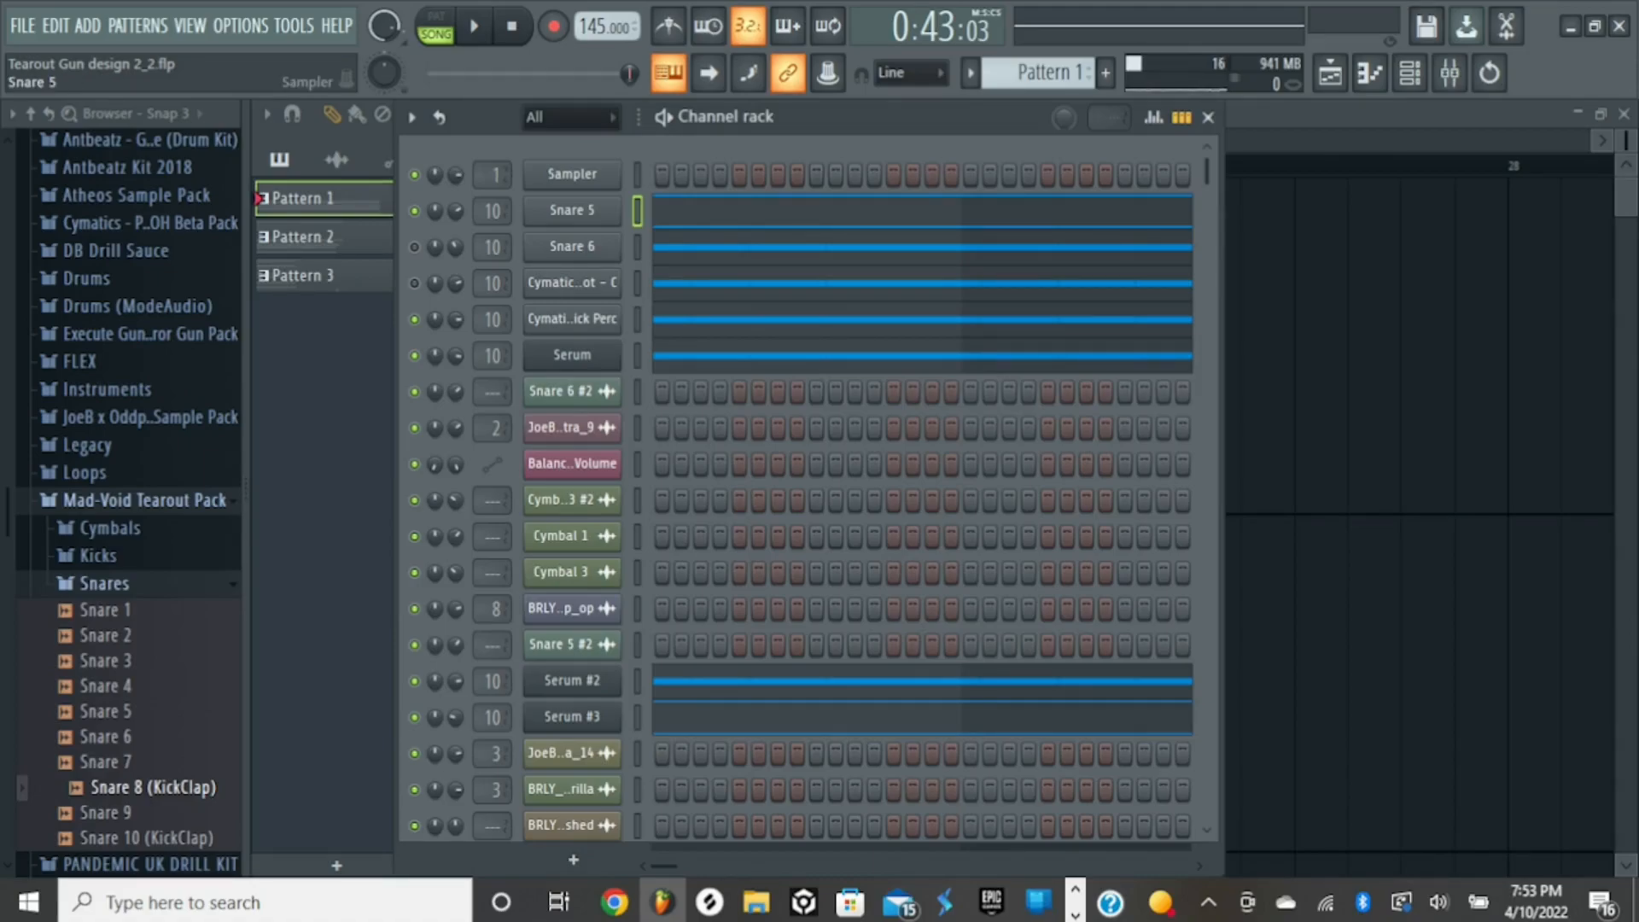
# - Preview Snare 5 in its sampler, paste the copied 15% into its sample start, and audition the trimmed sound
pyautogui.click(572, 211)
pyautogui.click(867, 586)
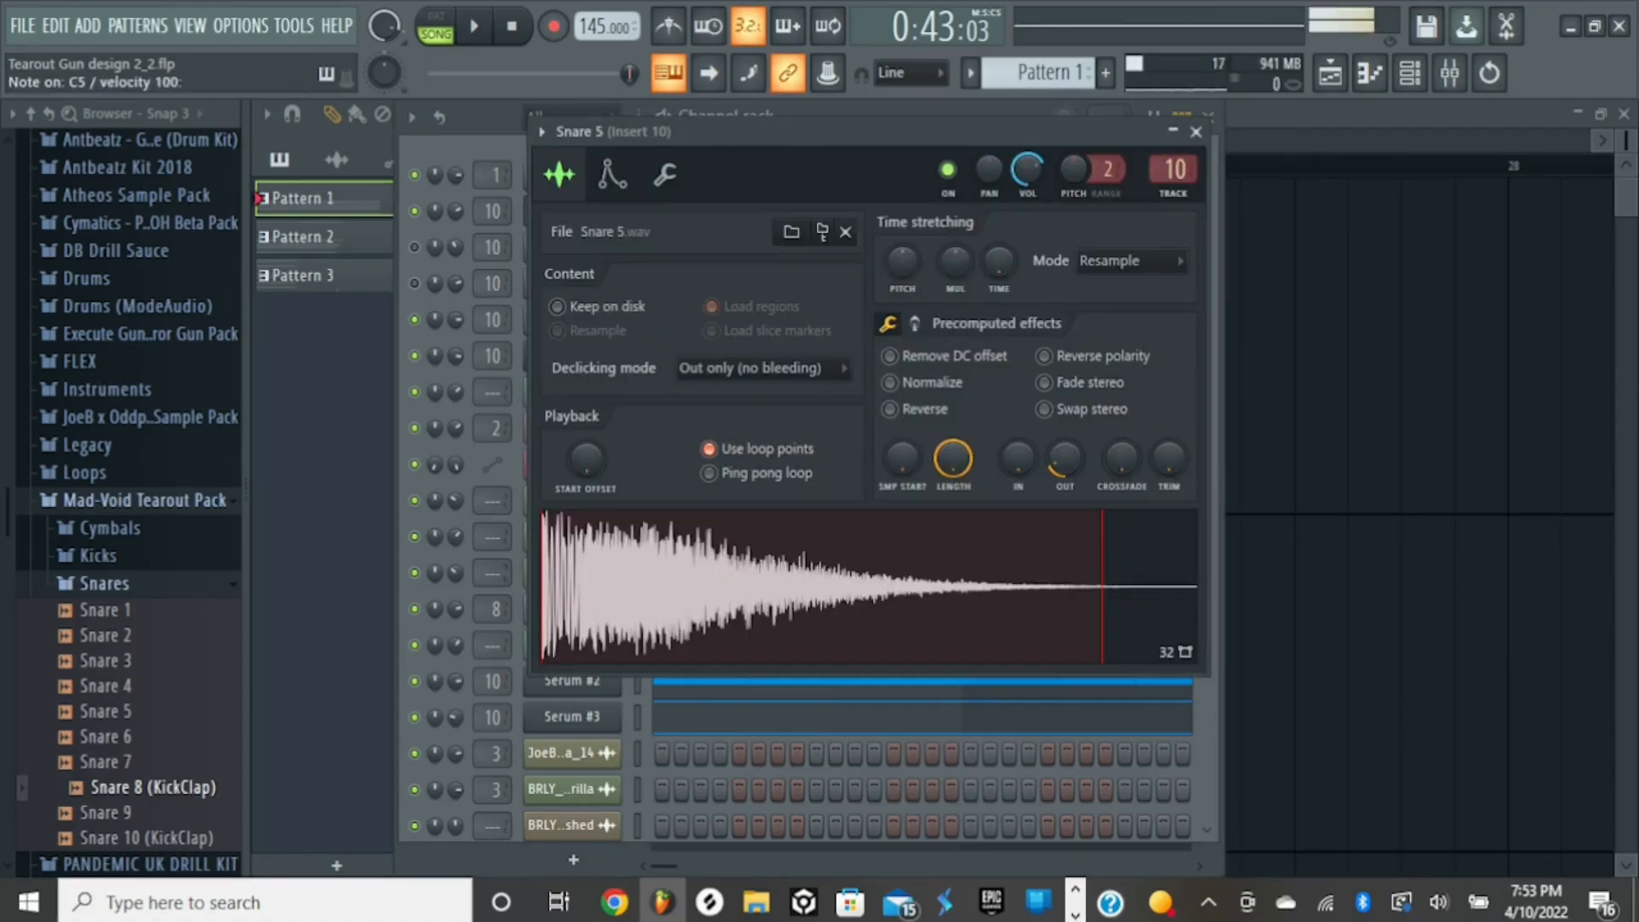
pyautogui.click(867, 586)
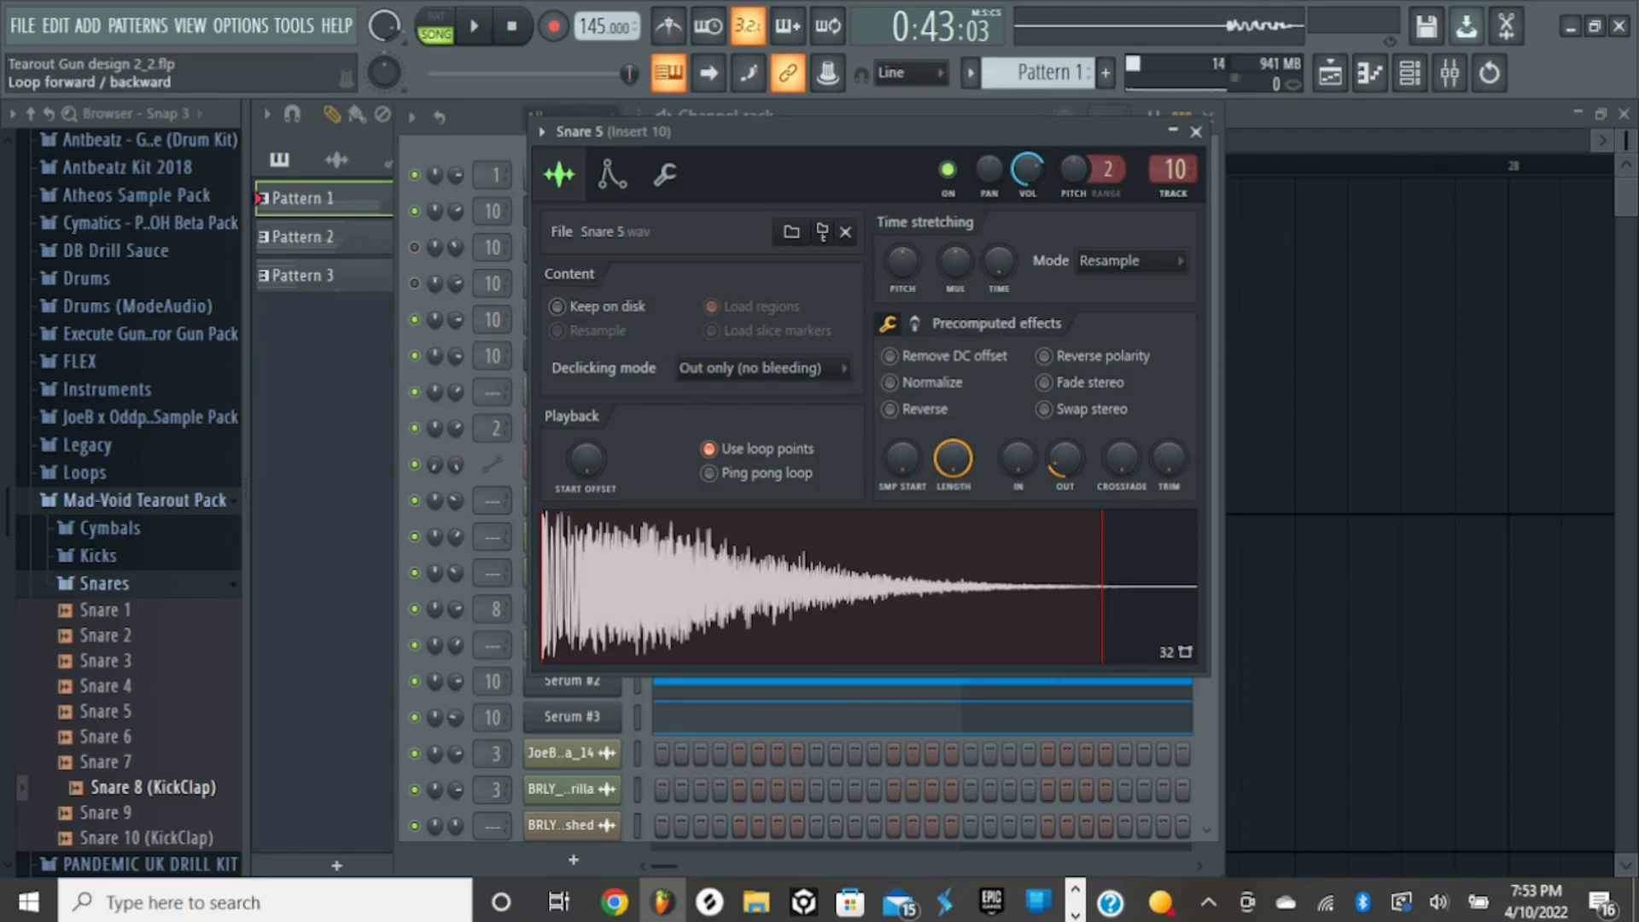
pyautogui.rightClick(902, 461)
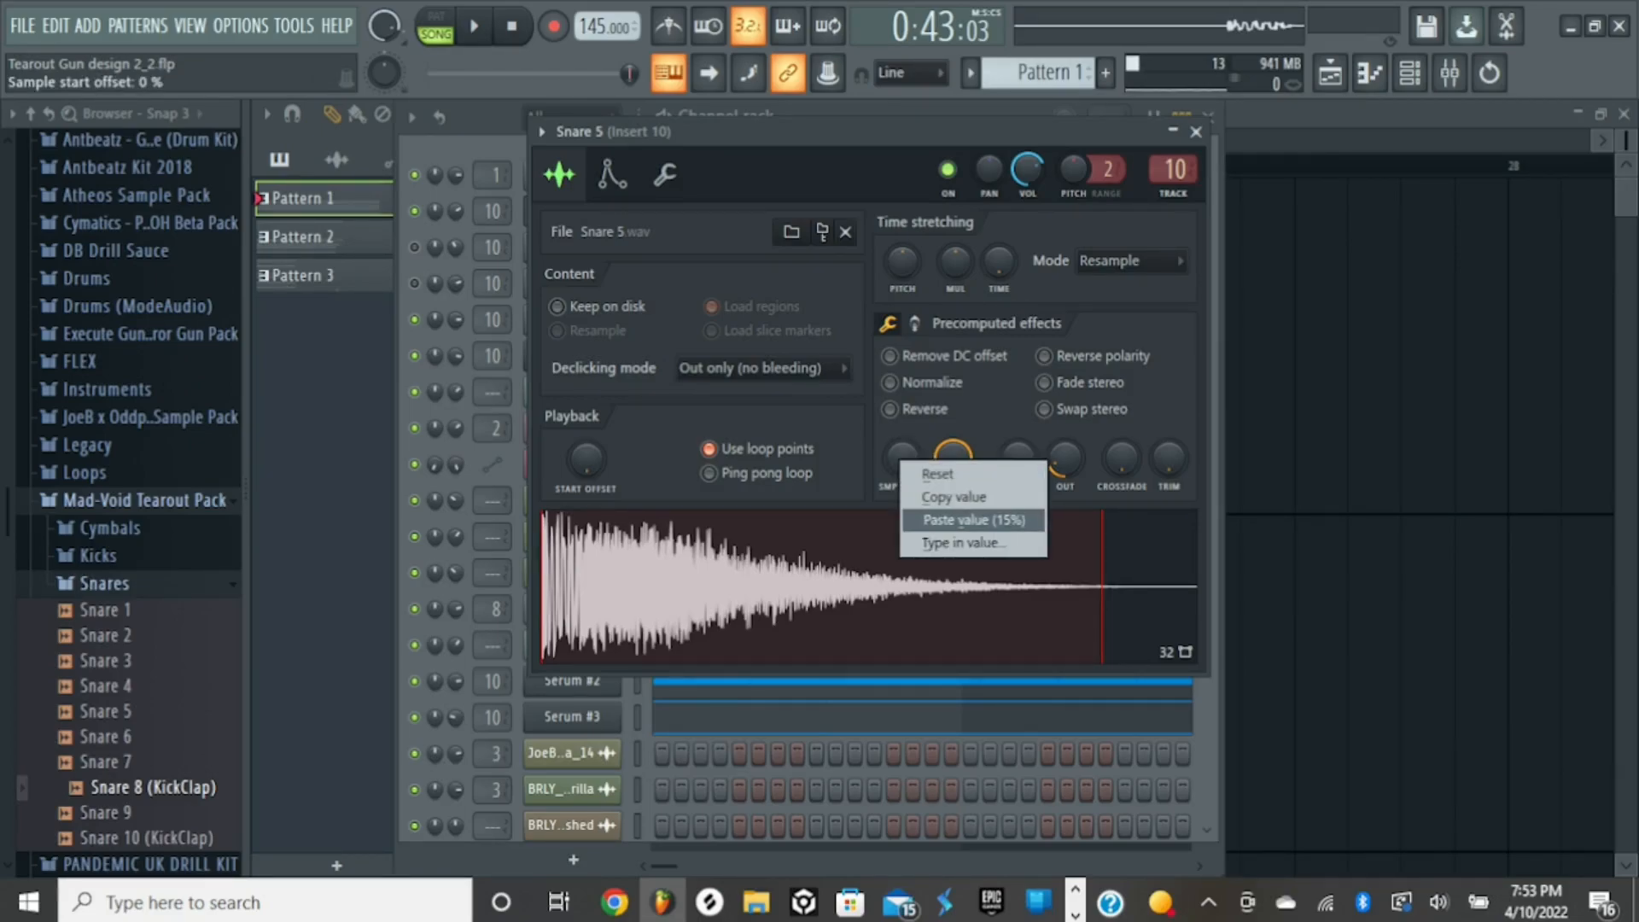
pyautogui.click(955, 497)
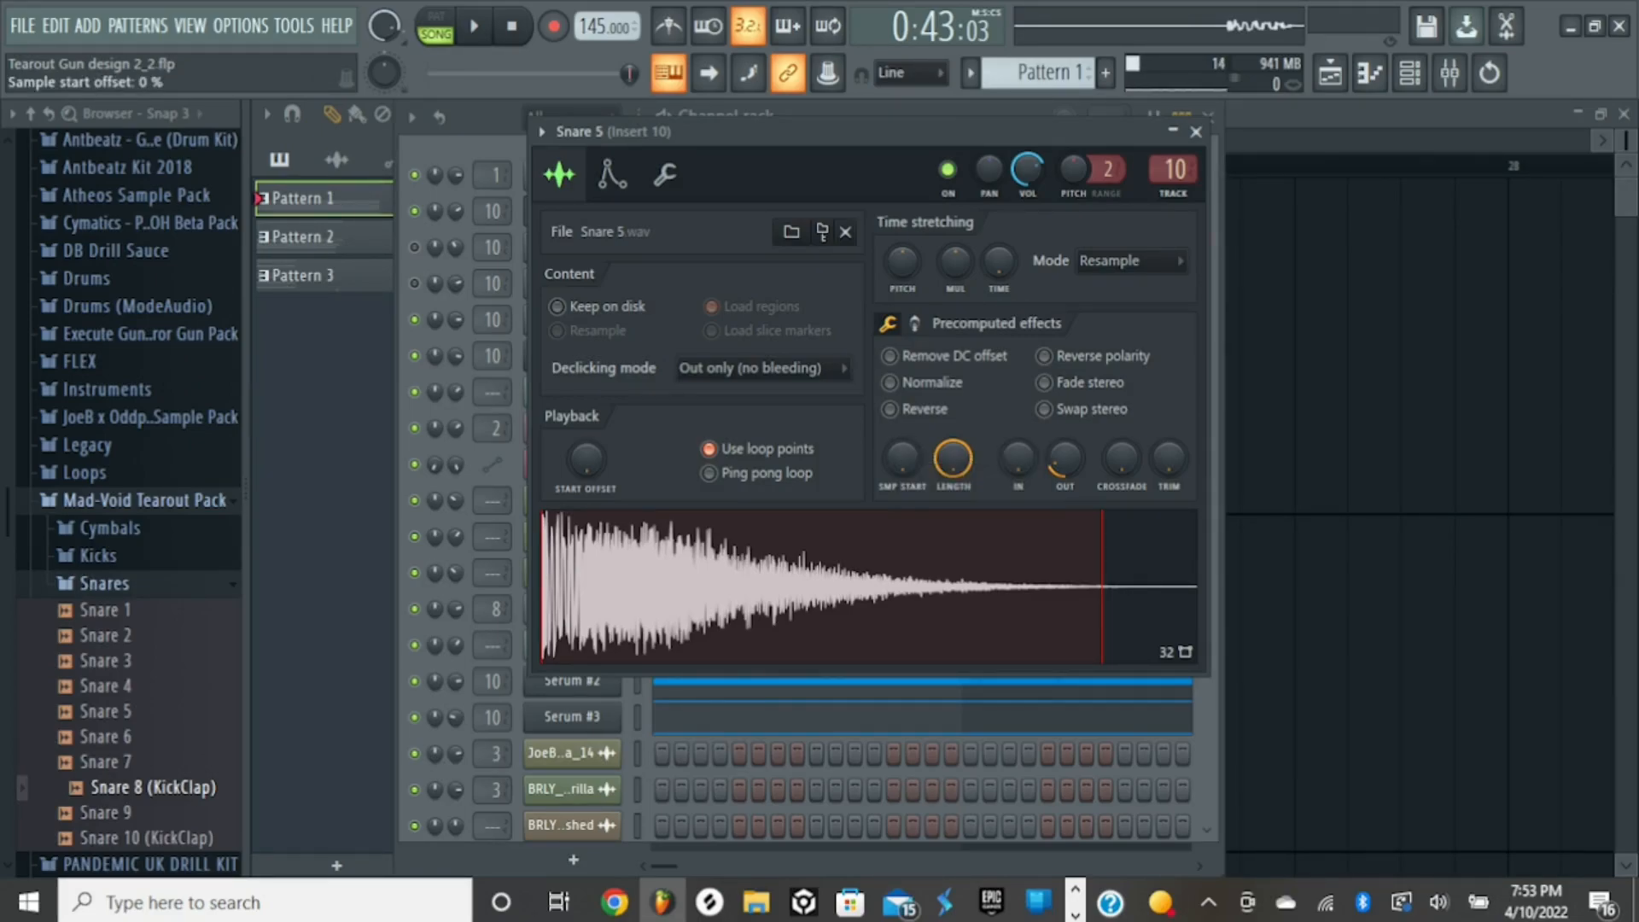
pyautogui.rightClick(901, 465)
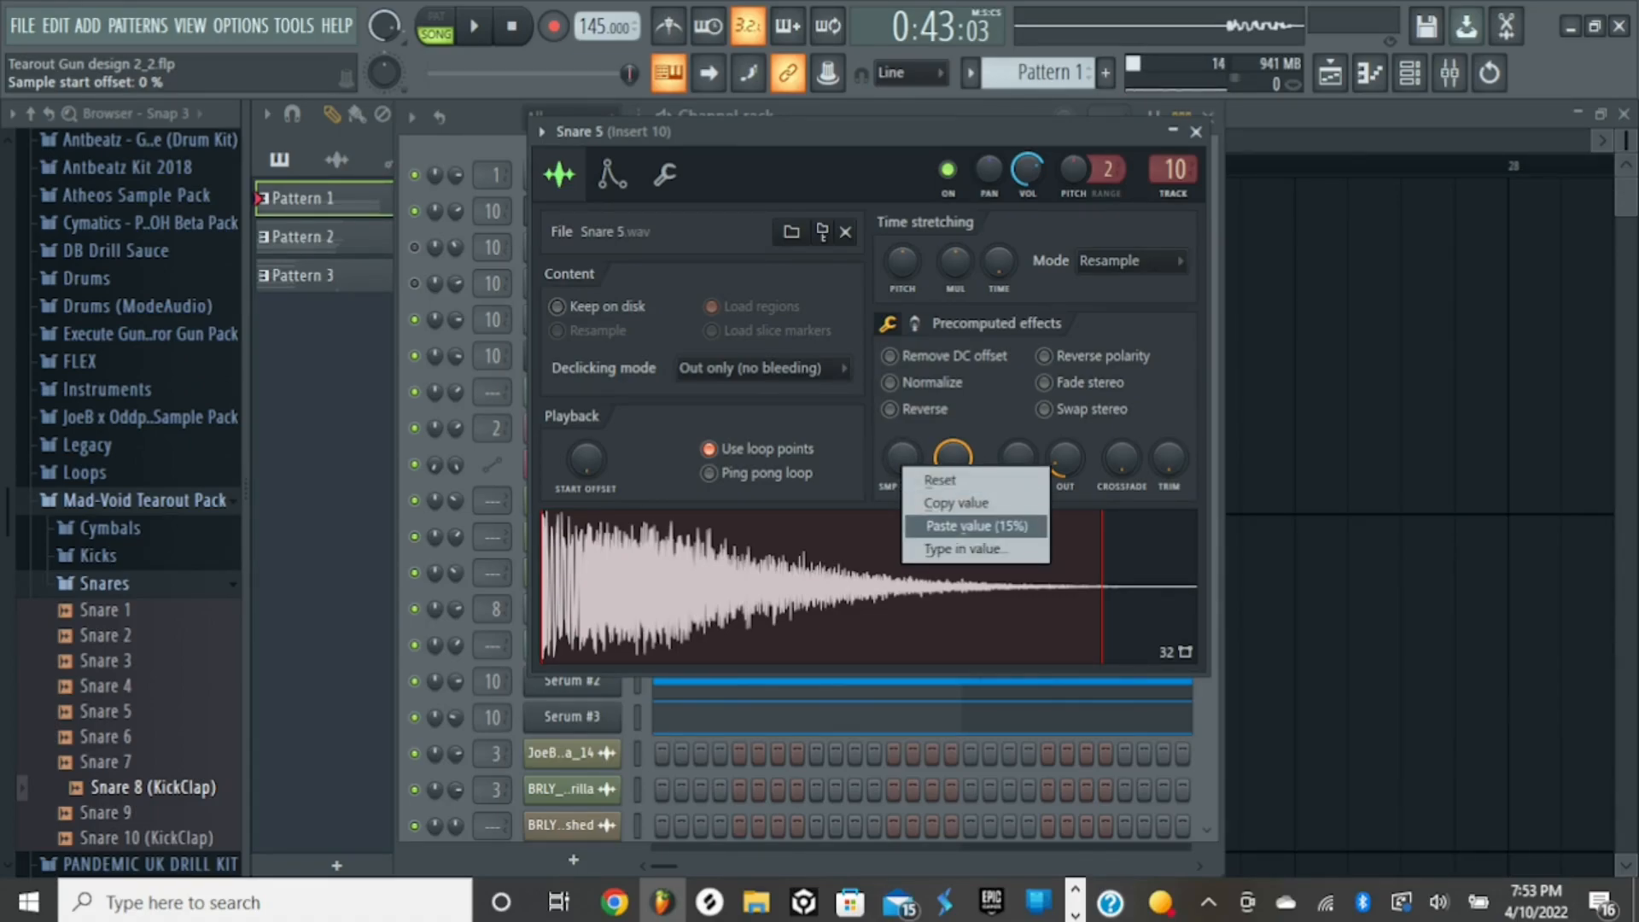
pyautogui.click(976, 526)
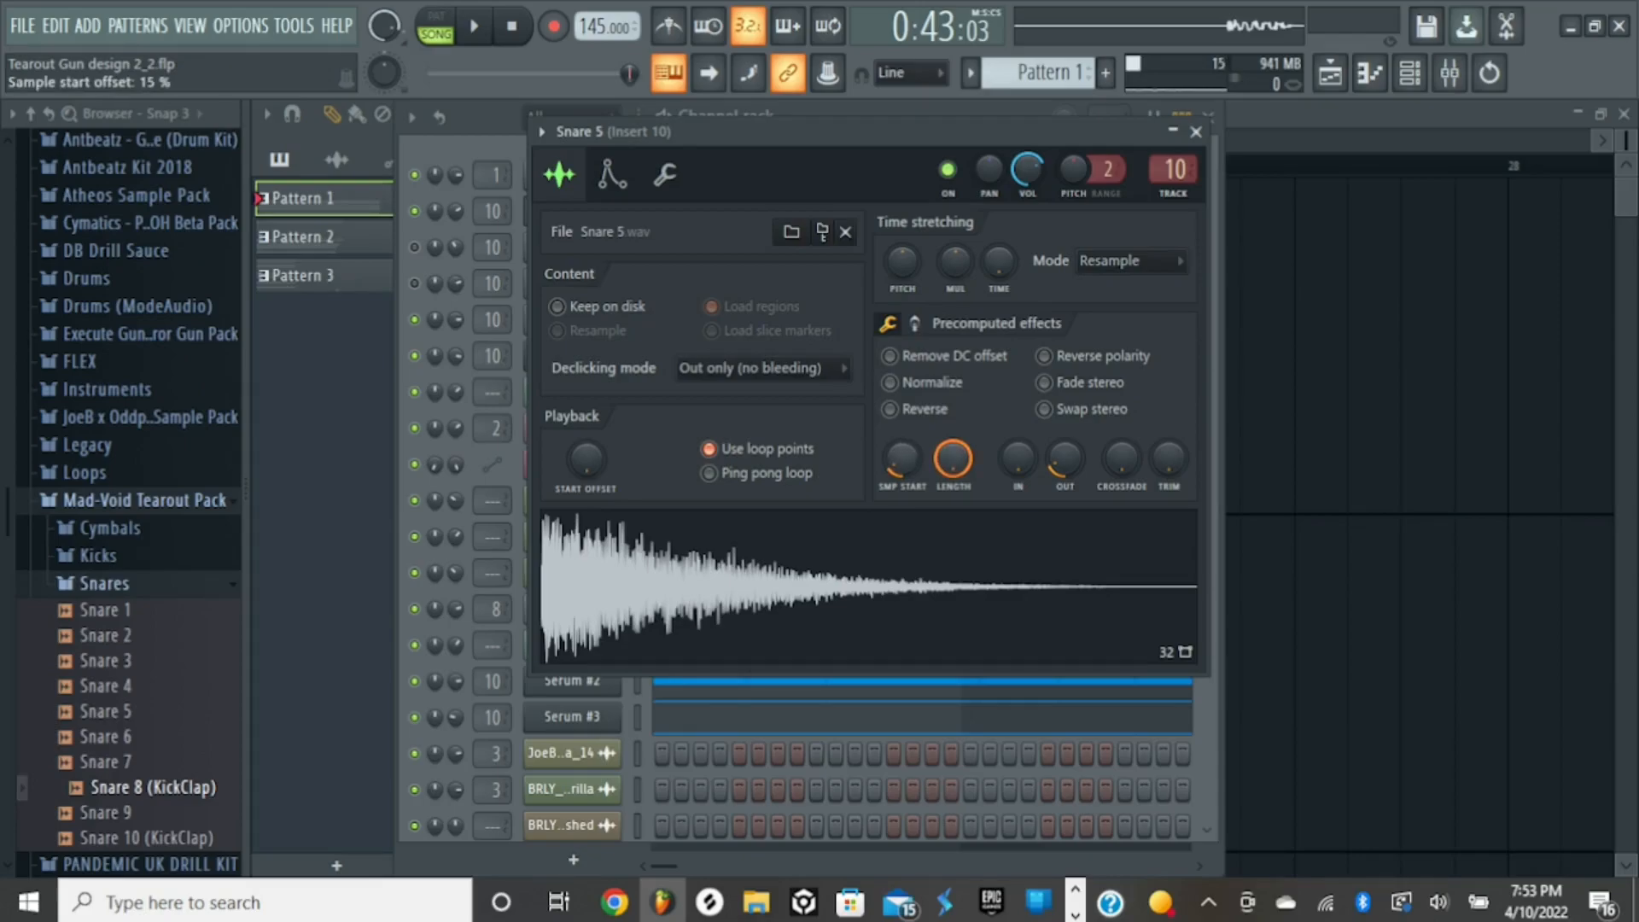
pyautogui.press('q')
pyautogui.press('q')
pyautogui.press('q')
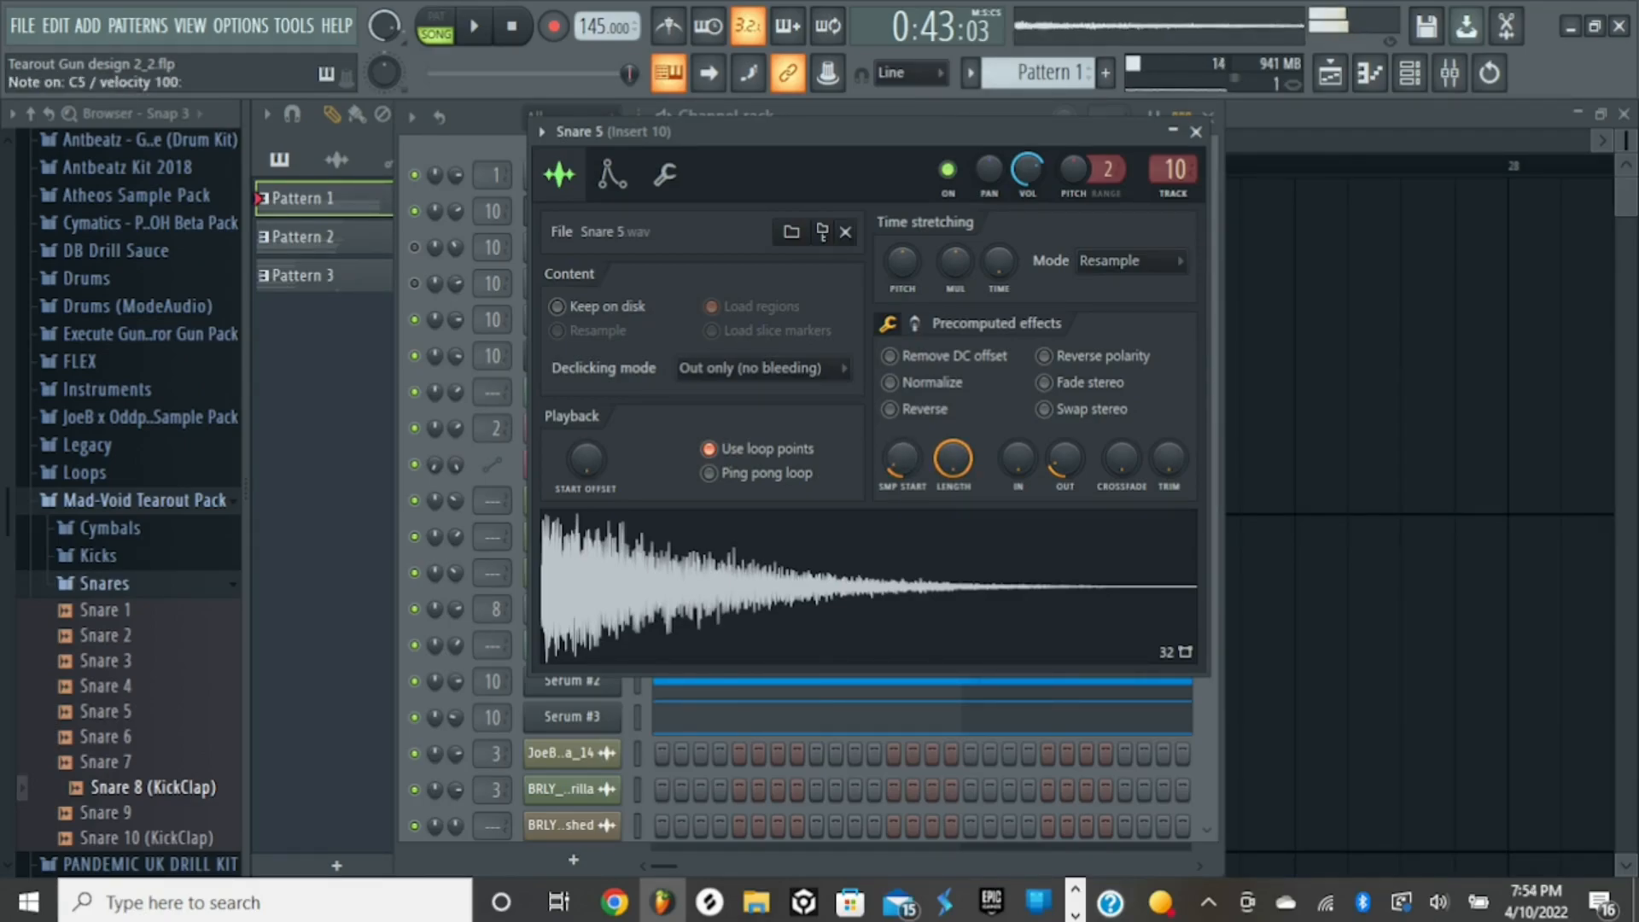
# - Compare Snare 5 with its sample start at 0% and back at 15%, auditioning each setting, and close the sampler
pyautogui.moveTo(903, 458); pyautogui.dragTo(903, 488)
pyautogui.press('q')
pyautogui.press('q')
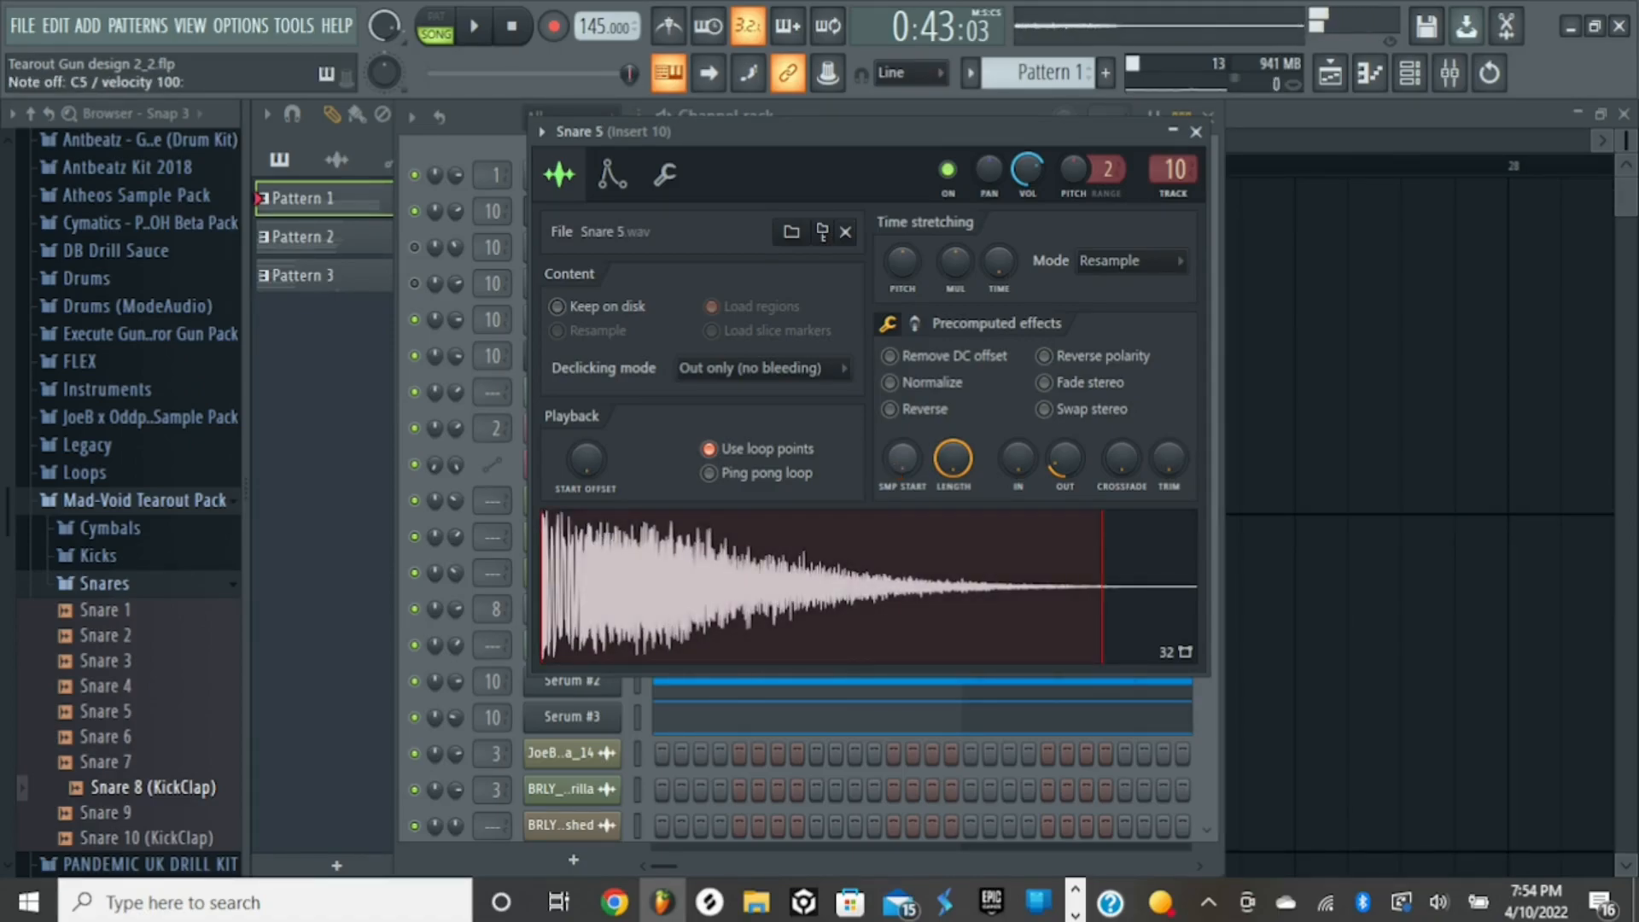
pyautogui.rightClick(907, 454)
pyautogui.click(963, 491)
pyautogui.press('q')
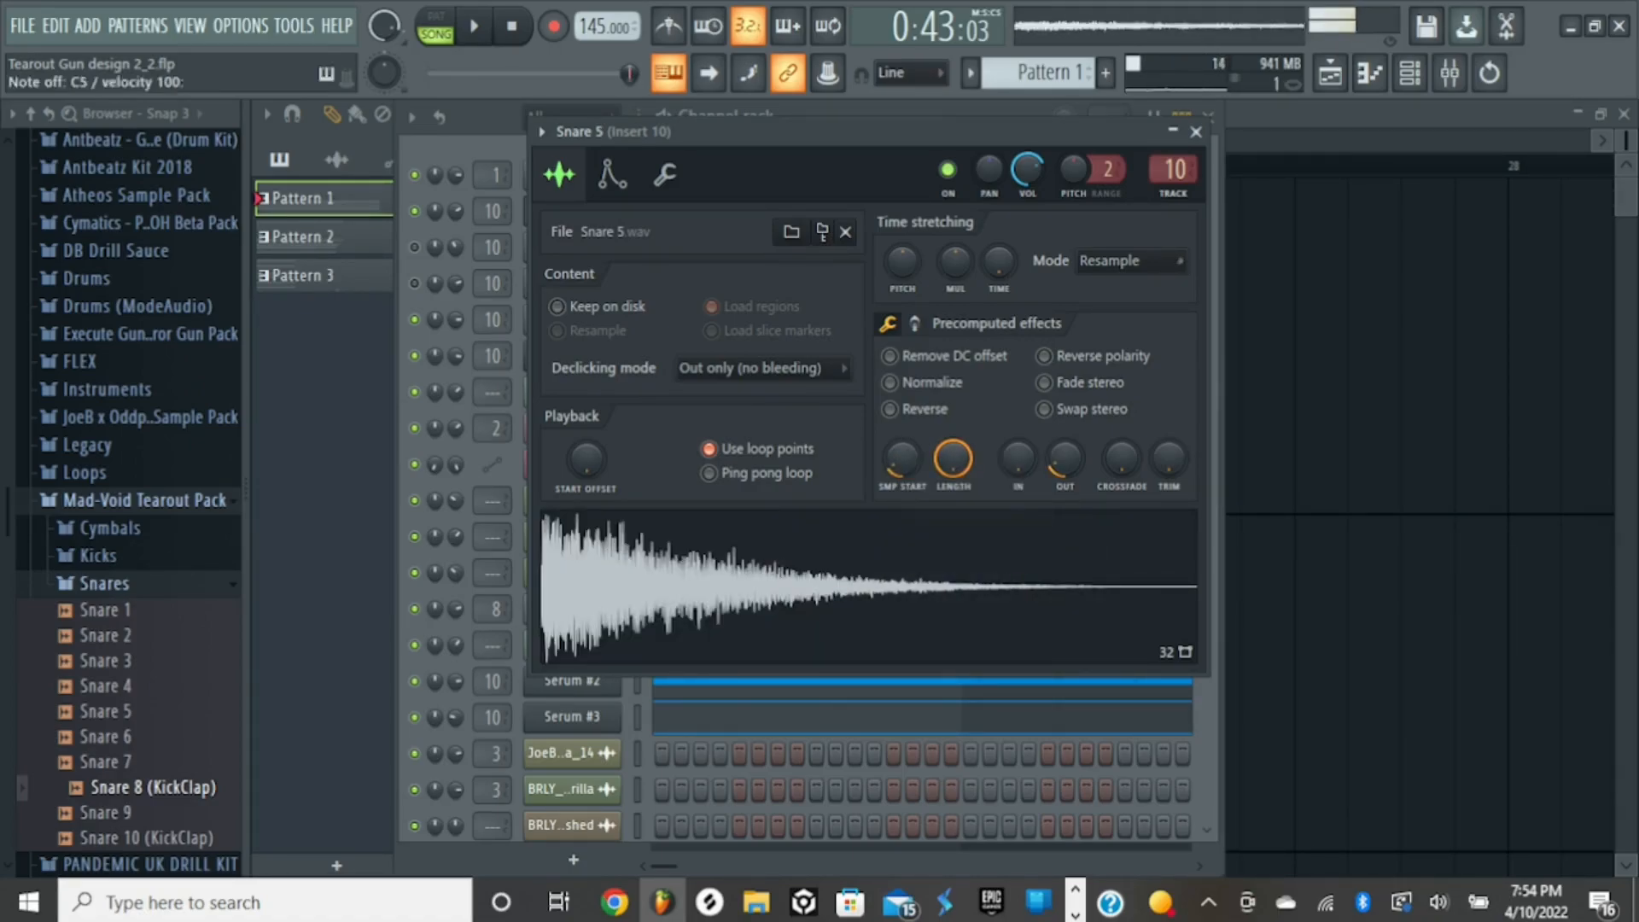
pyautogui.click(1195, 131)
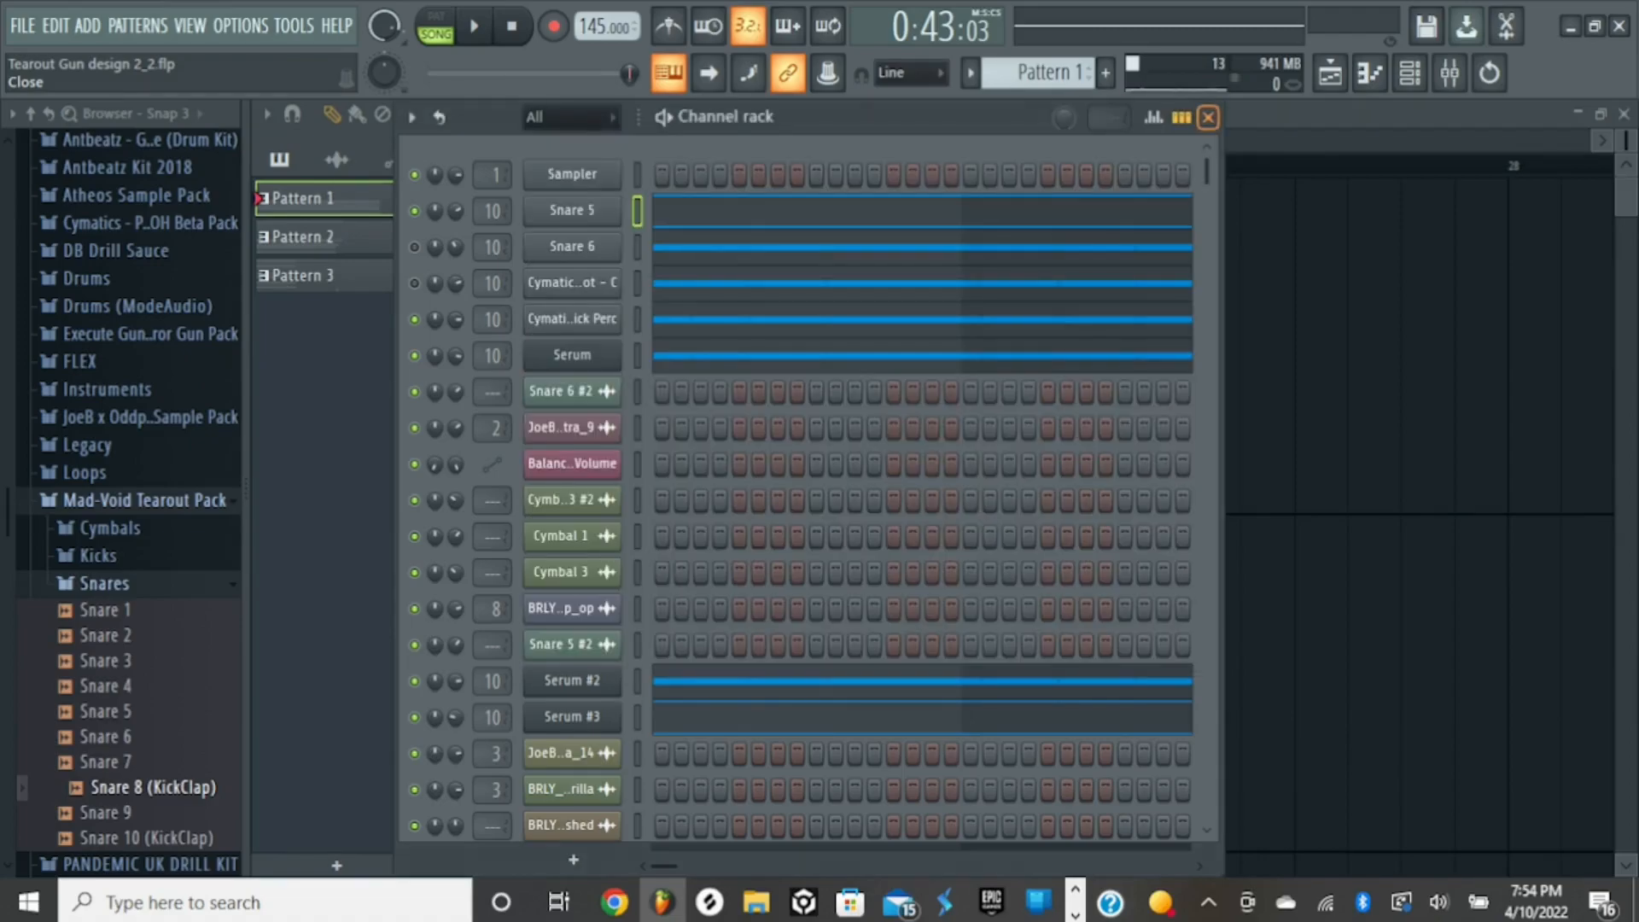
# - Open and audition the Cymatics - Click Perc channel, show its second precomputed effects page, and set Pogo to neutral
pyautogui.click(572, 320)
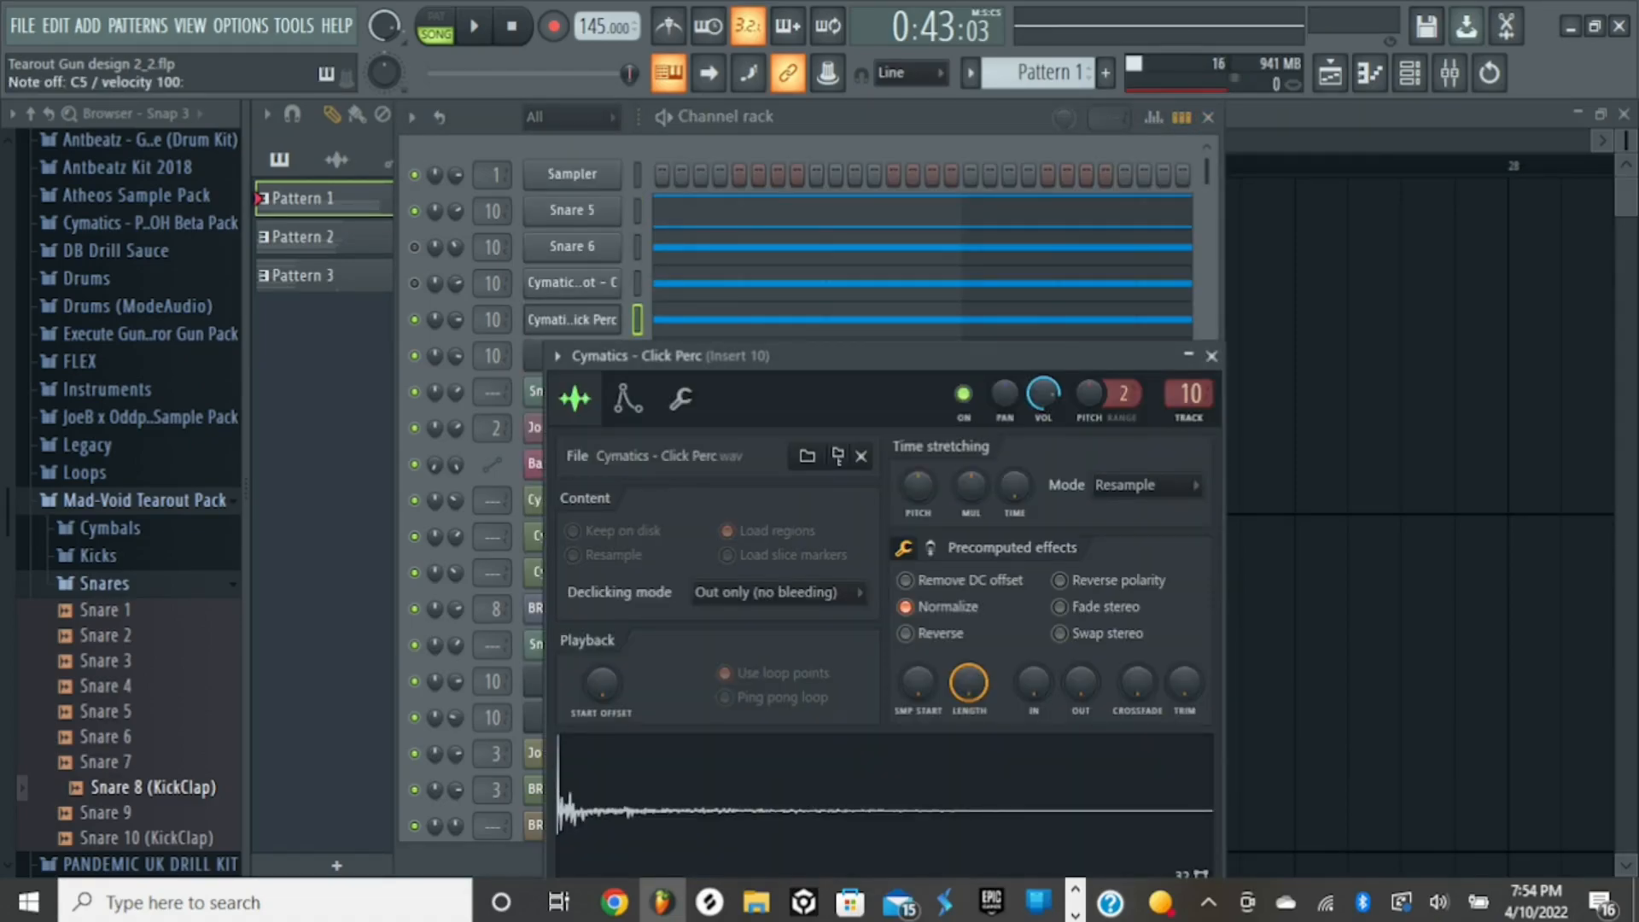
pyautogui.moveTo(787, 355); pyautogui.dragTo(859, 213)
pyautogui.press('q')
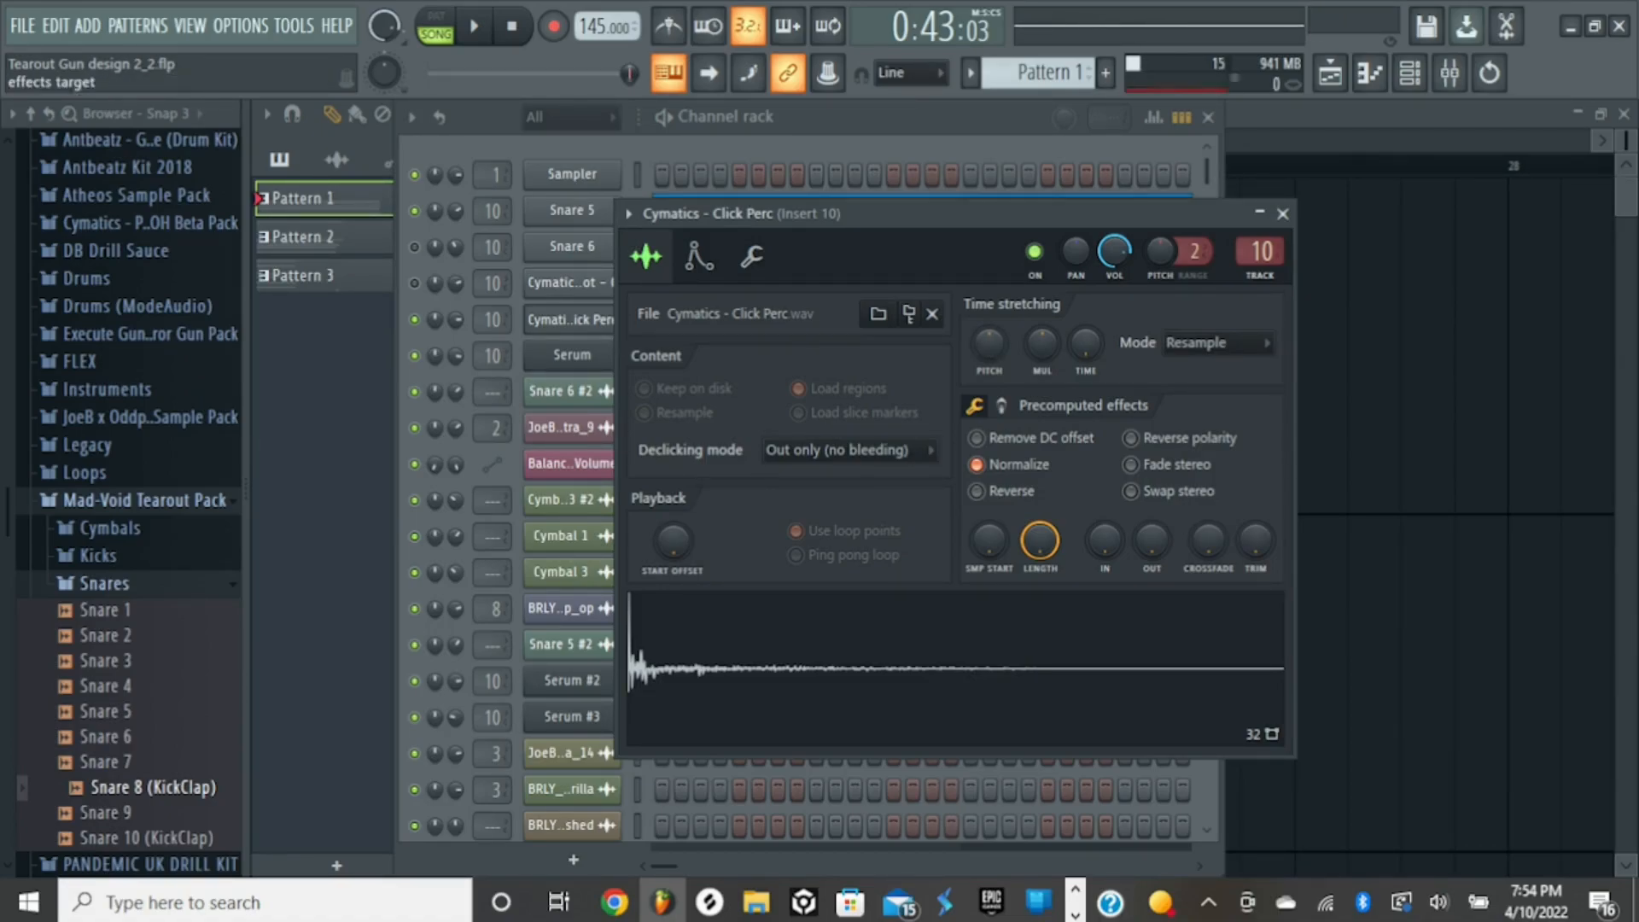
pyautogui.click(1001, 405)
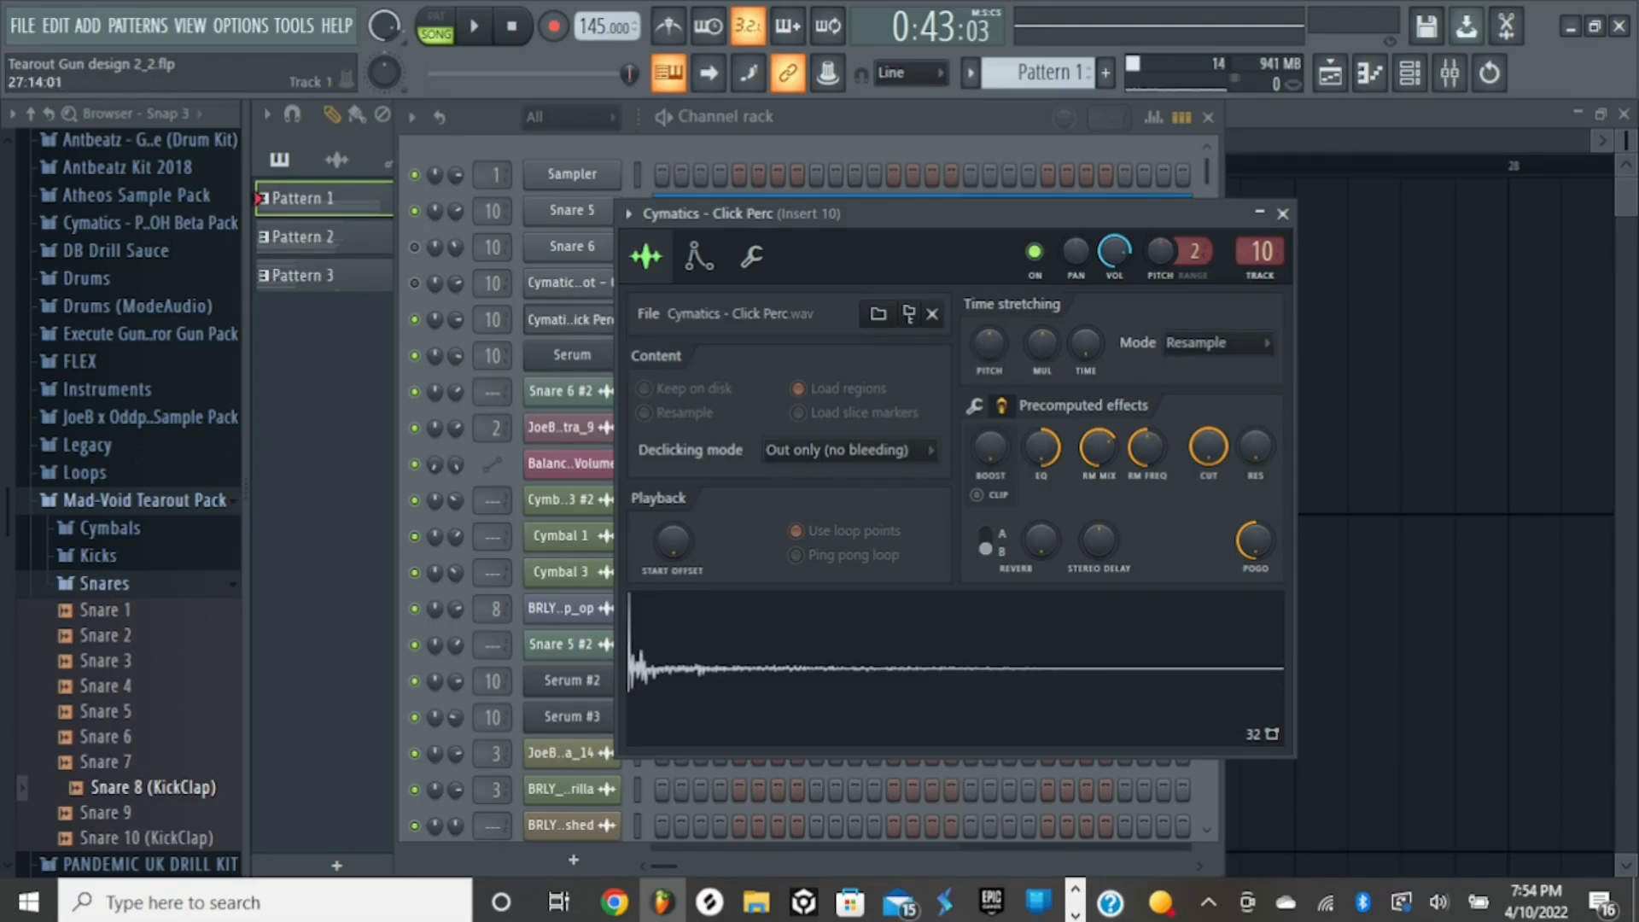
pyautogui.moveTo(1256, 540); pyautogui.dragTo(1255, 474)
# - Audition the Click Perc sample repeatedly with the Pogo effect neutral
pyautogui.press('q')
pyautogui.press('q')
pyautogui.press('q')
pyautogui.press('q')
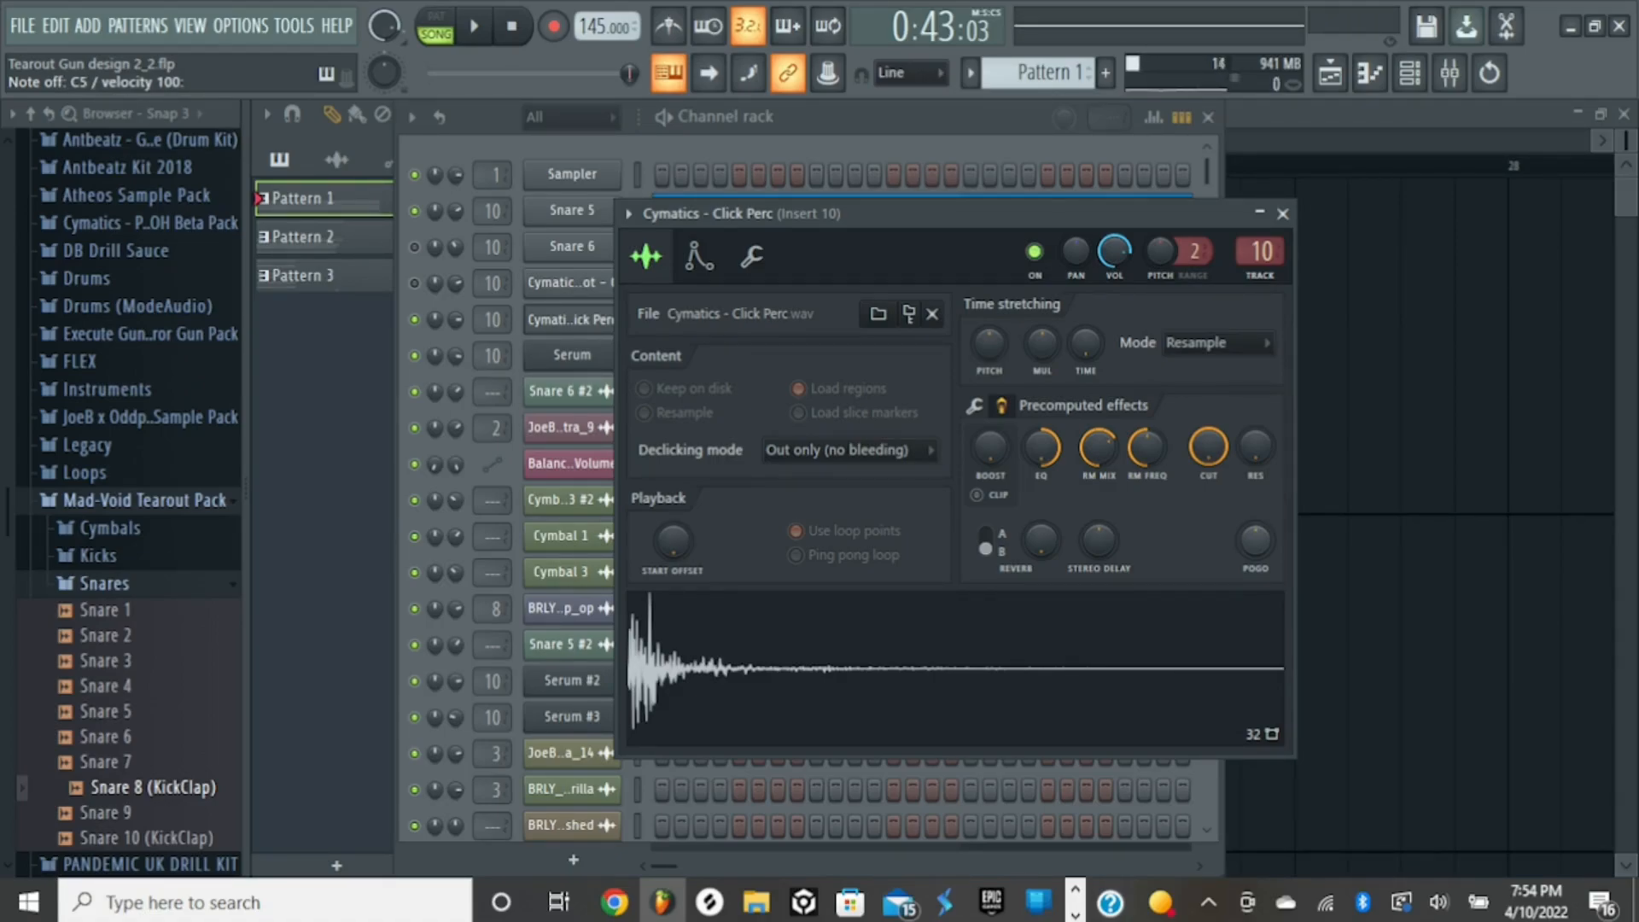
pyautogui.press('q')
pyautogui.press('q')
pyautogui.press('q')
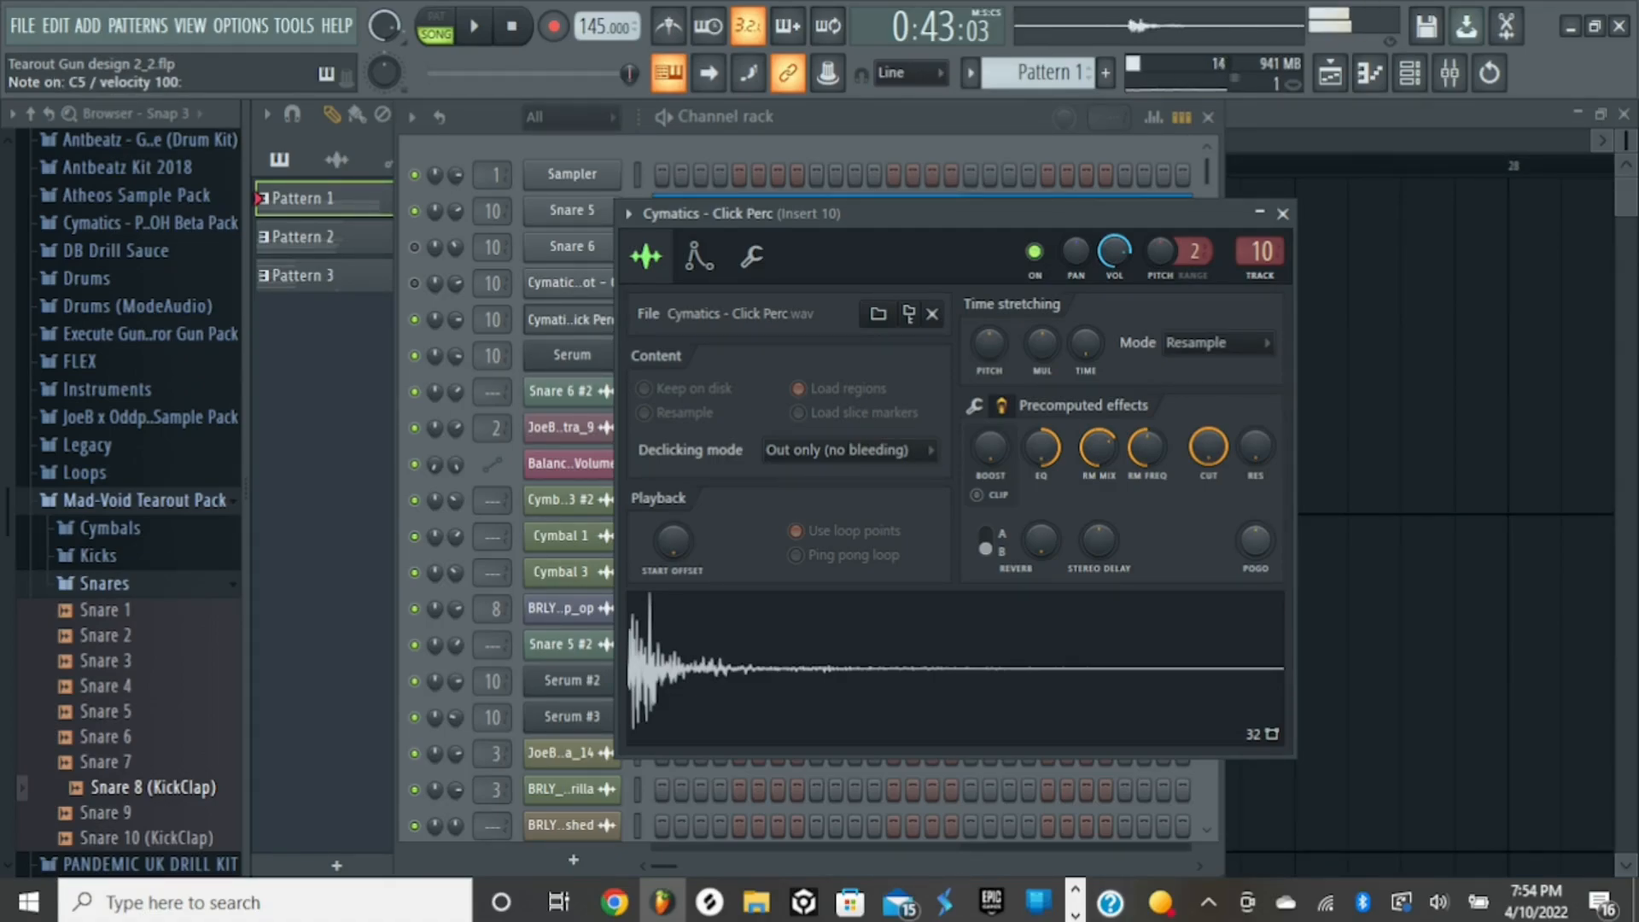
pyautogui.press('q')
pyautogui.press('q')
pyautogui.press('q')
pyautogui.press('q')
pyautogui.press('q')
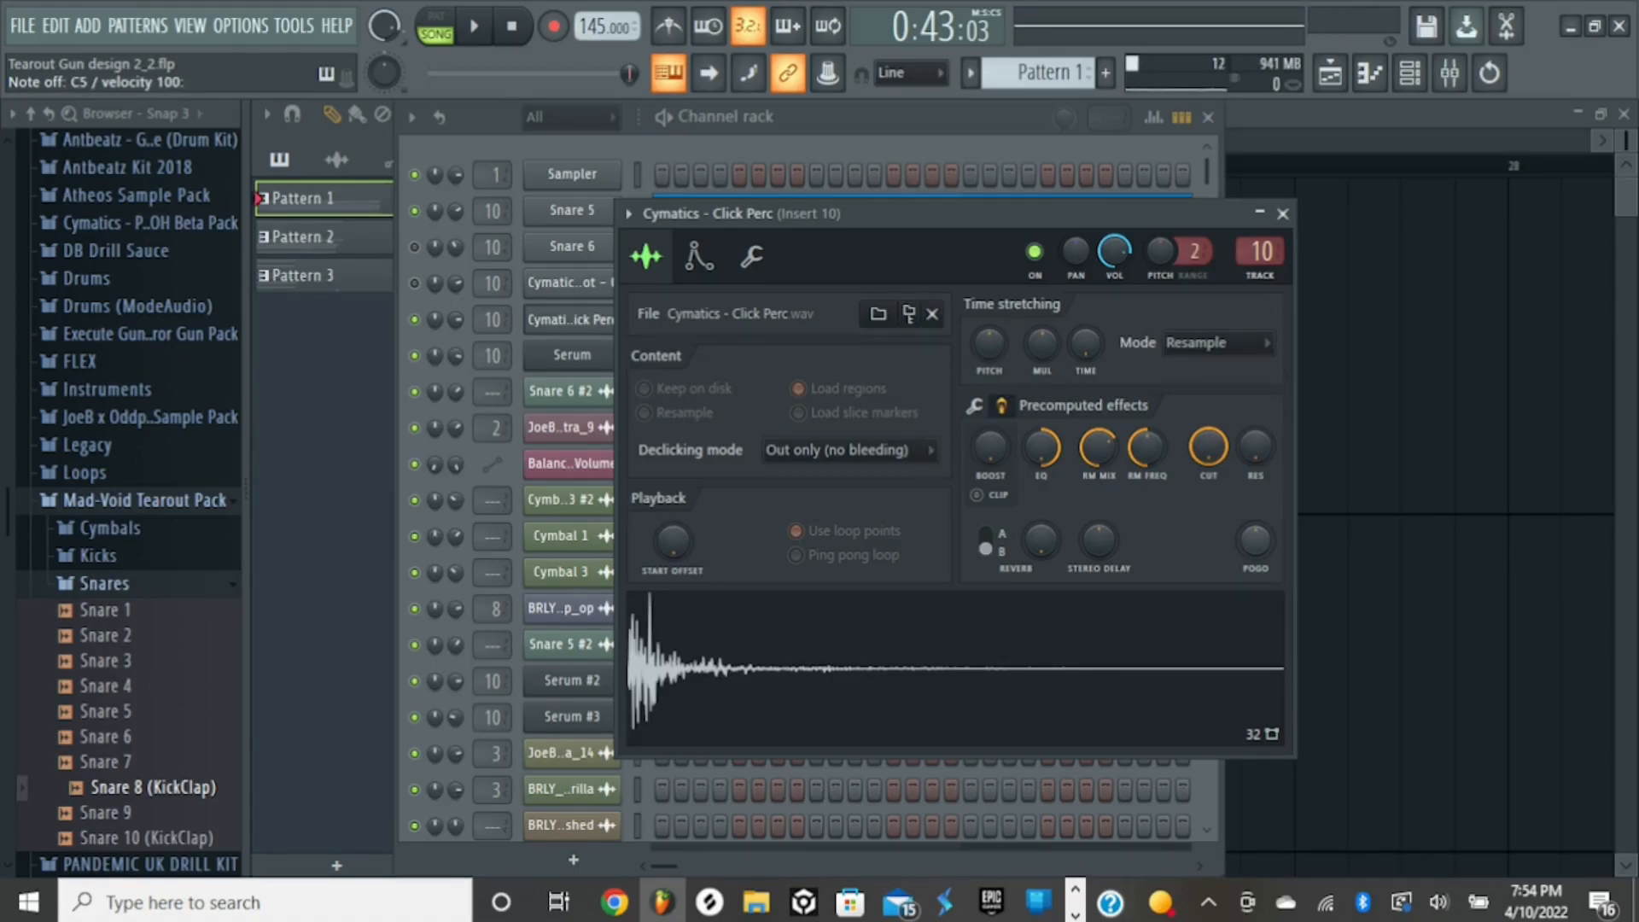
pyautogui.press('q')
pyautogui.press('q')
pyautogui.press('q')
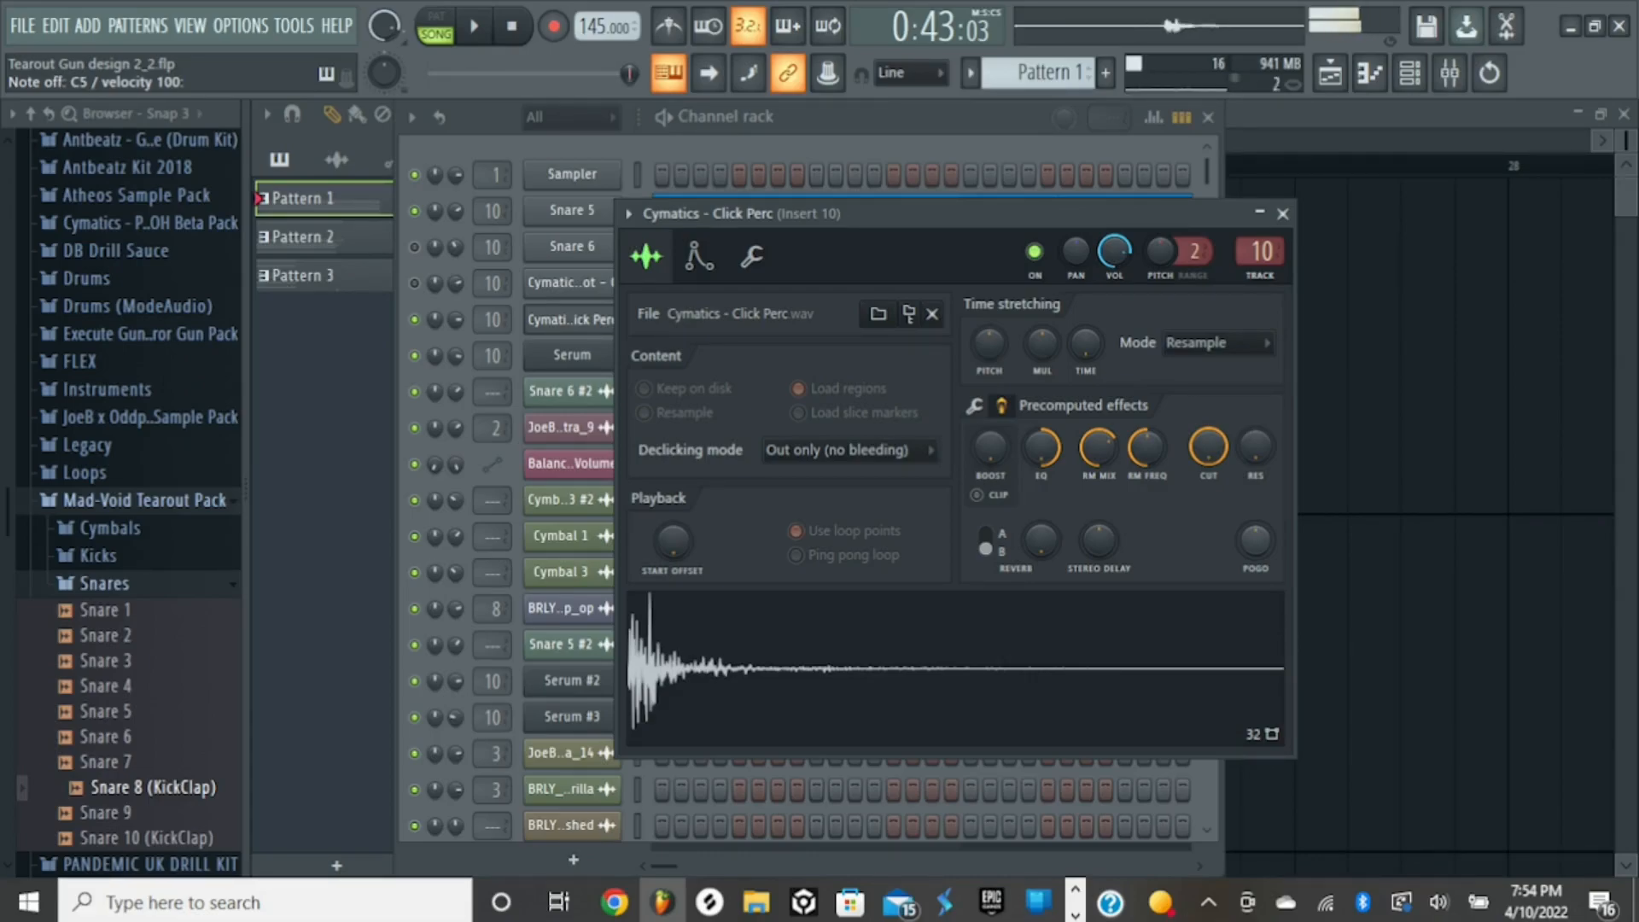
# - Turn the Click Perc's Pogo effect back down to its earlier negative setting, audition the sample, and close its sampler
pyautogui.moveTo(1255, 541); pyautogui.dragTo(1256, 626)
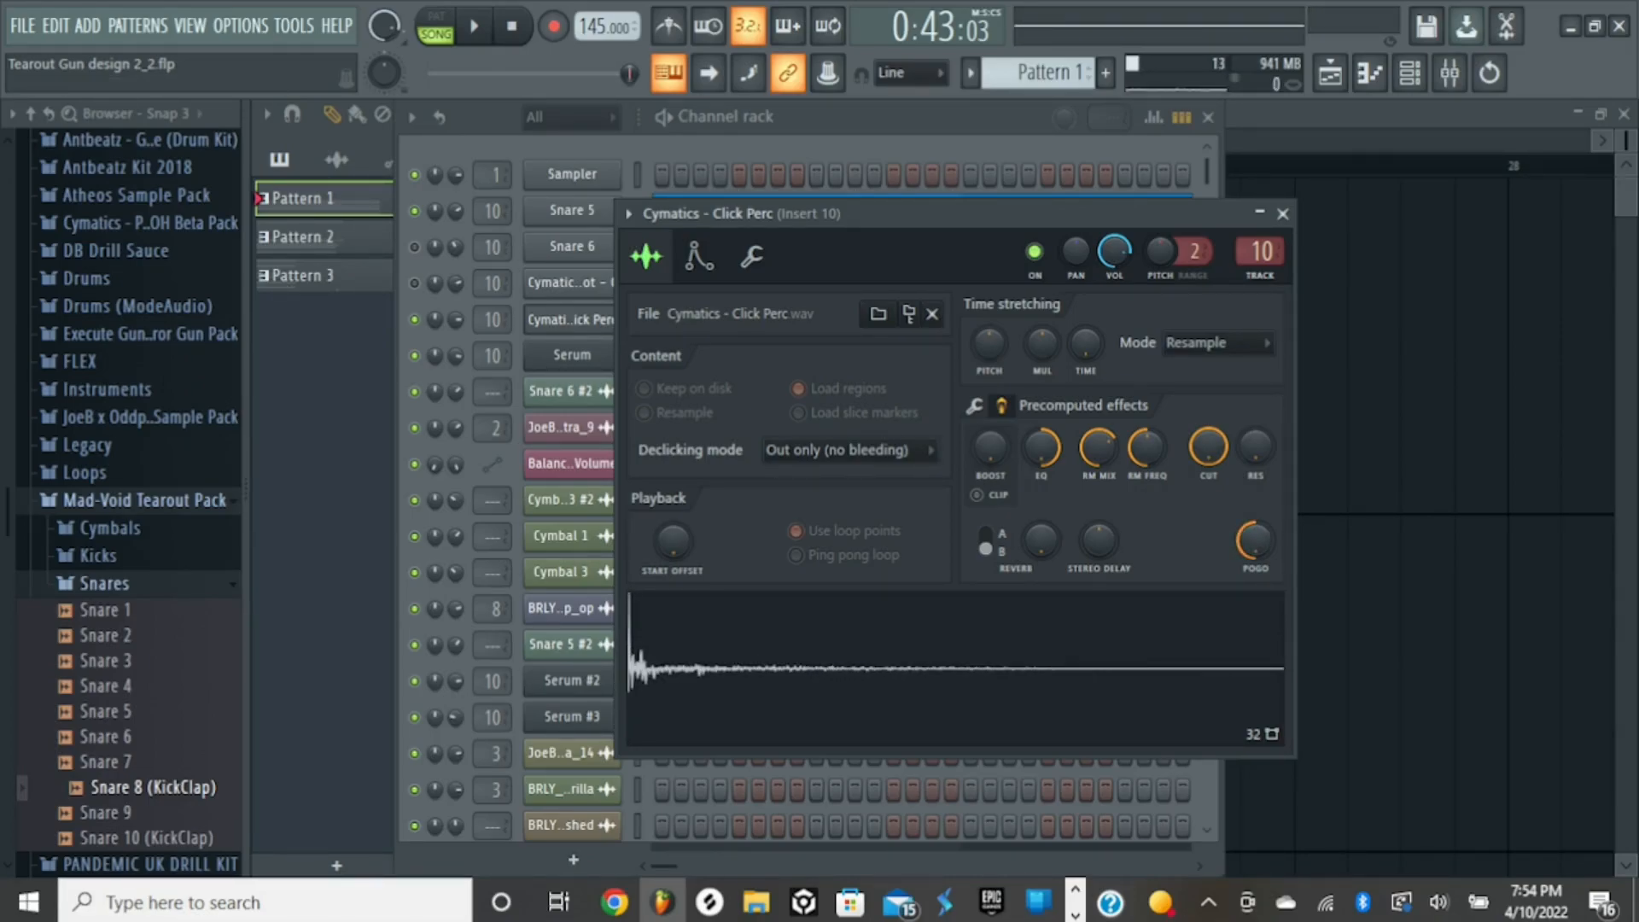
pyautogui.press('q')
pyautogui.press('q')
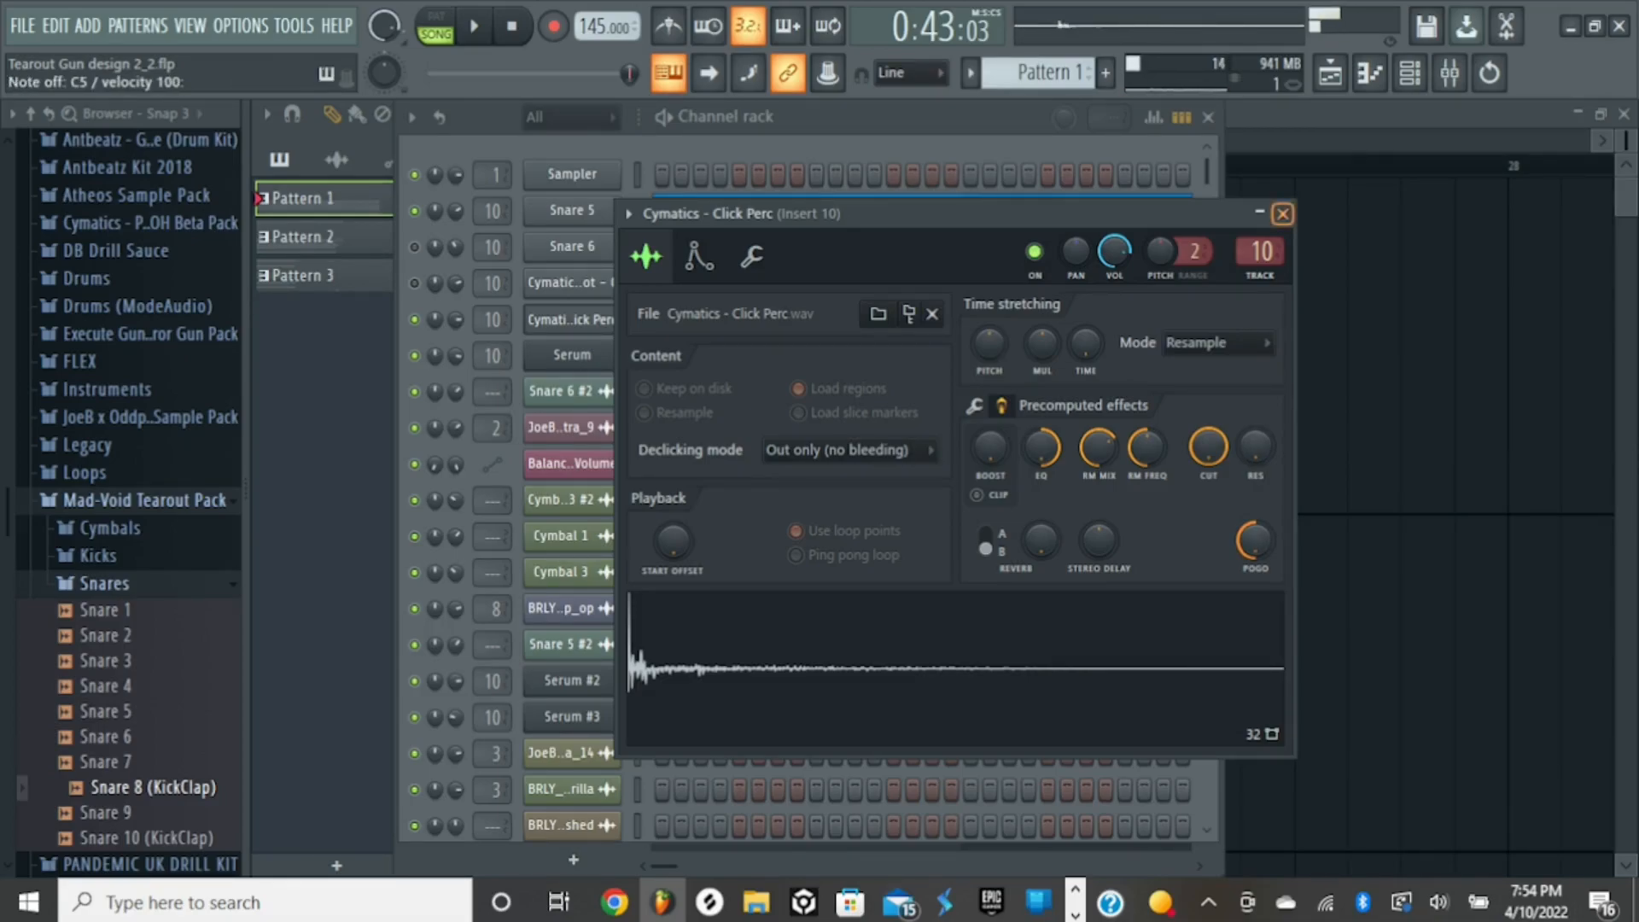
pyautogui.click(1283, 213)
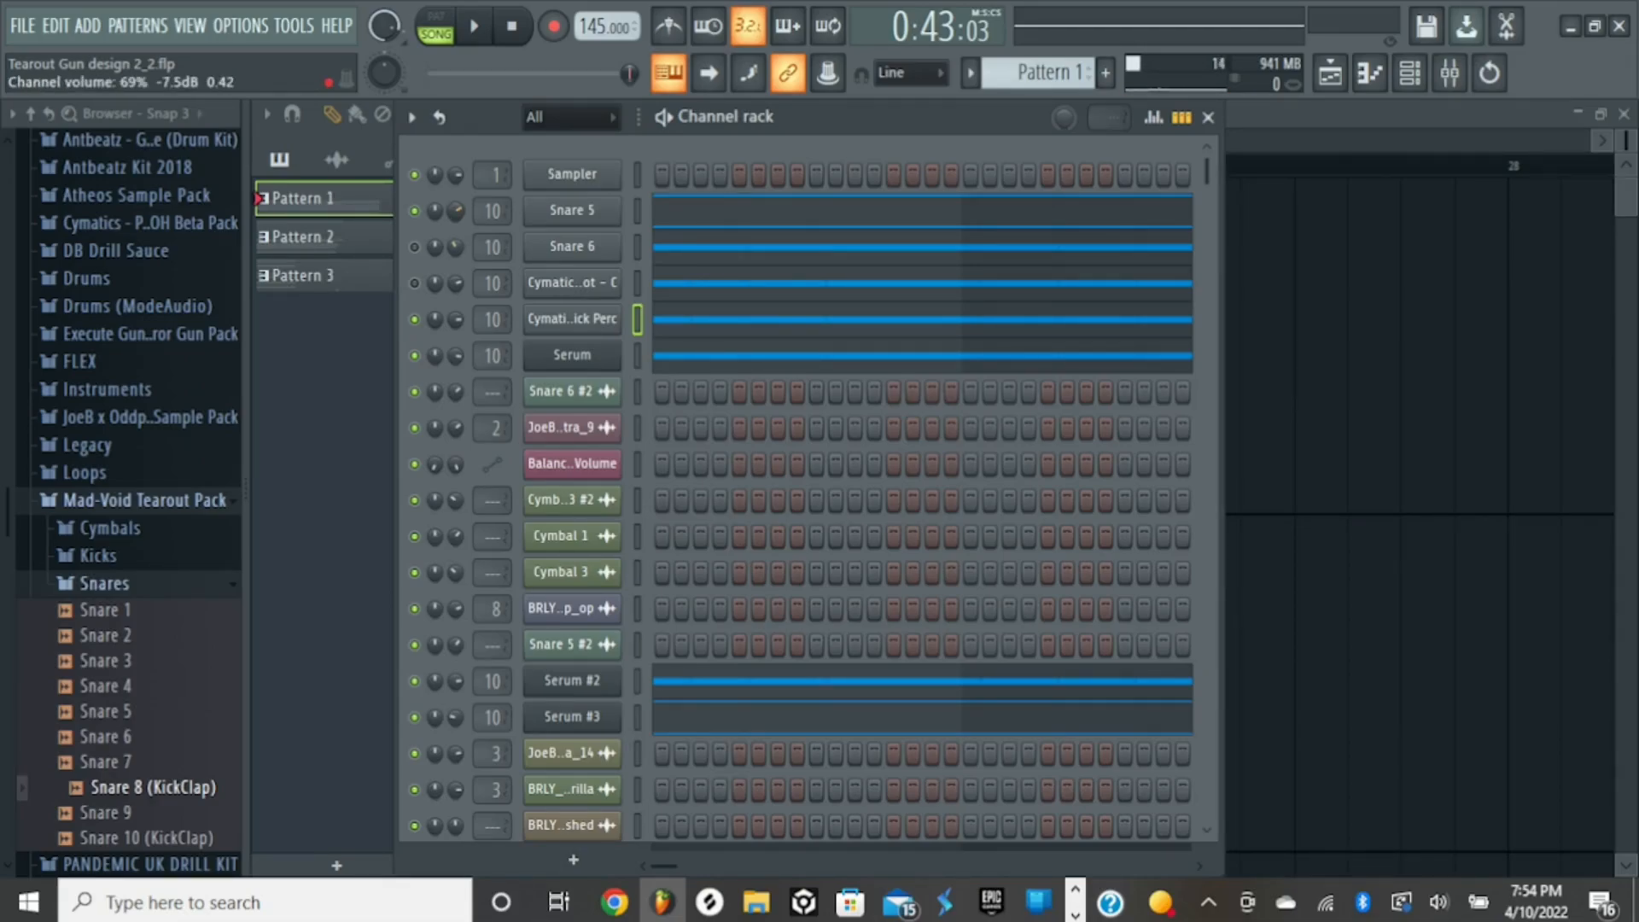
# - Review the Snare 5 sampler settings once more and close them
pyautogui.click(572, 210)
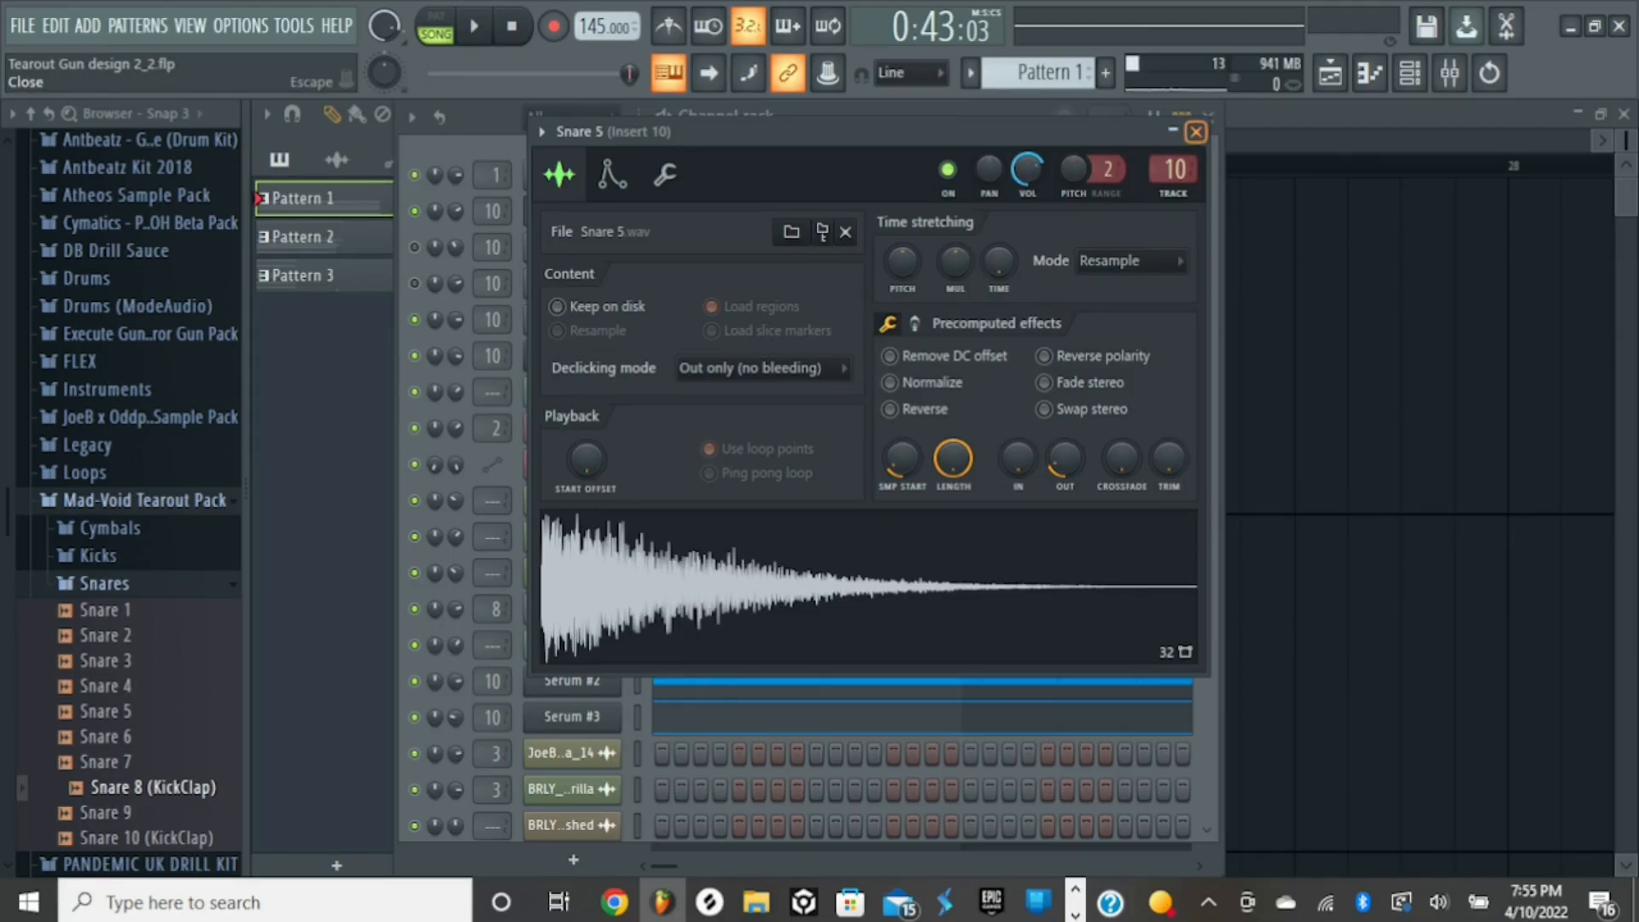
pyautogui.click(1196, 132)
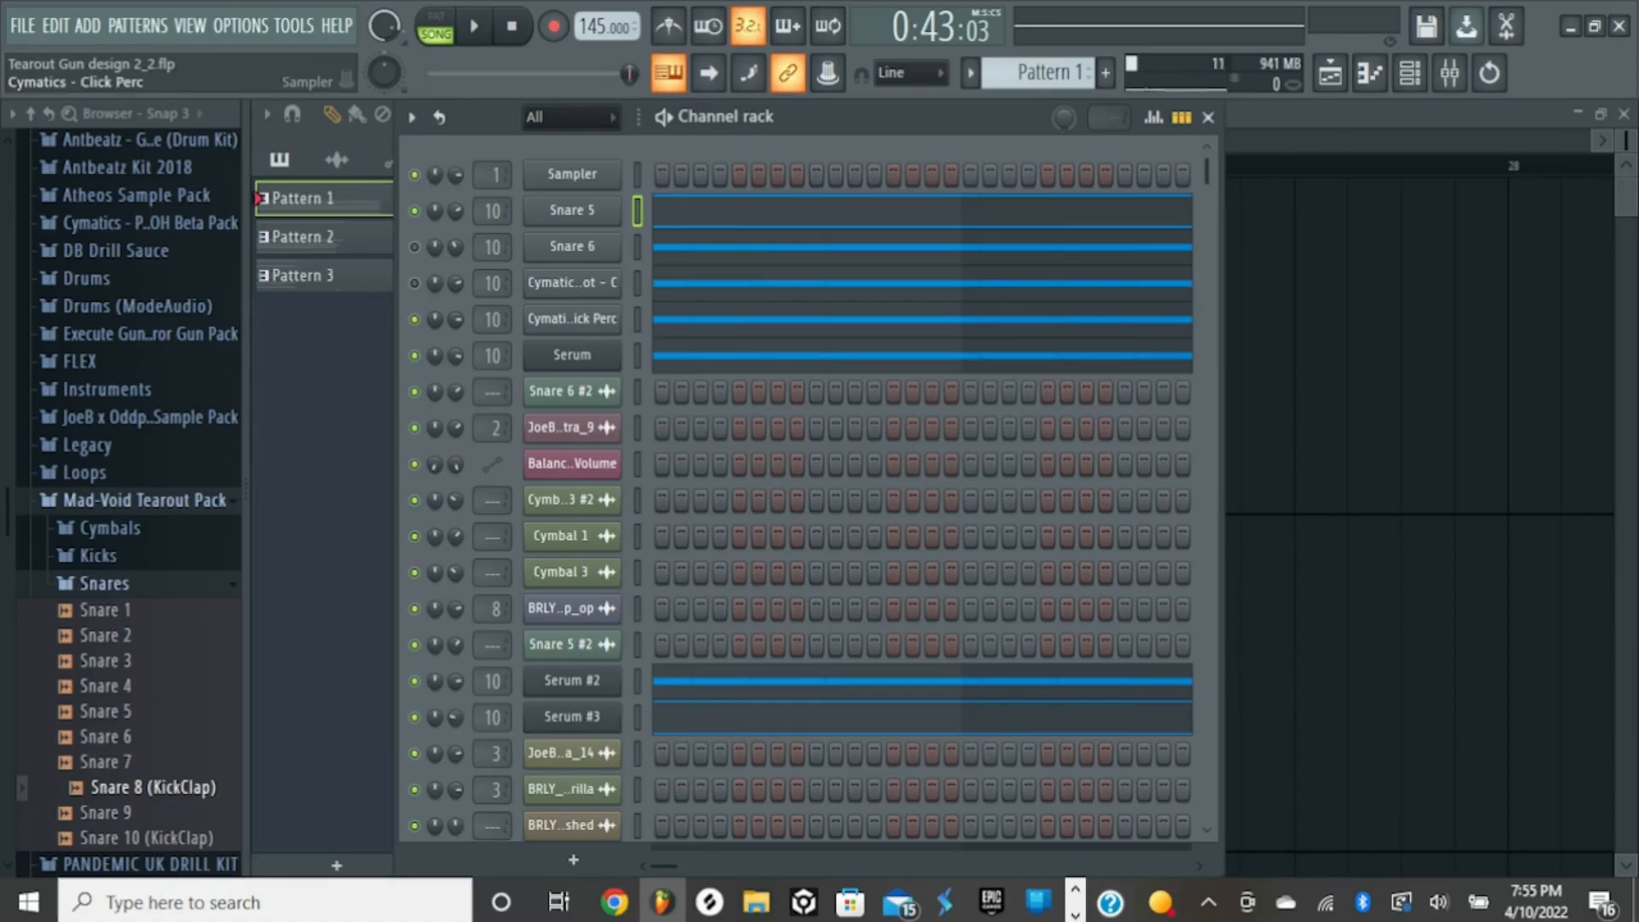
# - Recheck and close the Click Perc sampler, and open and audition the first Serum channel
pyautogui.click(571, 318)
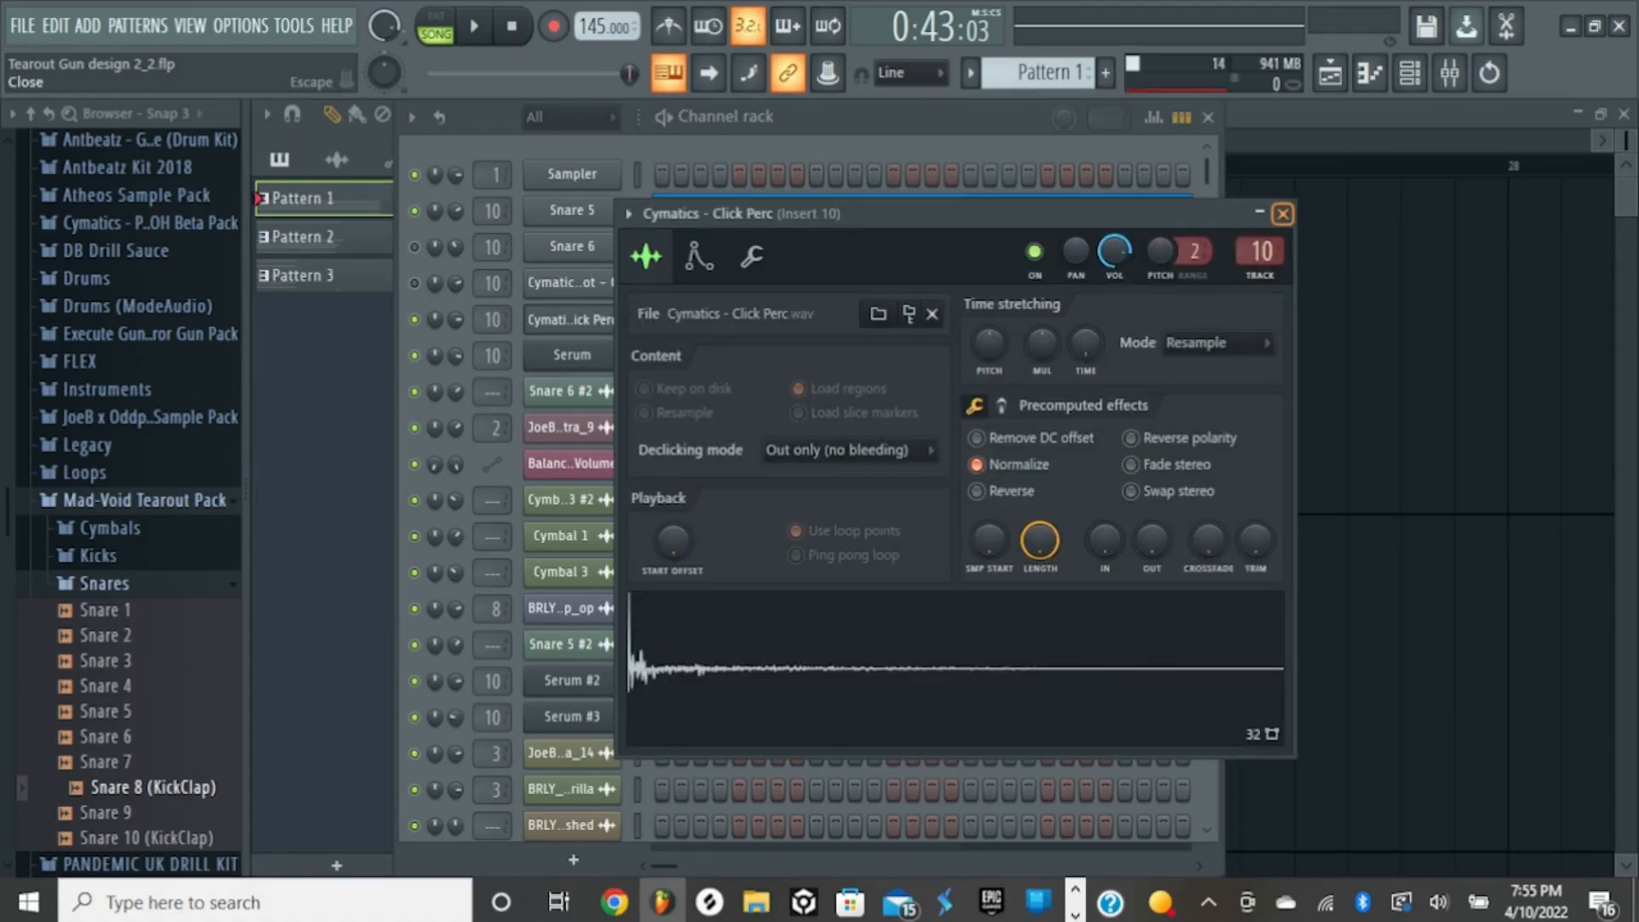
pyautogui.click(1282, 214)
pyautogui.click(572, 355)
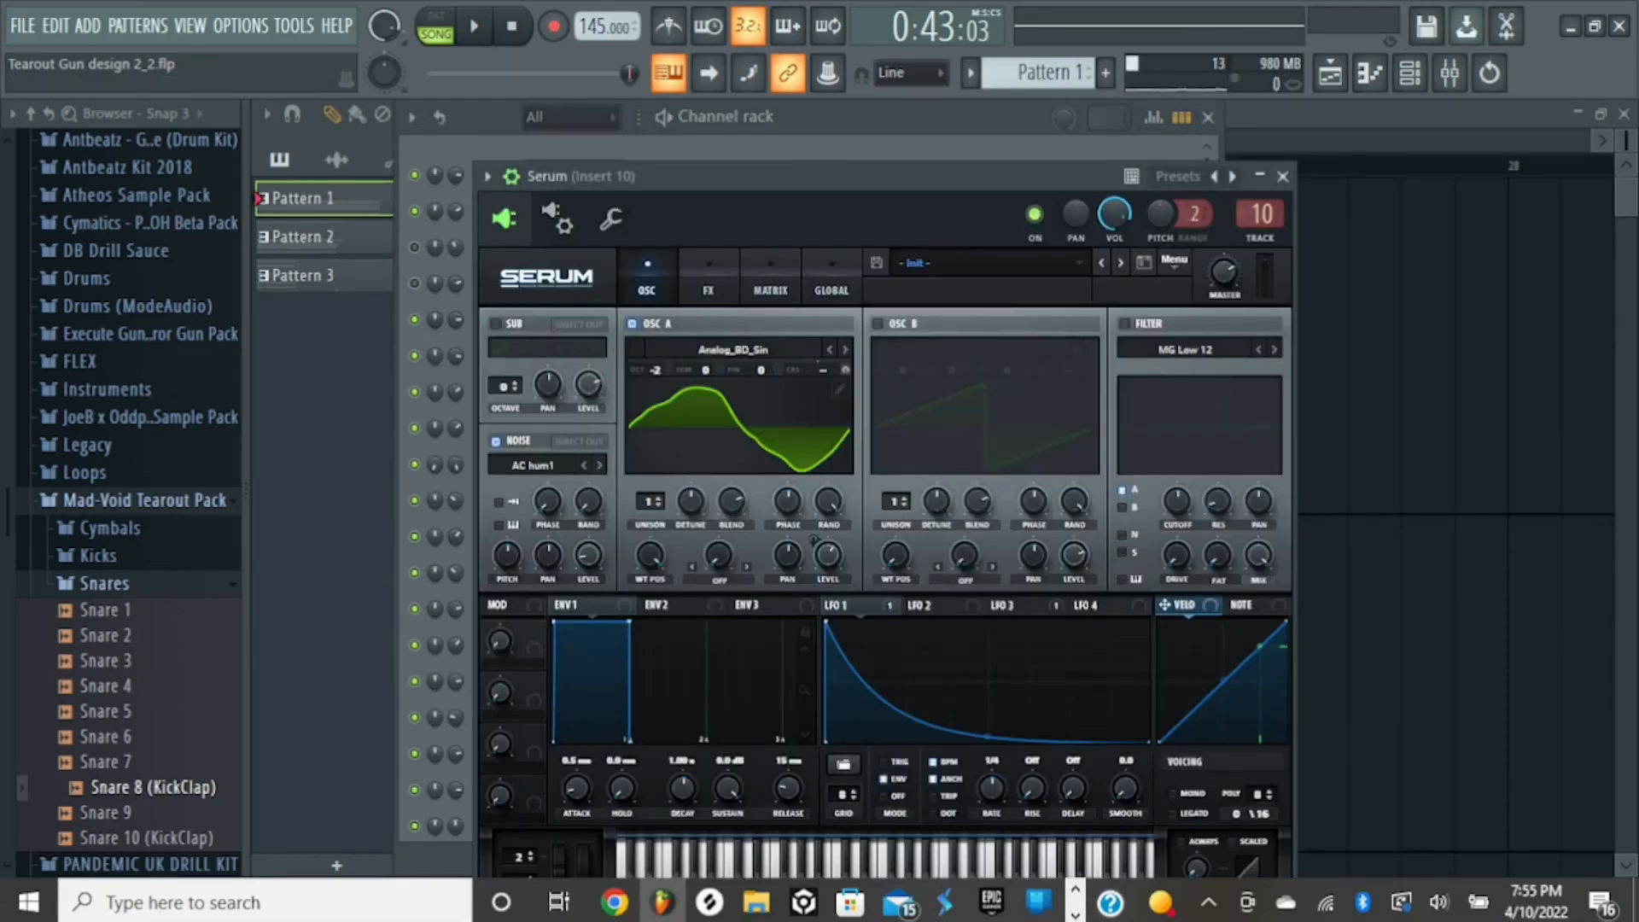
pyautogui.press('z')
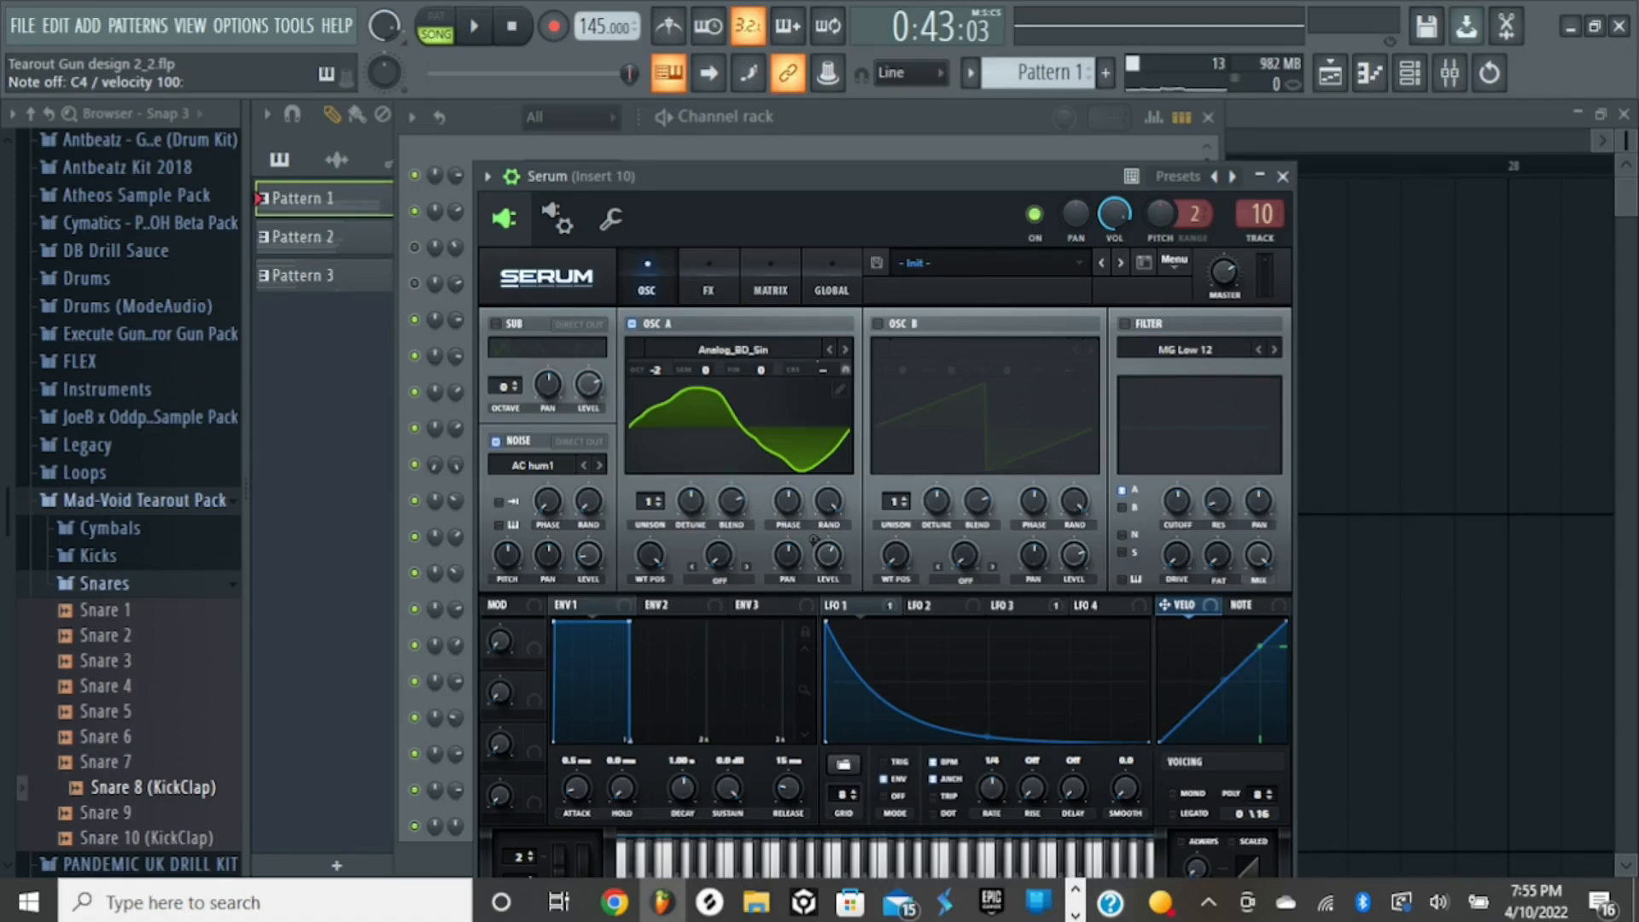
# - Choose the Analog_BD_Sin wavetable from the Analog category for oscillator A and move the Serum window fully into view
pyautogui.click(733, 349)
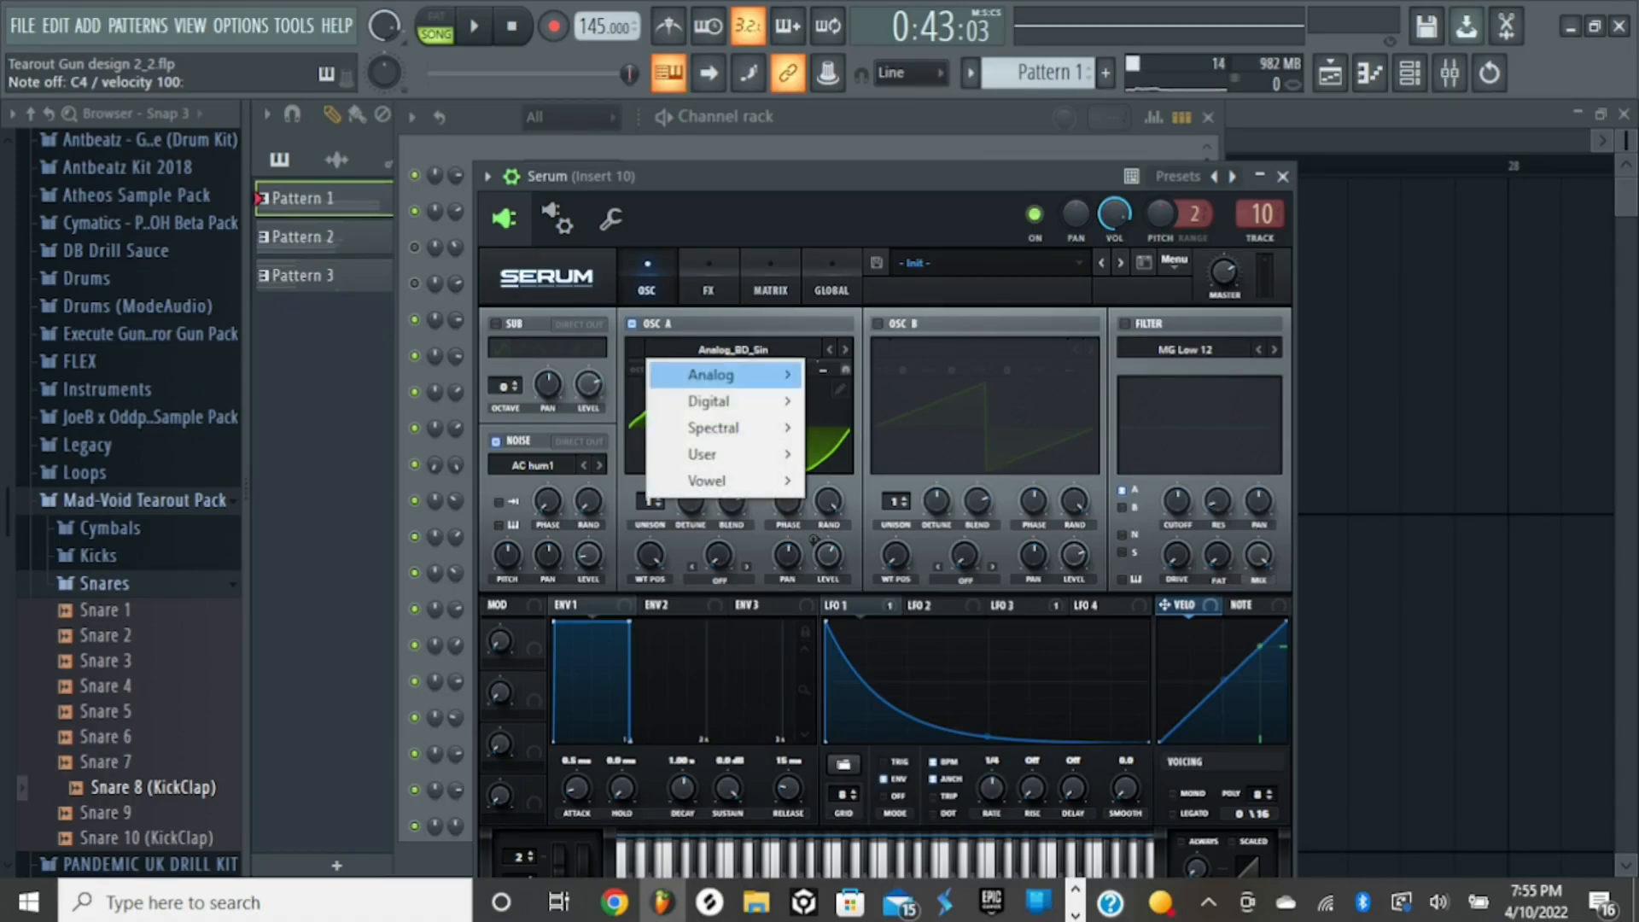
pyautogui.moveTo(711, 375)
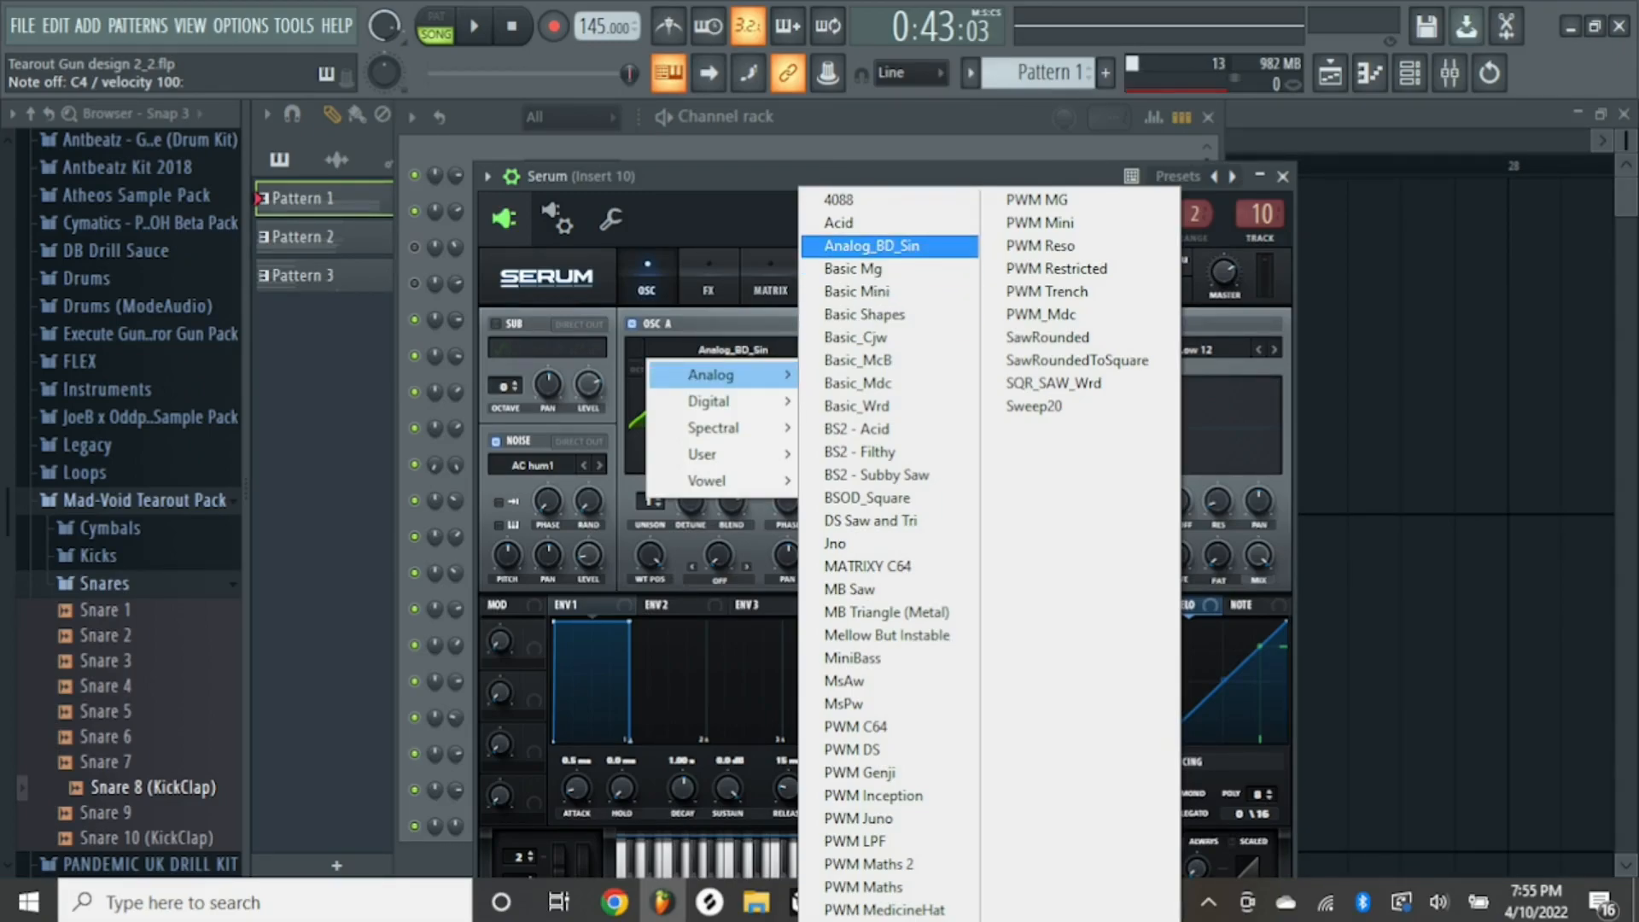
pyautogui.click(890, 245)
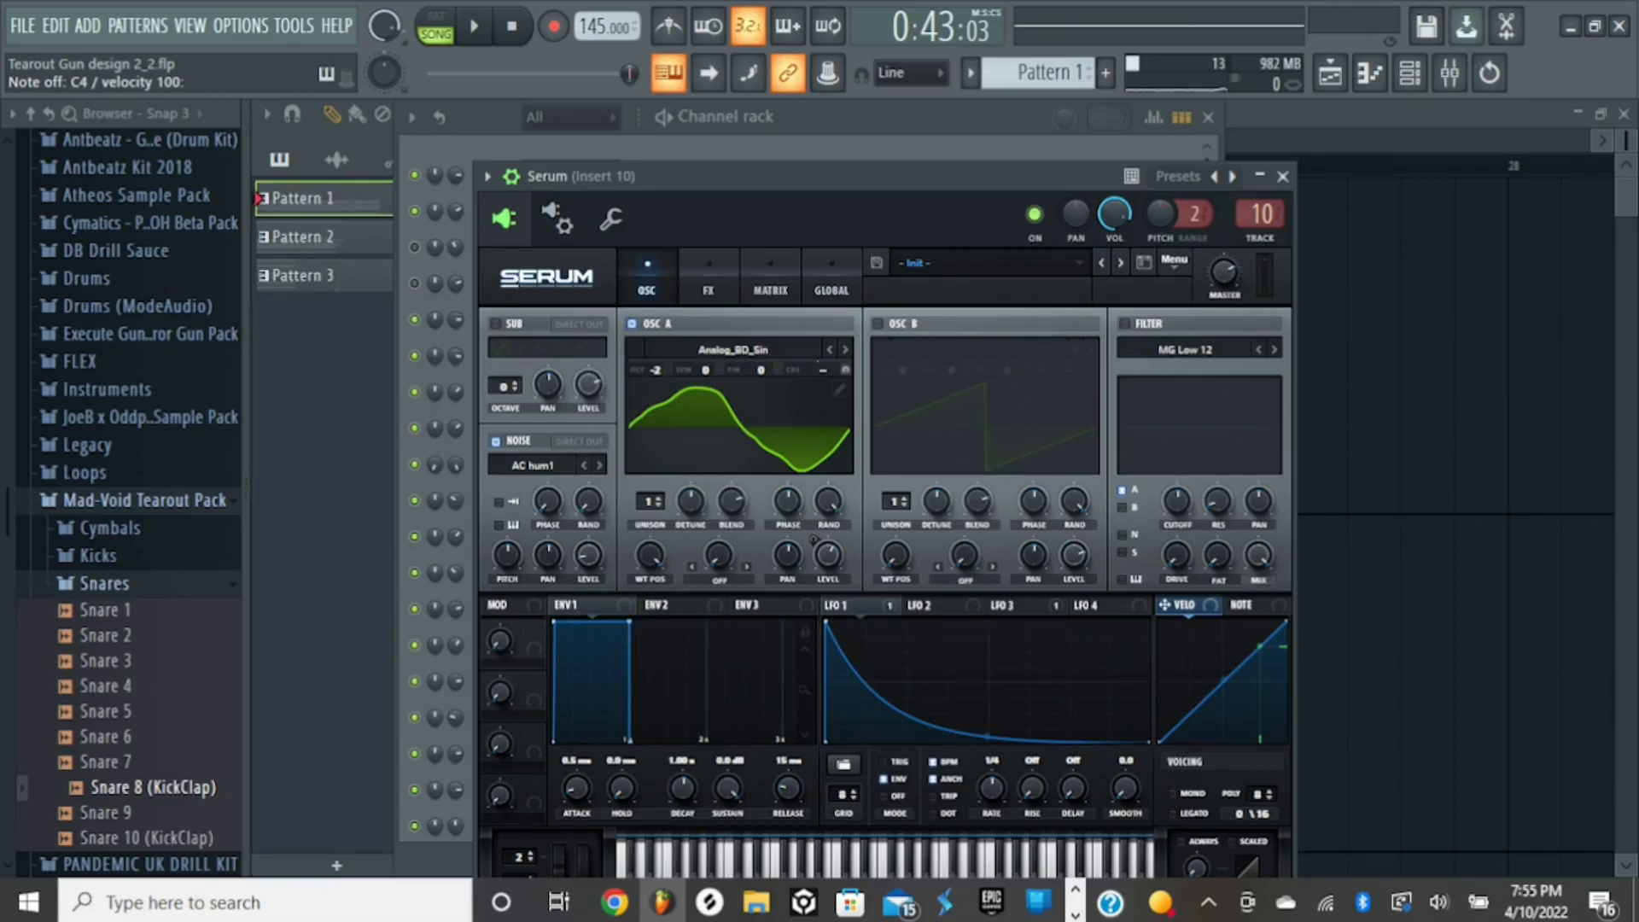
pyautogui.moveTo(854, 176); pyautogui.dragTo(874, 114)
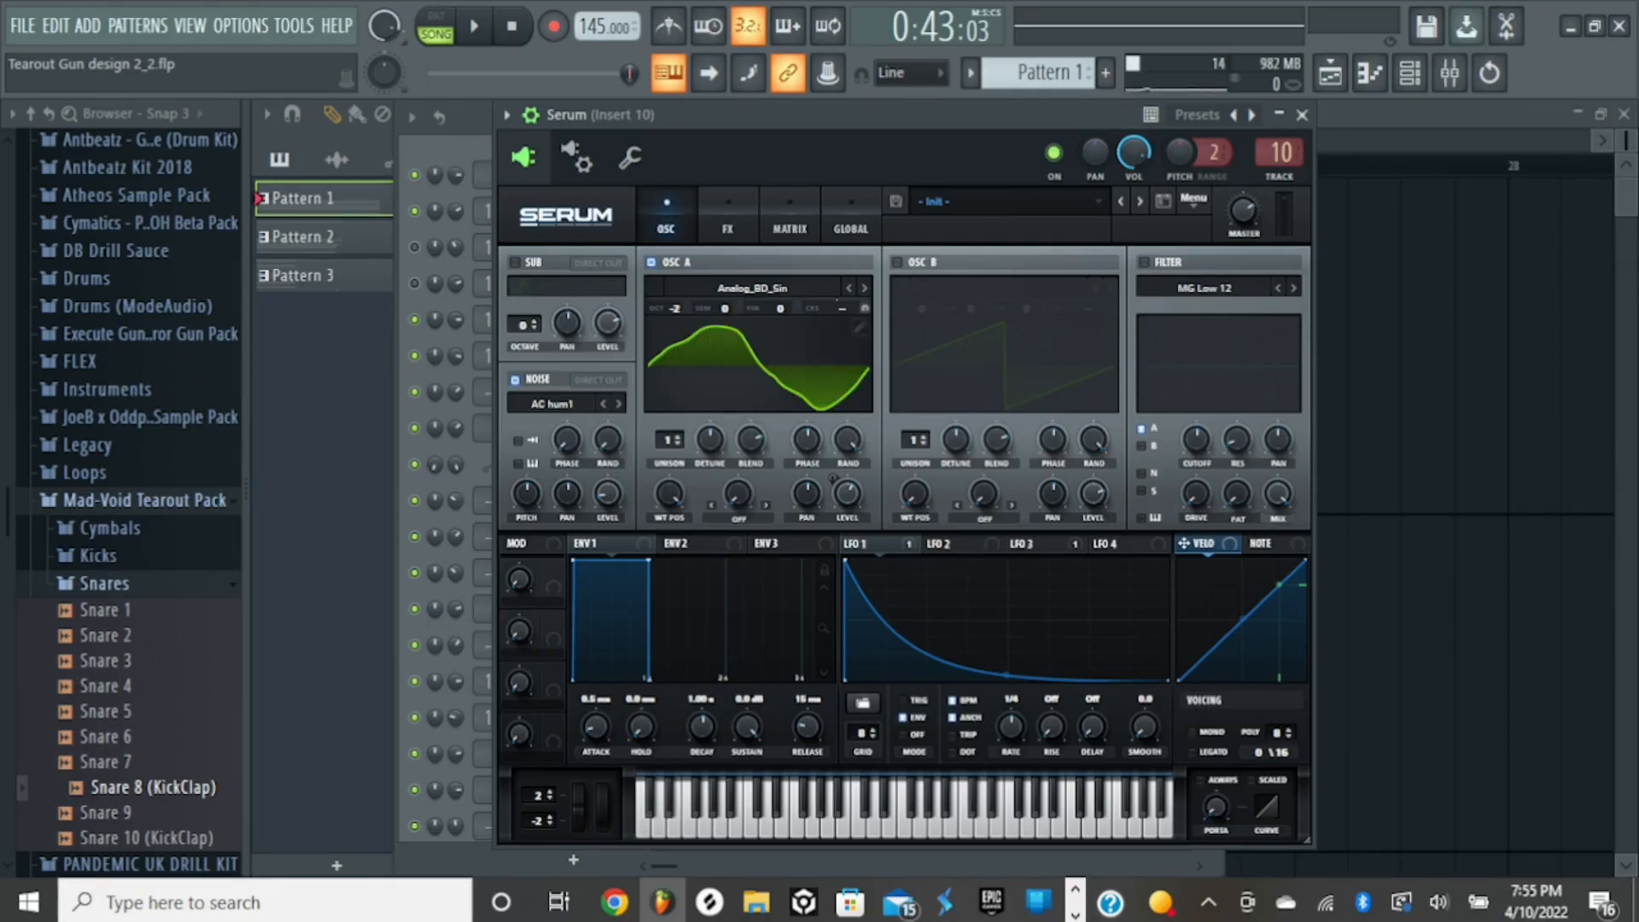
# - Audition the Serum layer and set the LFO 1 modulation of oscillator A's coarse pitch to 15
pyautogui.press('z')
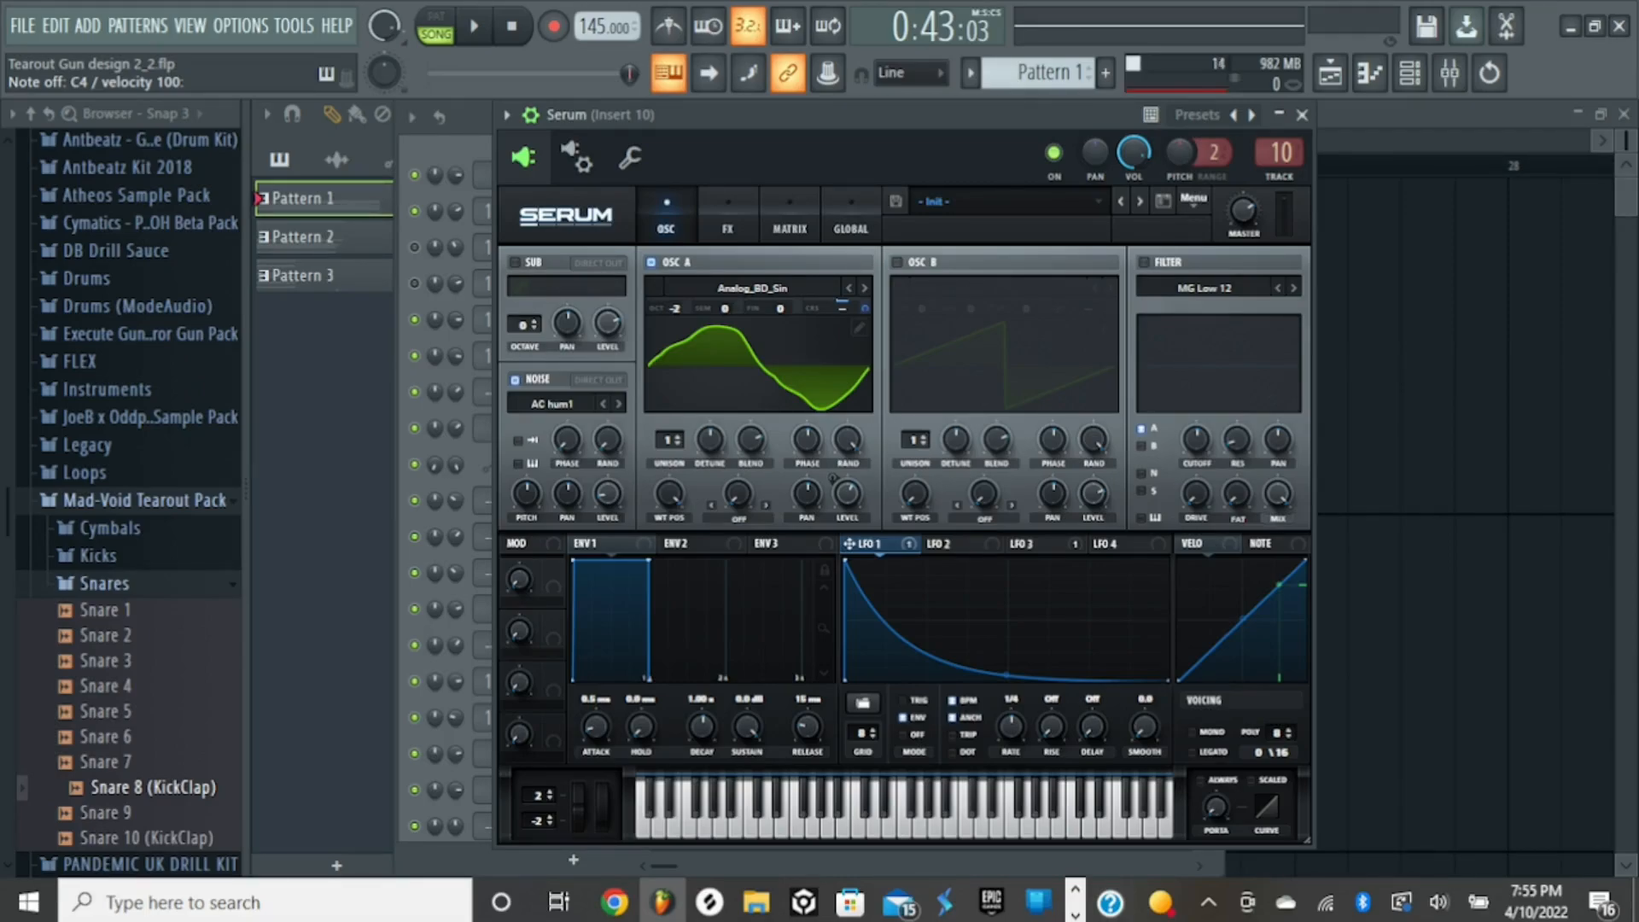
pyautogui.moveTo(865, 308); pyautogui.dragTo(865, 304)
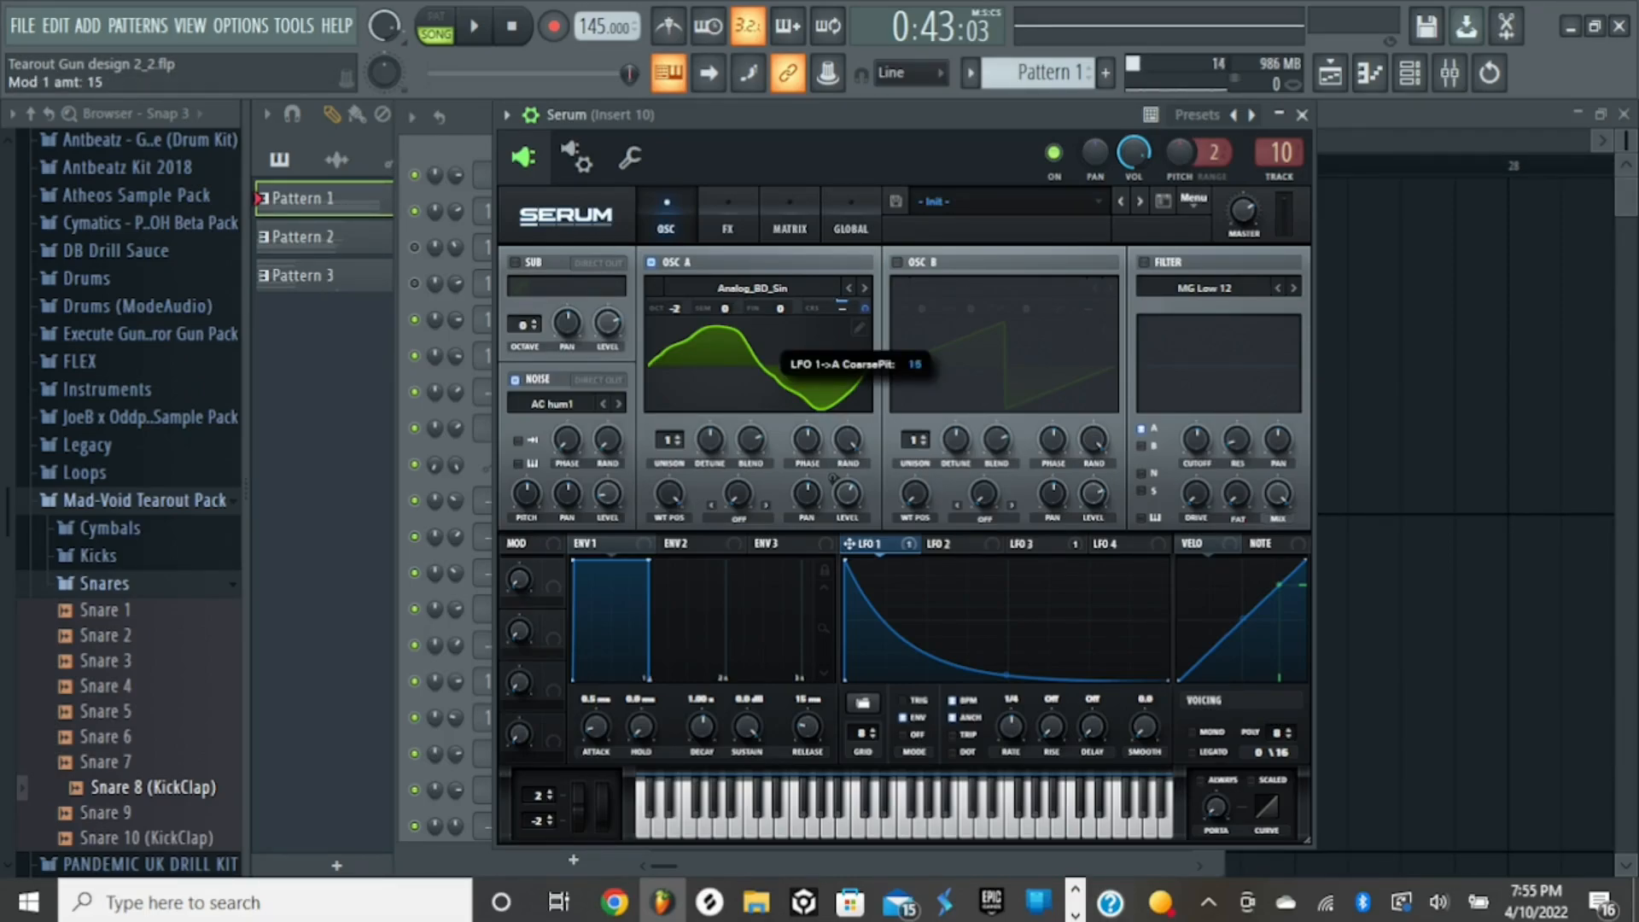
pyautogui.press('z')
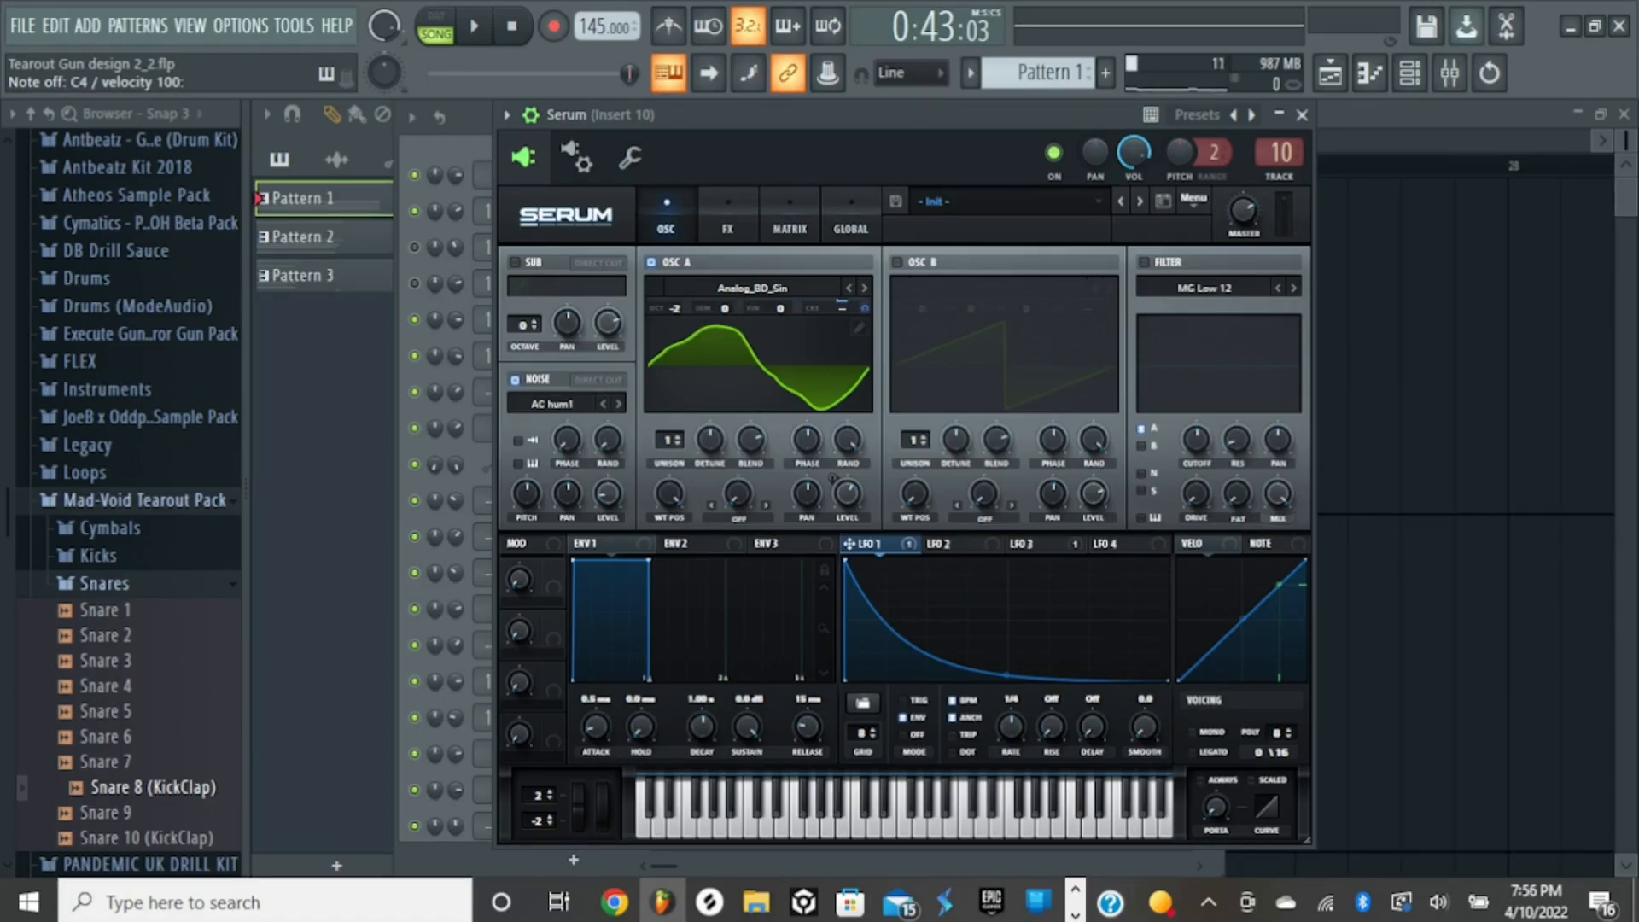
# - Switch off Serum's AC hum1 noise oscillator, audition the layer without it, and switch the noise back on
pyautogui.click(515, 380)
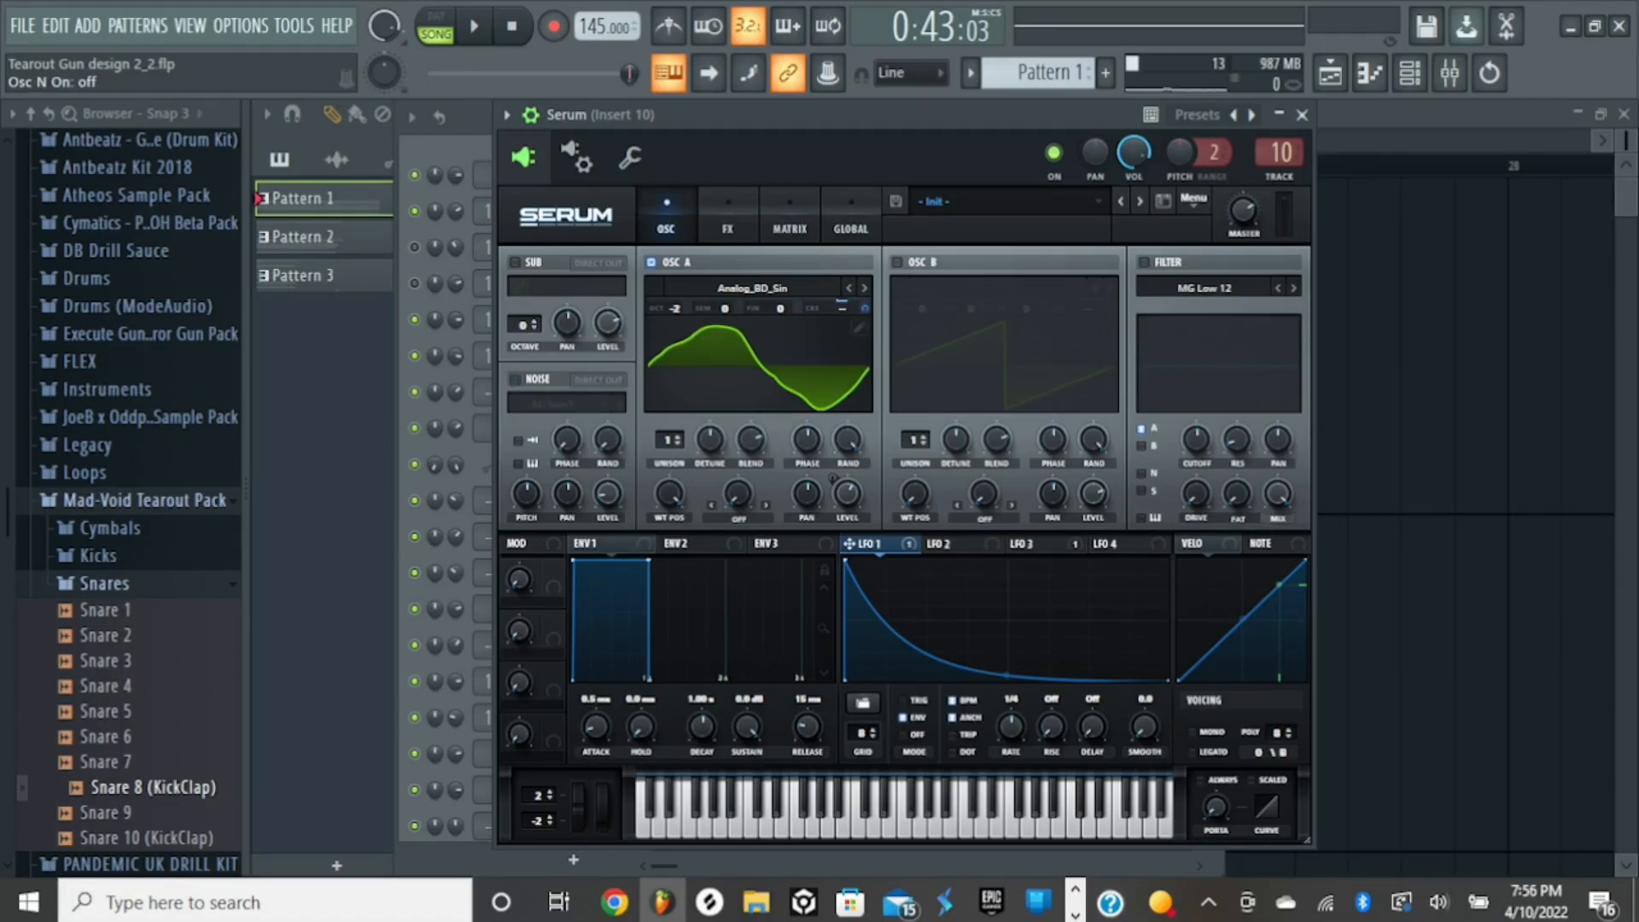
pyautogui.press('z')
pyautogui.press('z')
pyautogui.click(515, 380)
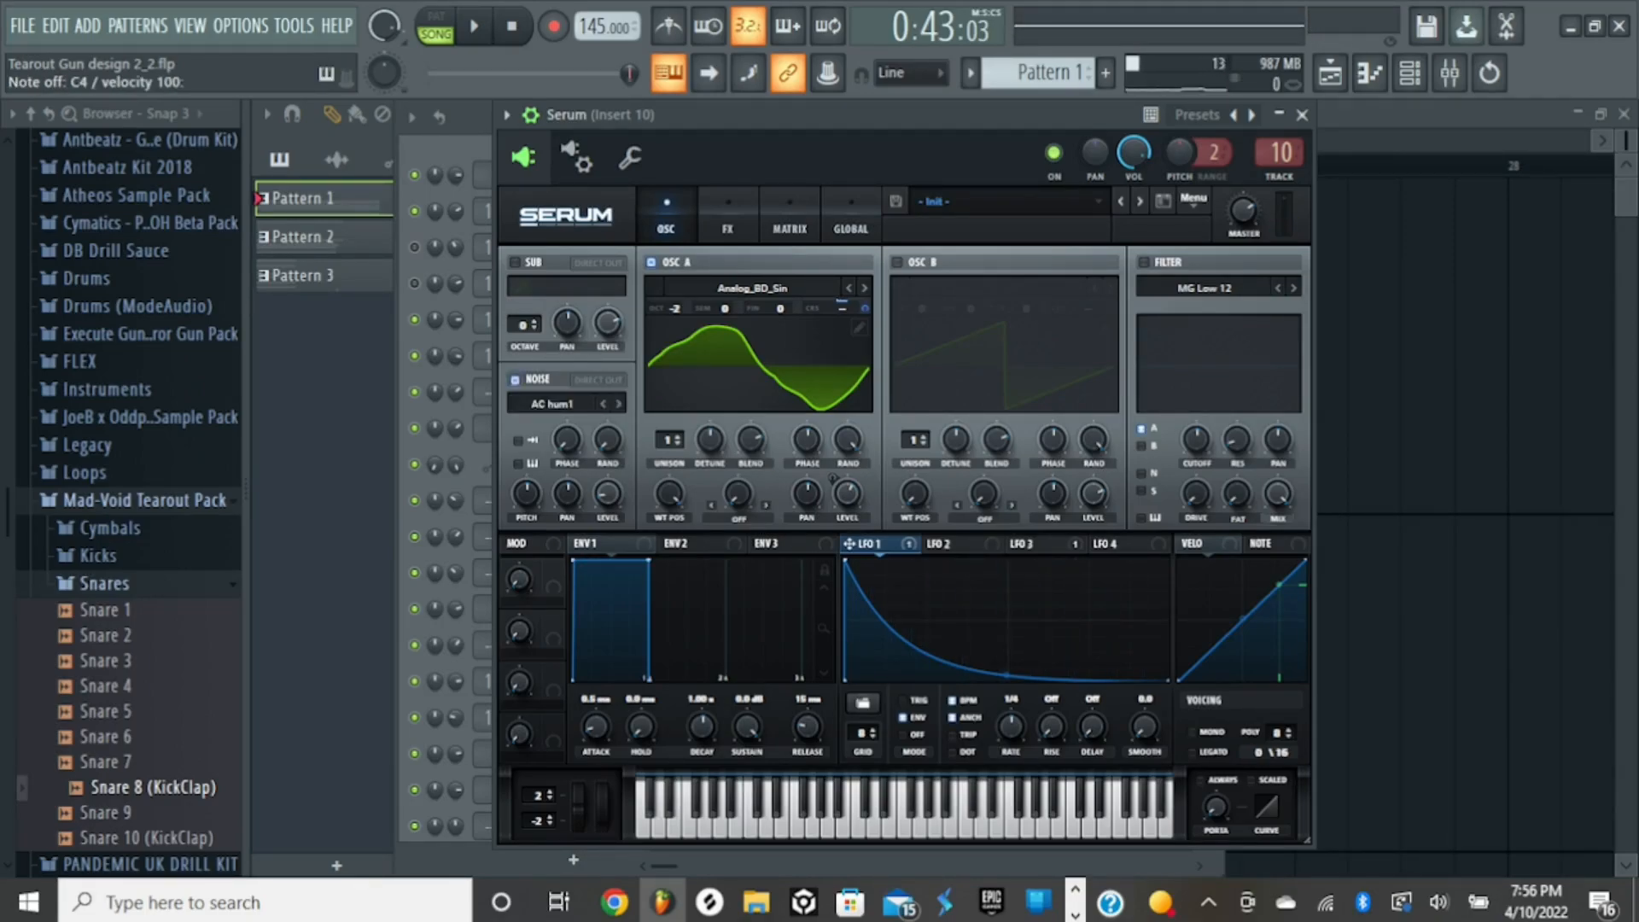
# - Check the Tube distortion's drive, audition the layer with the distortion bypassed, re-enable it, and close Serum
pyautogui.click(728, 216)
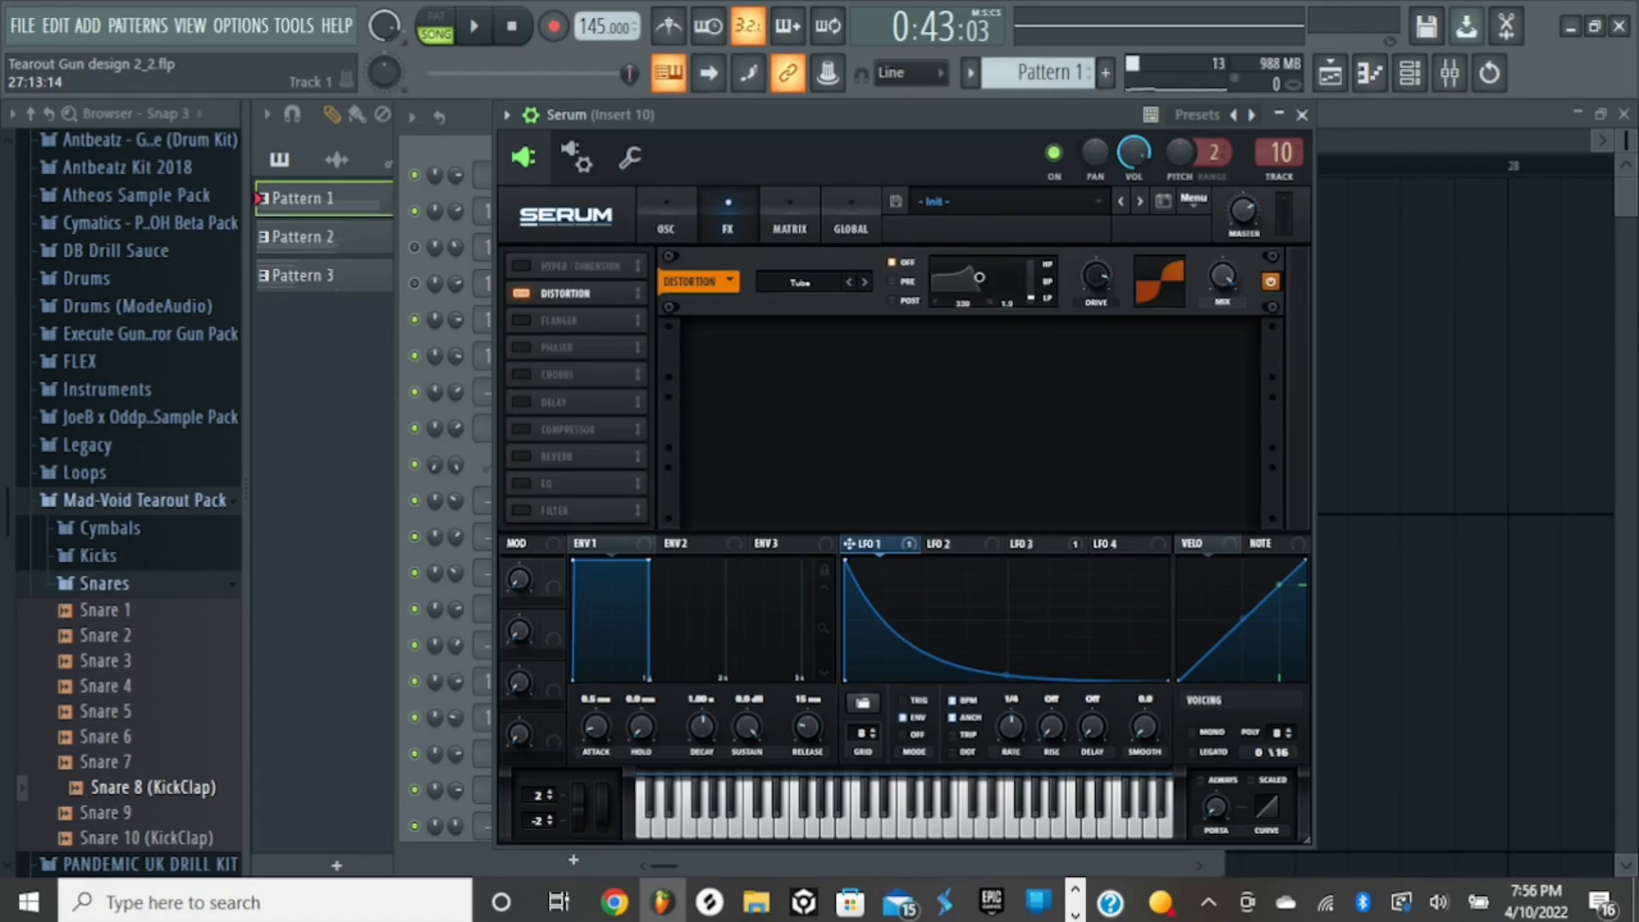
pyautogui.click(1096, 277)
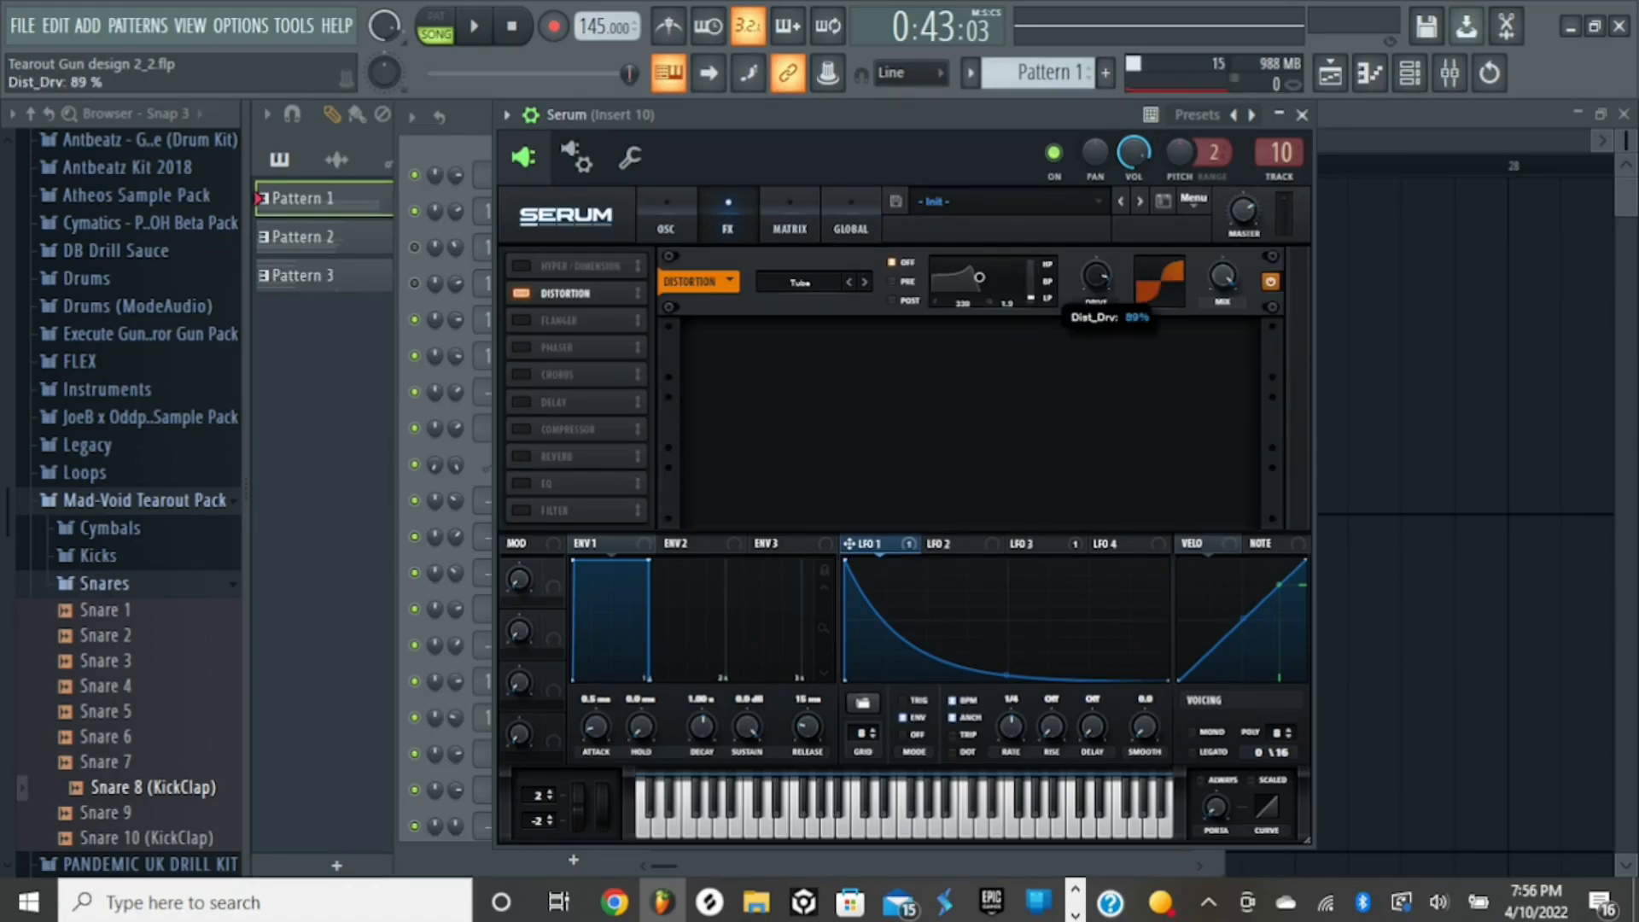
pyautogui.click(1271, 281)
pyautogui.press('z')
pyautogui.press('z')
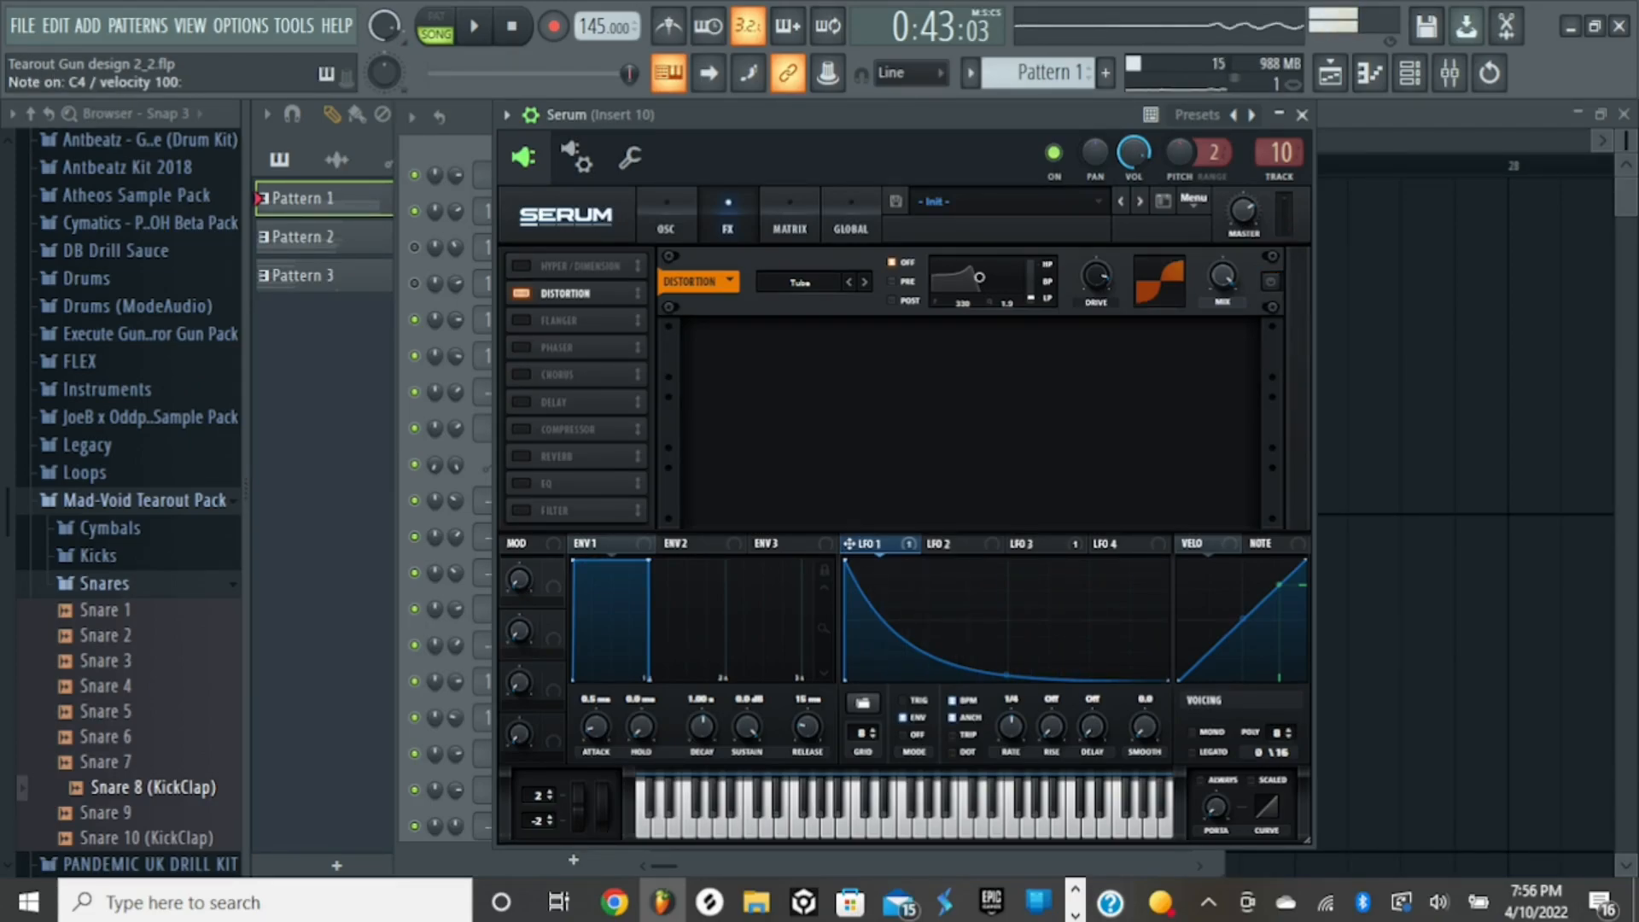
pyautogui.click(1270, 281)
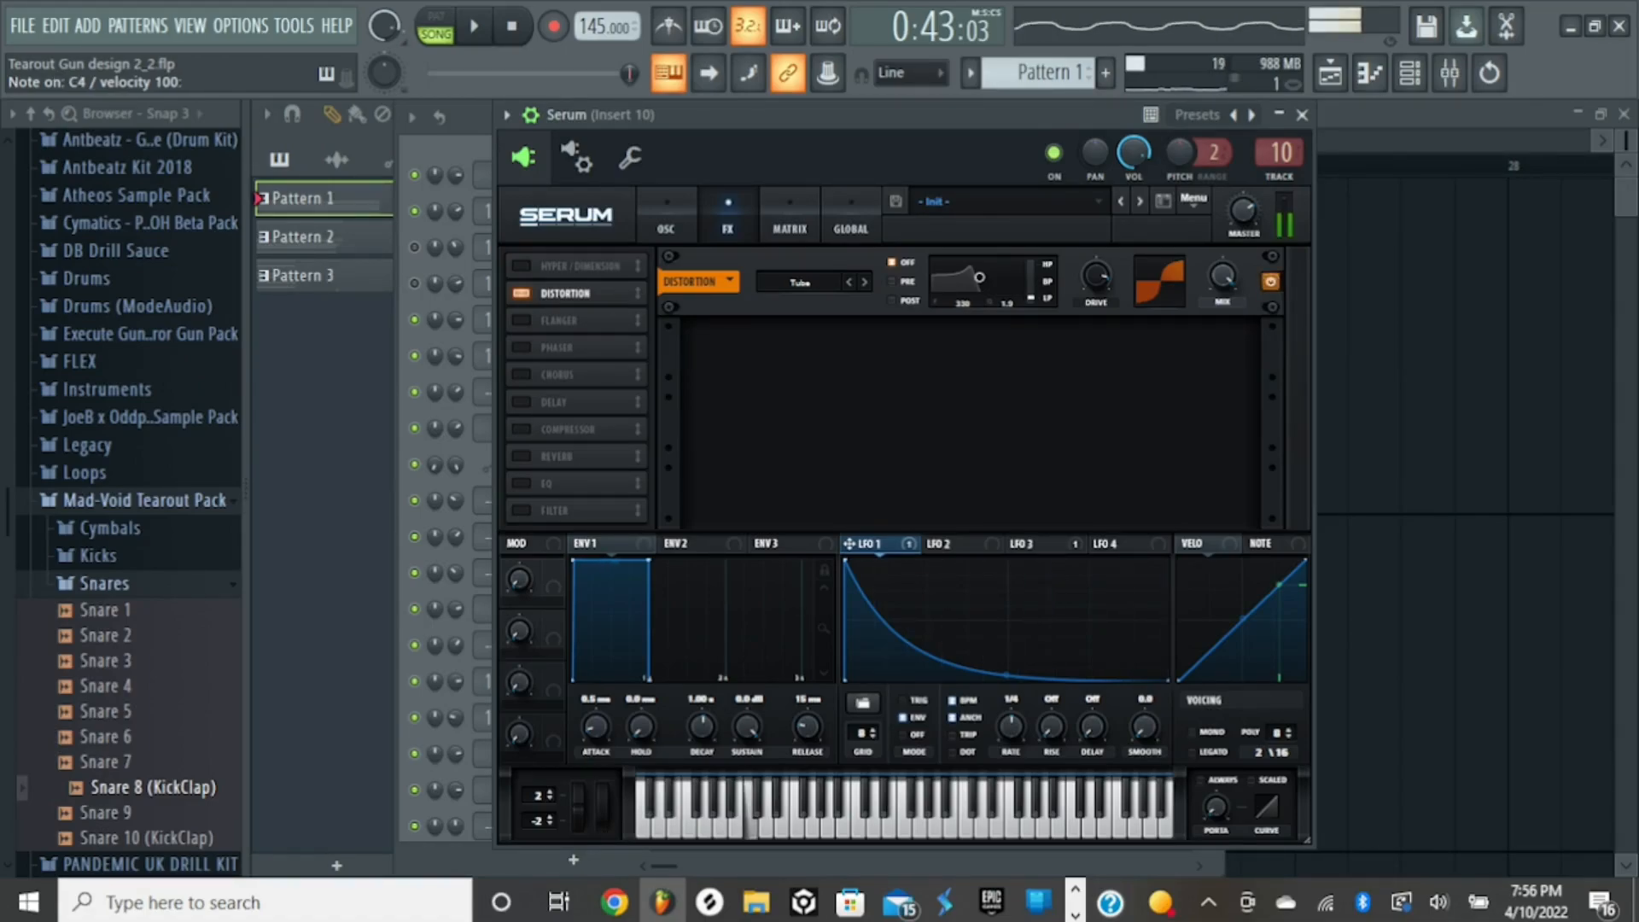
pyautogui.click(1302, 114)
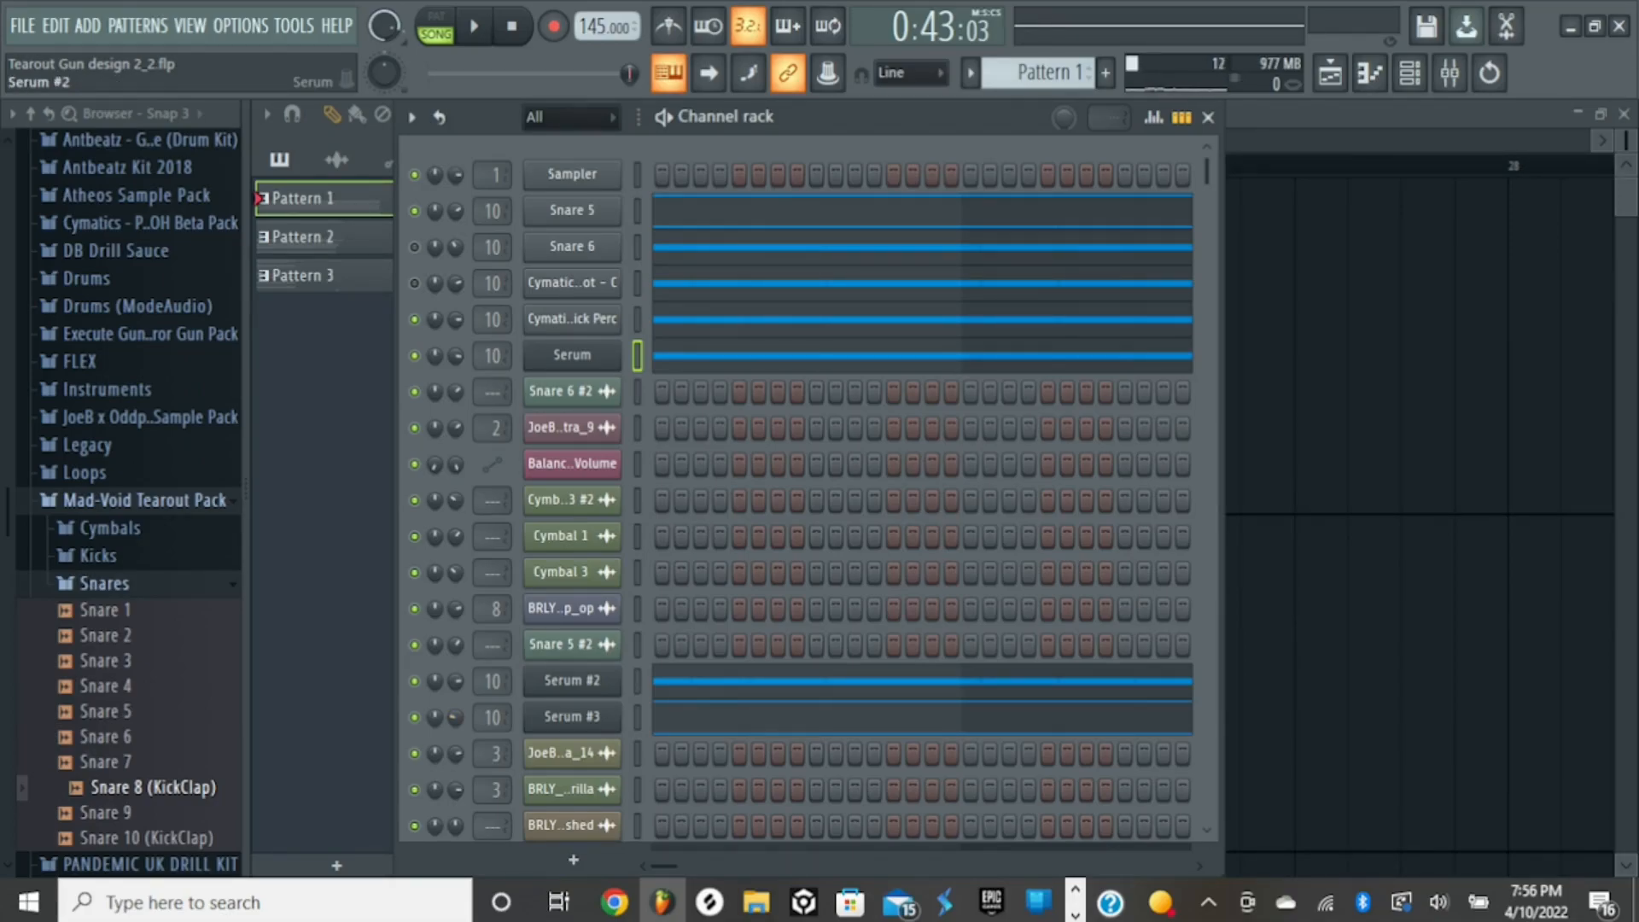
# - Open the Serum #2 channel, move its window fully into view, and audition the noise layer
pyautogui.click(572, 681)
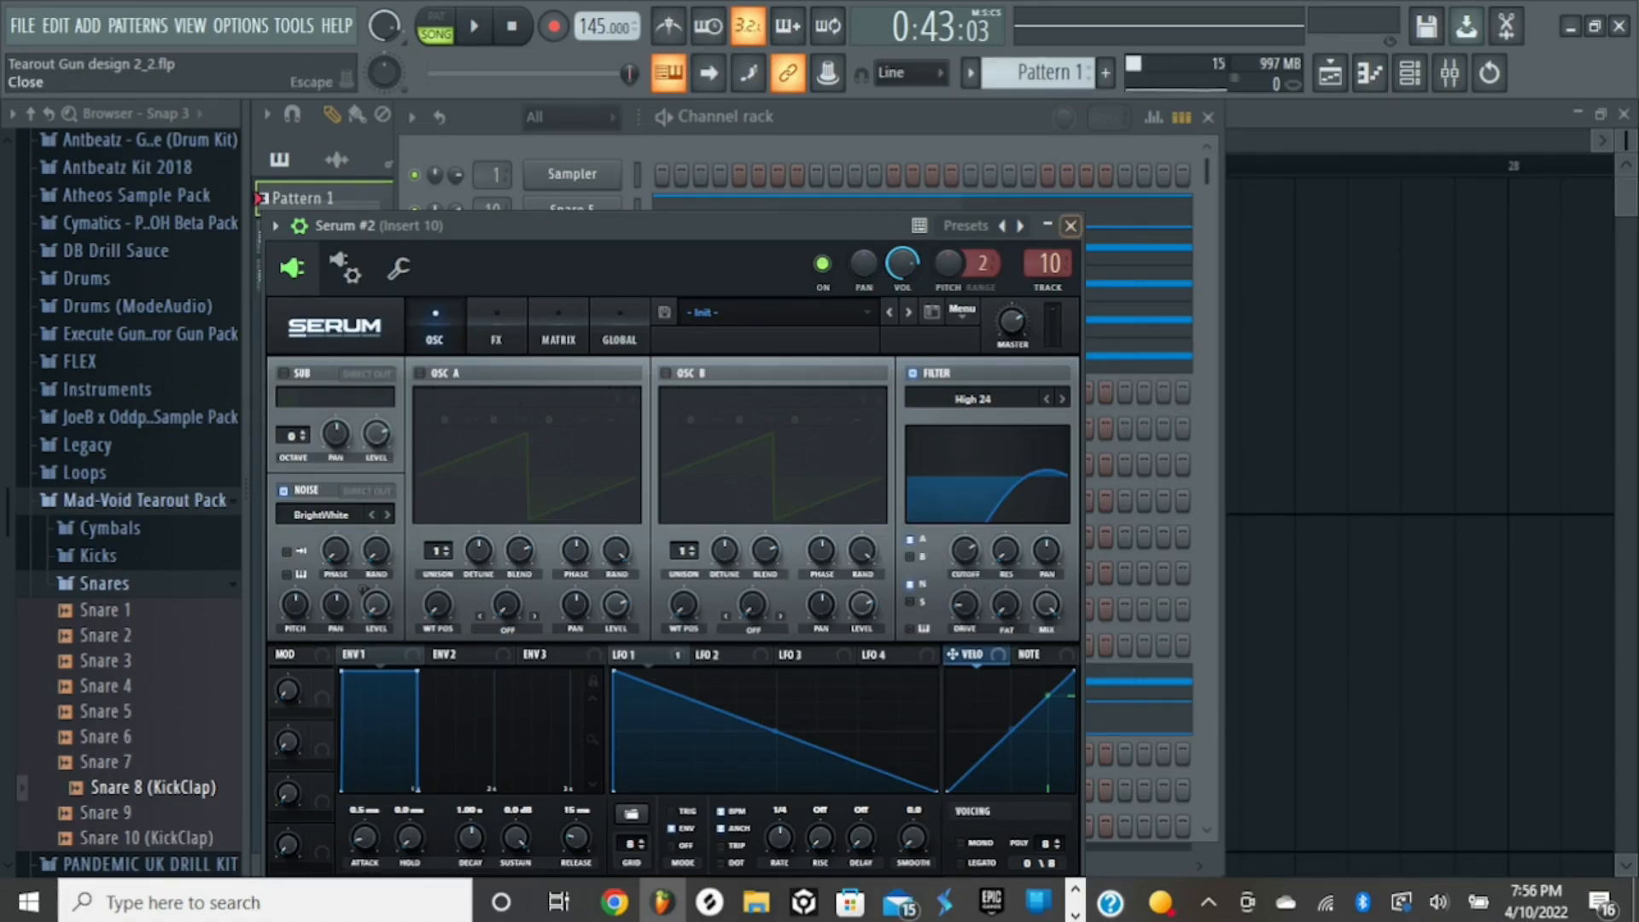
pyautogui.click(1070, 225)
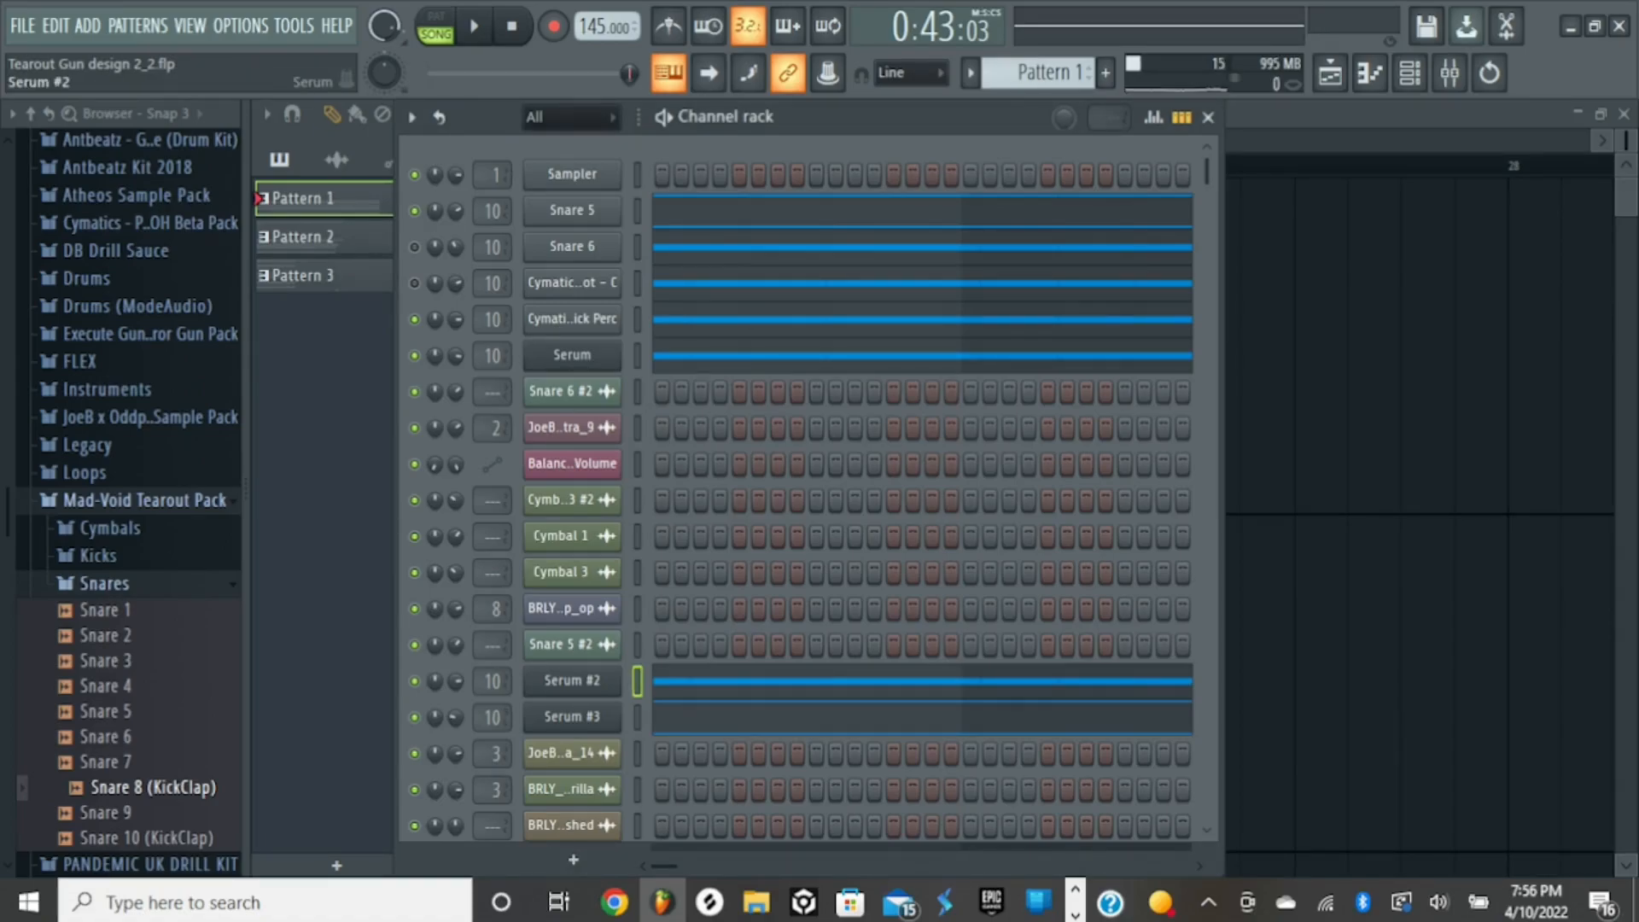
pyautogui.click(573, 680)
pyautogui.moveTo(598, 225); pyautogui.dragTo(695, 95)
pyautogui.press('z')
pyautogui.press('z')
pyautogui.press('x')
pyautogui.press('z')
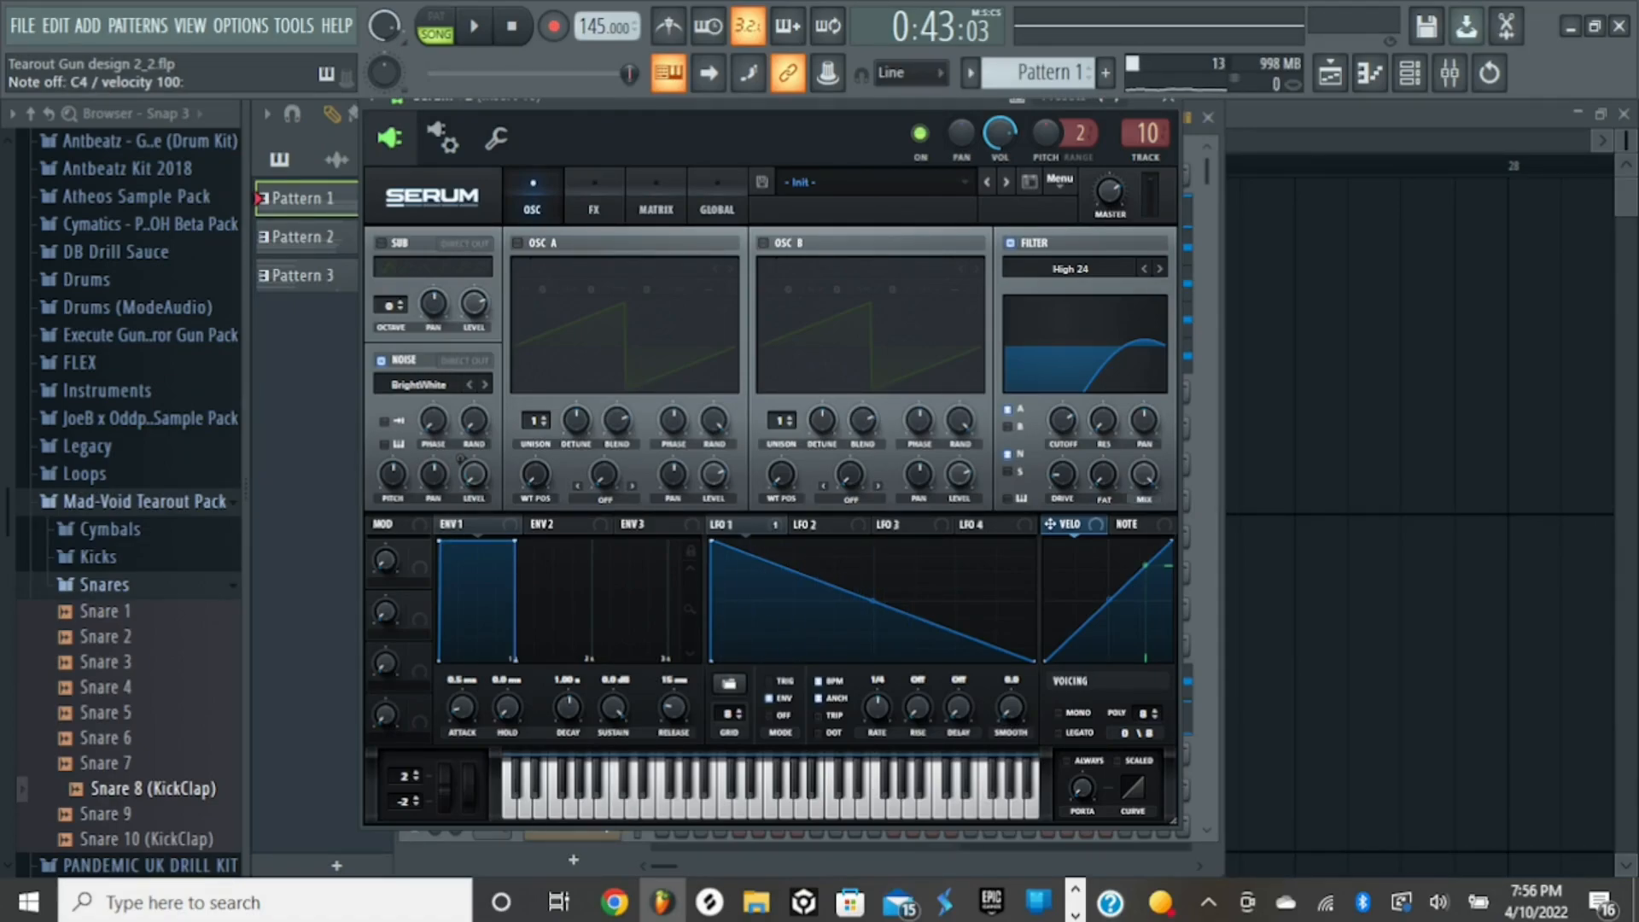
# - Look up BrightWhite among the Analog noise samples of Serum #2, dismiss the list unchanged, and audition the layer
pyautogui.click(420, 384)
pyautogui.moveTo(444, 411)
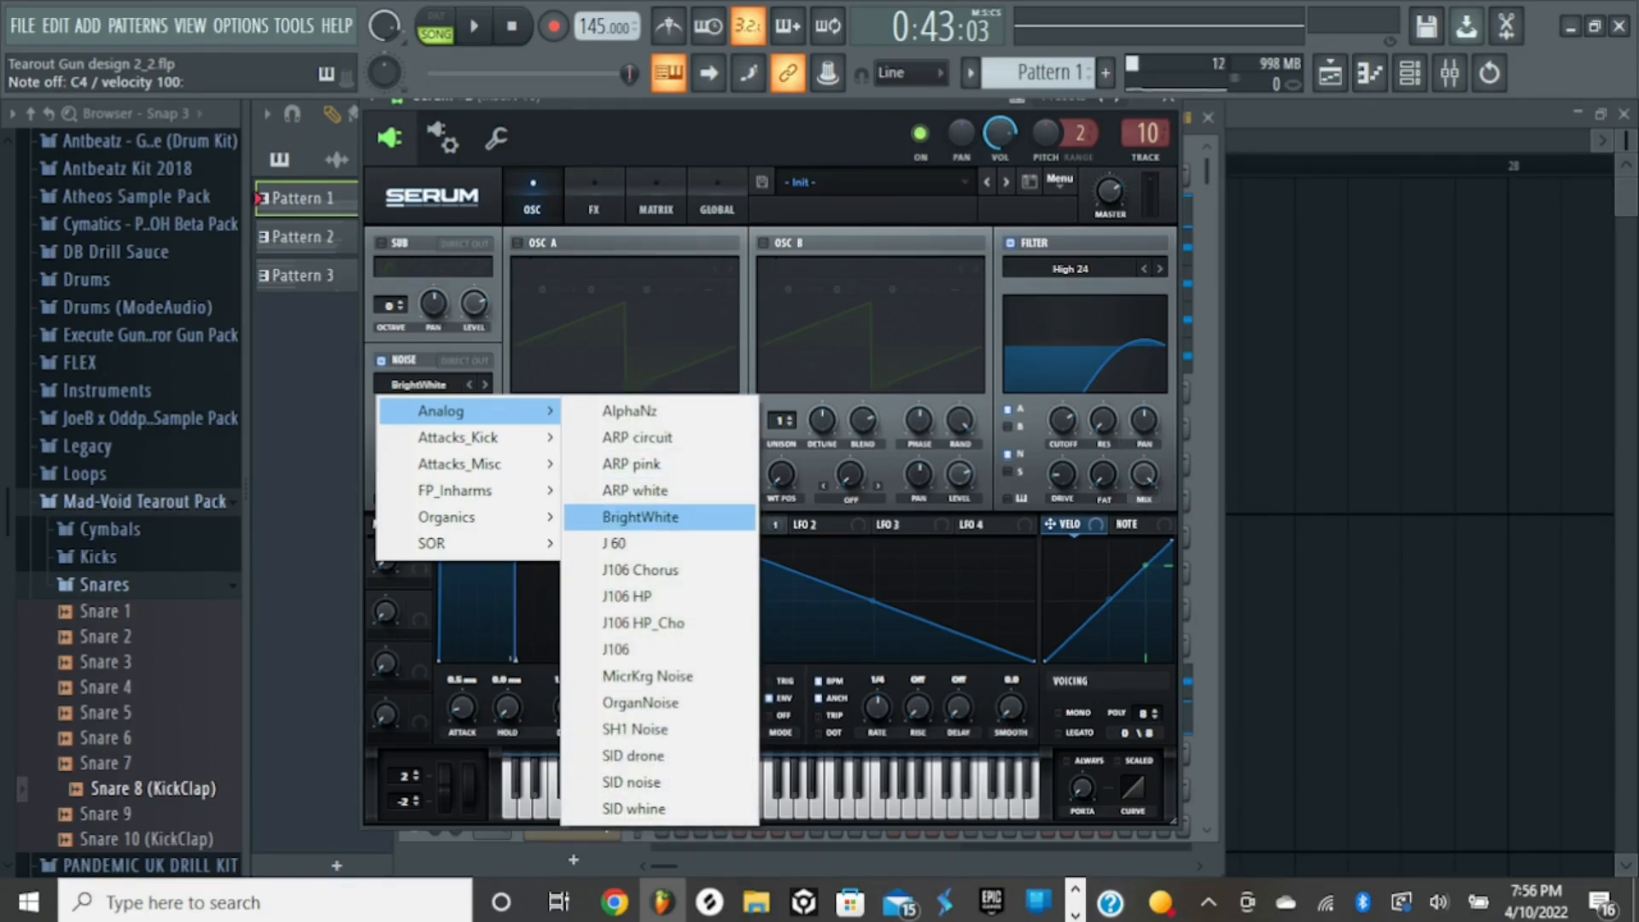
pyautogui.press('Escape')
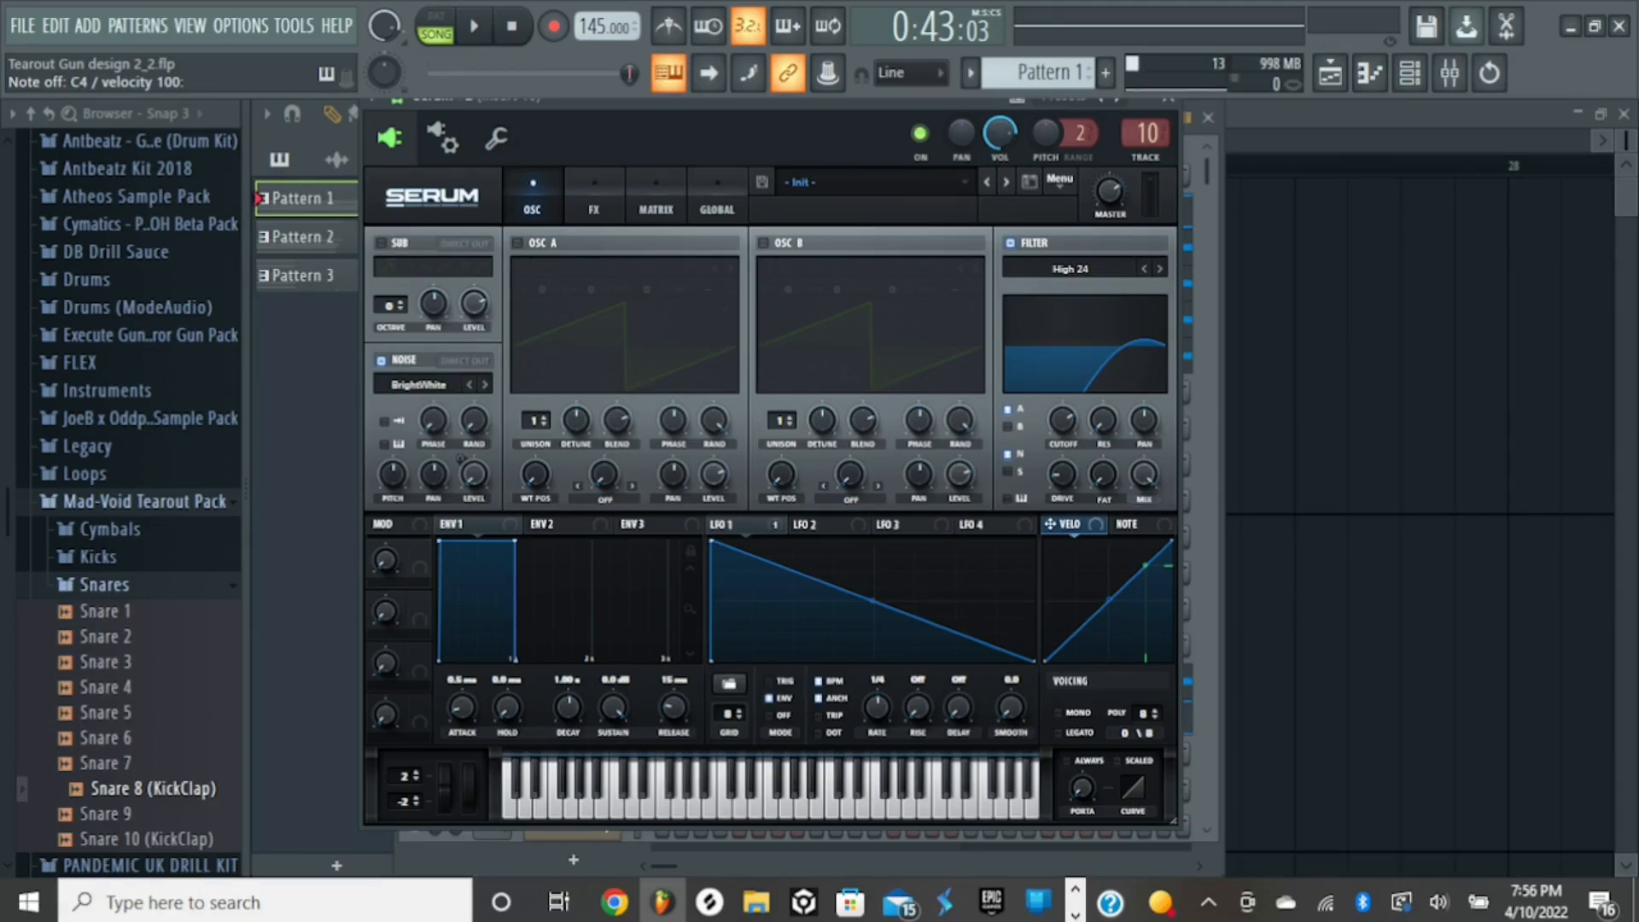
pyautogui.press('z')
pyautogui.press('z')
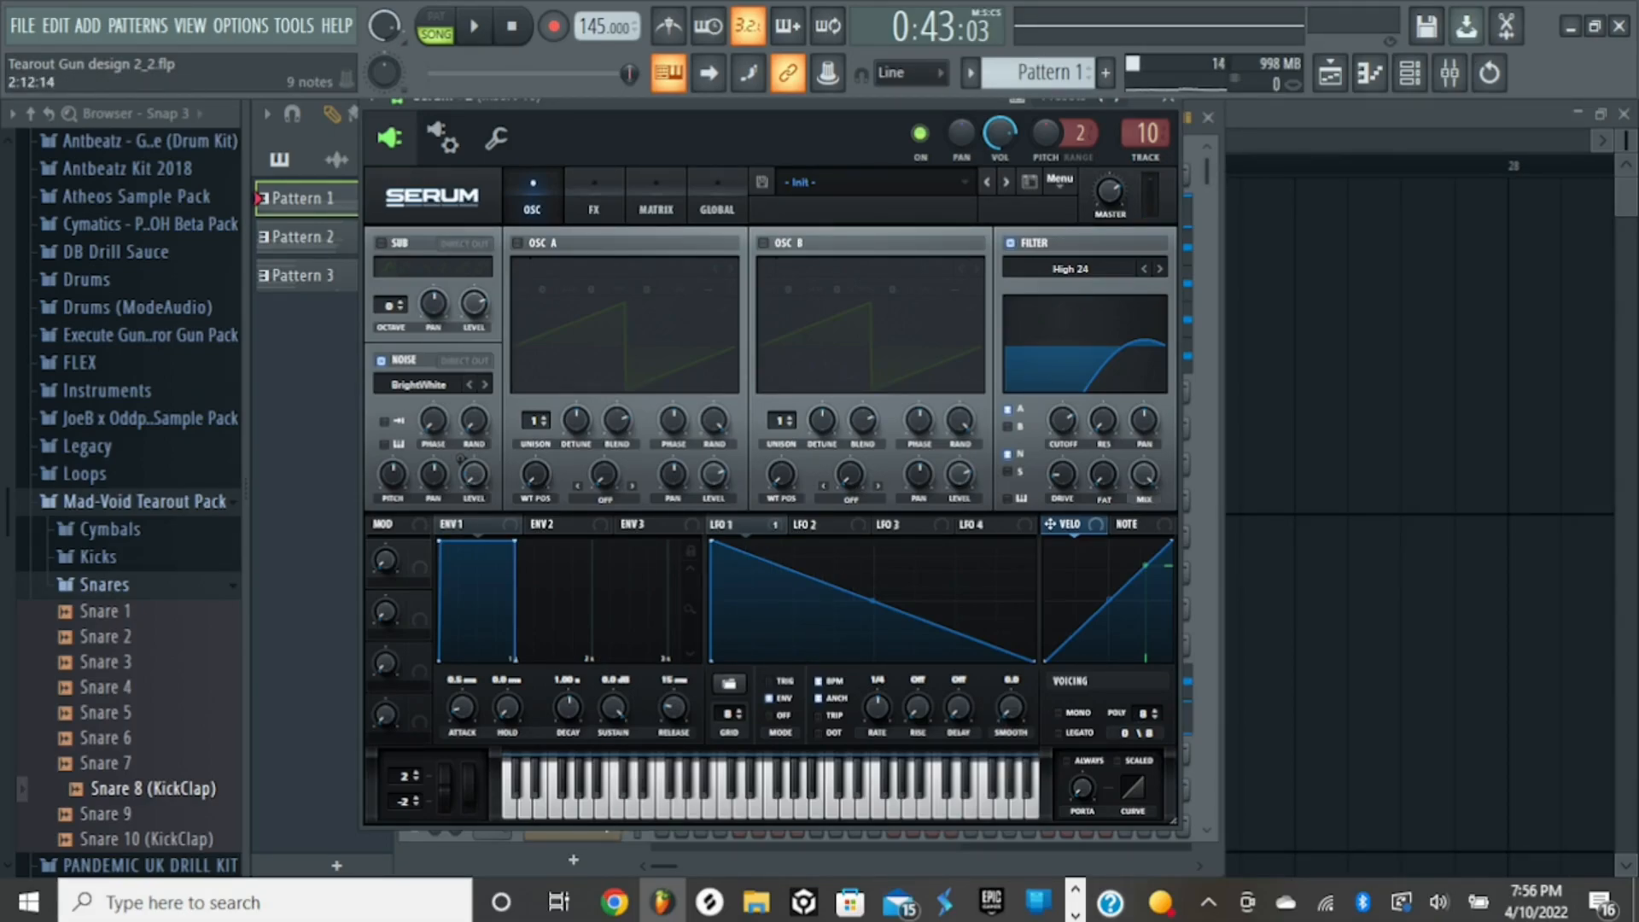
# - Audition Serum #2 with its High 24 filter bypassed, re-enable the filter, audition it once more, and close the synth
pyautogui.click(1010, 243)
pyautogui.press('z')
pyautogui.press('z')
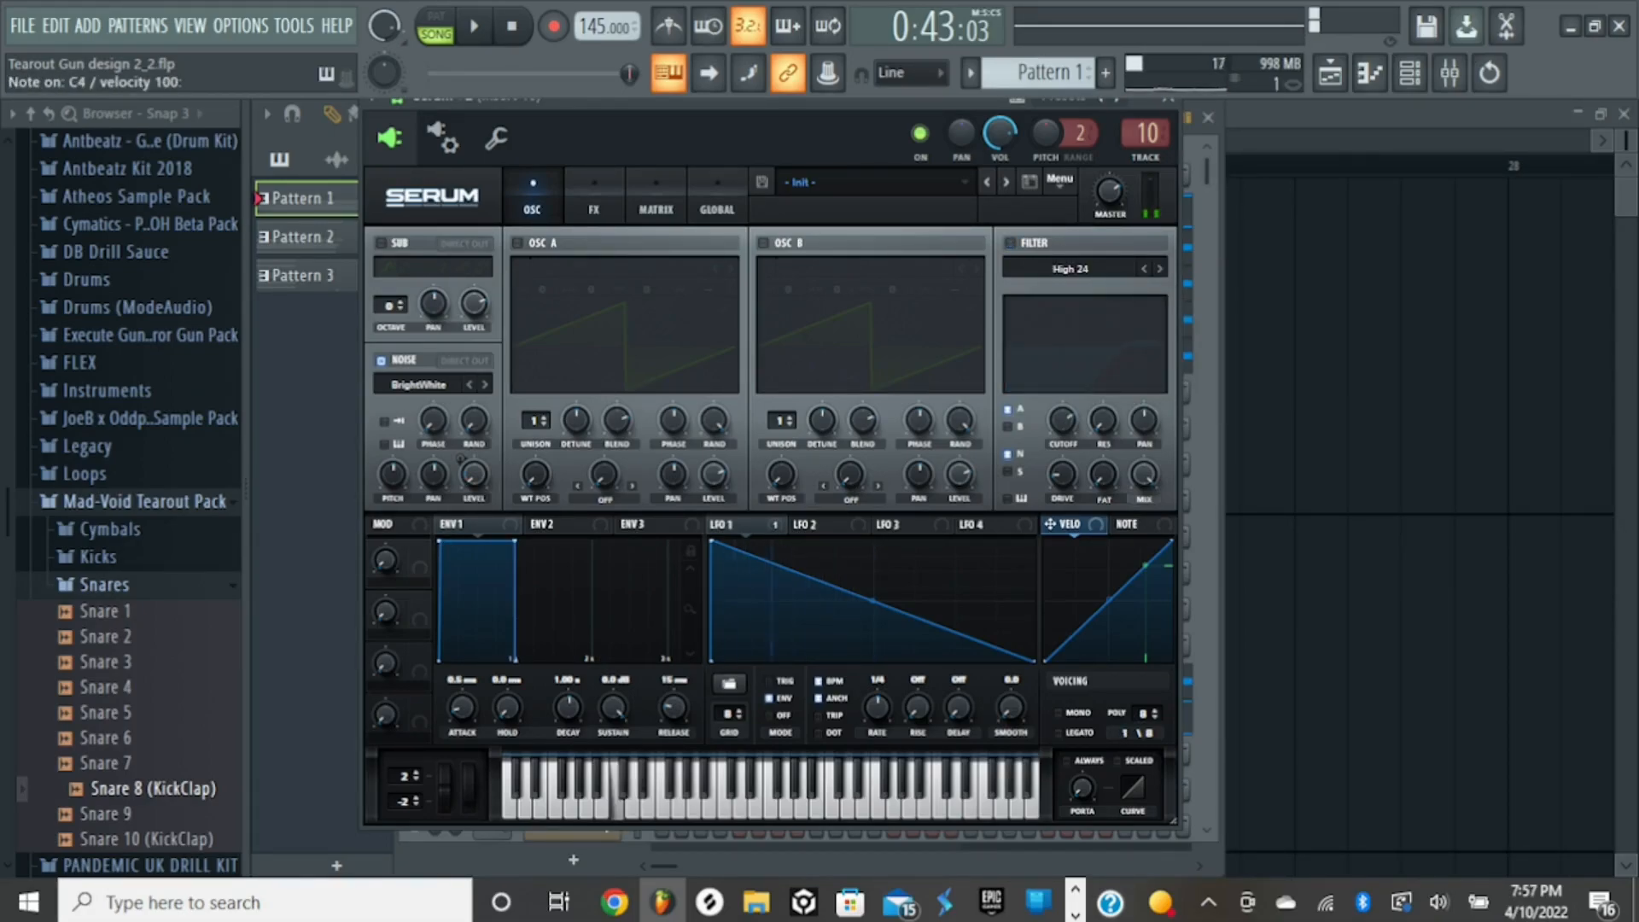
pyautogui.click(1010, 242)
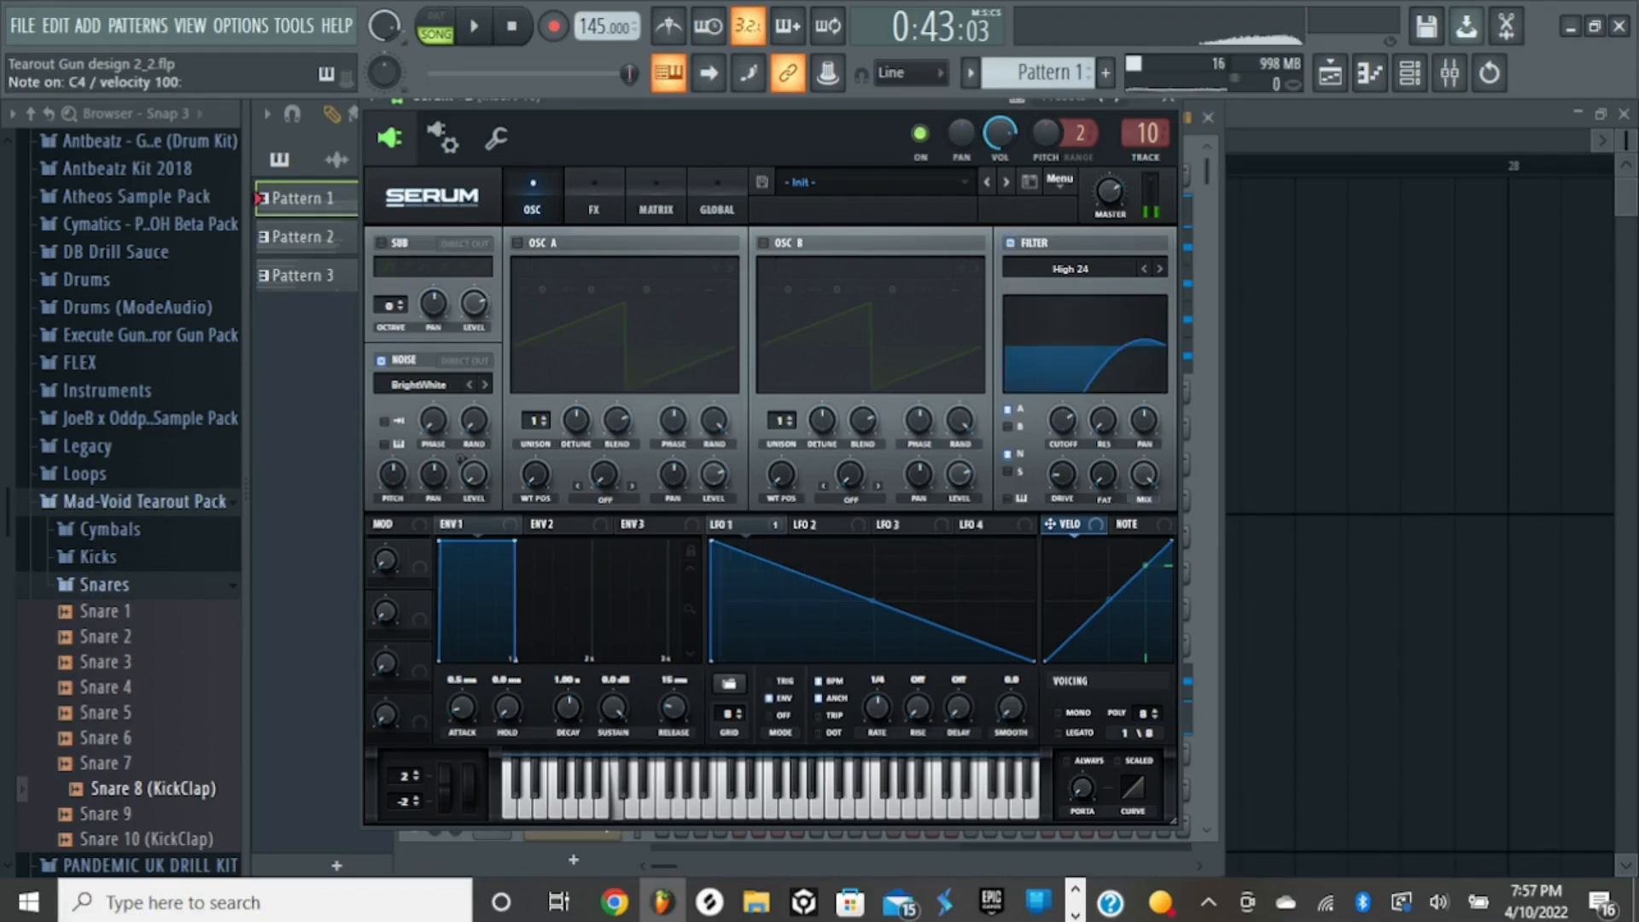
pyautogui.press('z')
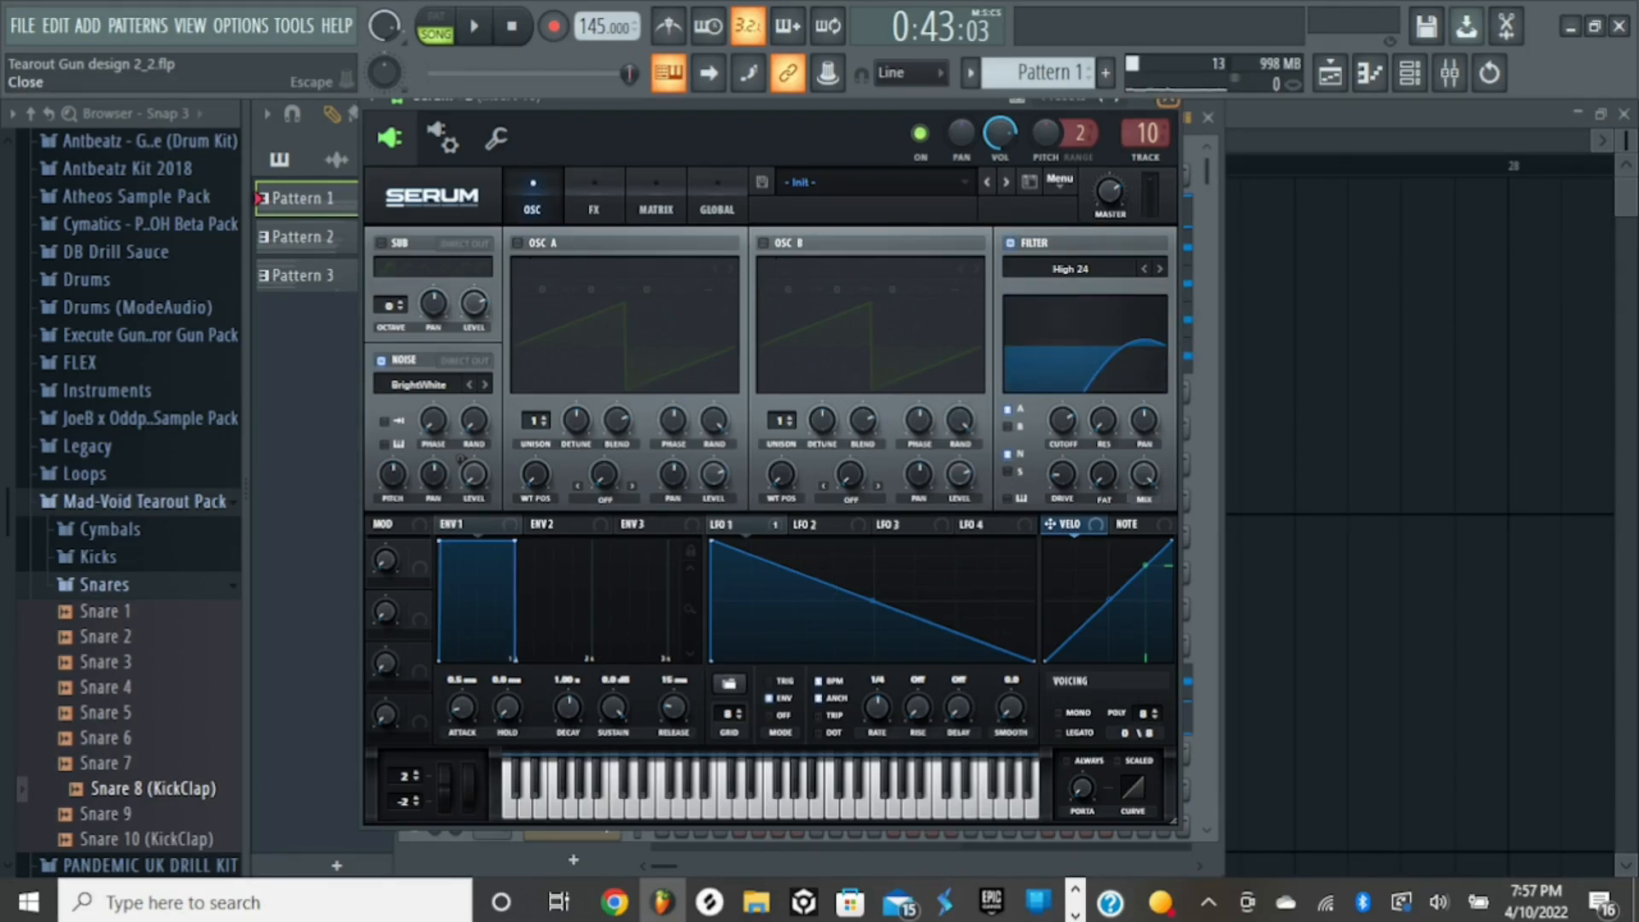
pyautogui.click(1168, 99)
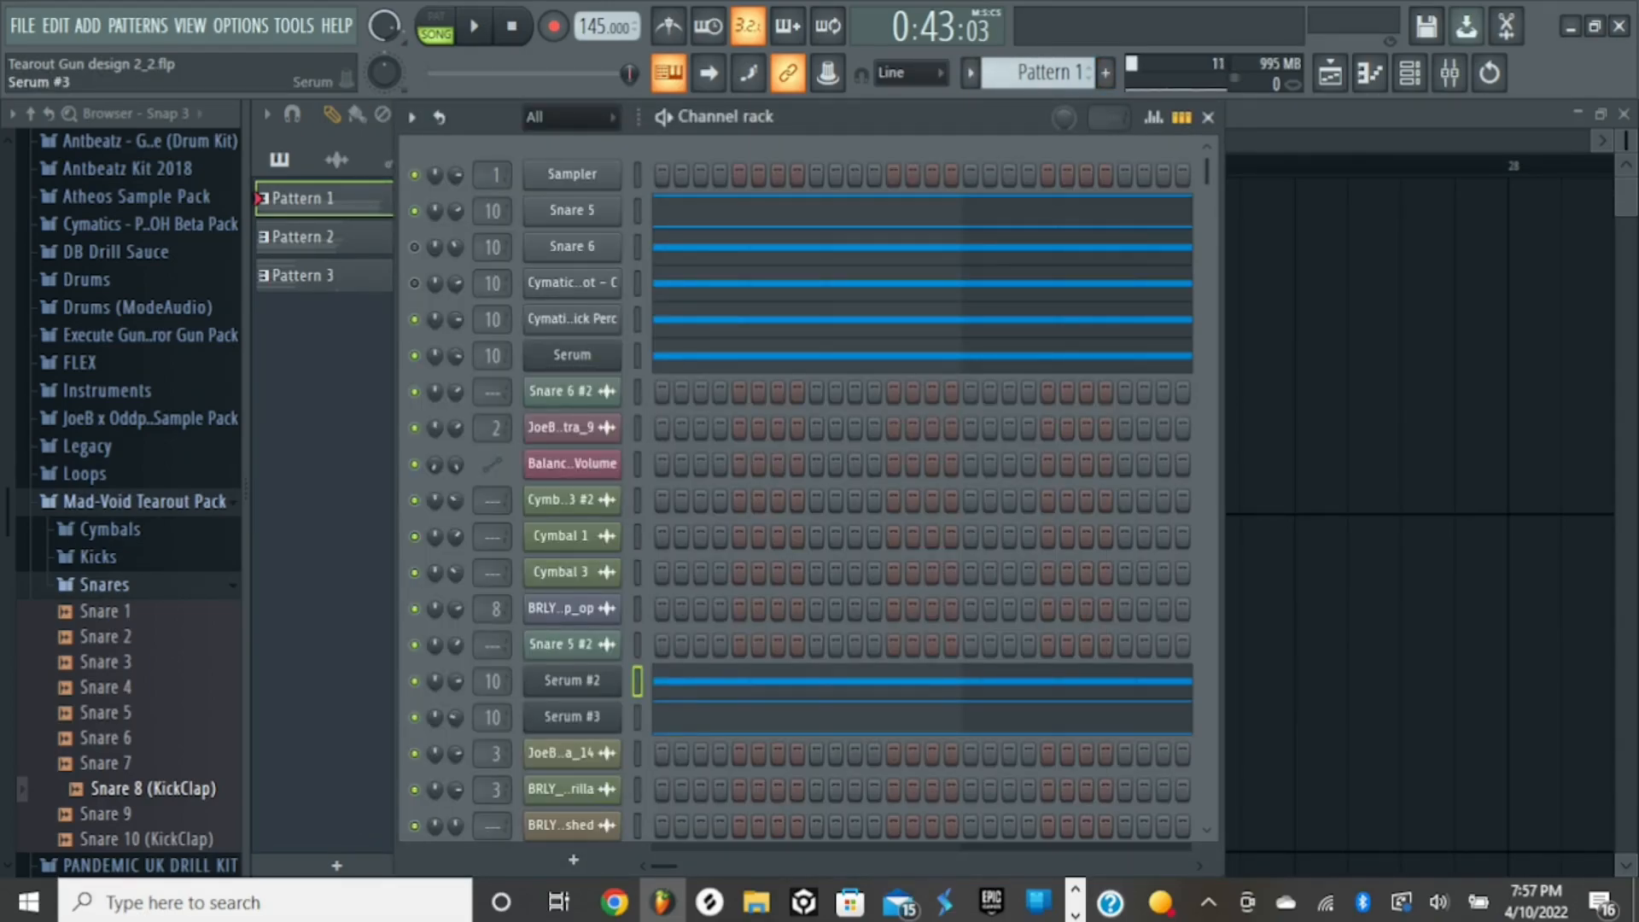
# - Open the Serum #3 channel, reposition its window, and audition the Basic Shapes layer on several notes
pyautogui.click(572, 716)
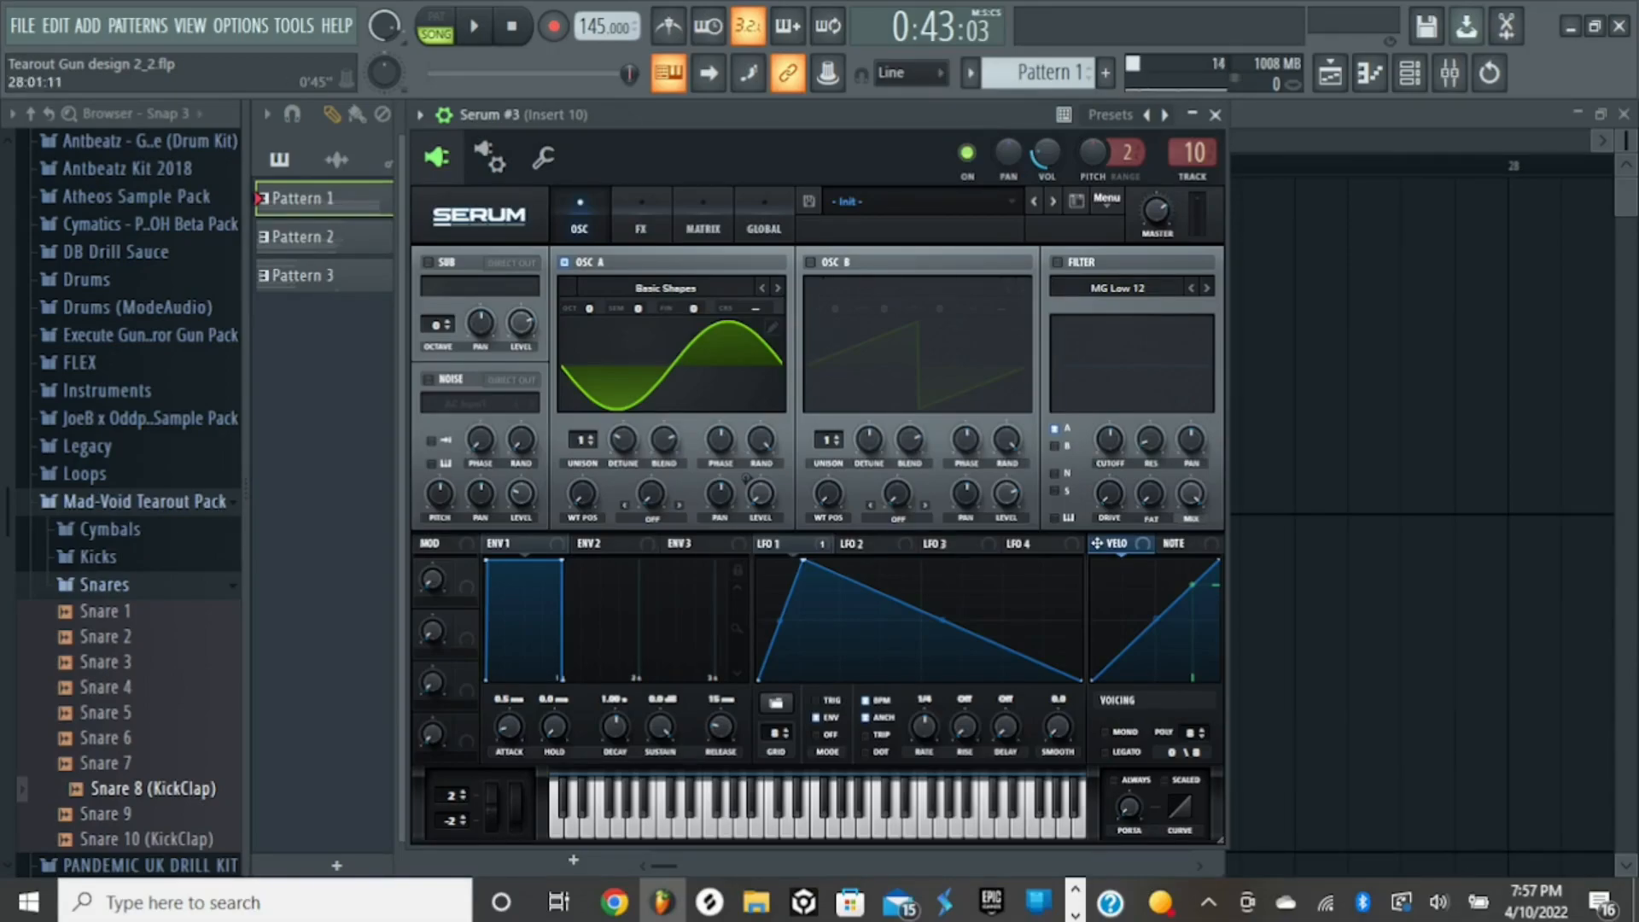
pyautogui.moveTo(735, 115); pyautogui.dragTo(820, 114)
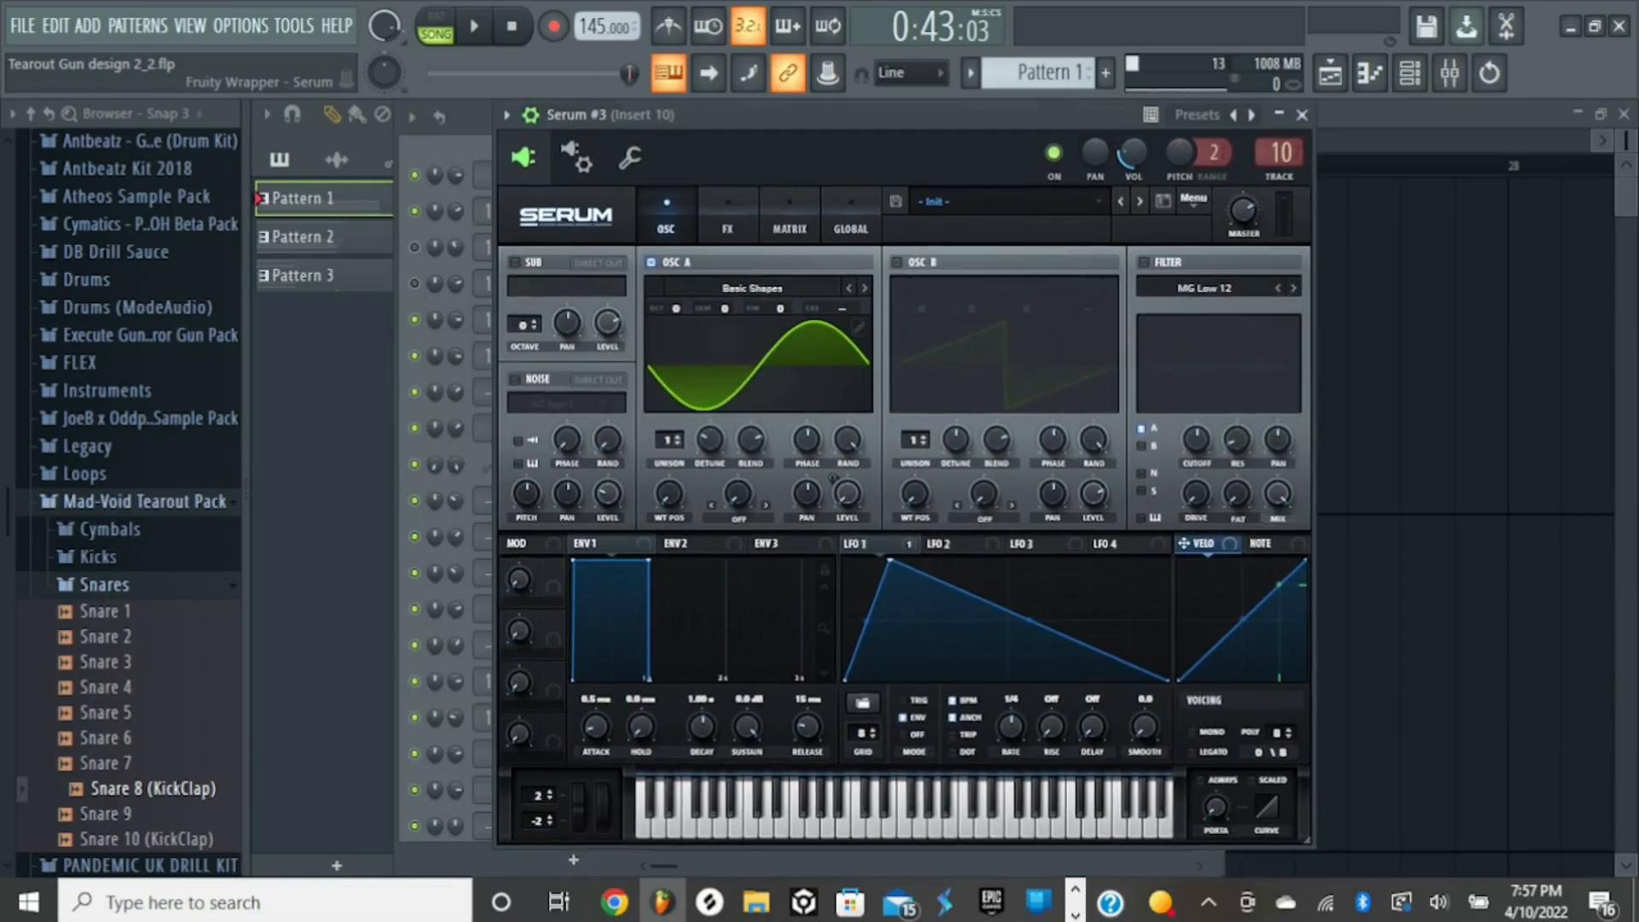
pyautogui.press('z')
pyautogui.press('q')
pyautogui.press('i')
pyautogui.press('q')
pyautogui.press('n')
pyautogui.press('m')
pyautogui.press('q')
# - Play the song with the Serum #3 layer, set its channel volume to 23%, and play the song again
pyautogui.press('space')
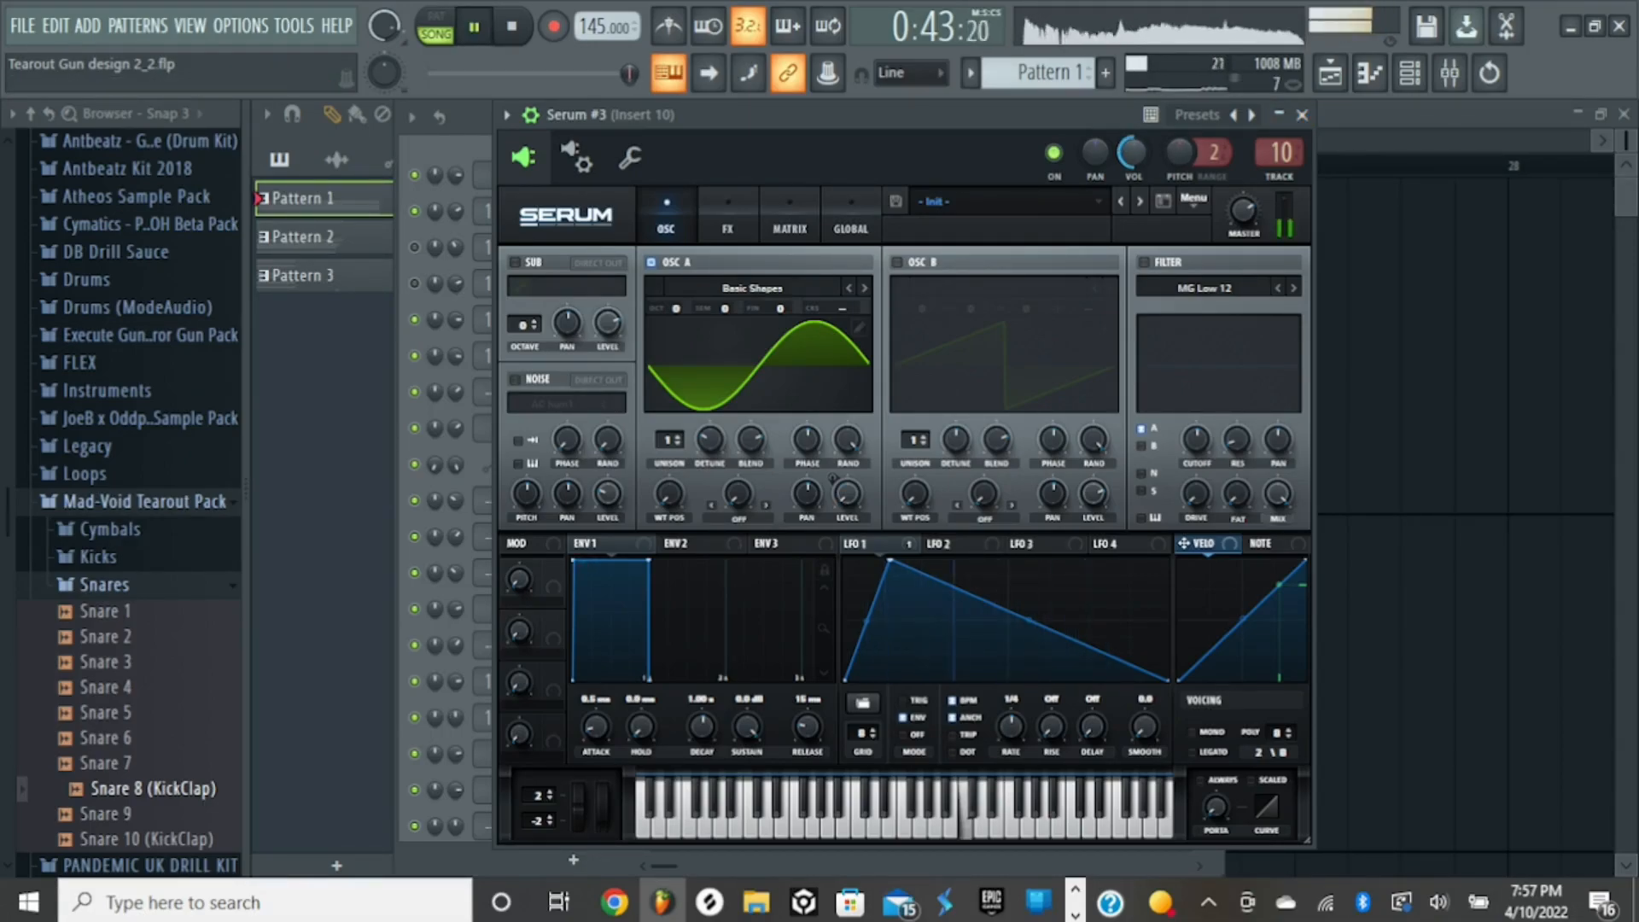
pyautogui.press('space')
pyautogui.moveTo(1132, 154); pyautogui.dragTo(1132, 184)
pyautogui.press('space')
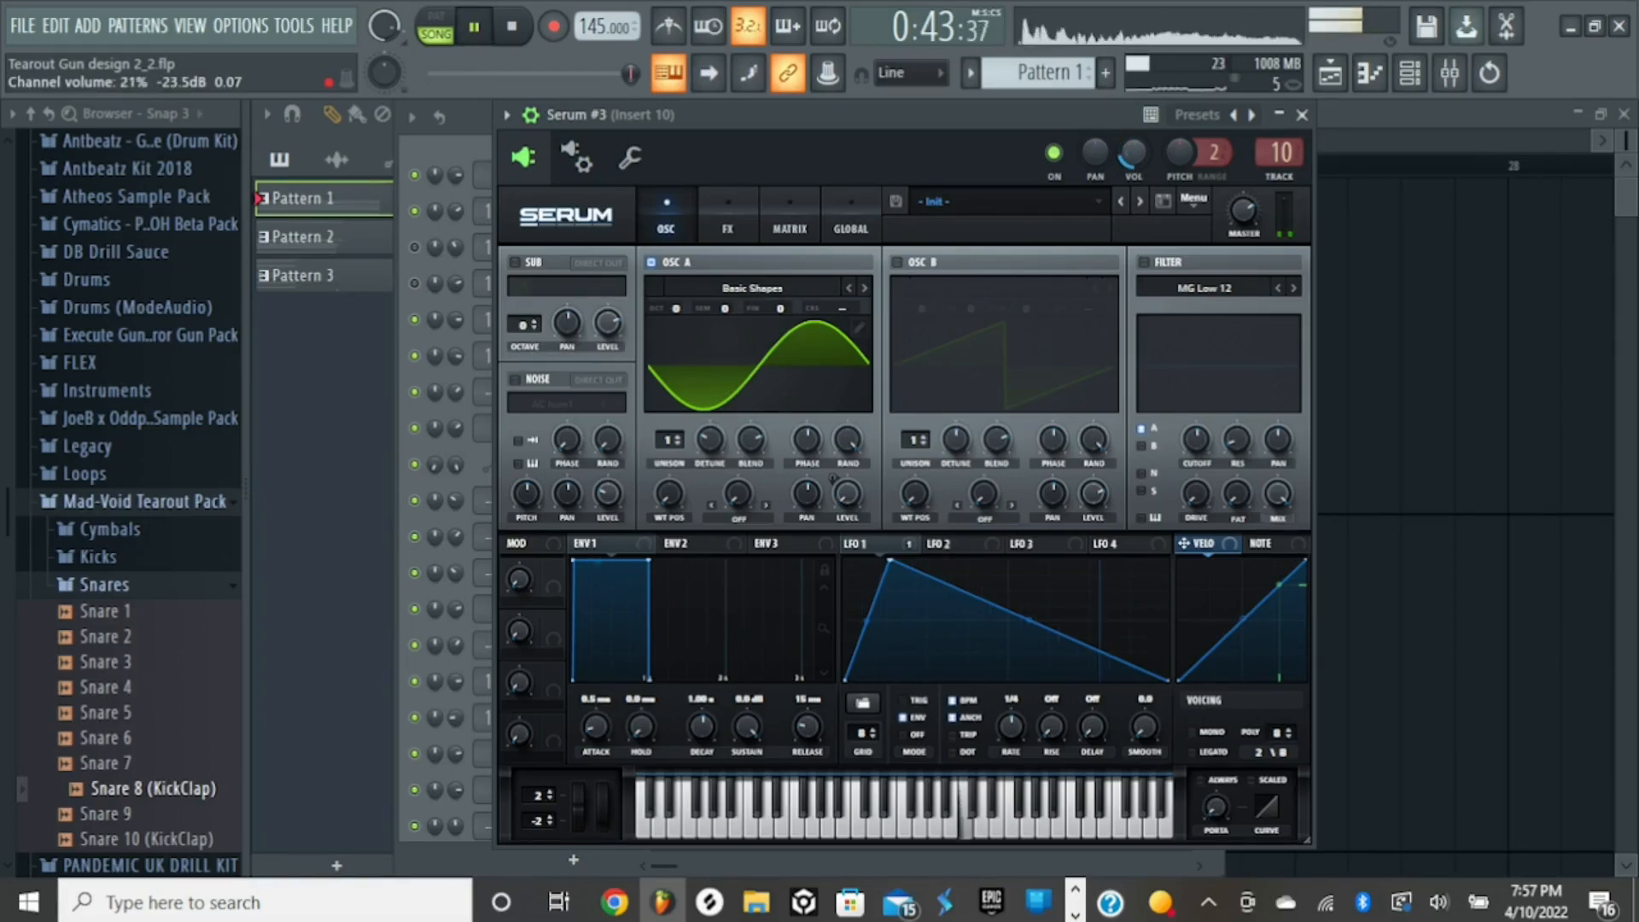
pyautogui.press('space')
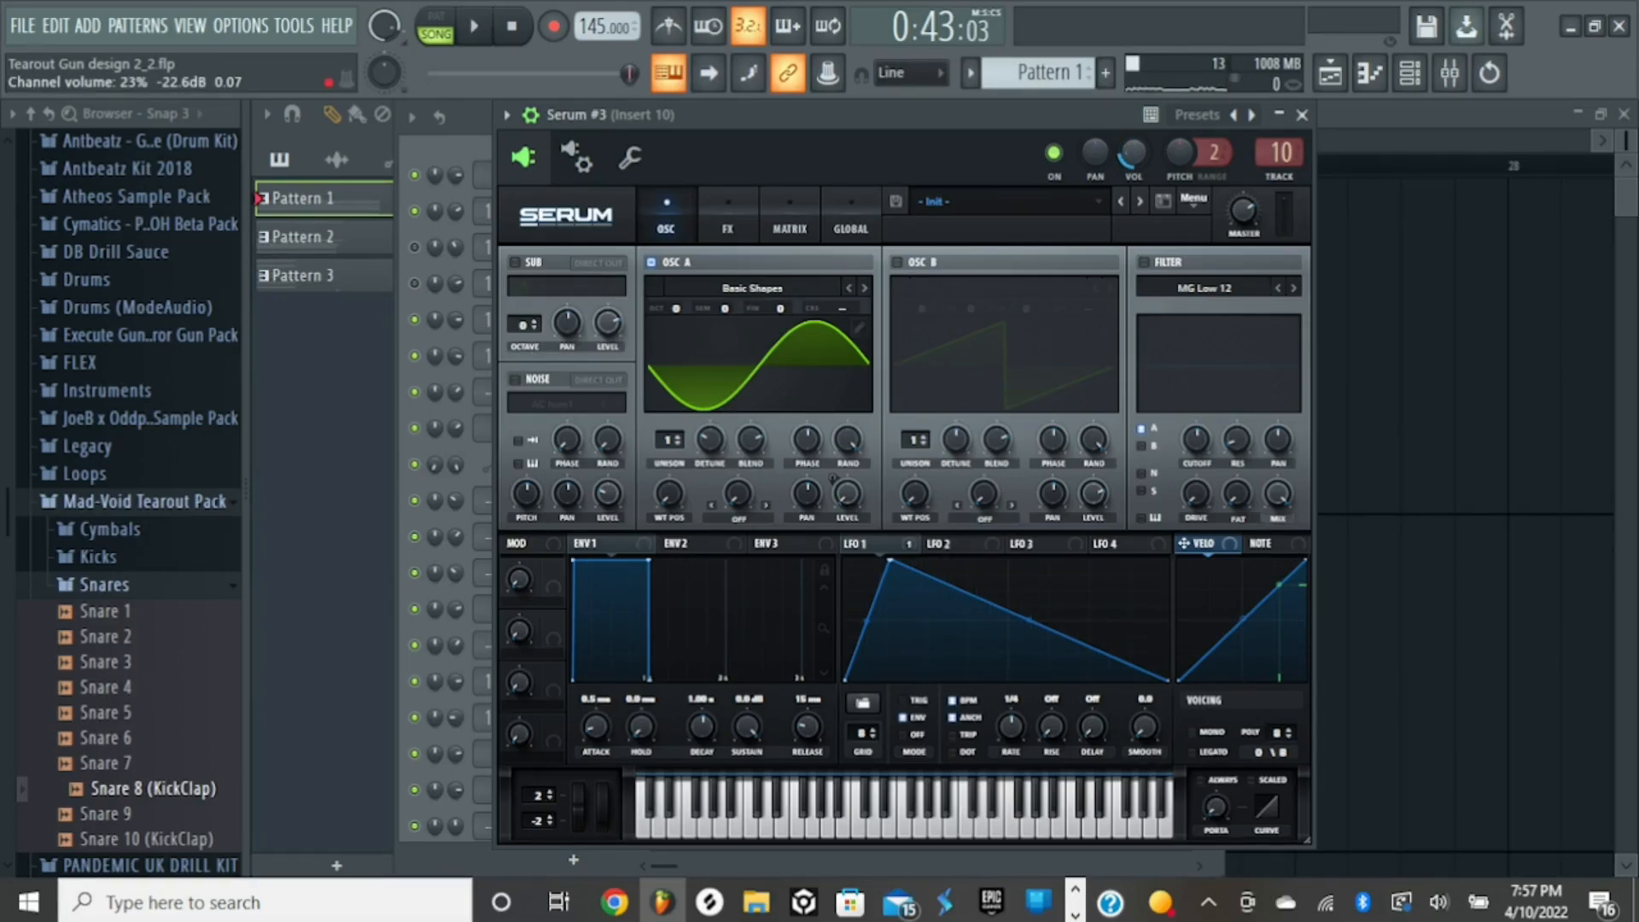
# - Turn Serum #3's channel volume down to 0% and play the song without that layer
pyautogui.moveTo(1132, 154); pyautogui.dragTo(1132, 197)
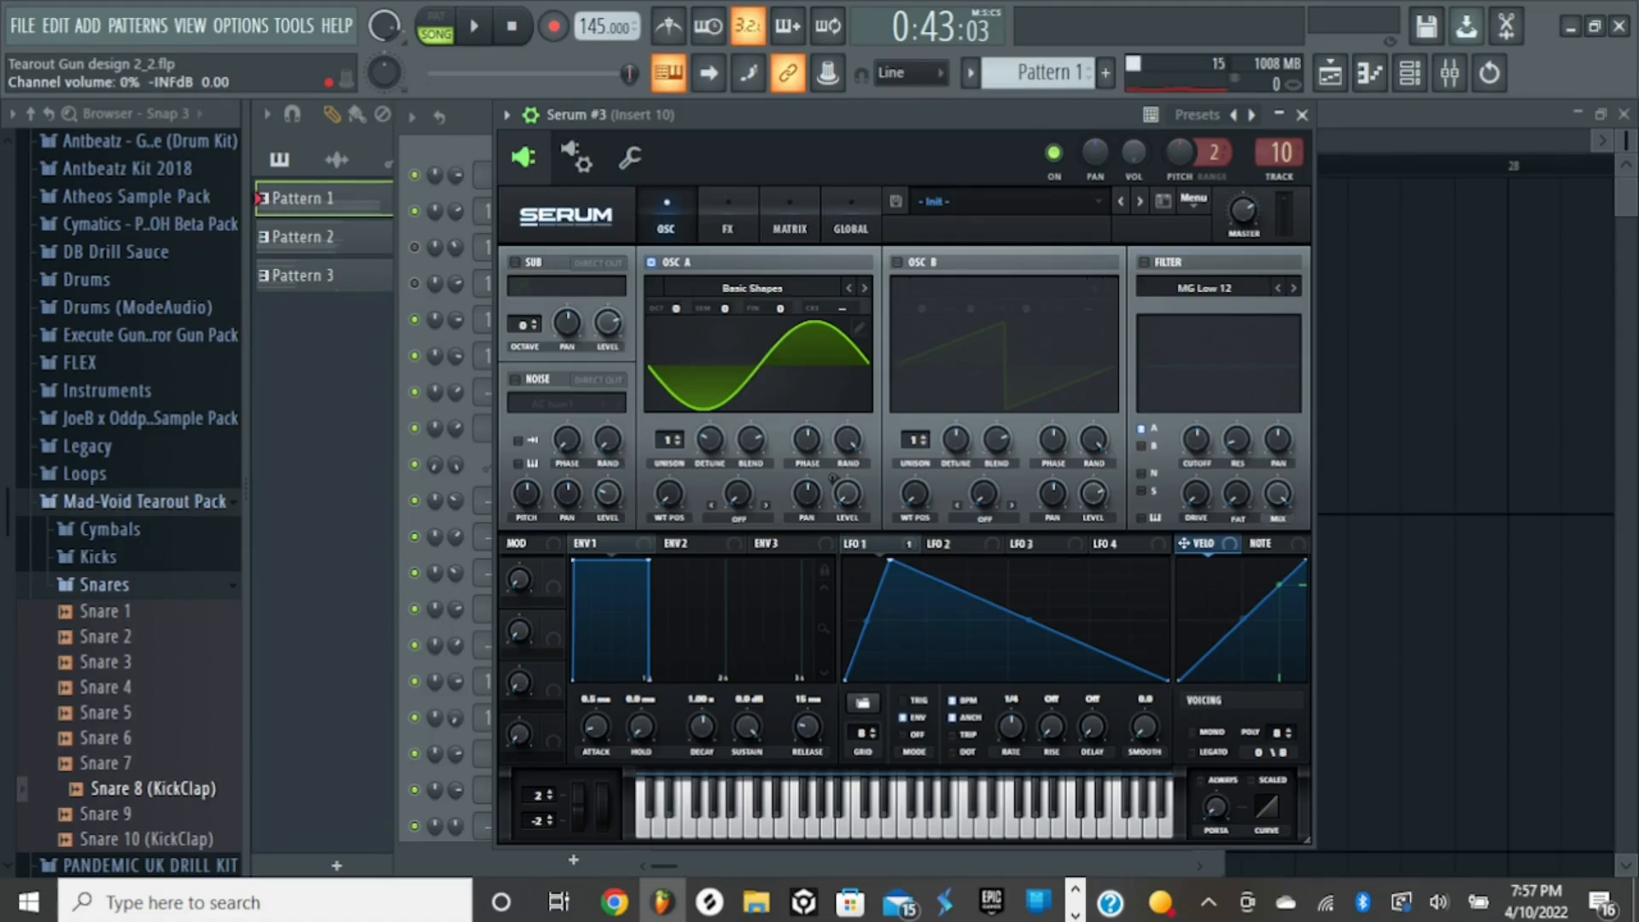
pyautogui.press('space')
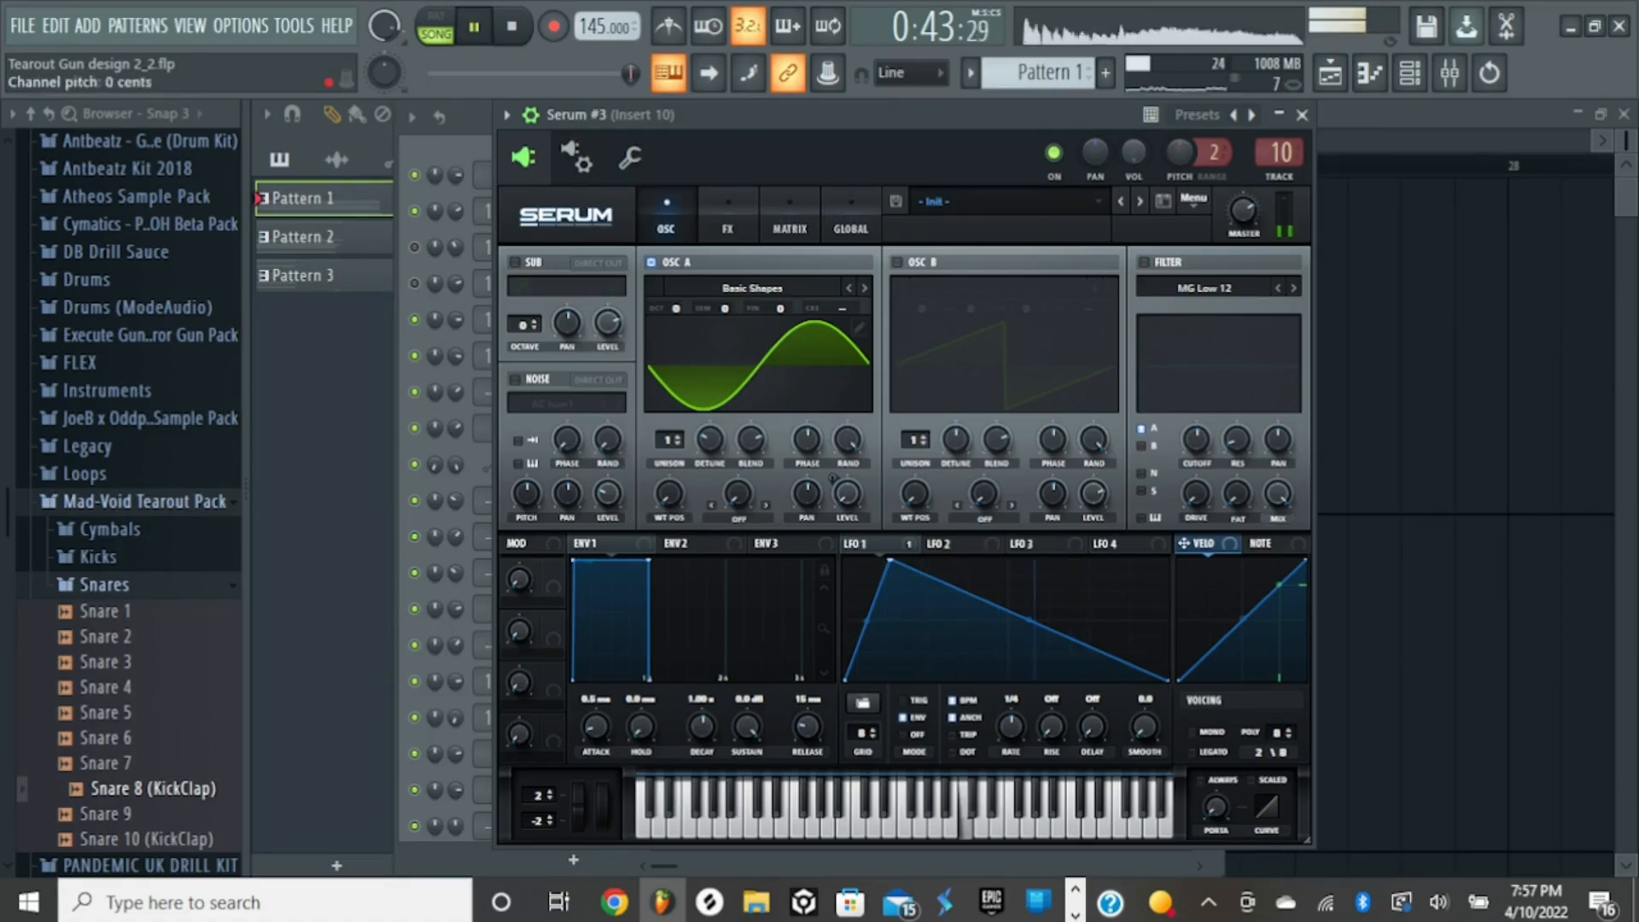
pyautogui.press('space')
pyautogui.click(1450, 73)
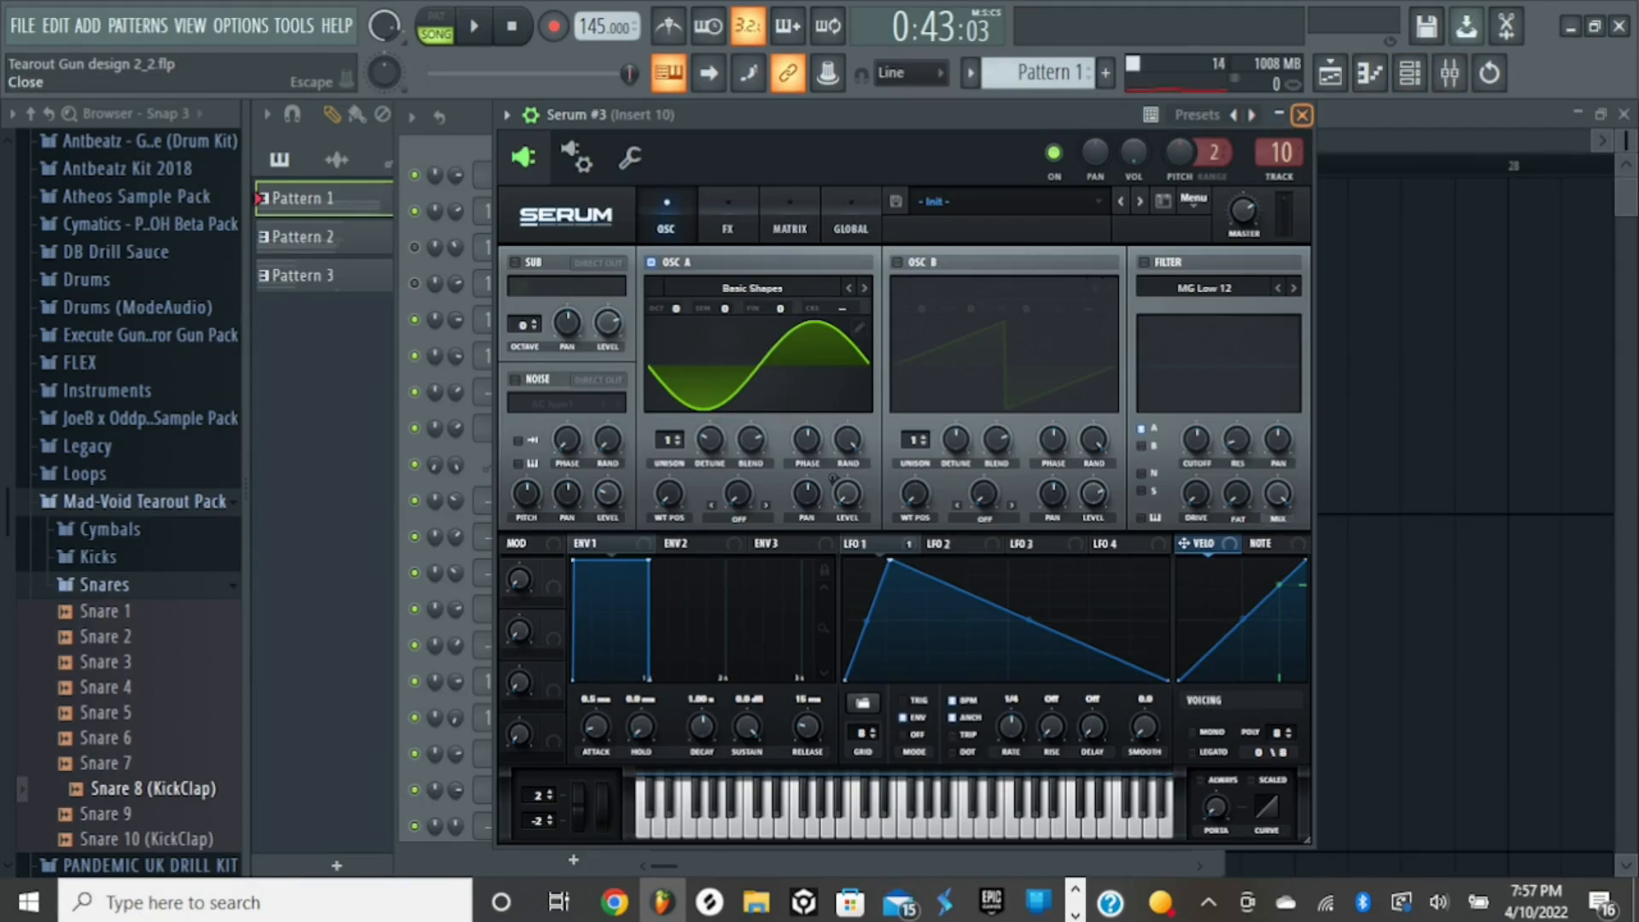
# - Turn Serum #3's channel volume back up, reposition its window, then close and reopen the synth to audition a C6 note
pyautogui.moveTo(1134, 152); pyautogui.dragTo(1134, 120)
pyautogui.moveTo(1007, 114)
pyautogui.mouseDown()
pyautogui.moveTo(1151, 185)
pyautogui.moveTo(896, 145)
pyautogui.moveTo(1001, 141)
pyautogui.mouseUp()
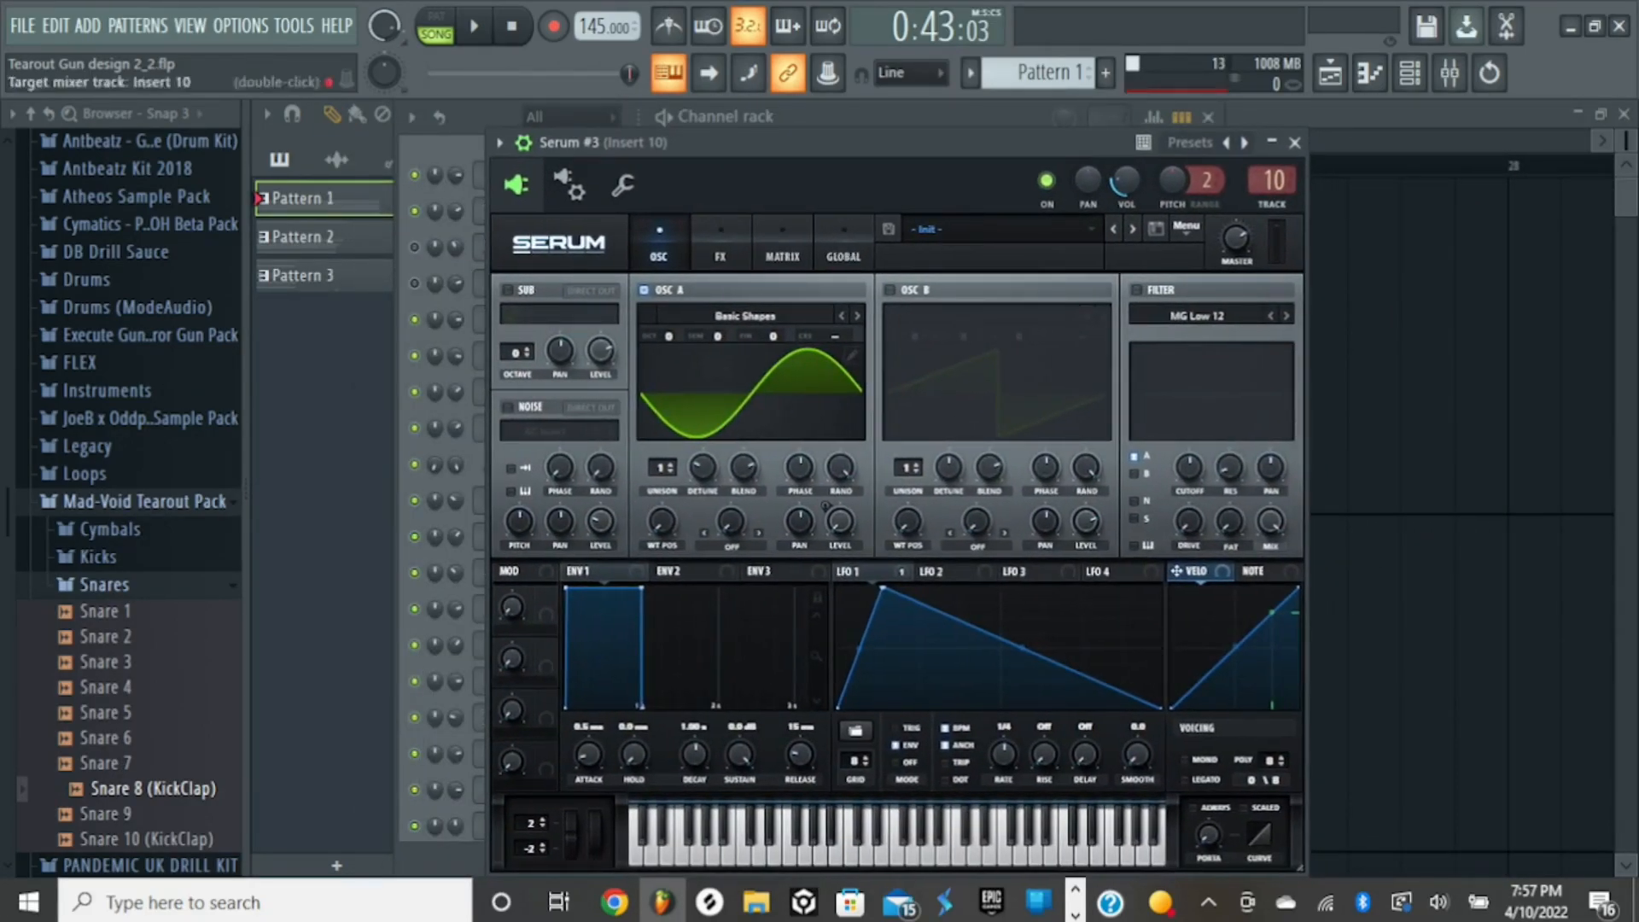
pyautogui.click(1295, 143)
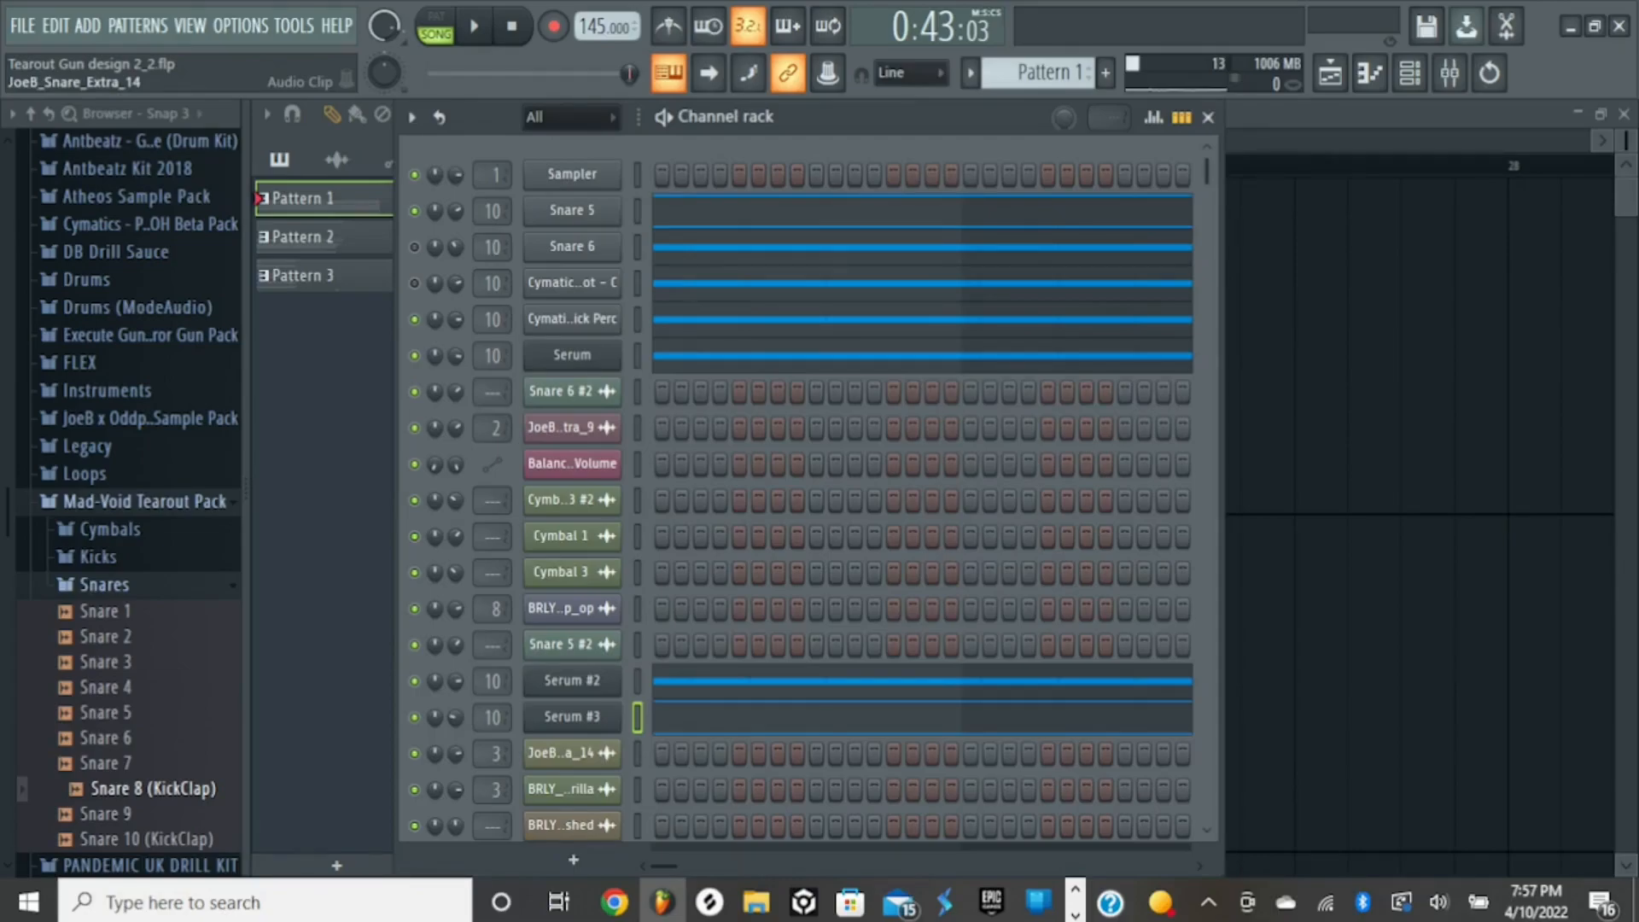
pyautogui.click(582, 717)
pyautogui.press('q')
pyautogui.press('q')
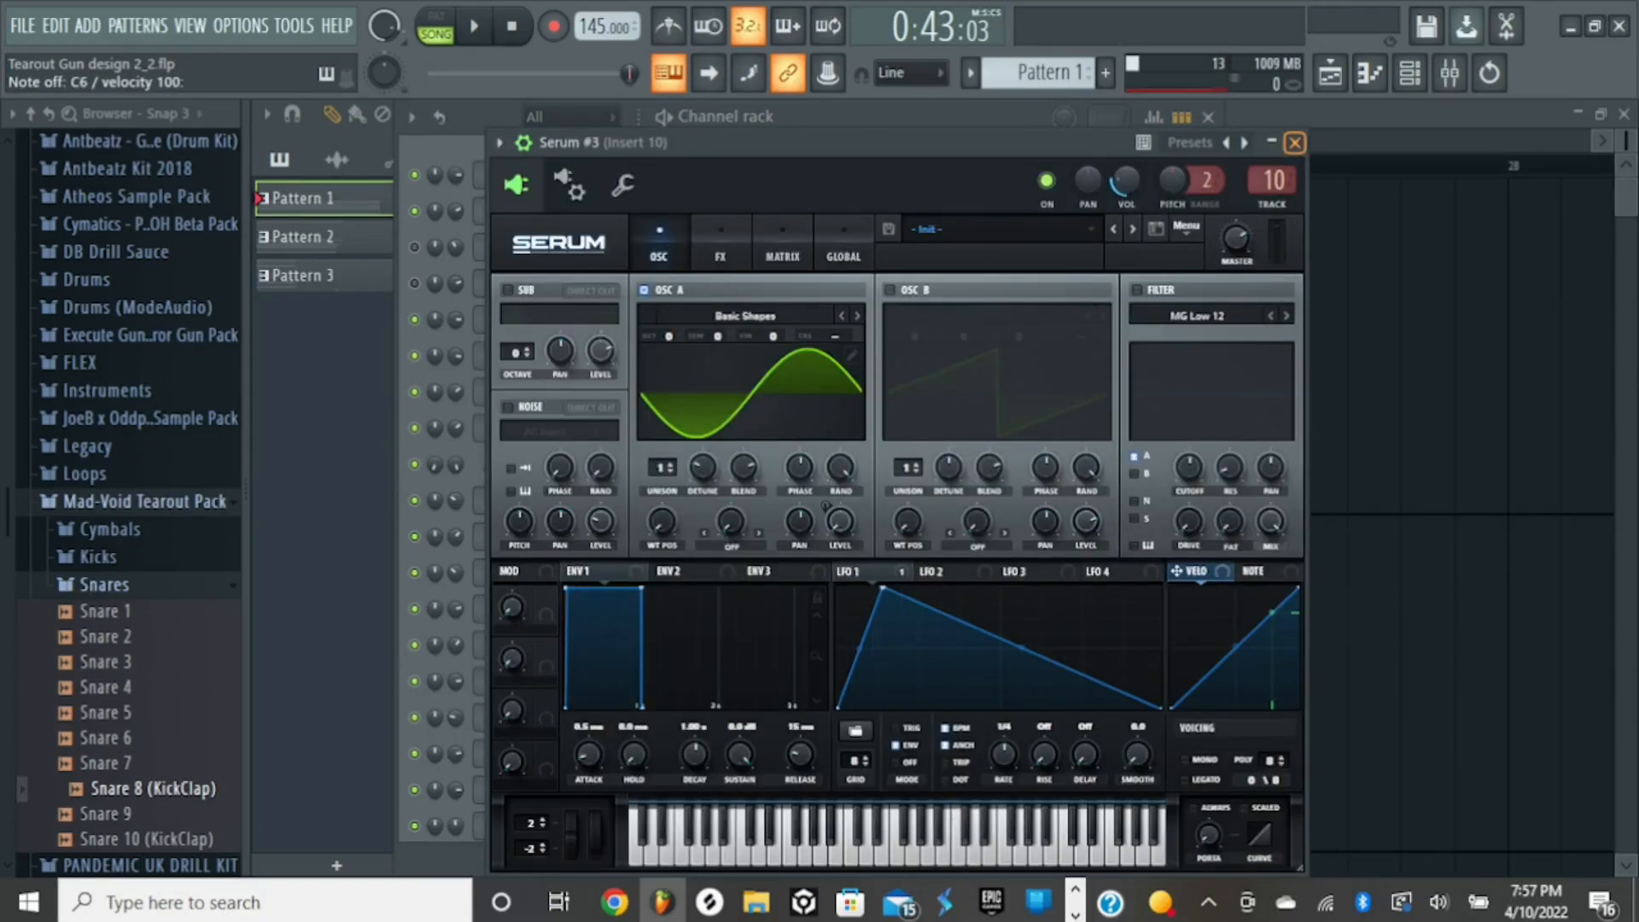
# - Close Serum #3, view the effect chain on mixer Insert 10, and close the mixer
pyautogui.click(1296, 143)
pyautogui.click(1450, 73)
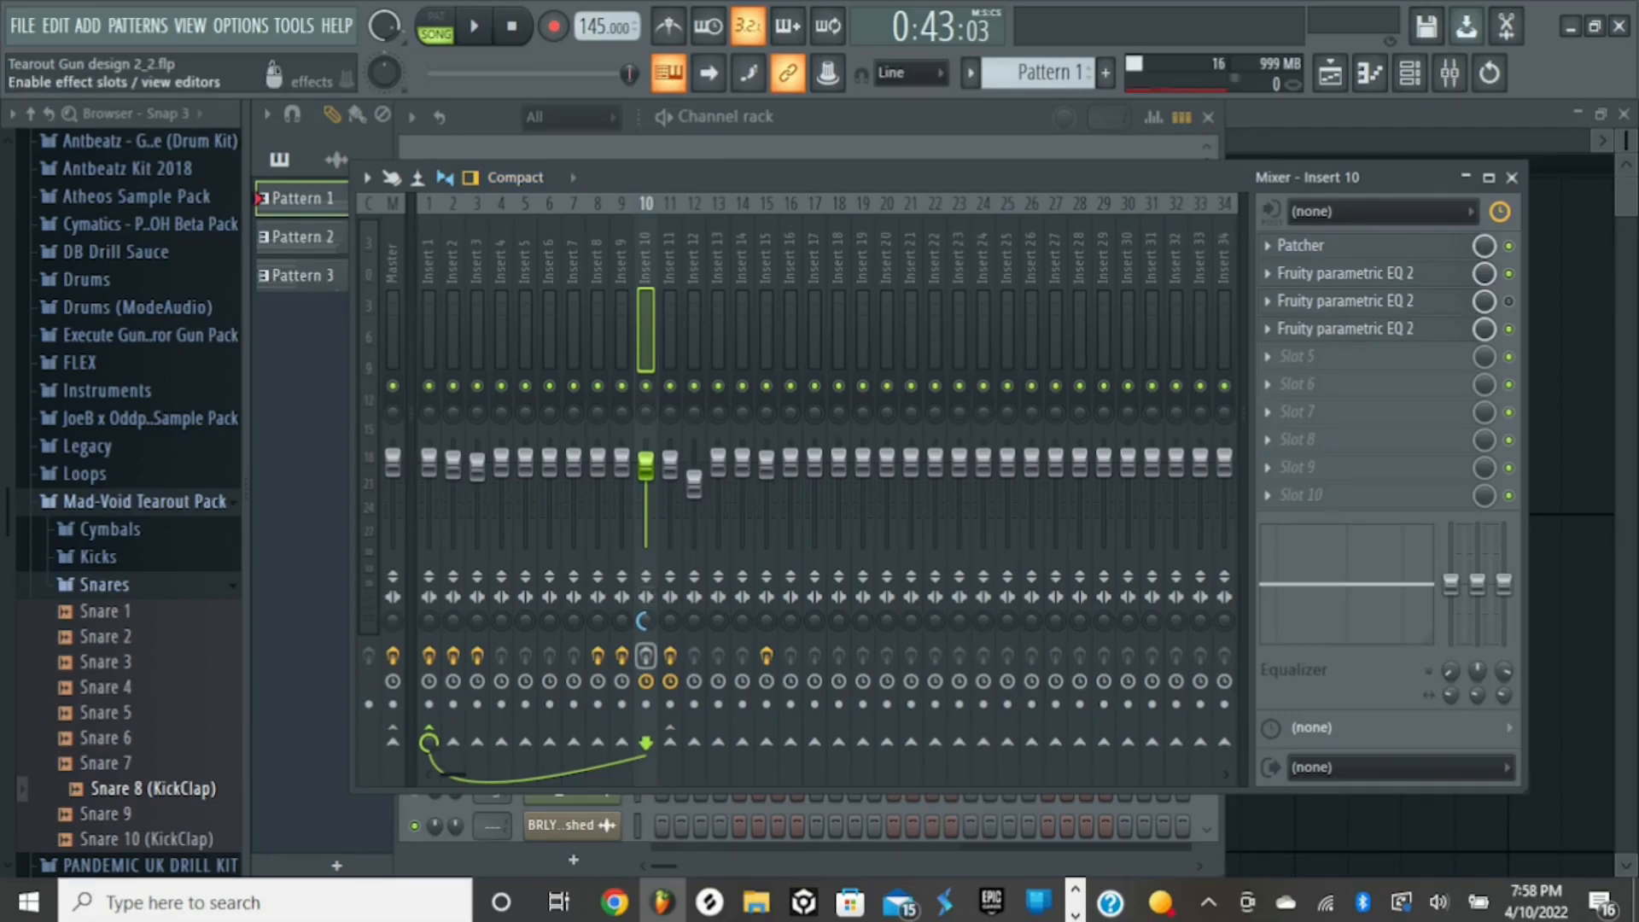
pyautogui.click(1512, 178)
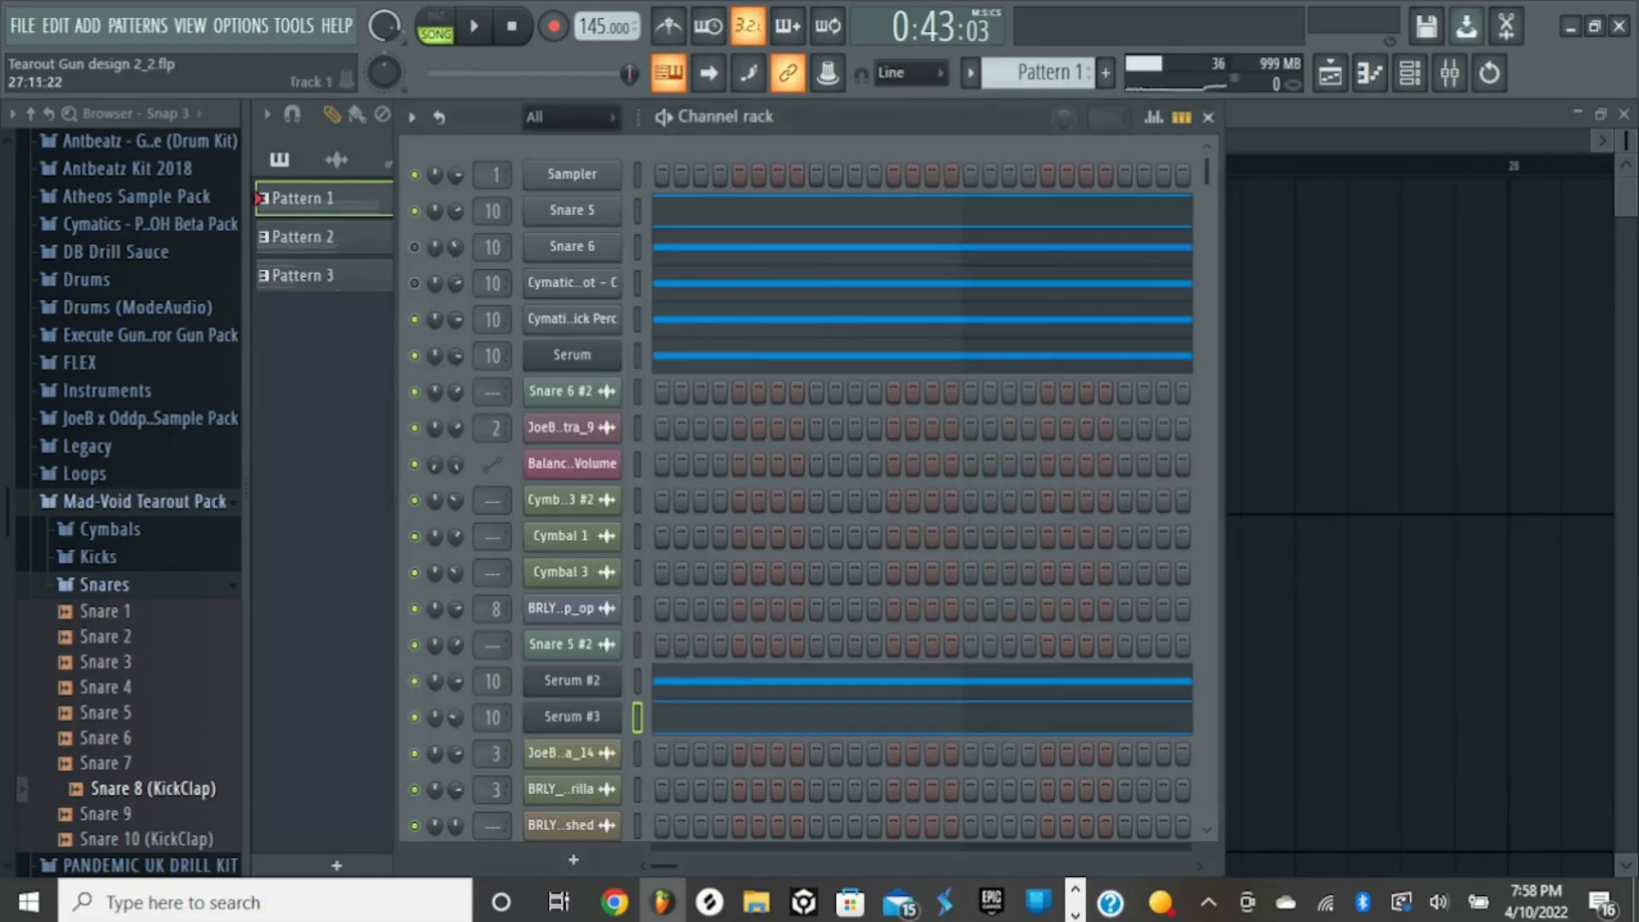
# - Reopen Serum #3, set its channel volume to 0%, and play the song without the layer
pyautogui.click(572, 717)
pyautogui.moveTo(1127, 181); pyautogui.dragTo(1127, 243)
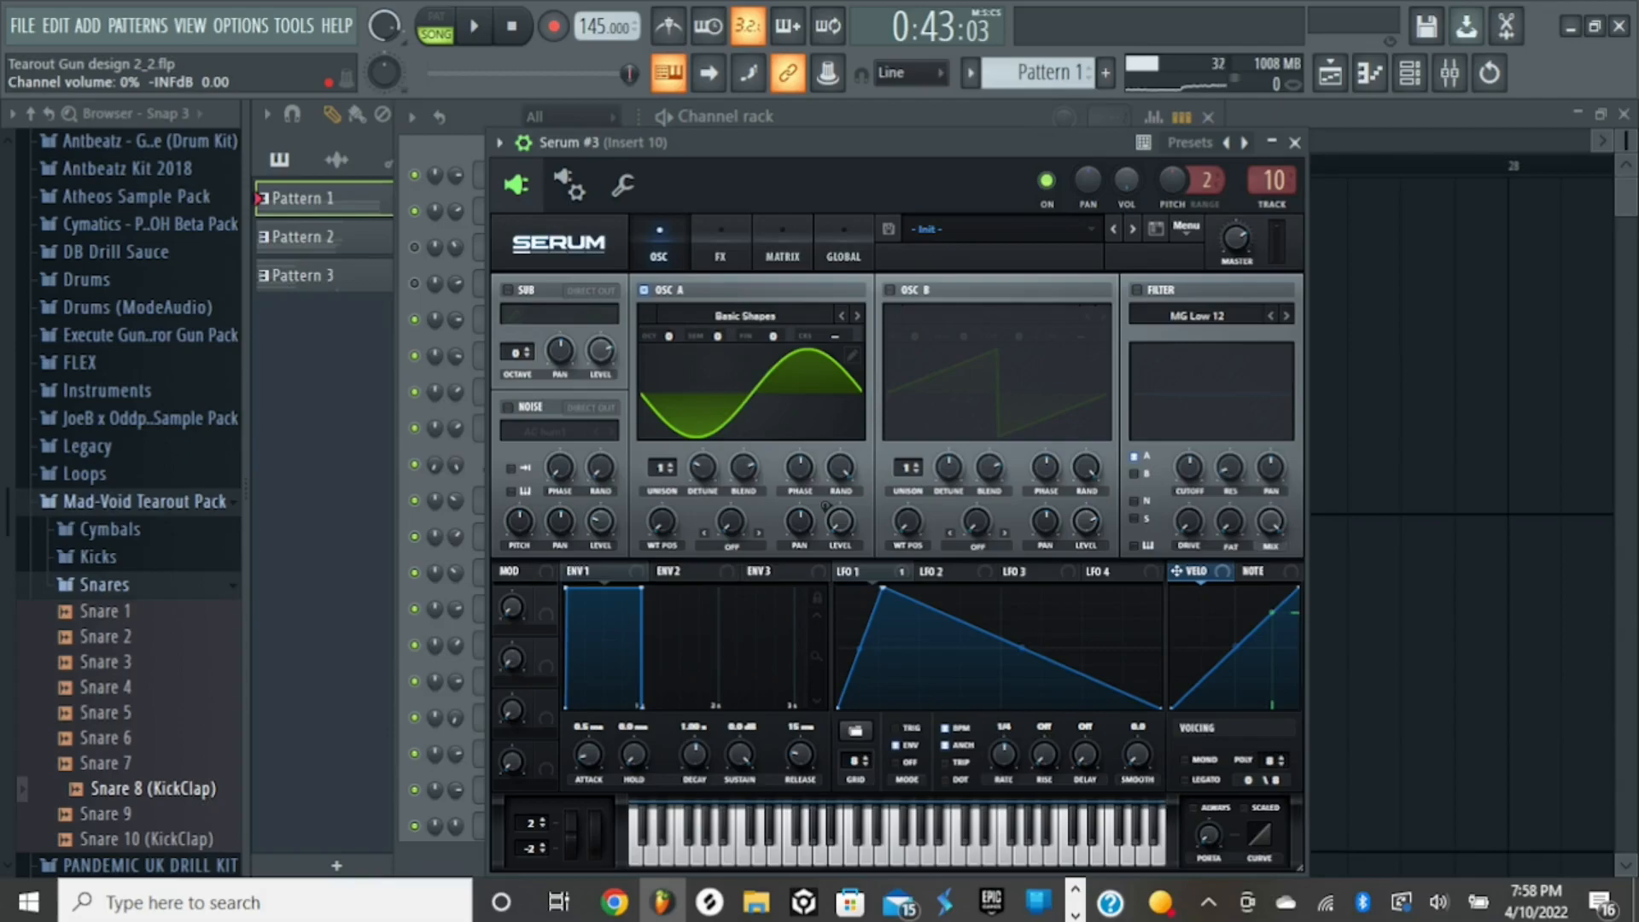
pyautogui.press('space')
# - Raise Serum #3's channel volume, play the song with the layer, and leave the volume at 26%
pyautogui.press('space')
pyautogui.moveTo(1127, 180); pyautogui.dragTo(1127, 146)
pyautogui.press('space')
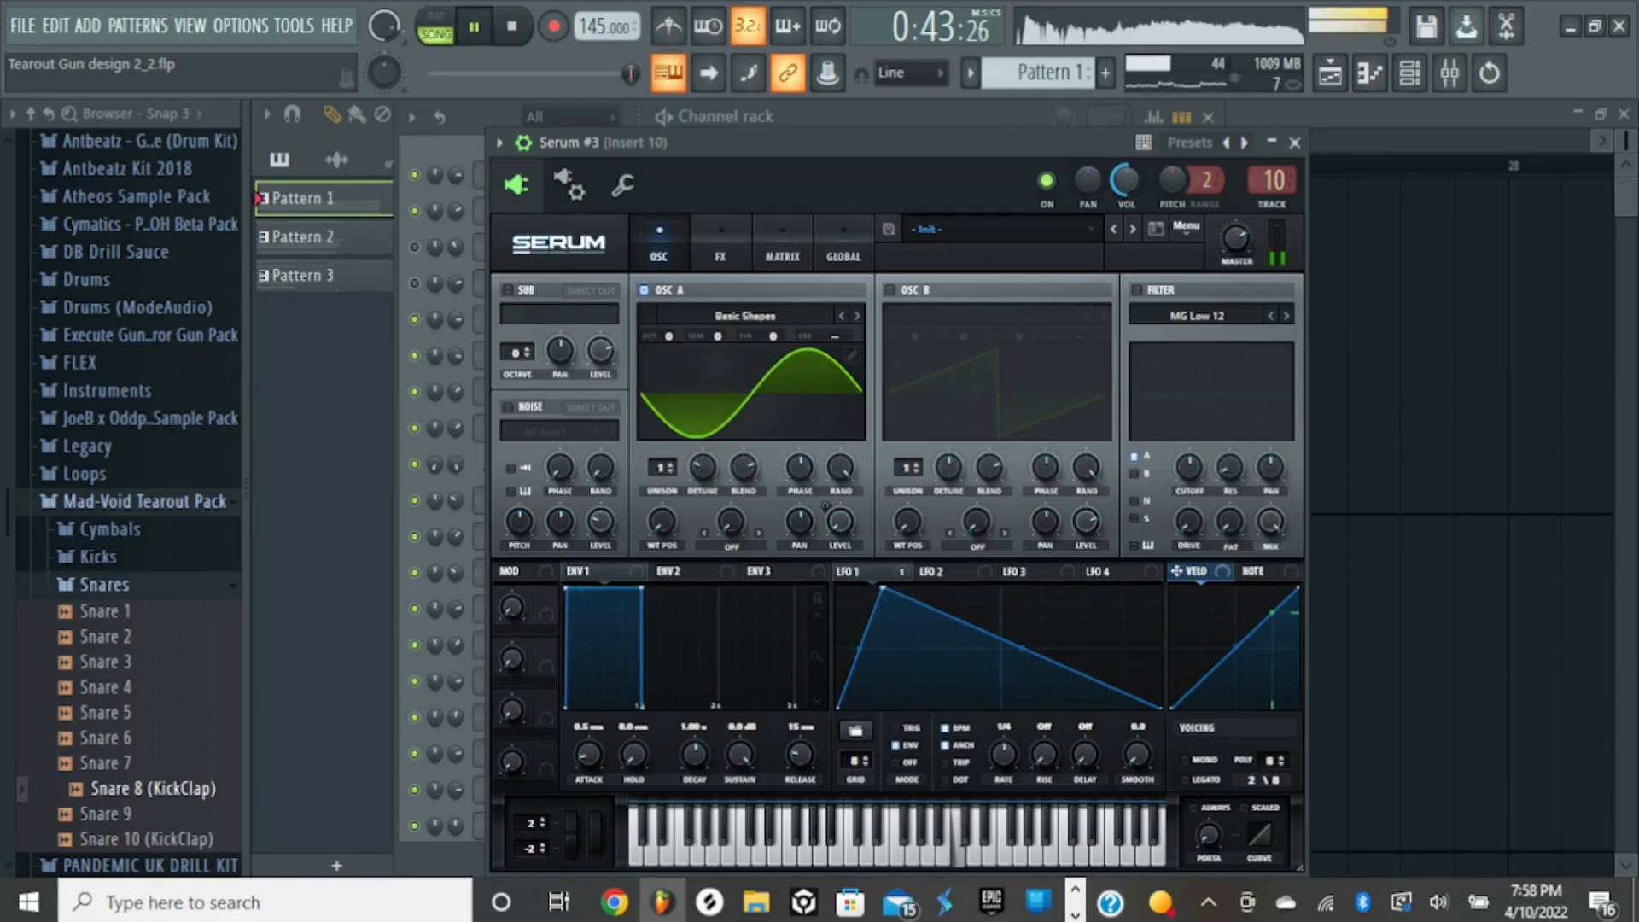
pyautogui.press('space')
pyautogui.moveTo(1127, 180); pyautogui.dragTo(1127, 199)
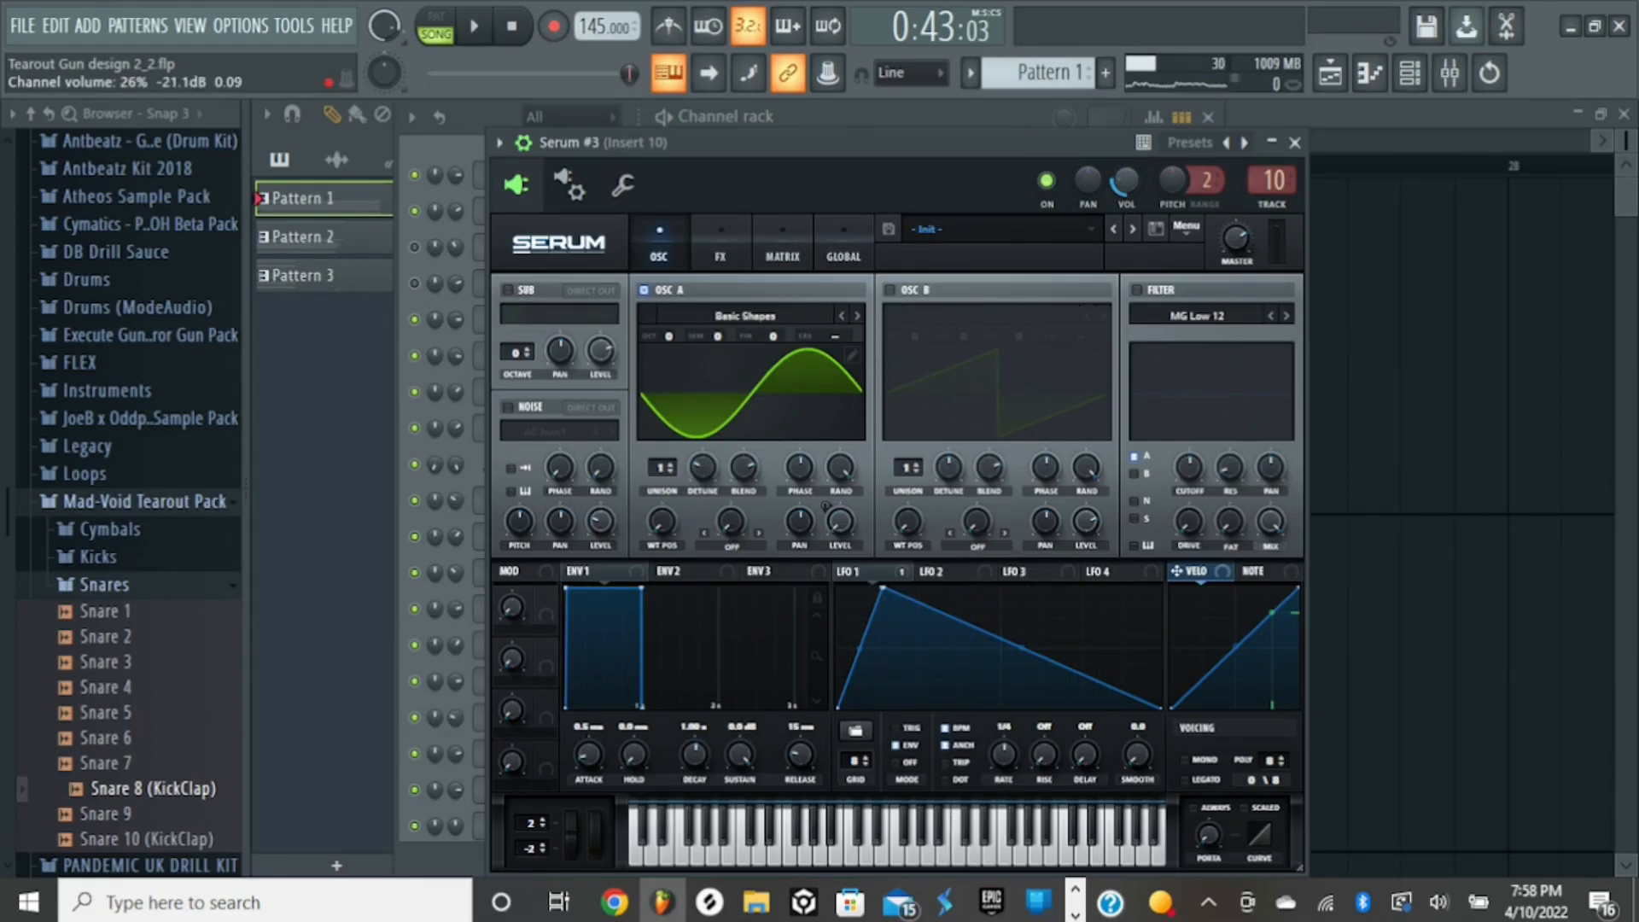
# - Open the mixer at Insert 10 and play the song twice through its effect chain
pyautogui.click(1450, 72)
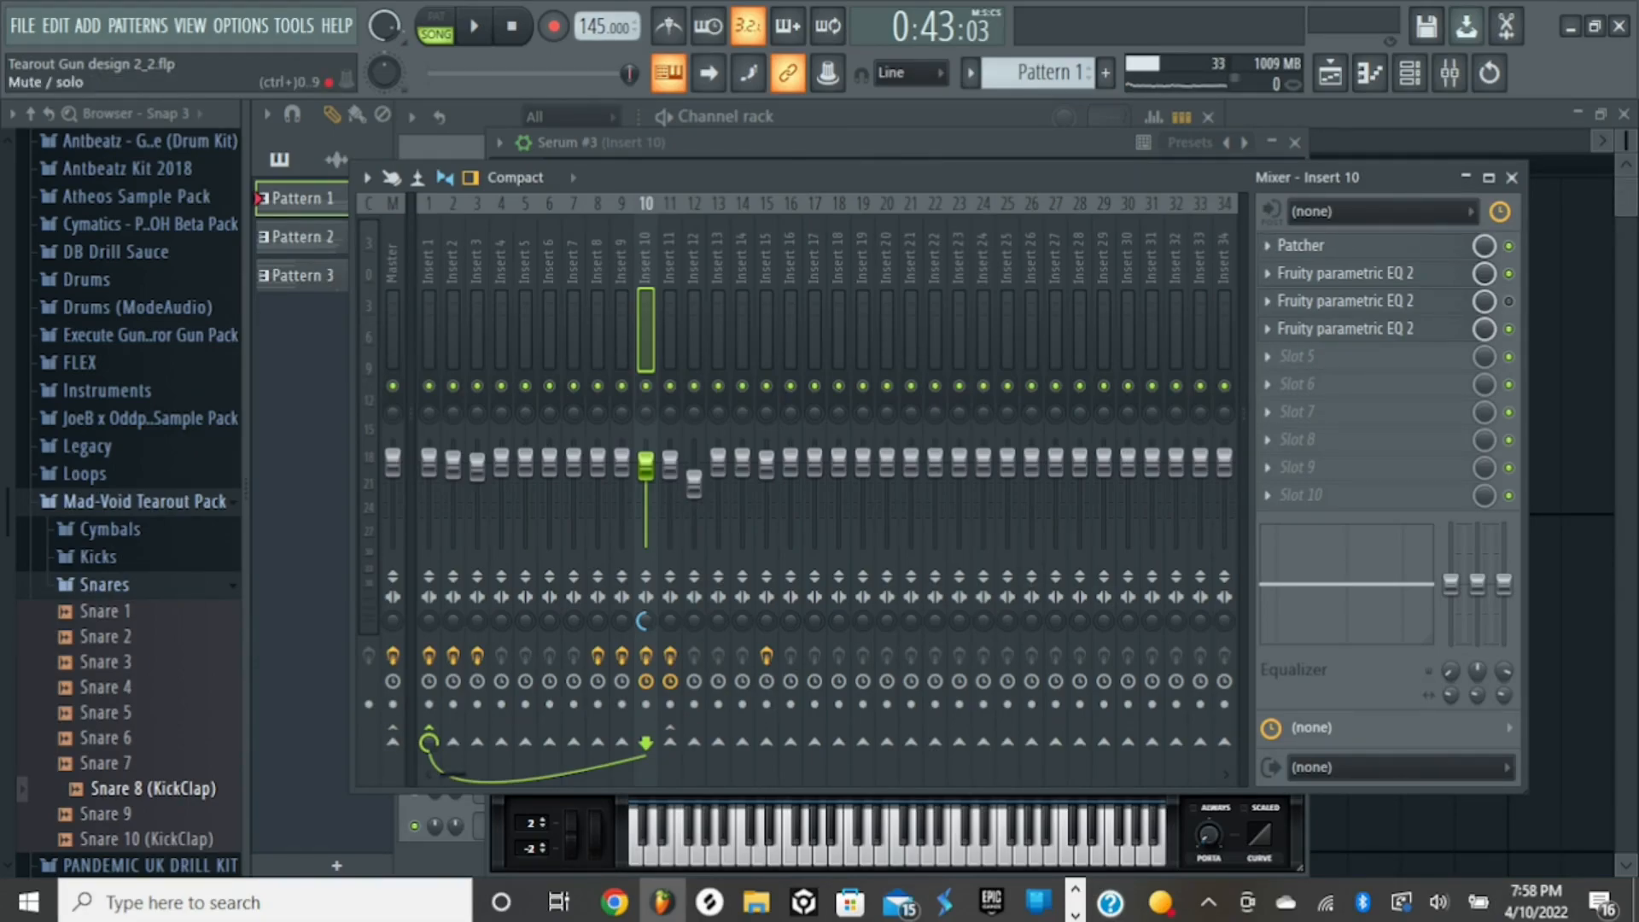
pyautogui.press('space')
pyautogui.press('space')
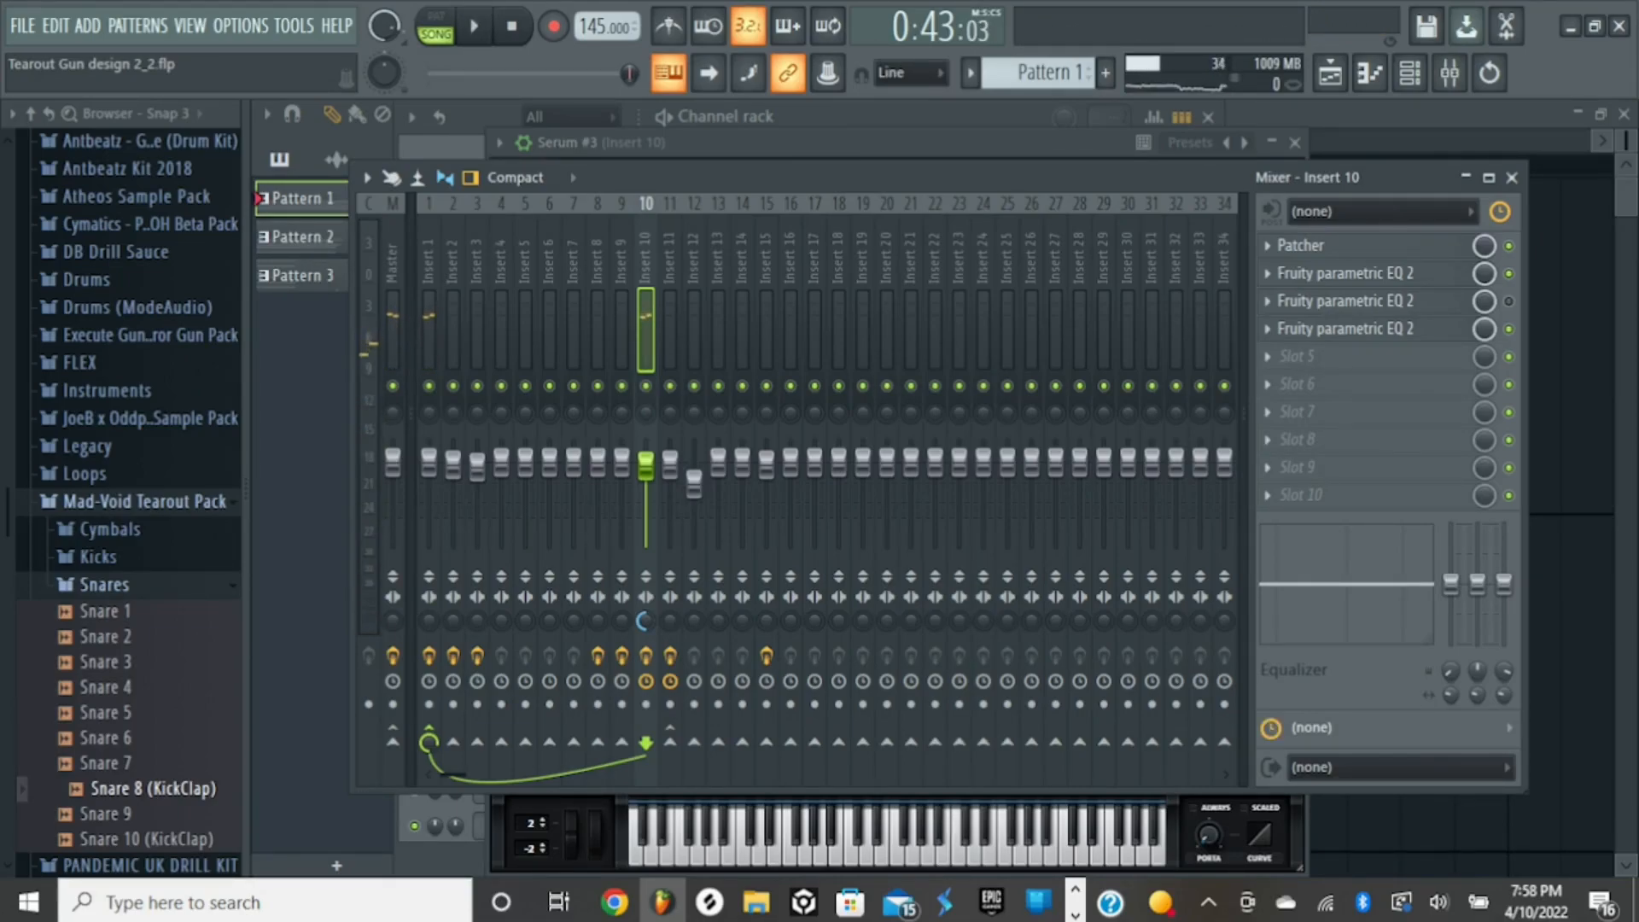
pyautogui.press('space')
pyautogui.press('space')
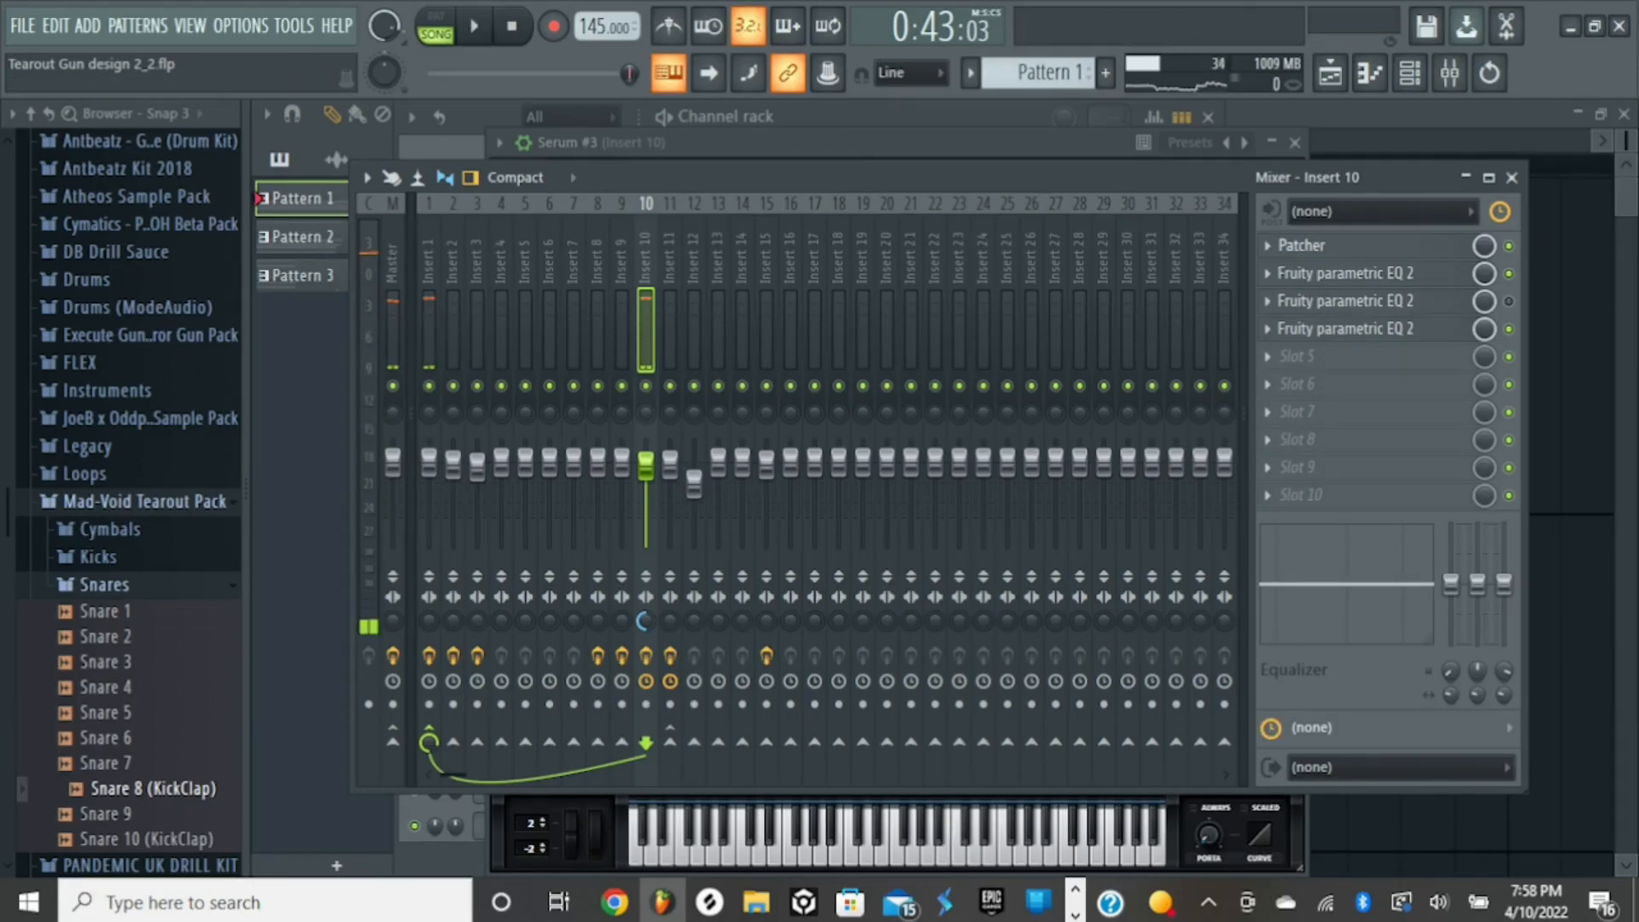
# - Open Insert 10's Patcher effect, reposition its window, and open the first nested Patcher in the map
pyautogui.click(1332, 246)
pyautogui.moveTo(820, 341); pyautogui.dragTo(807, 98)
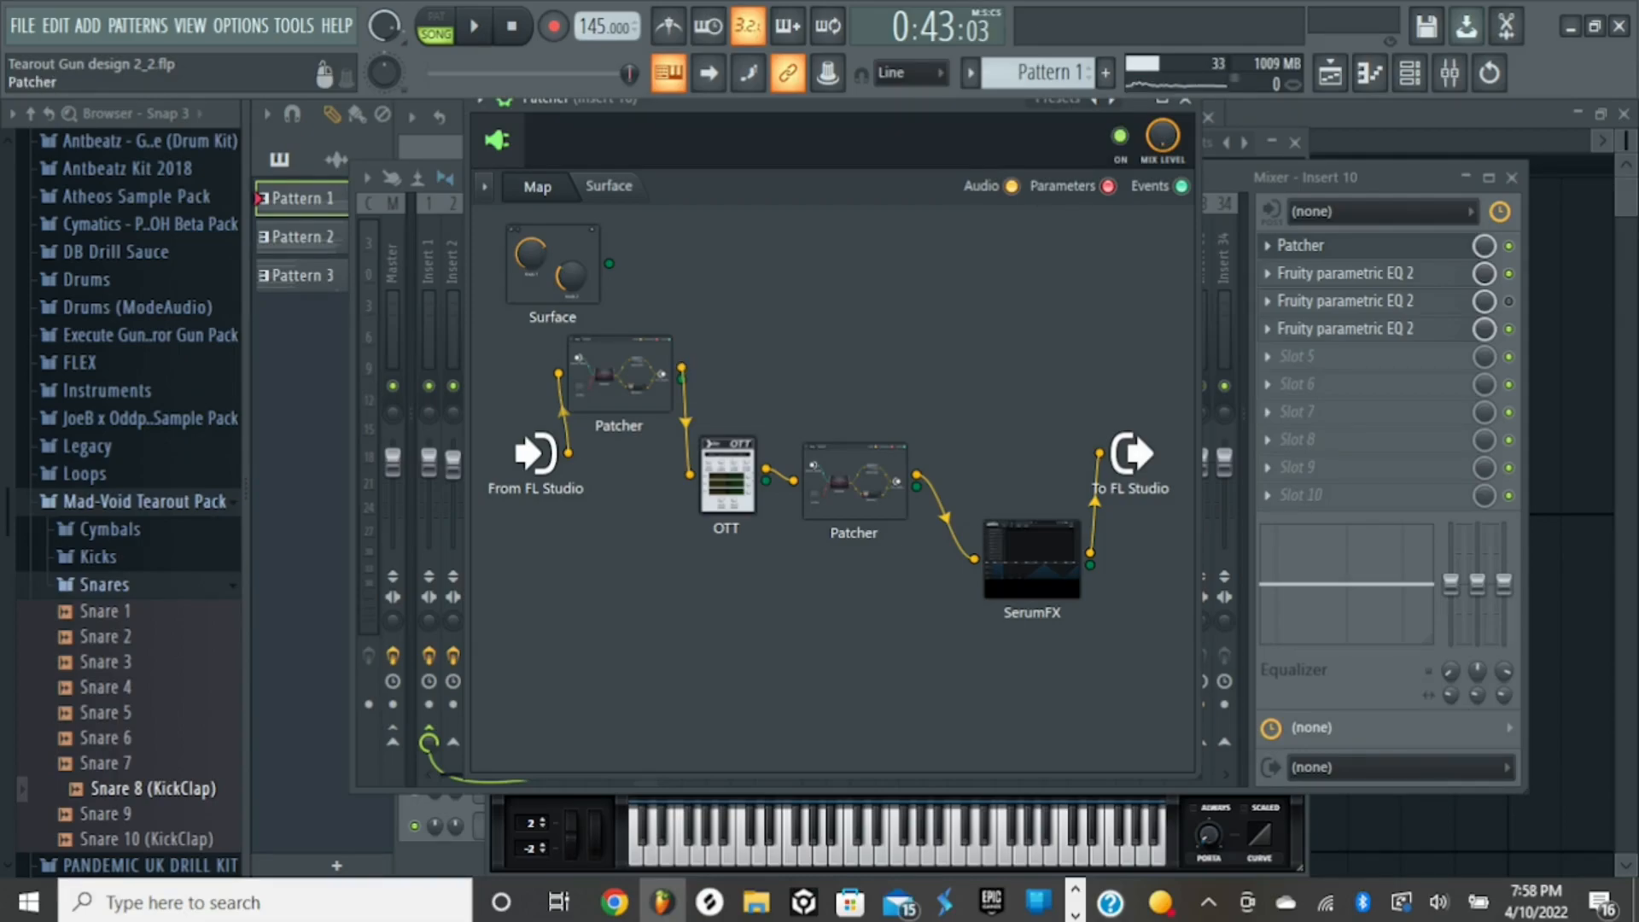
pyautogui.doubleClick(620, 375)
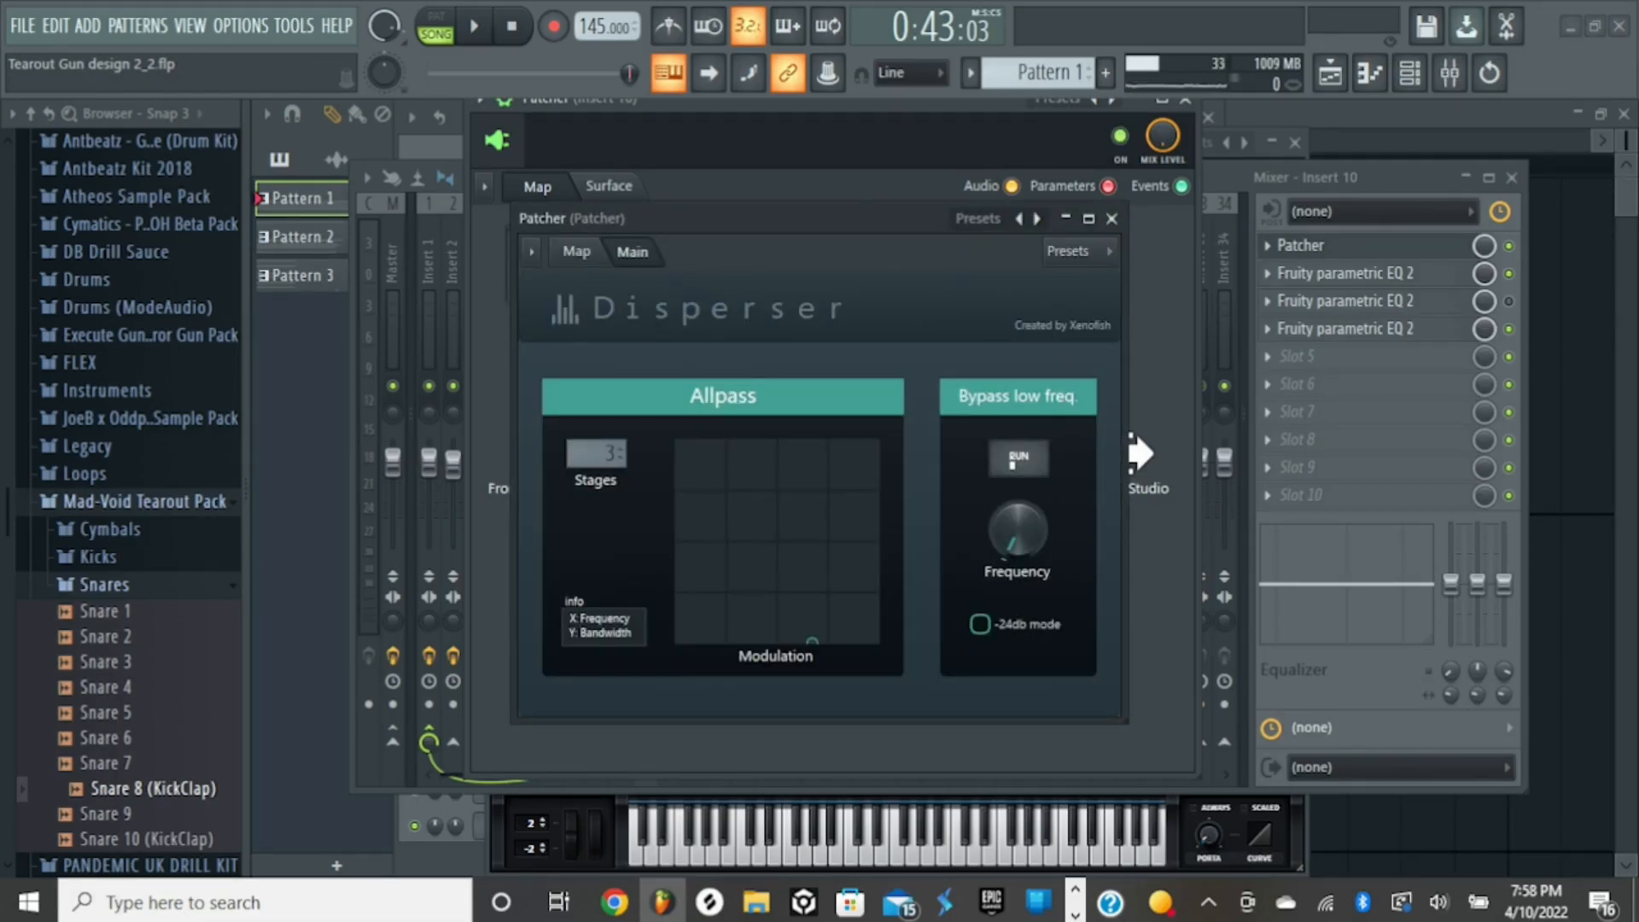
# - Browse the X Xenofish presets without loading one, nudge the Disperser's Allpass modulation point to a slightly higher frequency, and close it
pyautogui.click(977, 218)
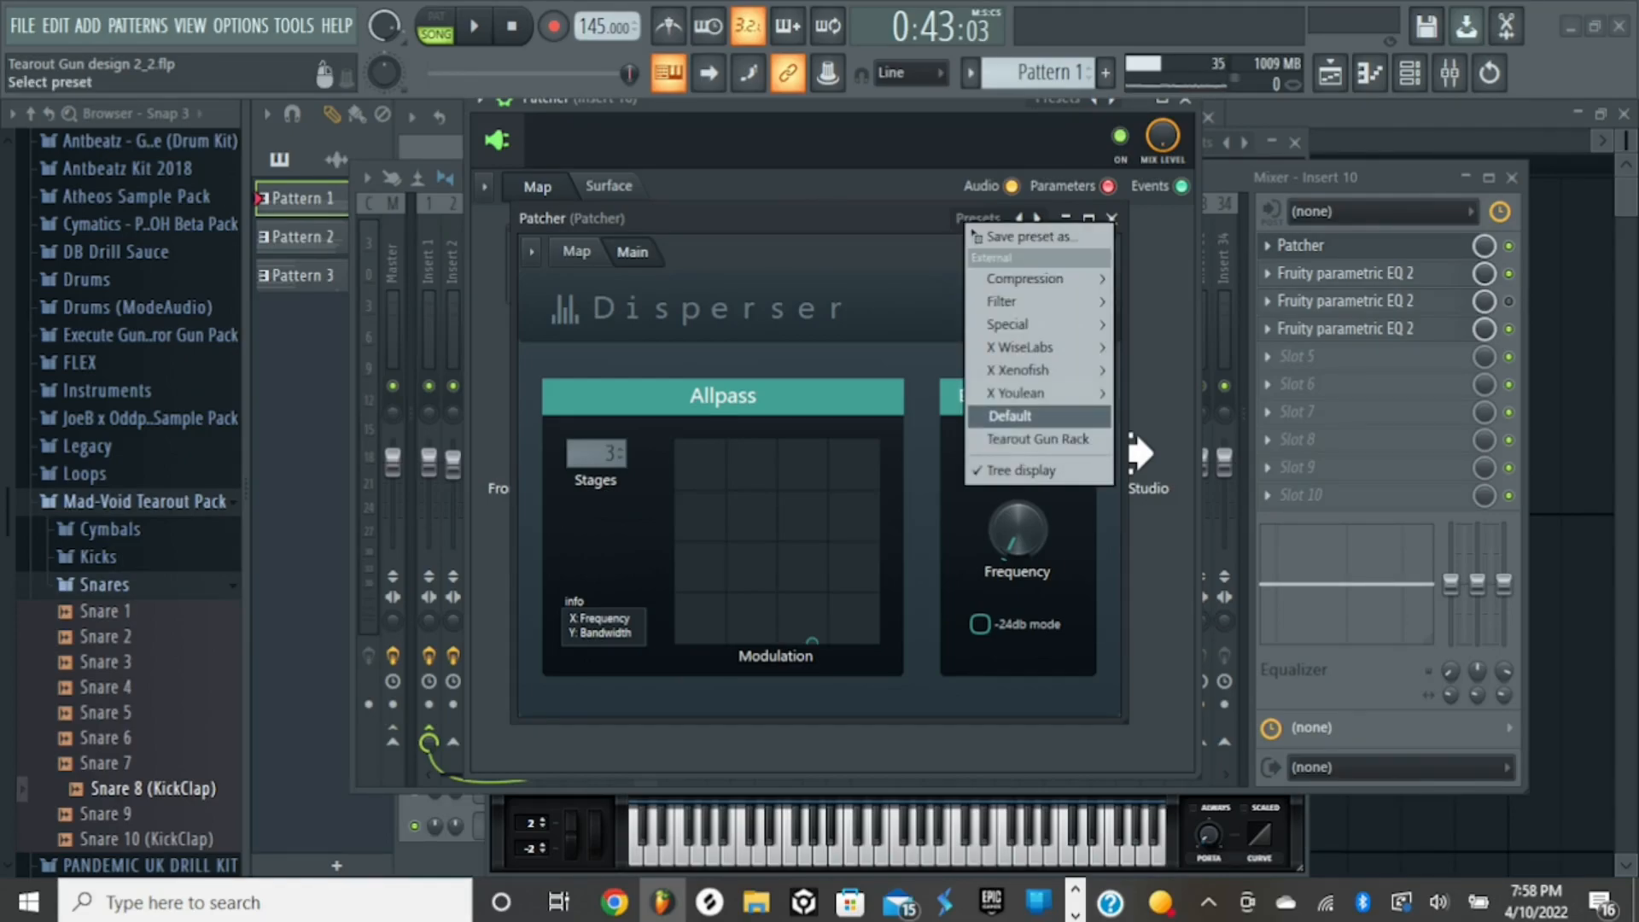
pyautogui.moveTo(1020, 370)
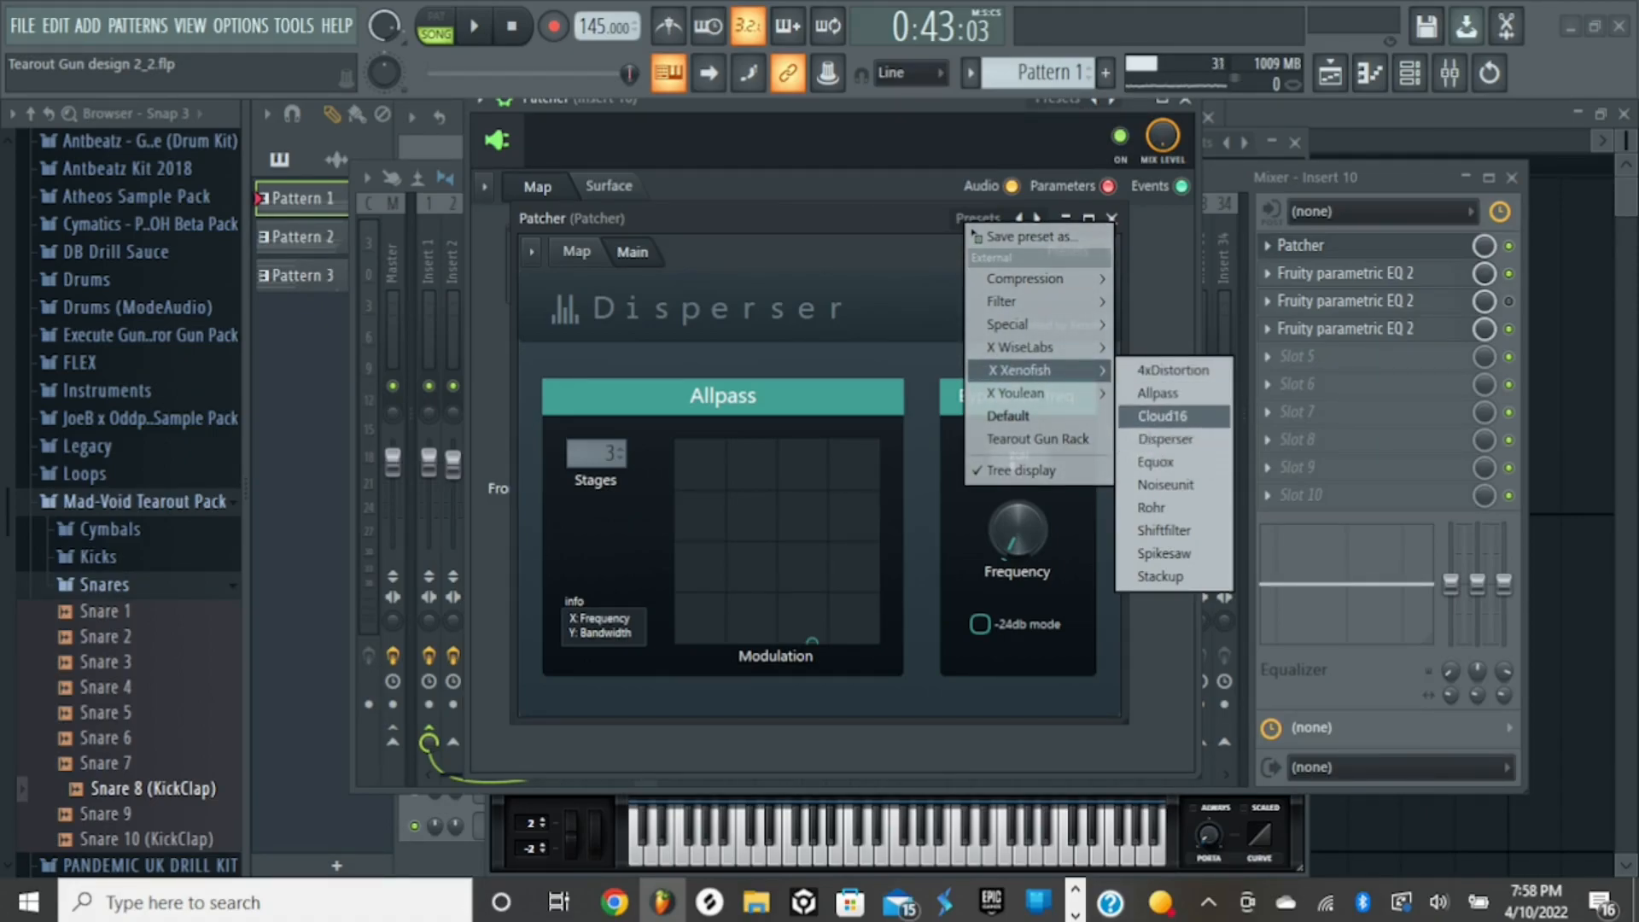
pyautogui.press('Escape')
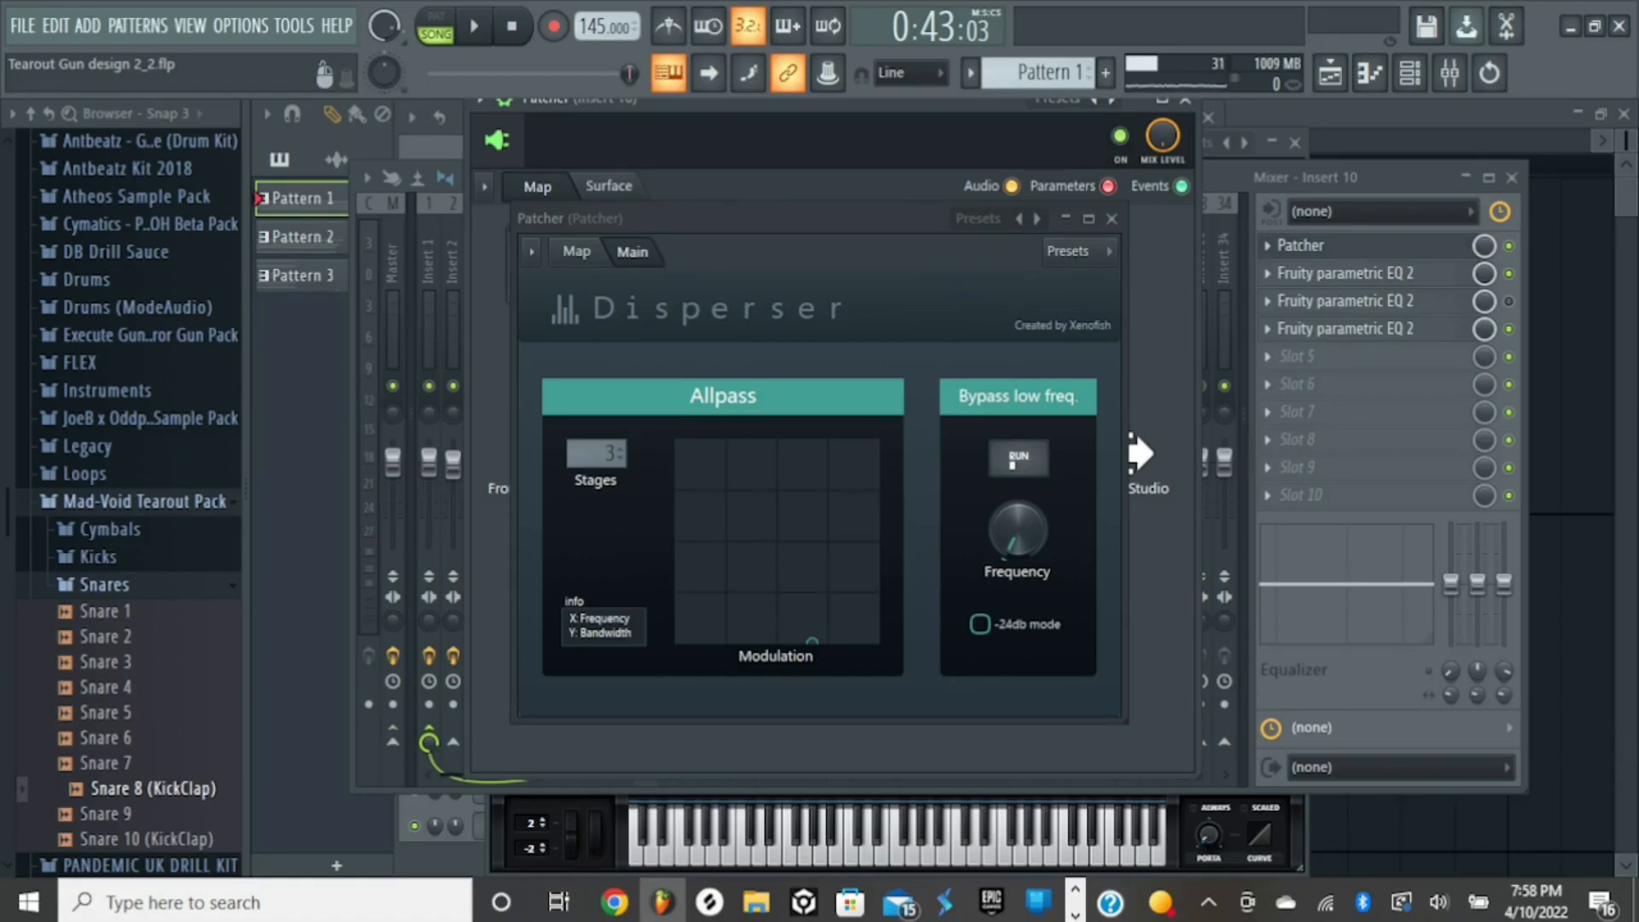
pyautogui.moveTo(812, 641)
pyautogui.mouseDown()
pyautogui.moveTo(794, 559)
pyautogui.moveTo(769, 578)
pyautogui.moveTo(817, 636)
pyautogui.mouseUp()
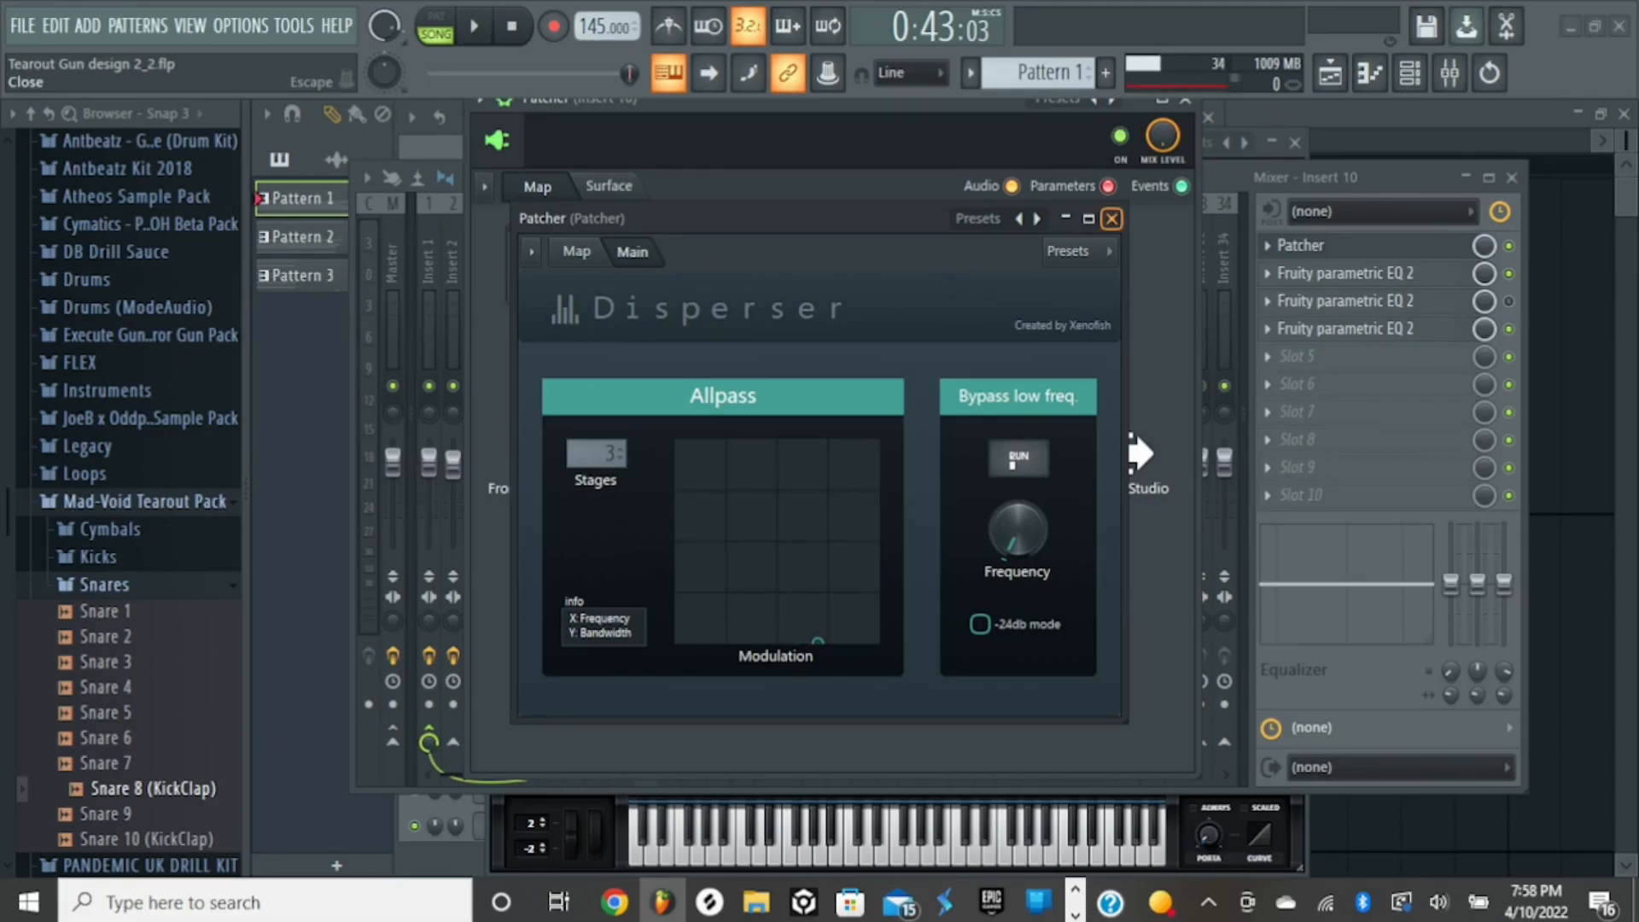
pyautogui.click(1111, 218)
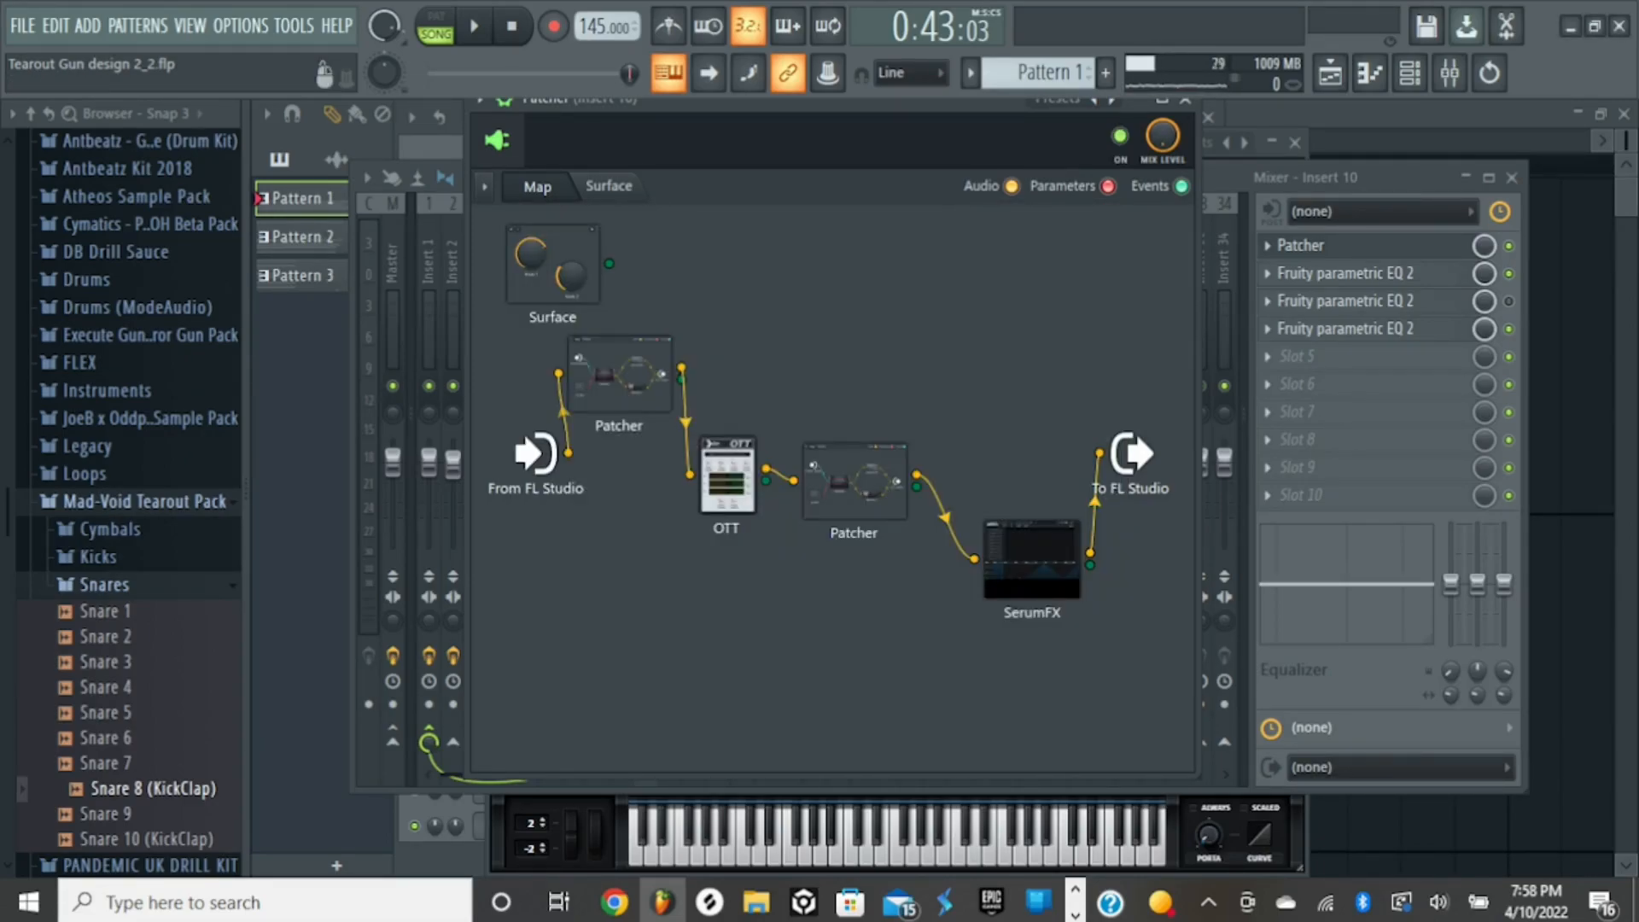
# - Review the OTT compressor's settings and the second nested Disperser's settings, closing each one
pyautogui.click(727, 478)
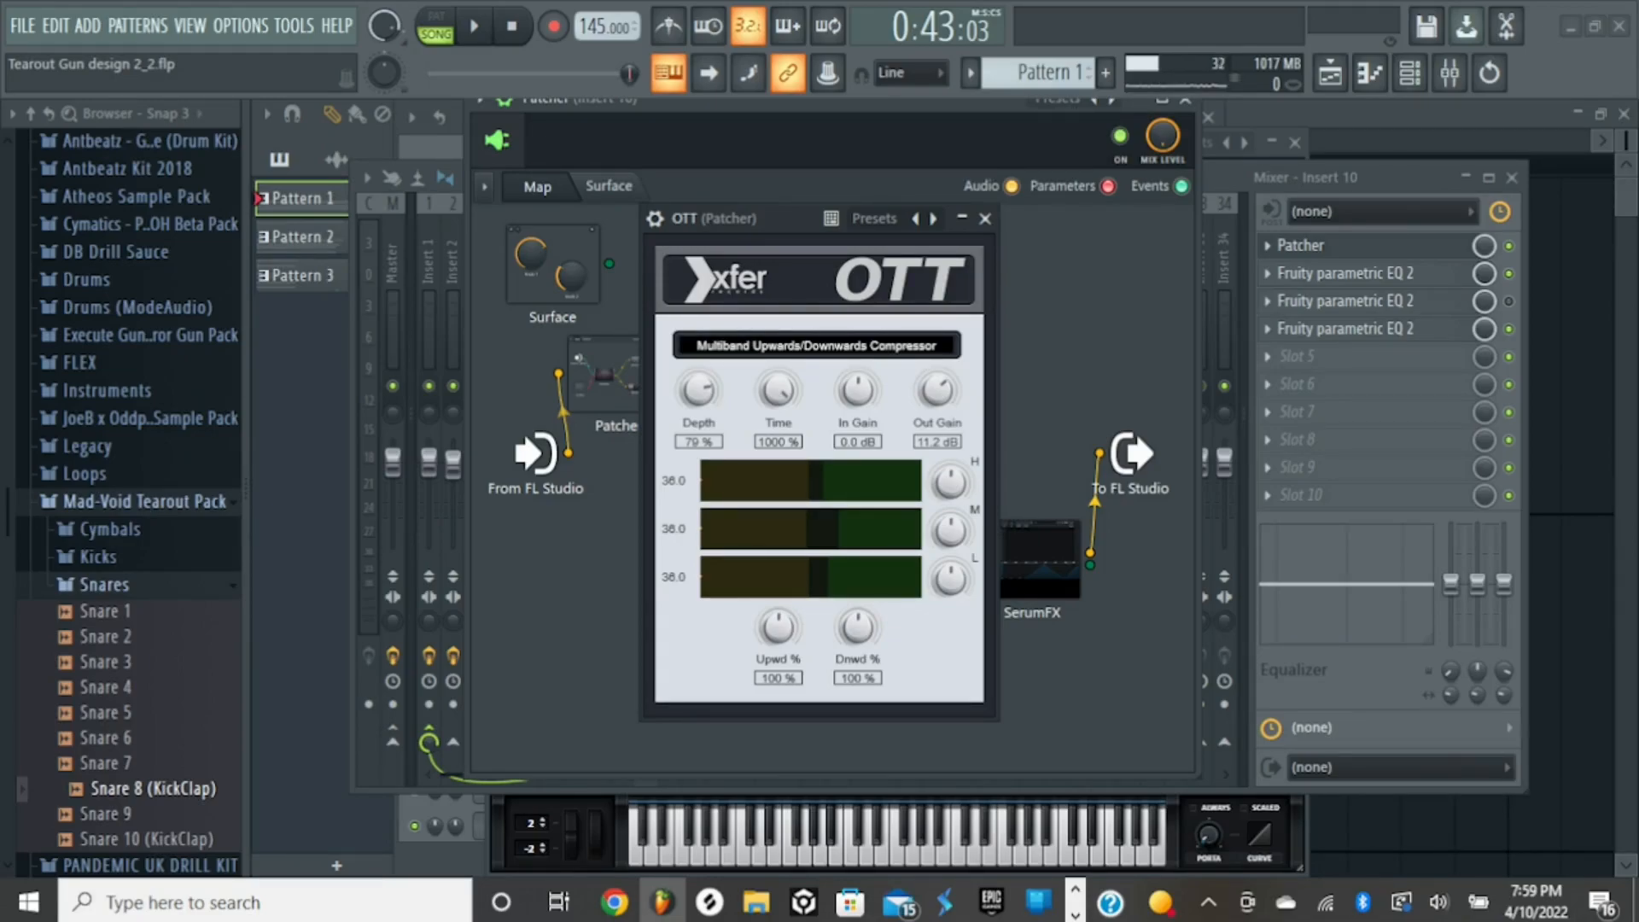
pyautogui.click(985, 218)
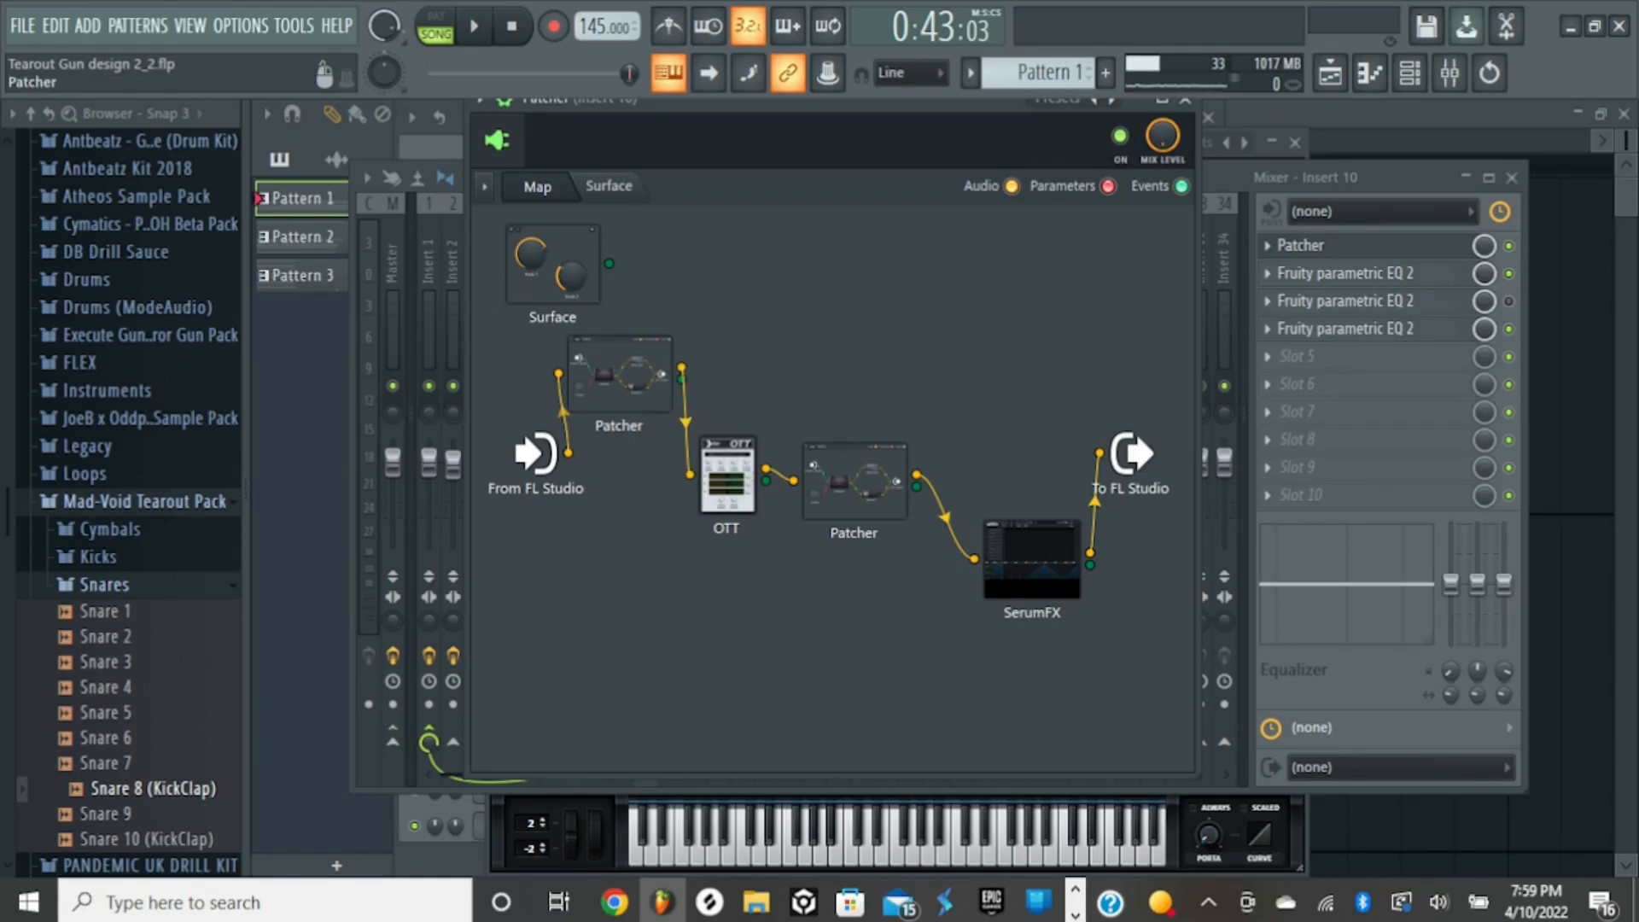
pyautogui.doubleClick(855, 481)
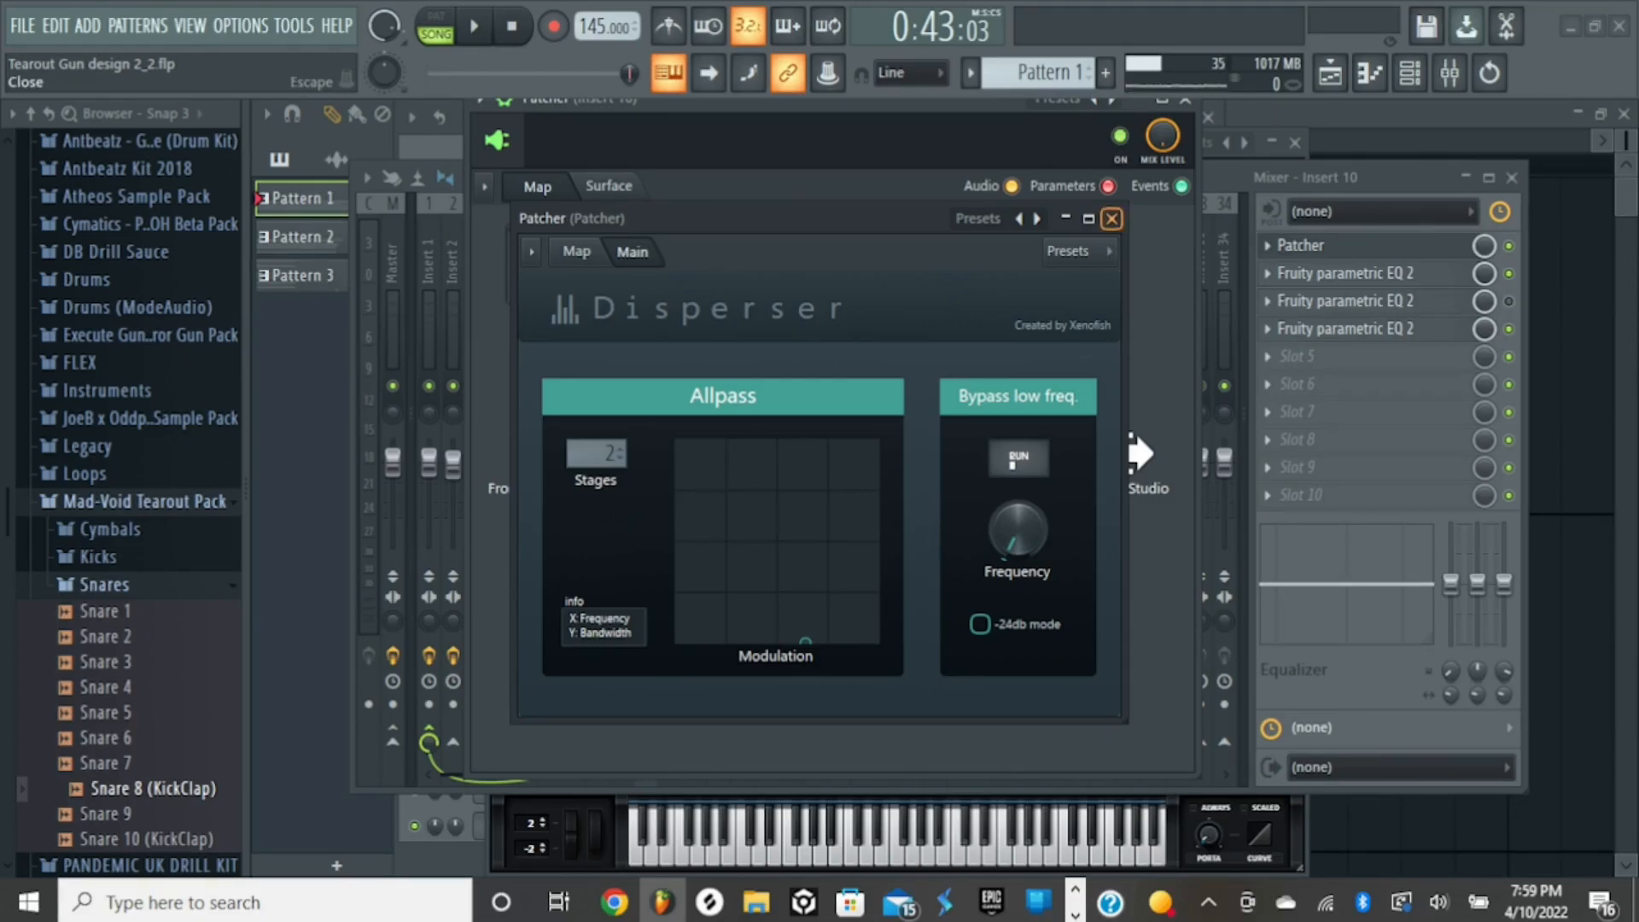
pyautogui.click(1112, 218)
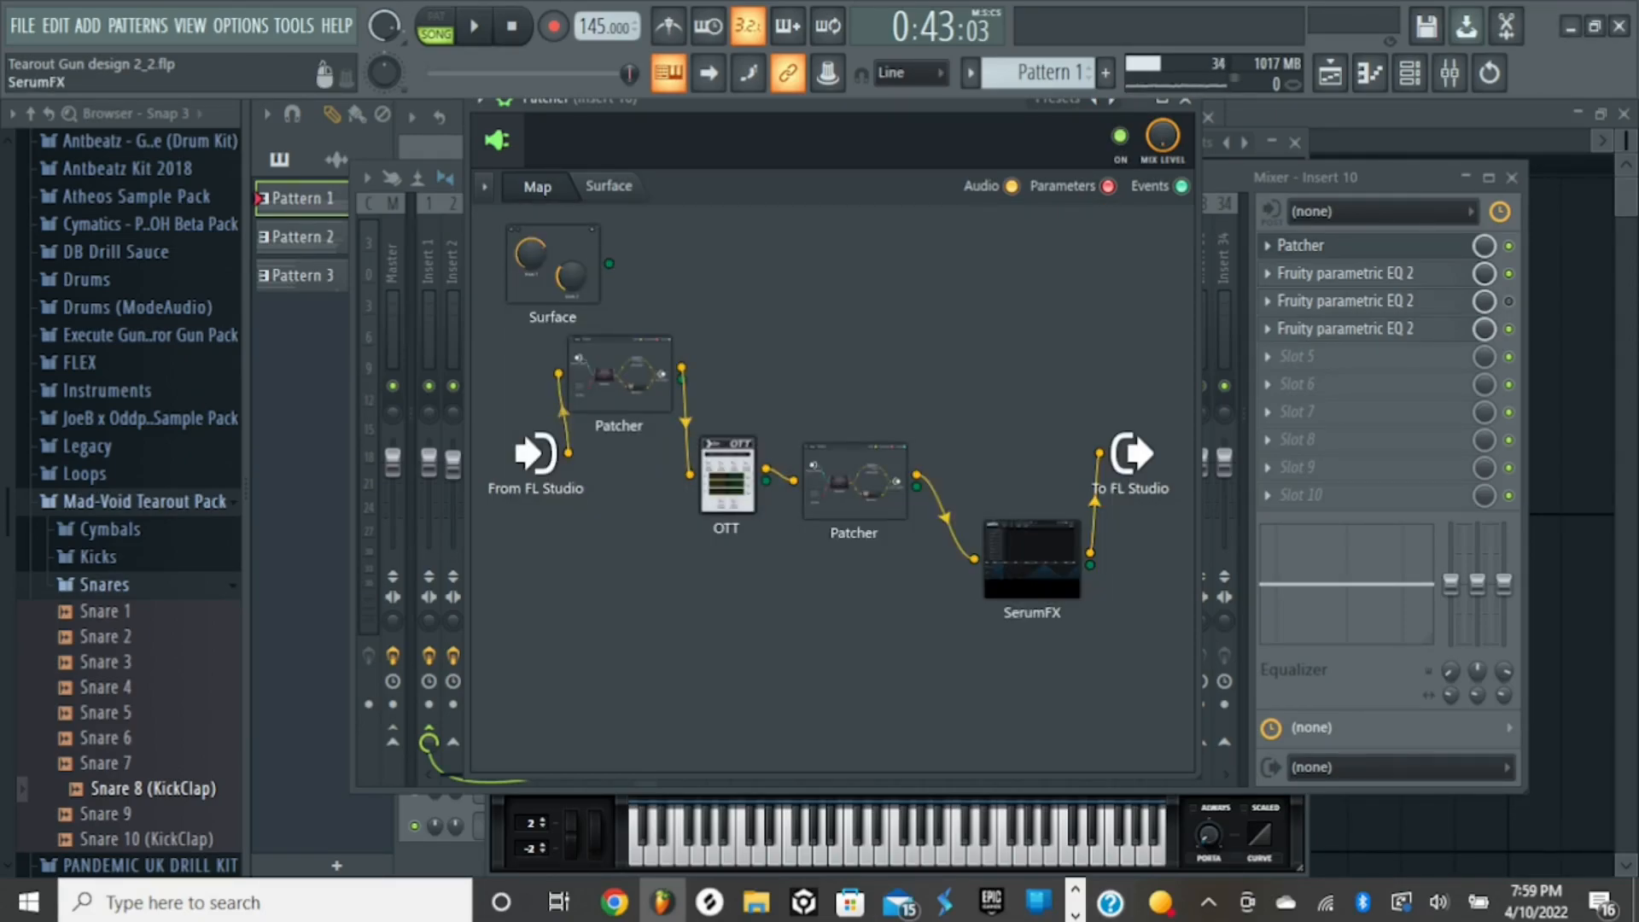
# - Open SerumFX, compare the song with its HardClip distortion bypassed and enabled, and close SerumFX and the Patcher
pyautogui.doubleClick(1032, 559)
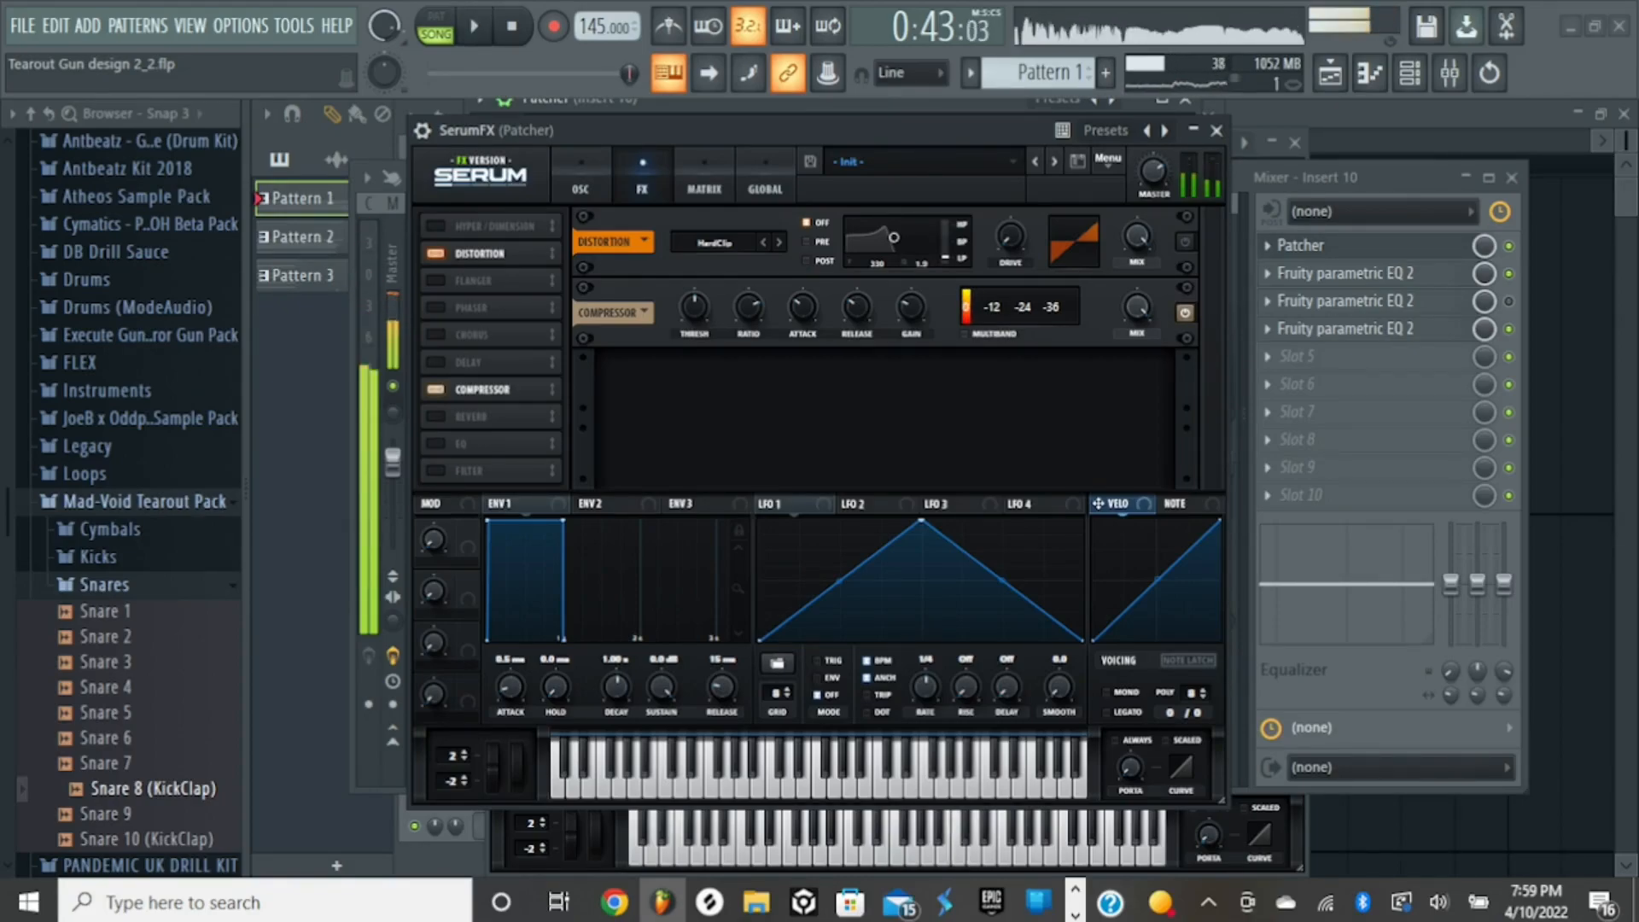
pyautogui.moveTo(1010, 237); pyautogui.dragTo(1010, 221)
pyautogui.press('space')
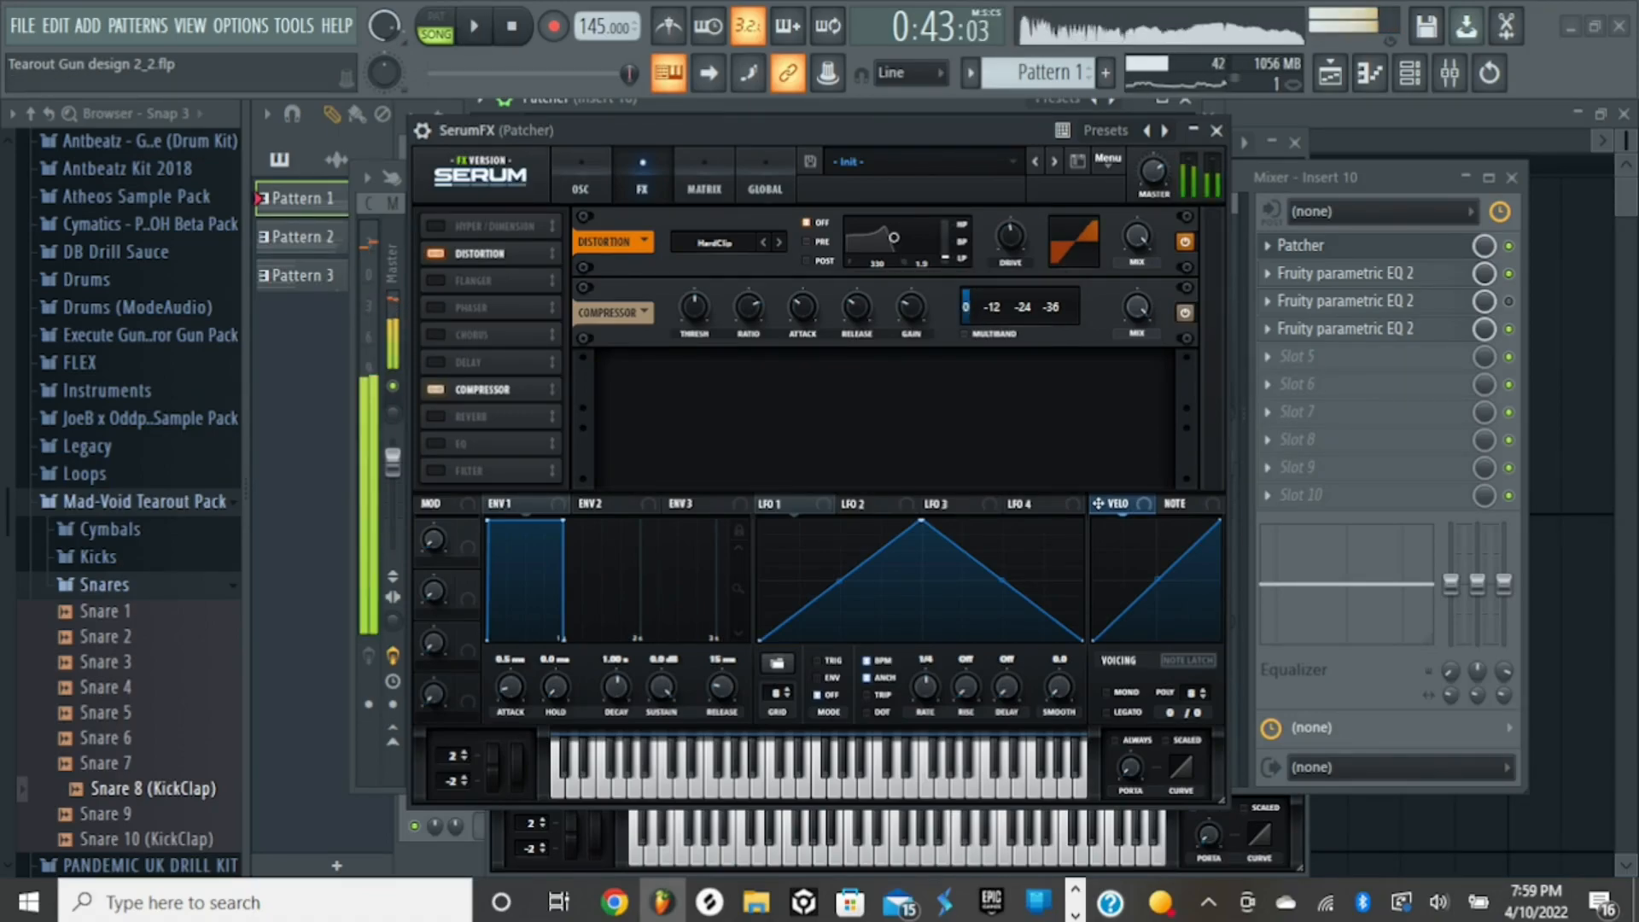
pyautogui.press('space')
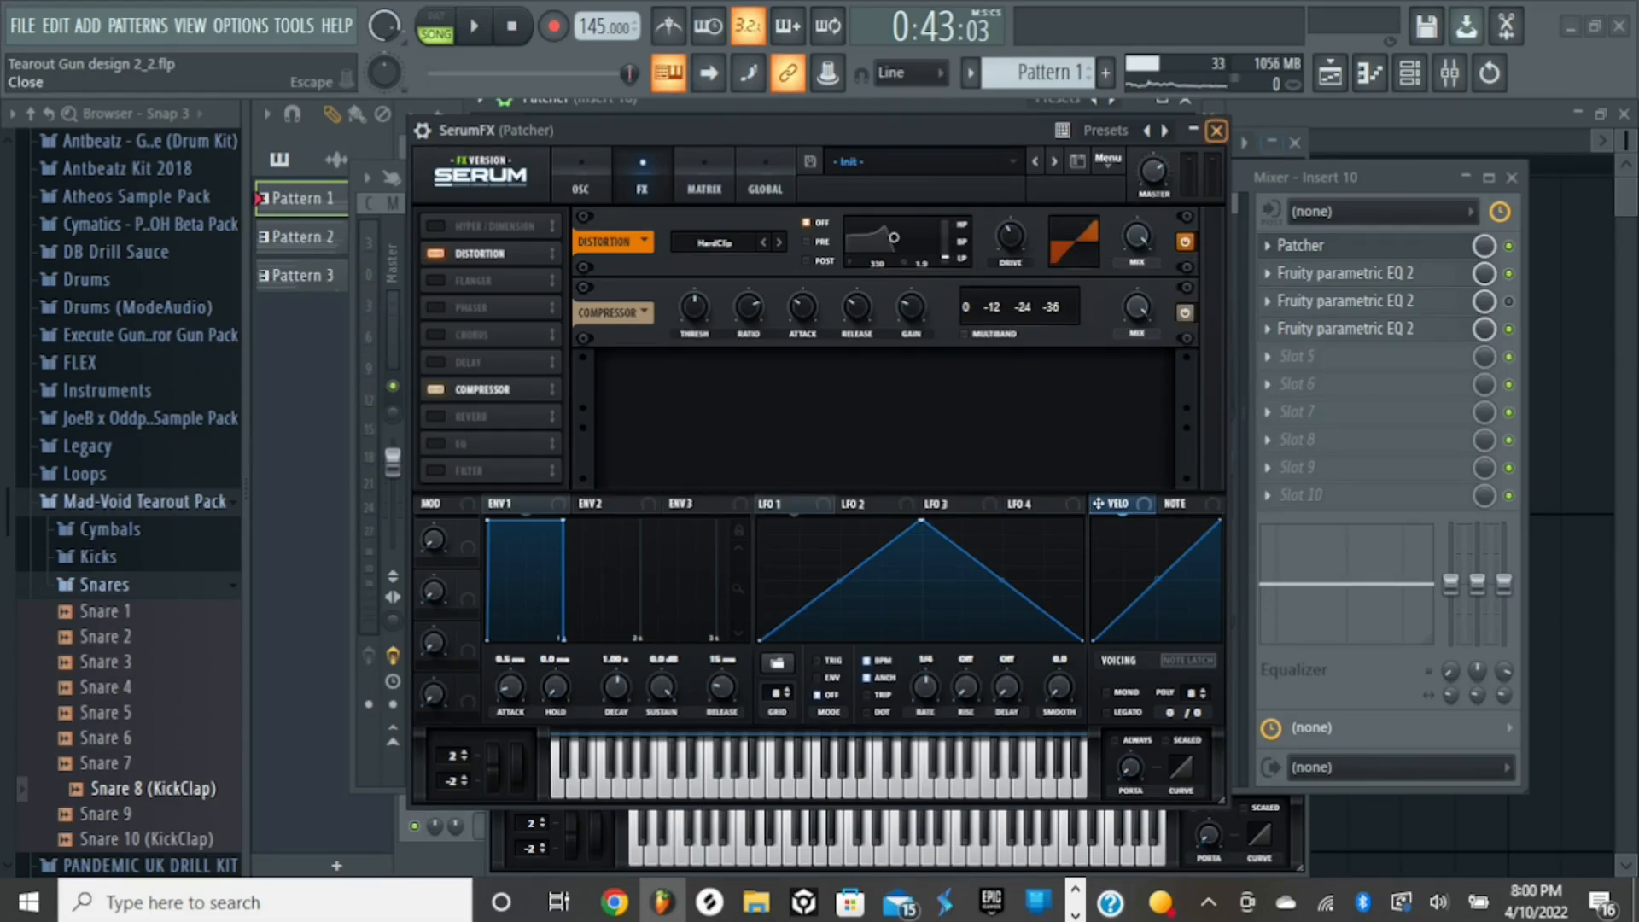
pyautogui.click(1217, 130)
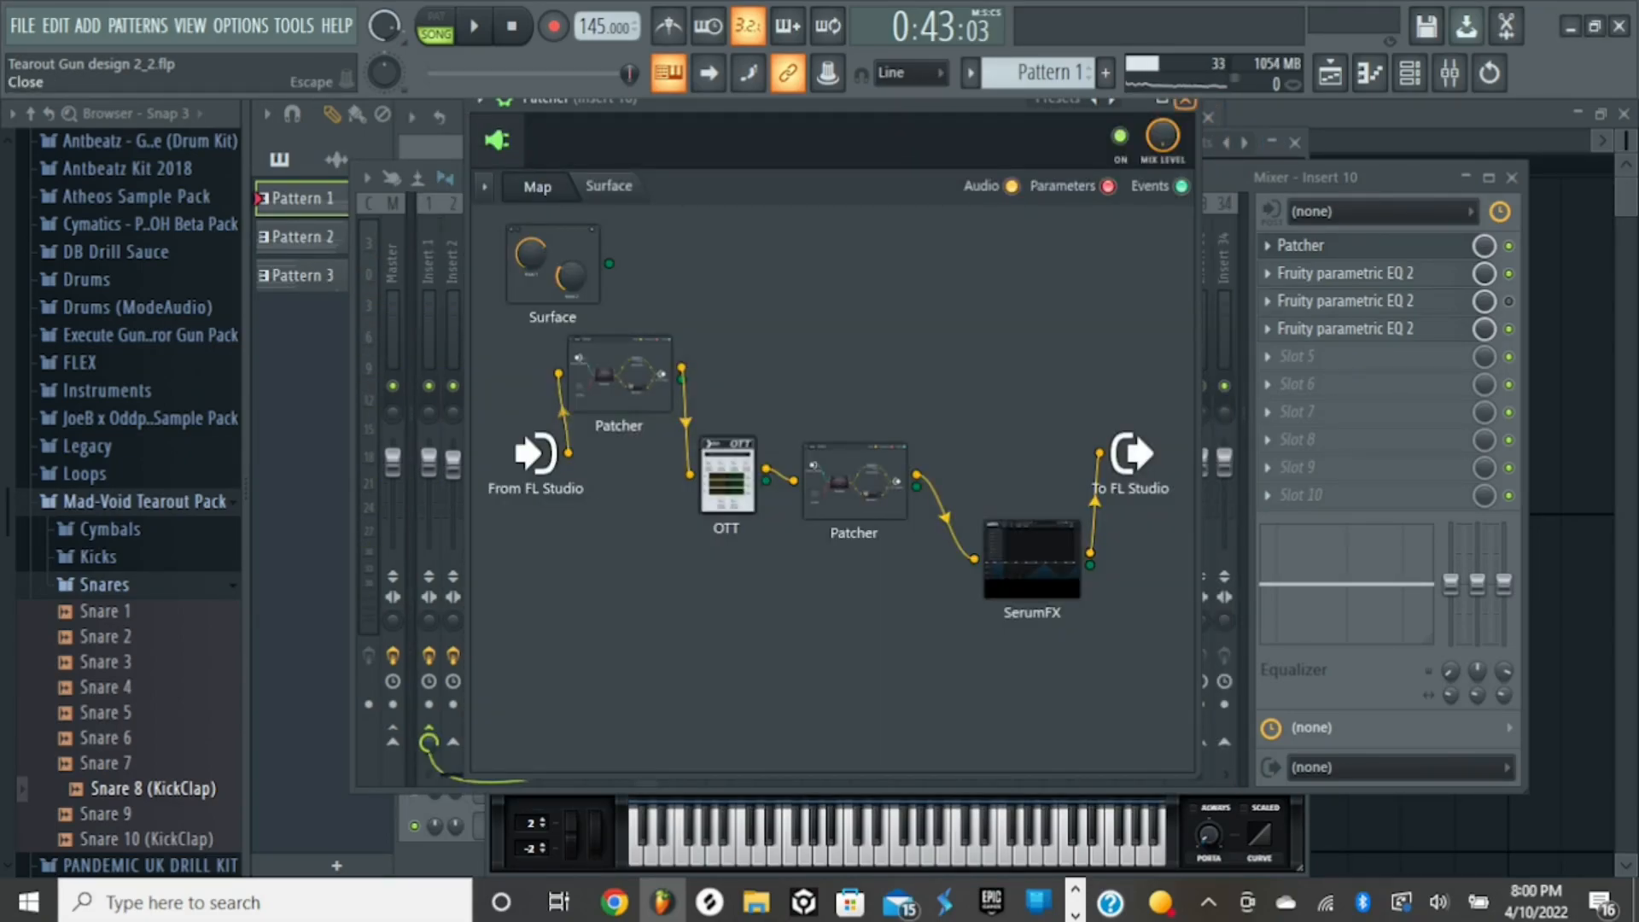
pyautogui.click(1185, 101)
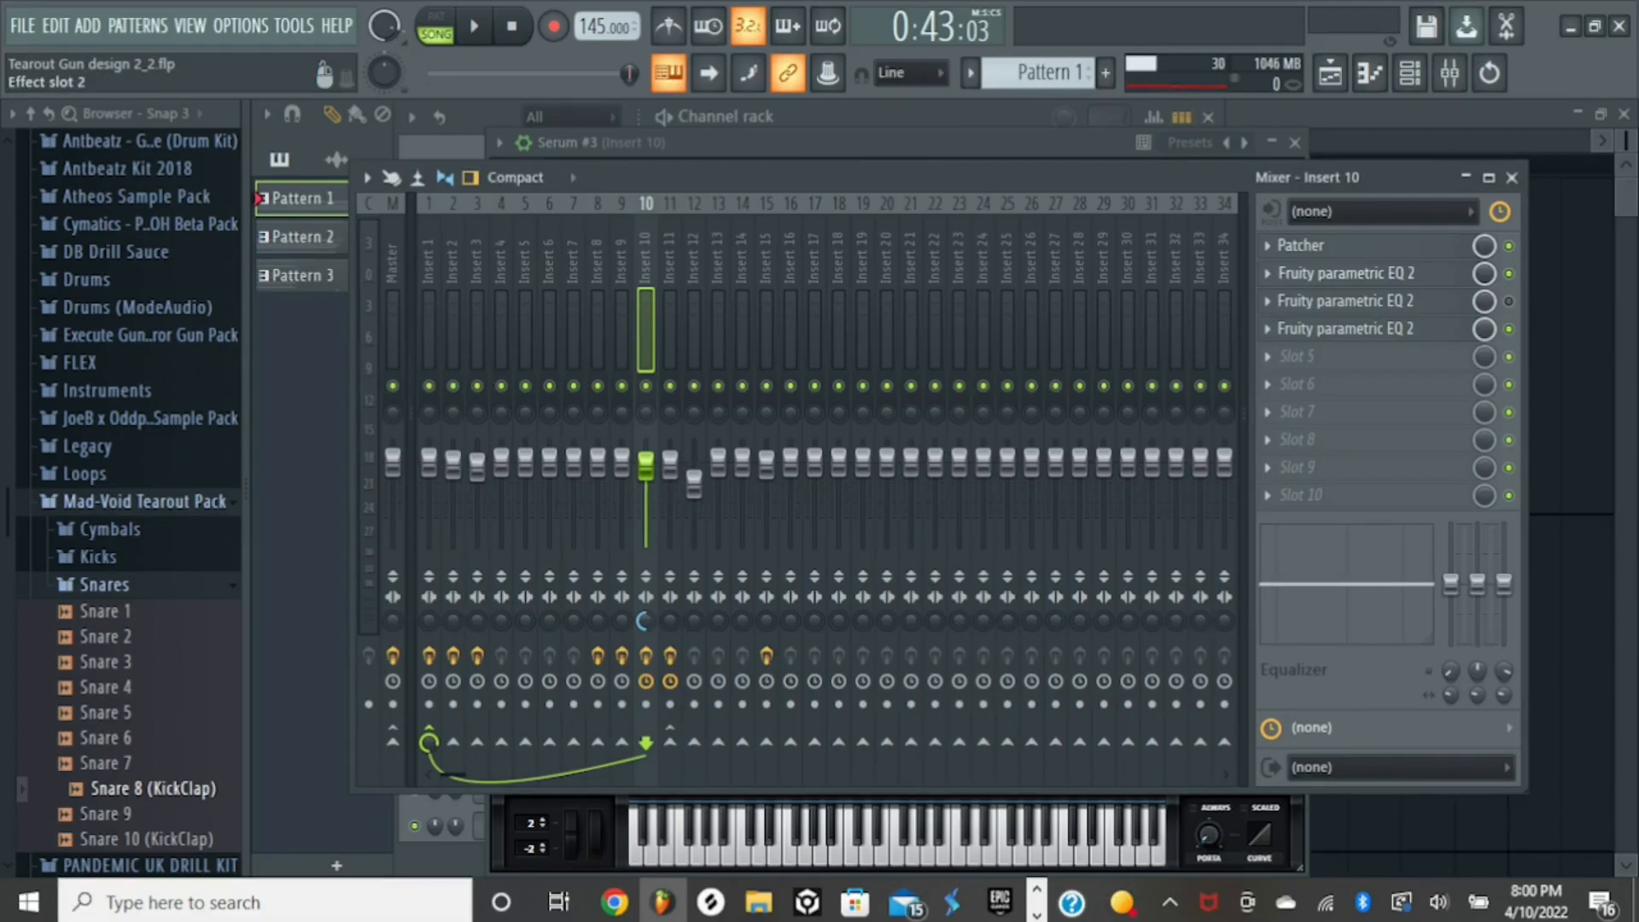
# - Open the Fruity parametric EQ 2 in Insert 10's second slot and play the song to examine its curve
pyautogui.click(1345, 273)
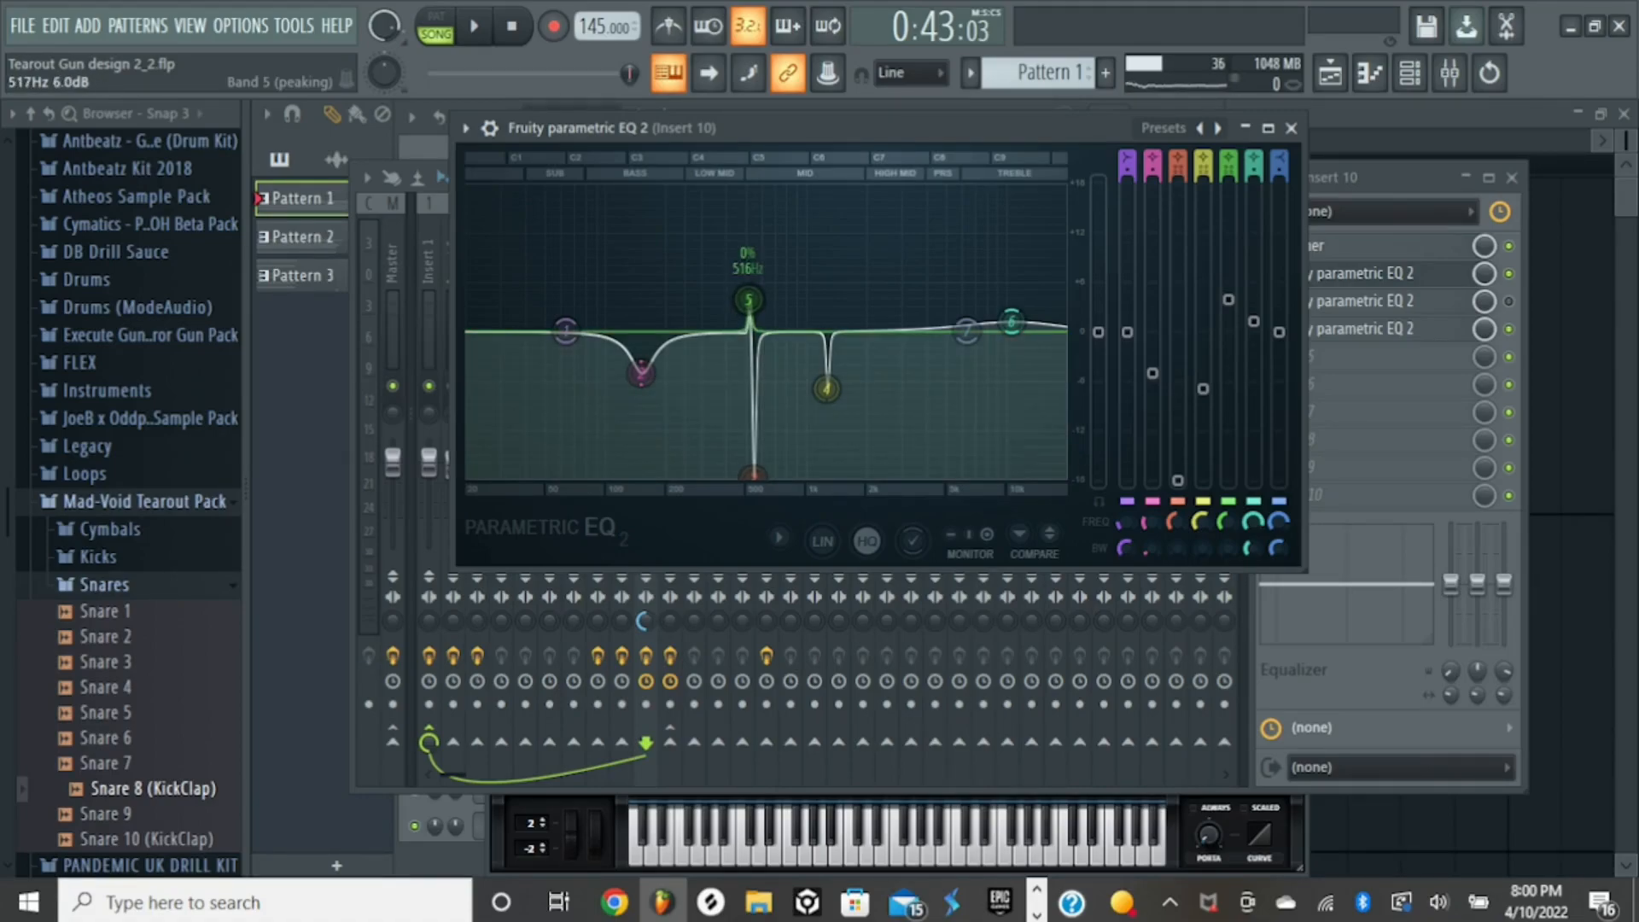
pyautogui.press('space')
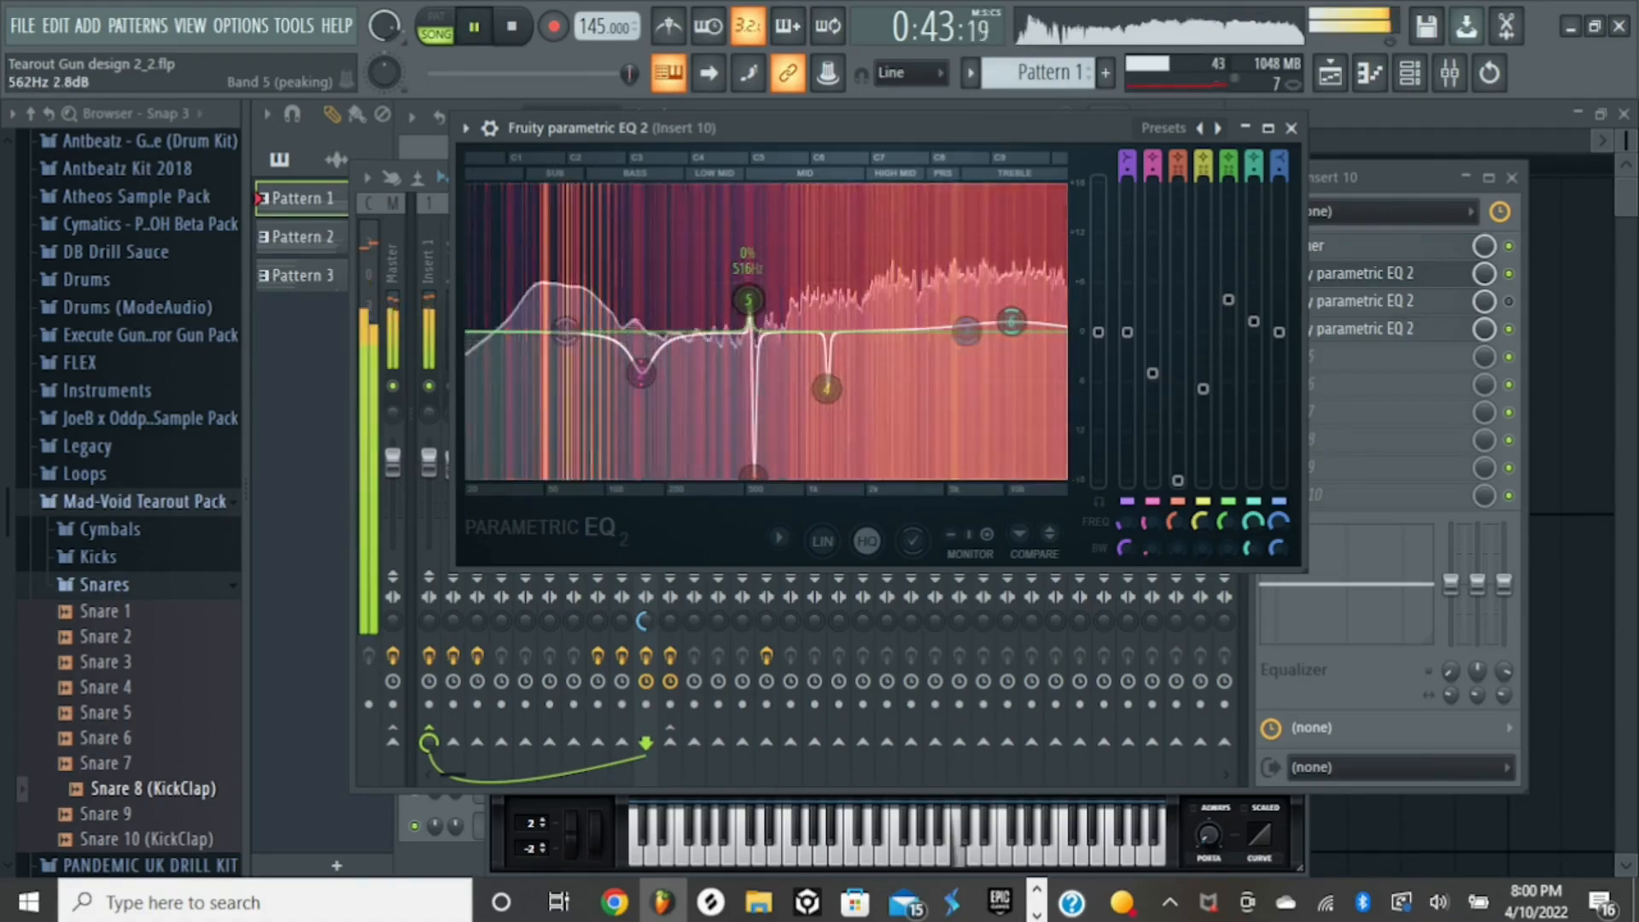
pyautogui.press('space')
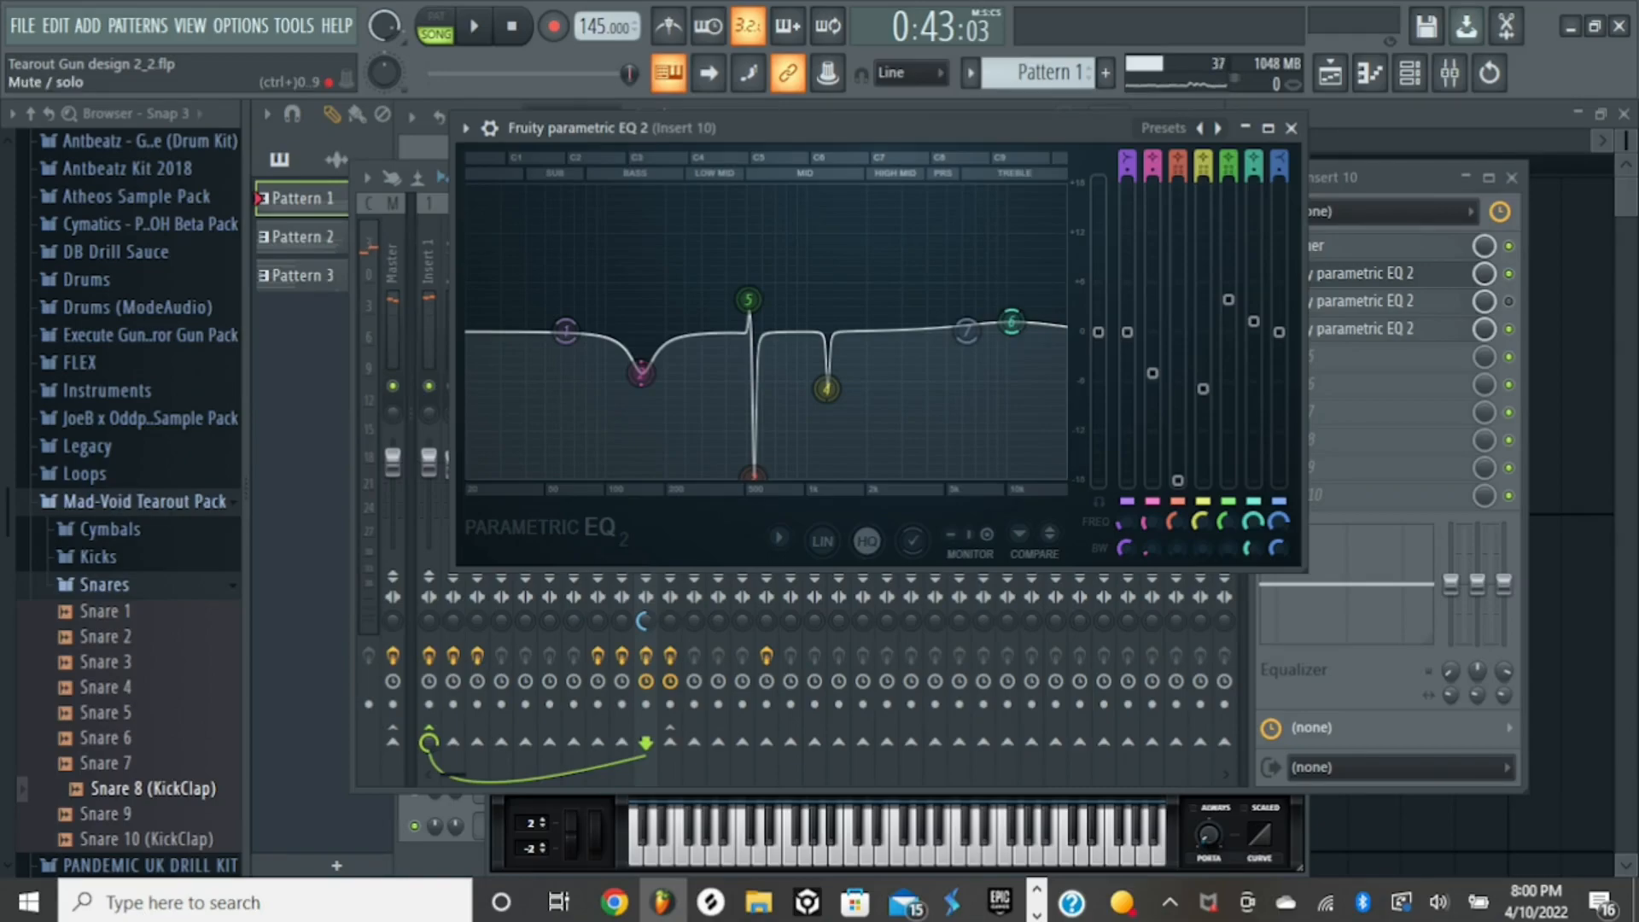
# - Play the song with the second slot's EQ bypassed, re-enable the EQ, and play the song again for comparison
pyautogui.click(1509, 274)
pyautogui.press('space')
pyautogui.press('space')
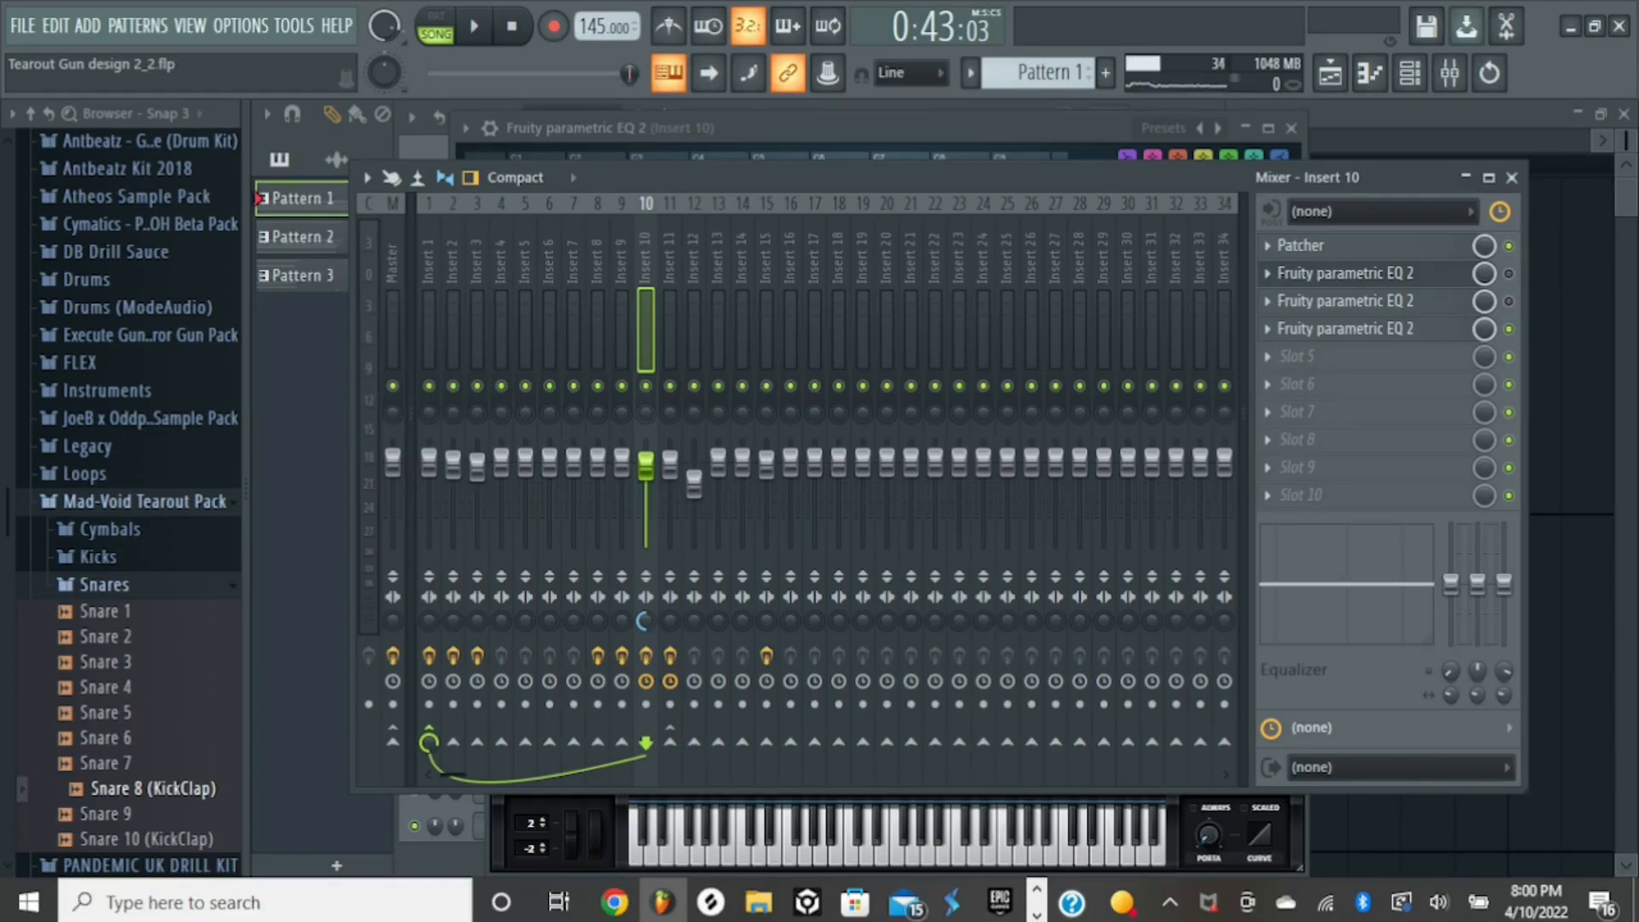
pyautogui.click(1509, 274)
pyautogui.press('space')
pyautogui.press('space')
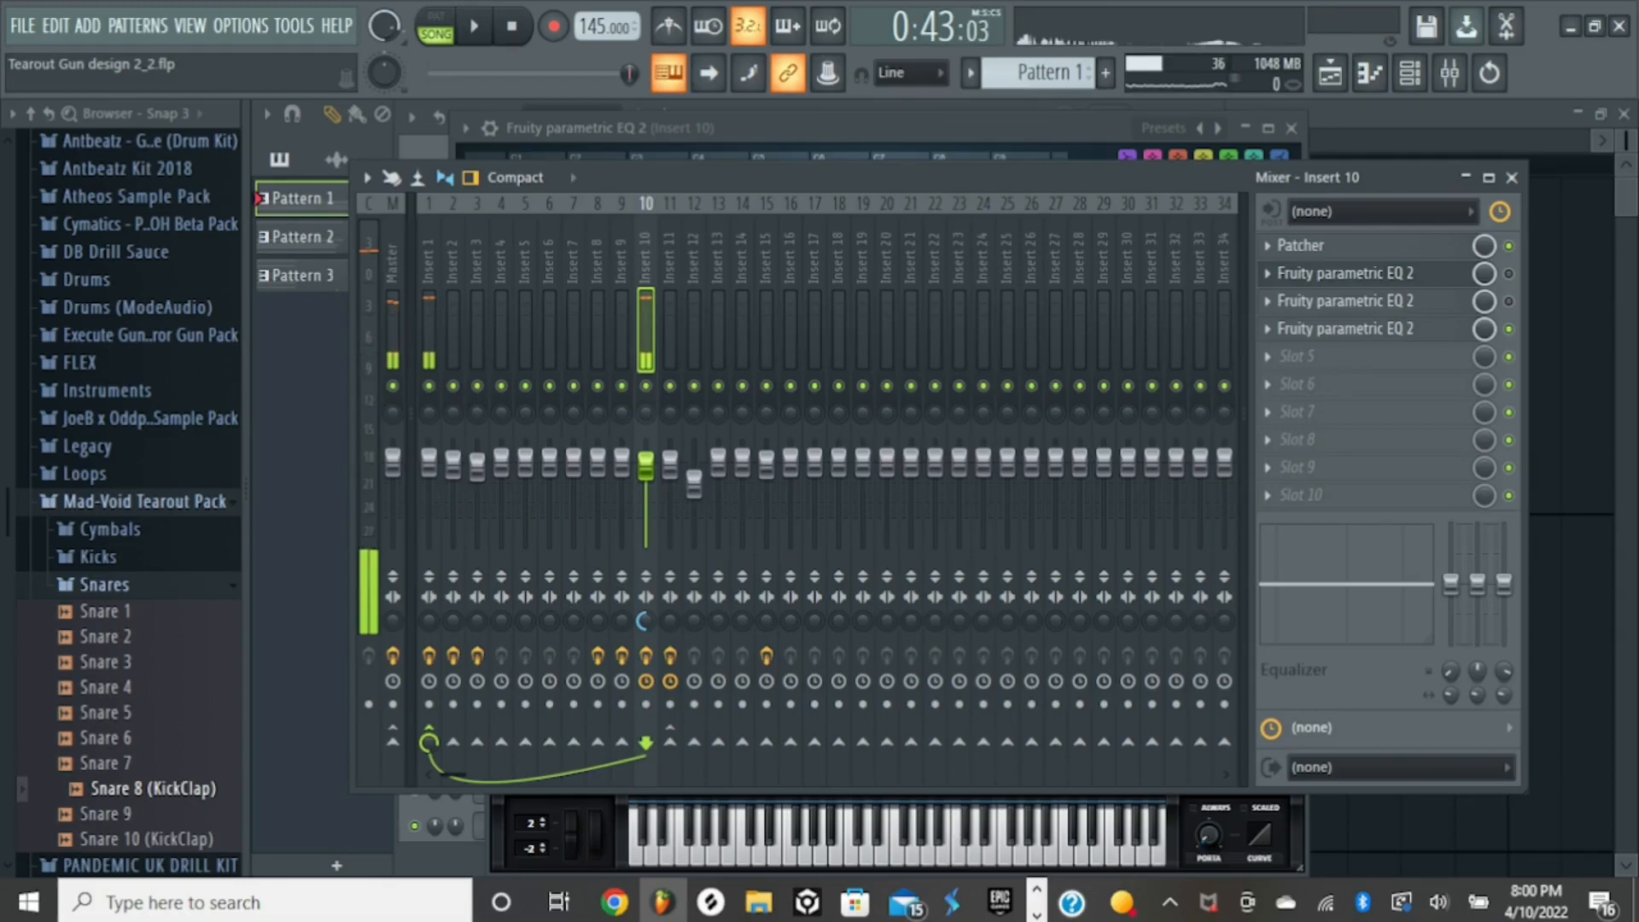
pyautogui.press('space')
pyautogui.press('space')
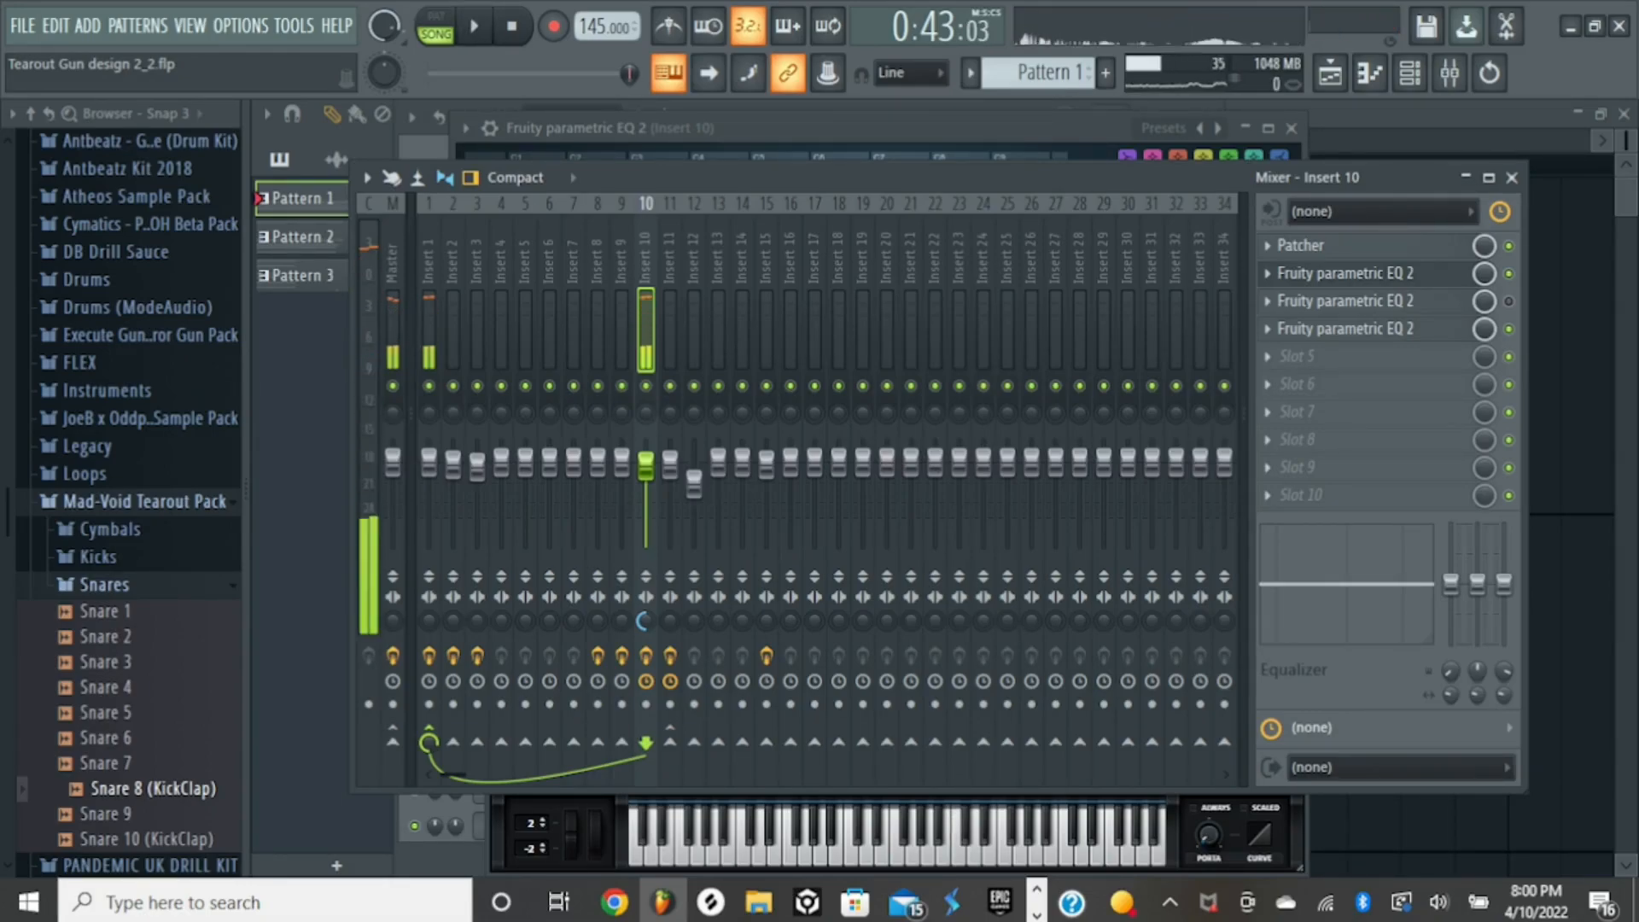
# - Open the Fruity parametric EQ 2 in the third slot, enable it, and play the song through its band-limited curve
pyautogui.click(1346, 301)
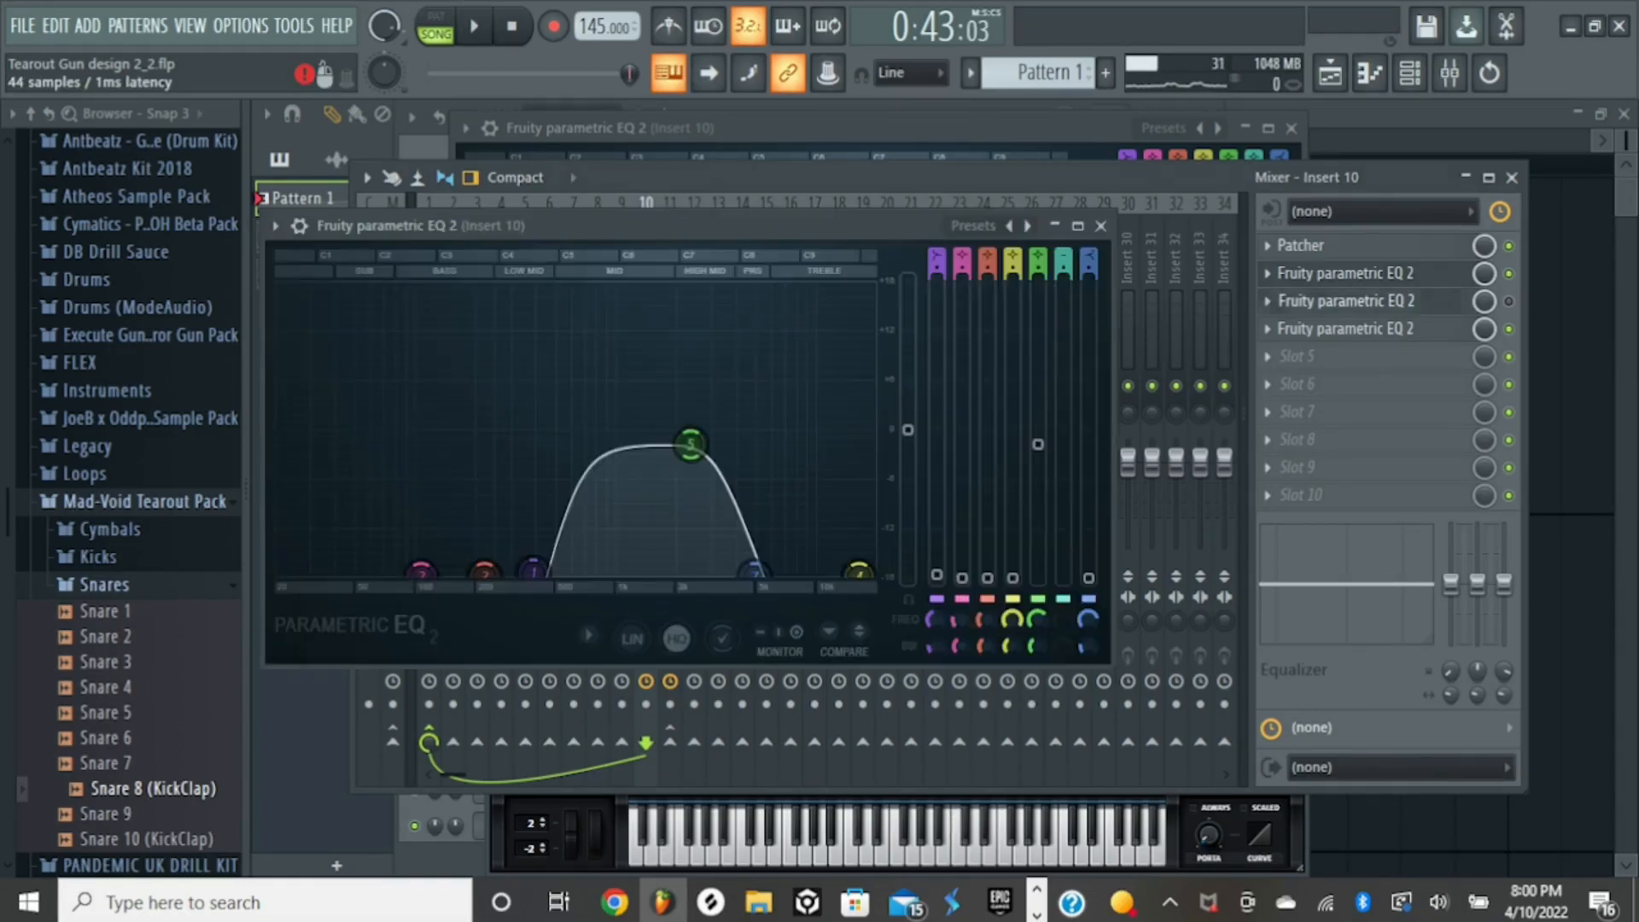
pyautogui.click(1509, 302)
pyautogui.press('space')
pyautogui.press('space')
pyautogui.click(1347, 301)
pyautogui.click(1347, 302)
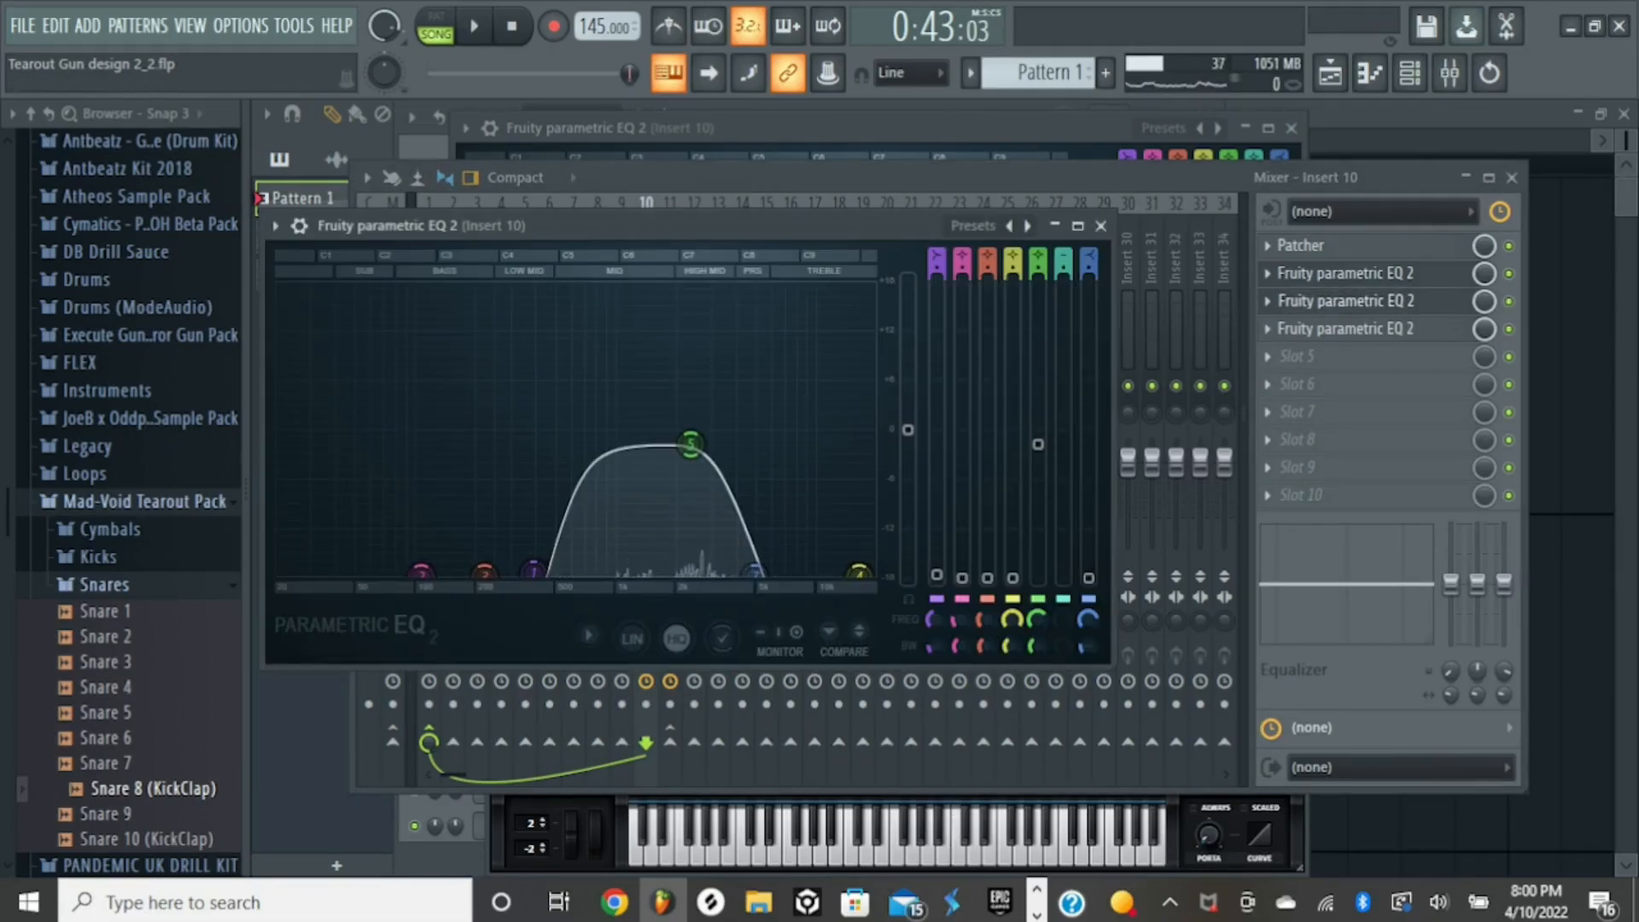
# - Play the song through the third slot's band-limited EQ and bypass that EQ on Insert 10
pyautogui.press('space')
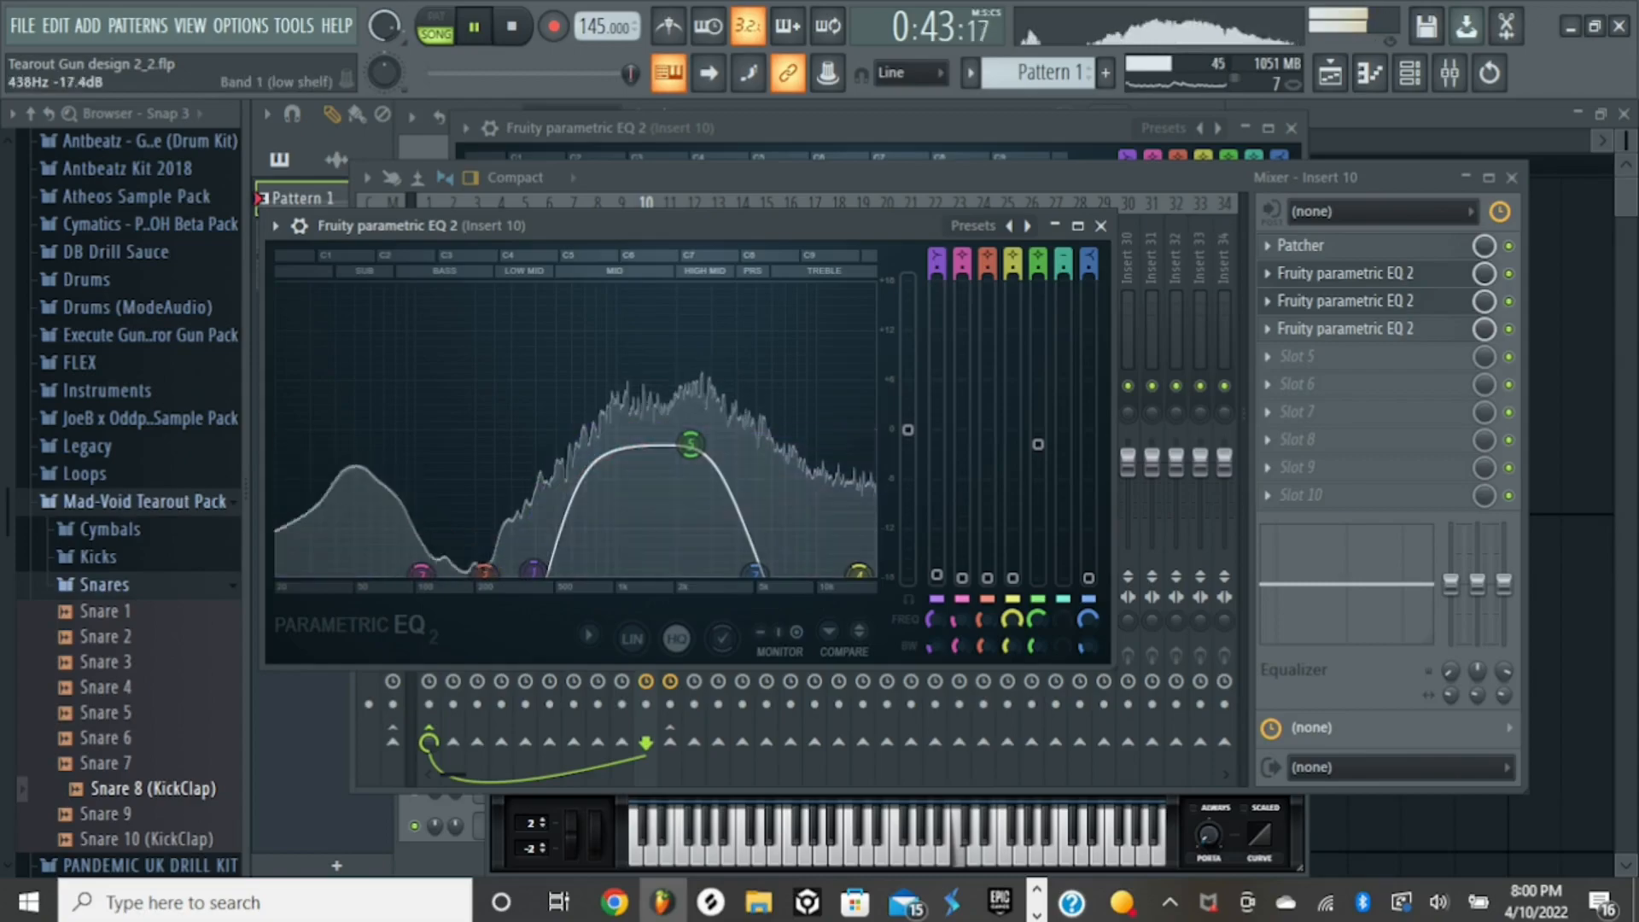
pyautogui.press('space')
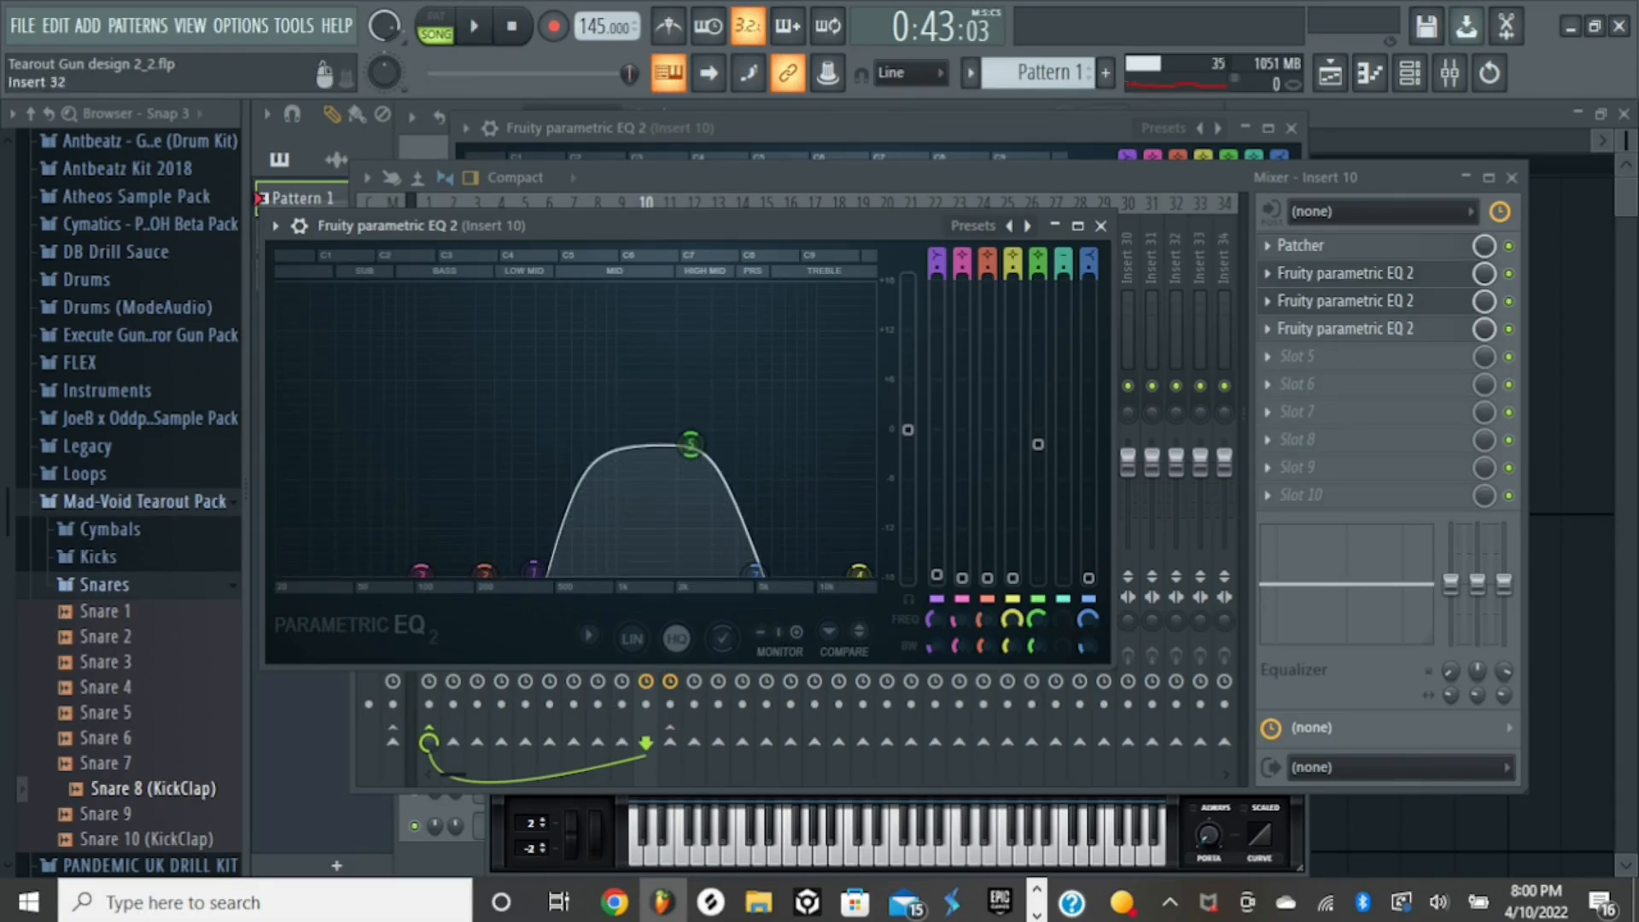
pyautogui.click(1509, 301)
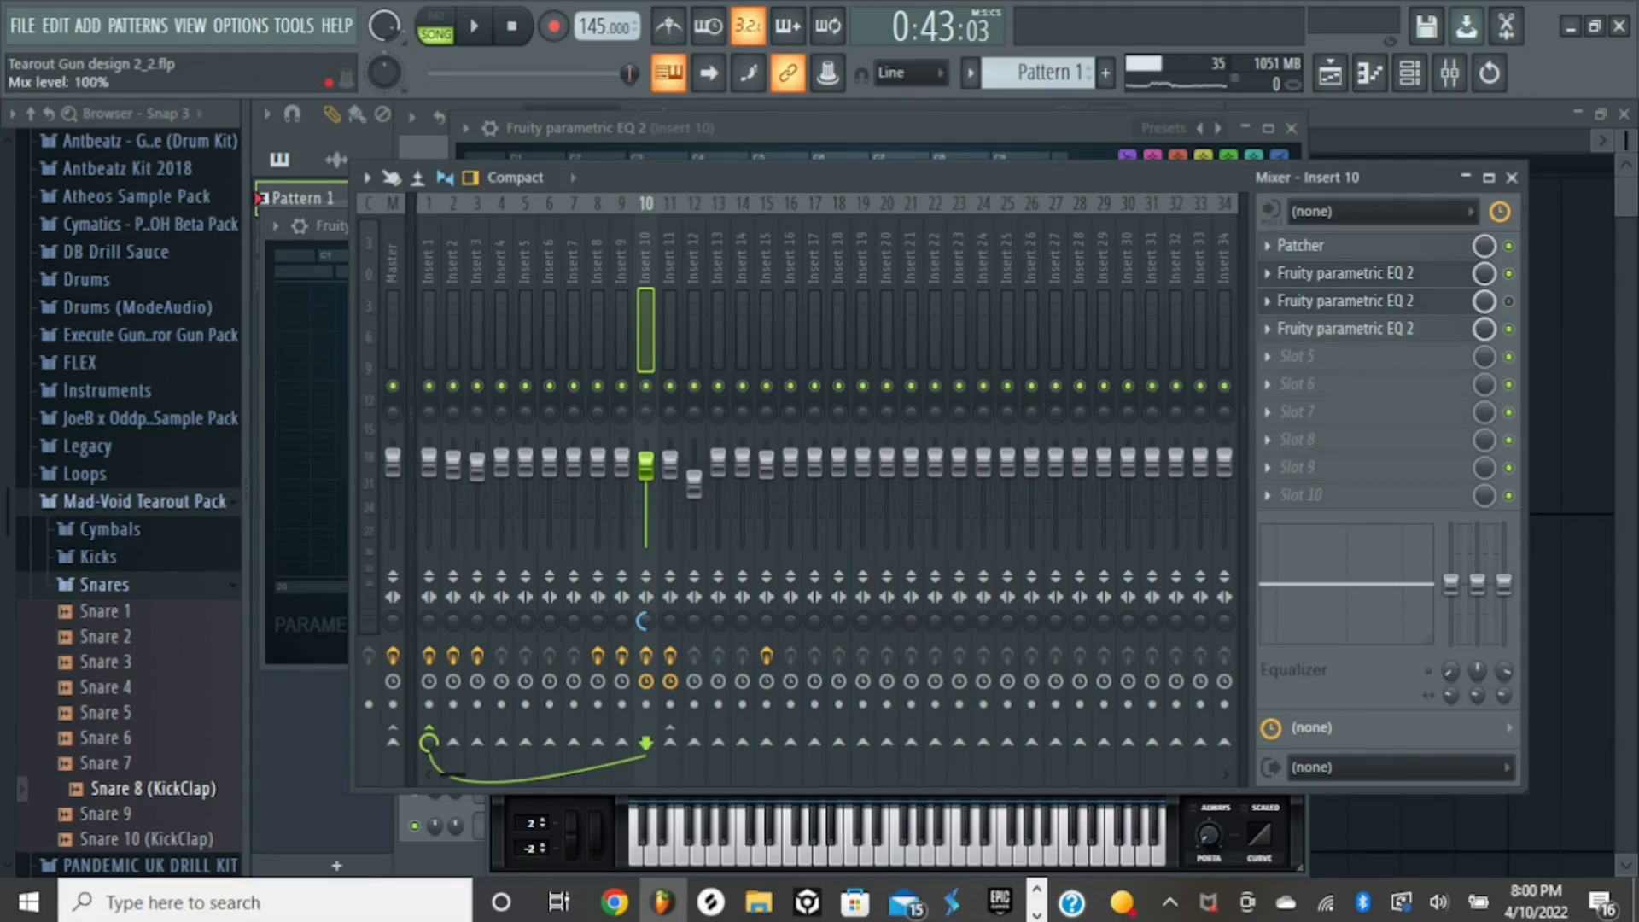
# - Open the Fruity parametric EQ 2 in the fourth slot and play the song to examine its narrow notches
pyautogui.click(1365, 329)
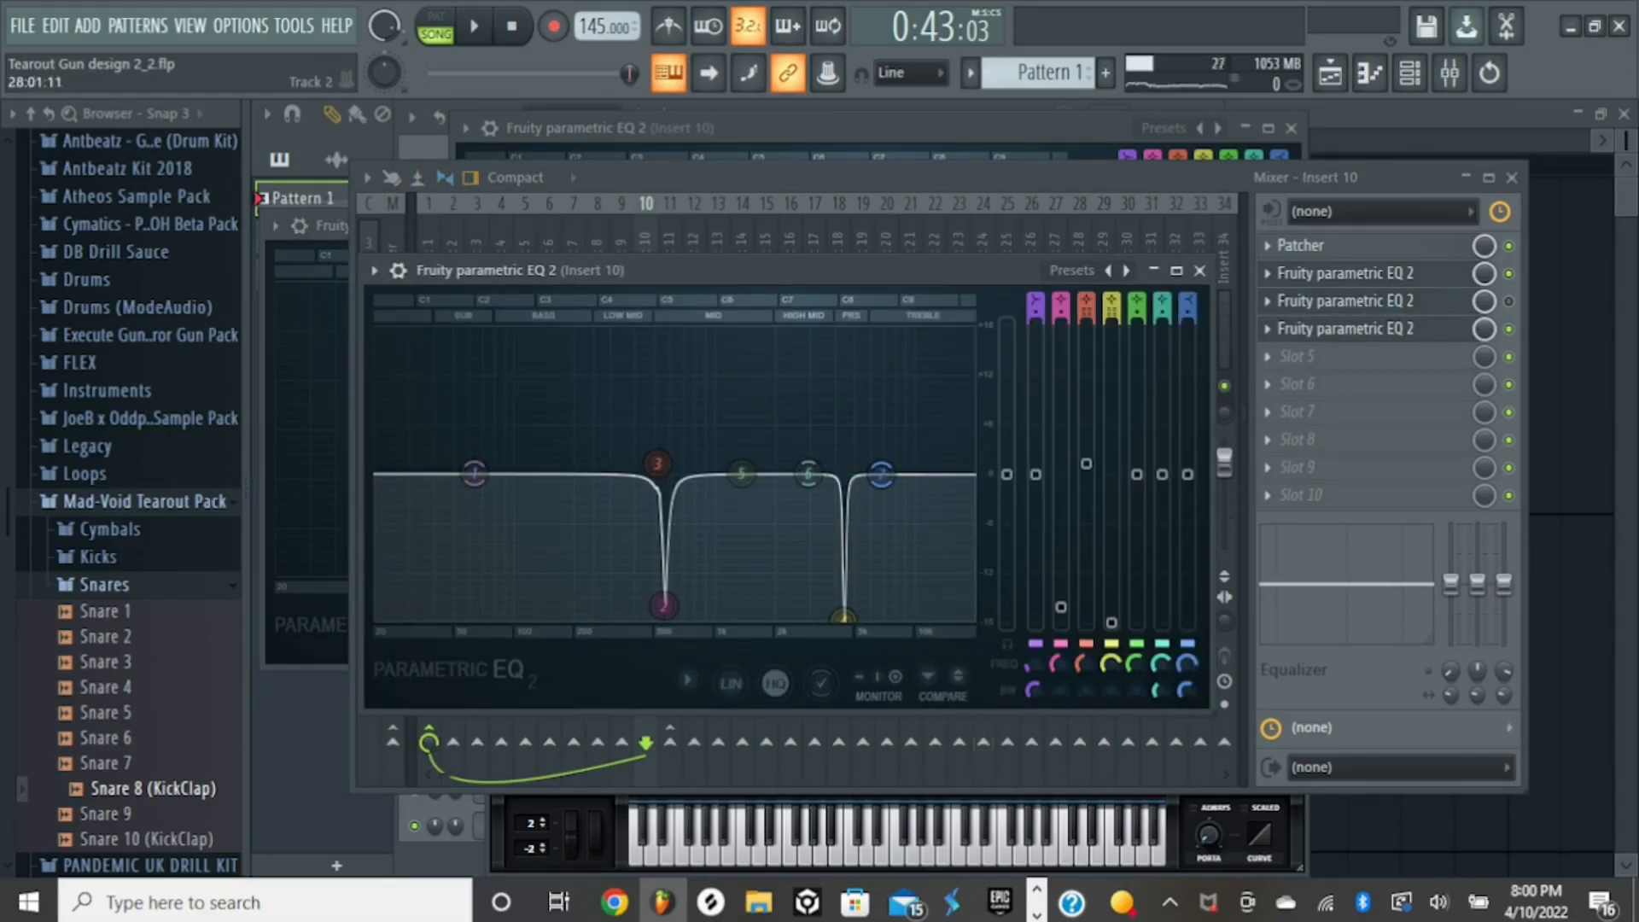
pyautogui.press('space')
pyautogui.press('space')
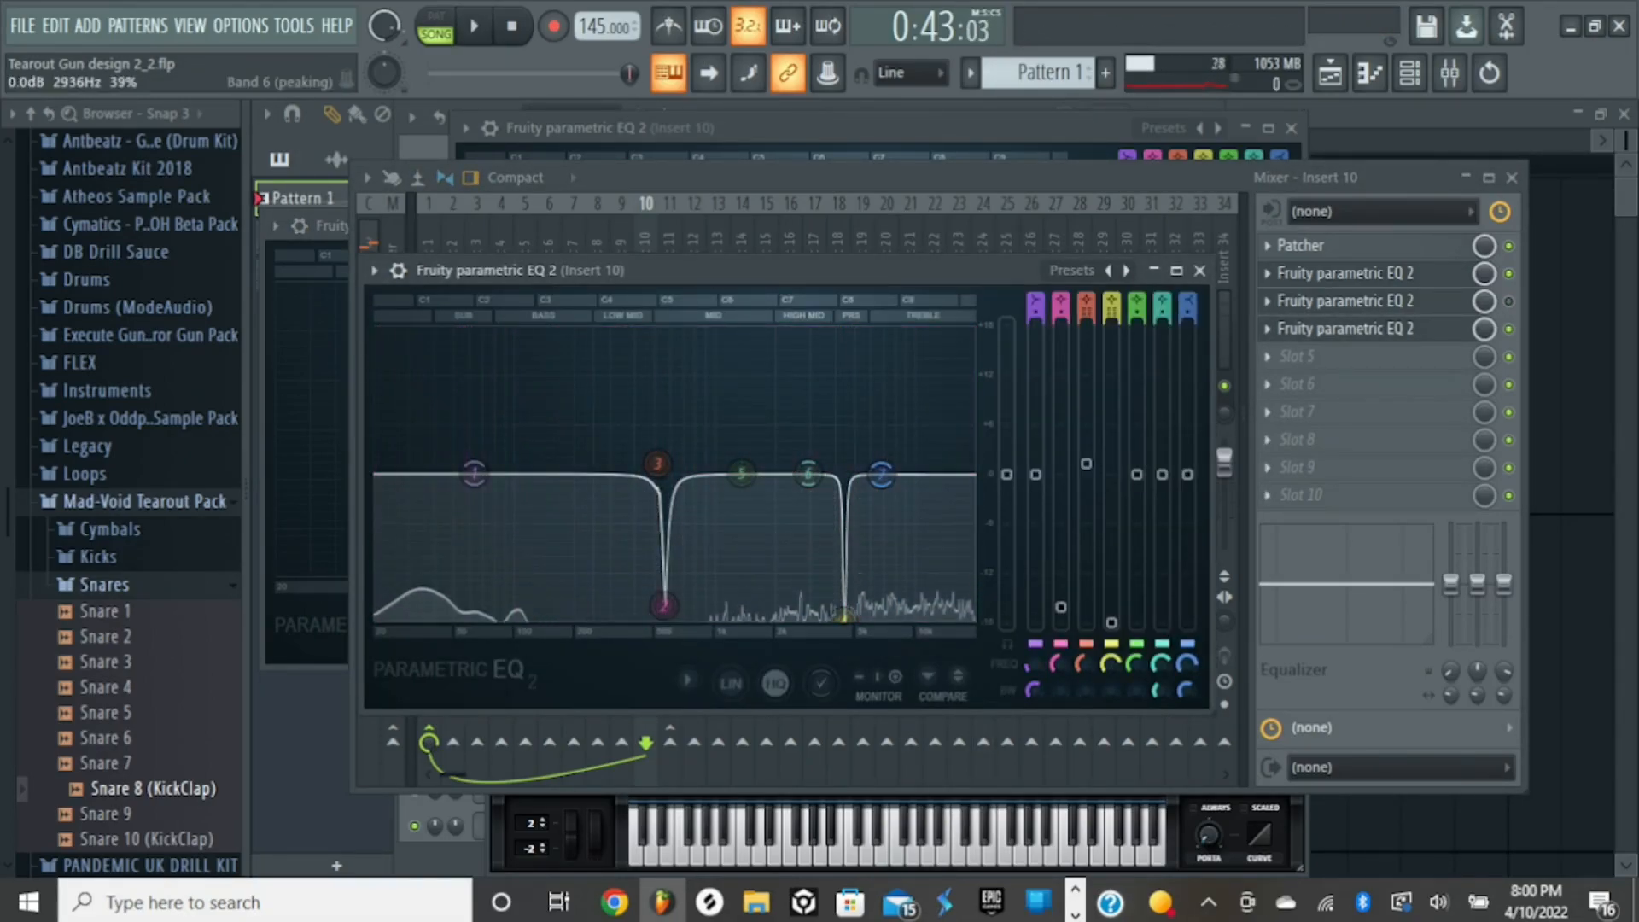
# - Compare the song with the fourth slot's EQ bypassed and with it re-enabled
pyautogui.click(1364, 329)
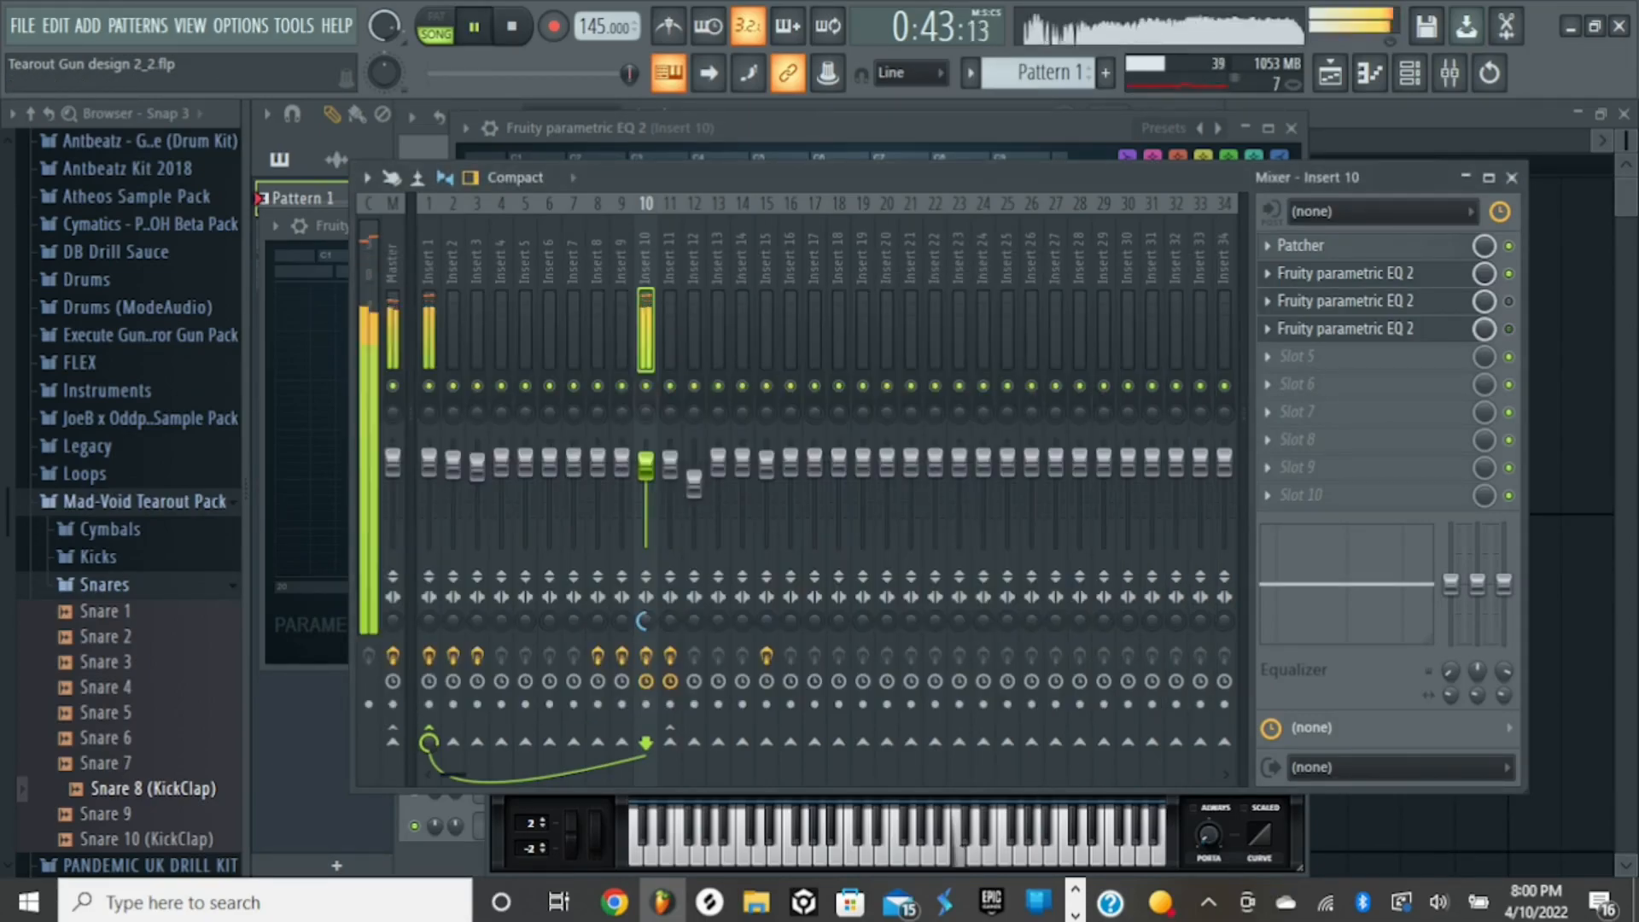
pyautogui.click(1345, 273)
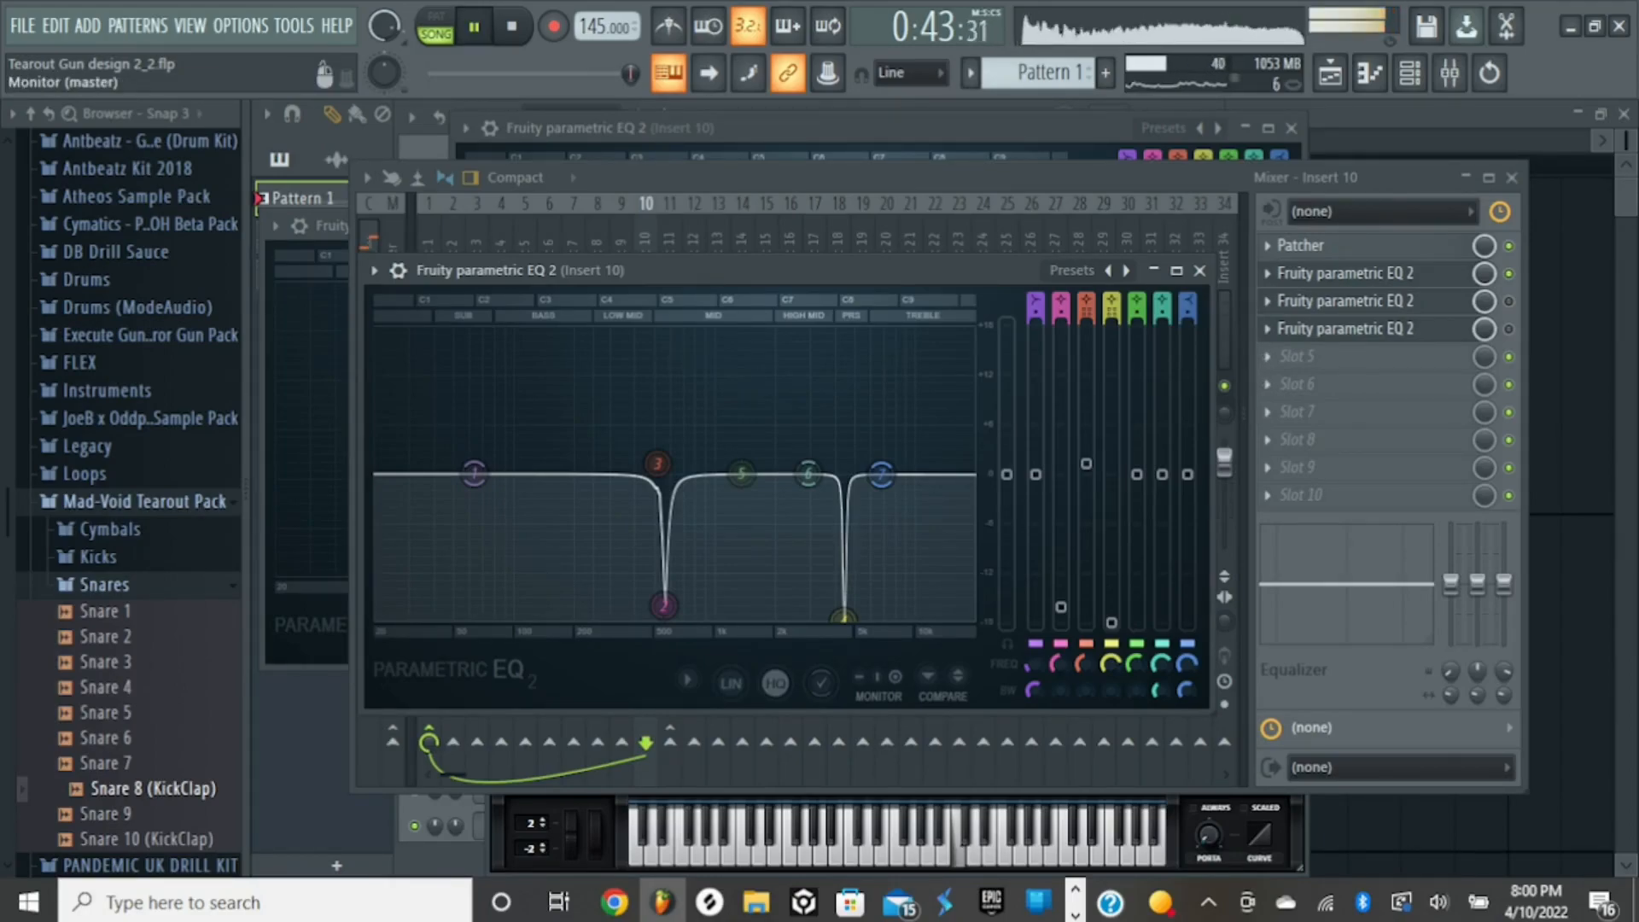
pyautogui.press('space')
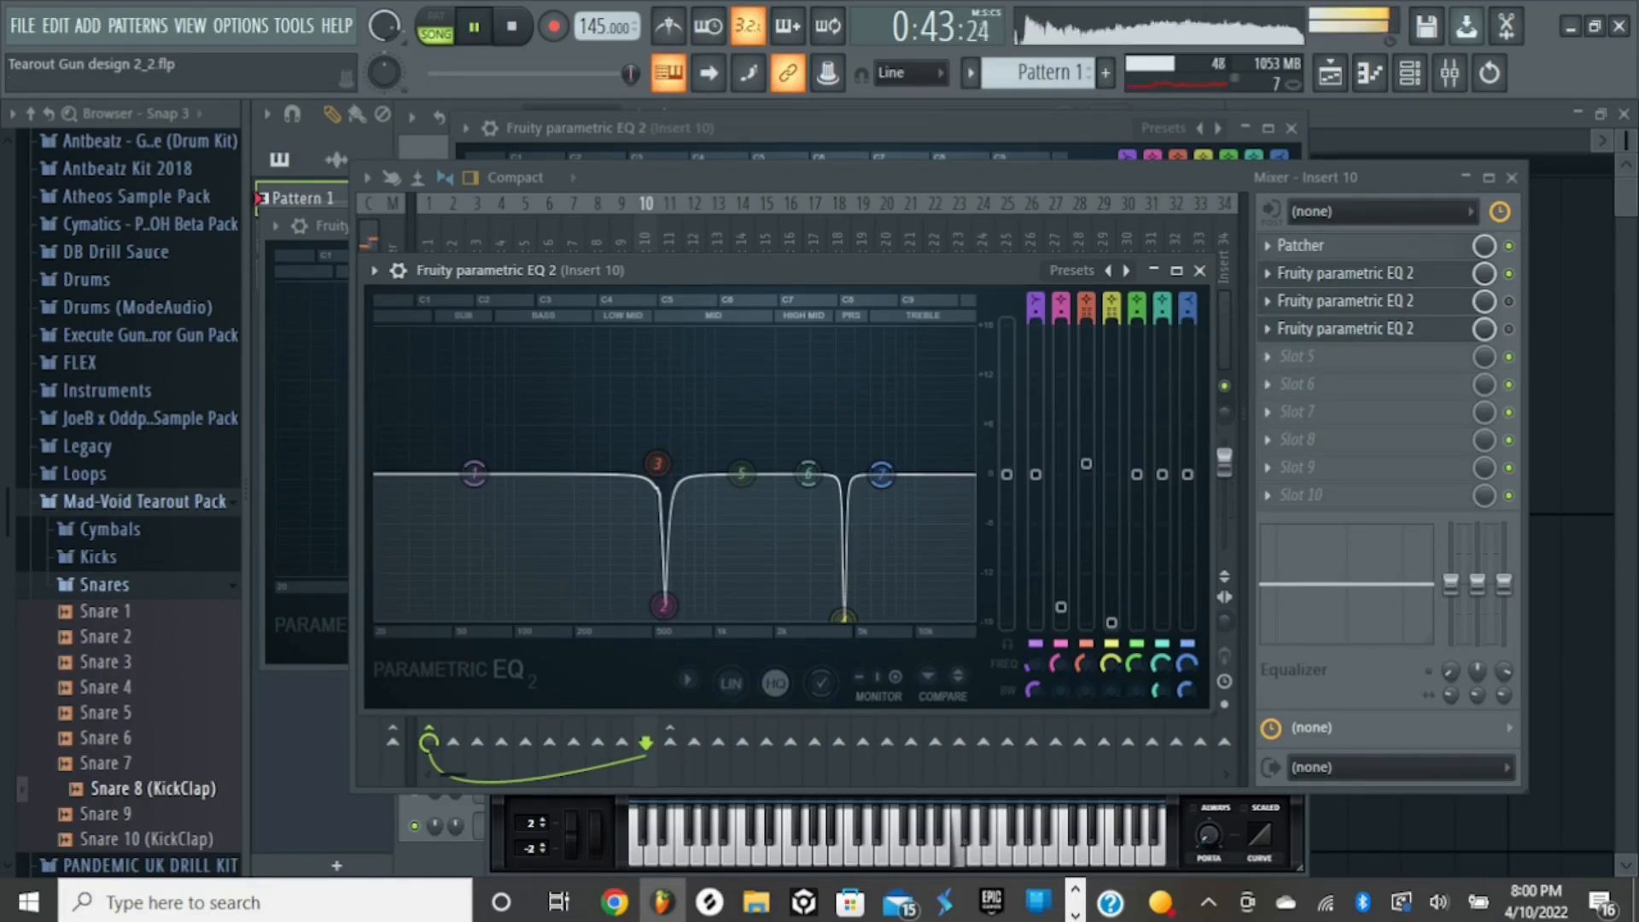
pyautogui.press('space')
pyautogui.click(1509, 329)
pyautogui.click(1346, 273)
pyautogui.press('space')
pyautogui.press('space')
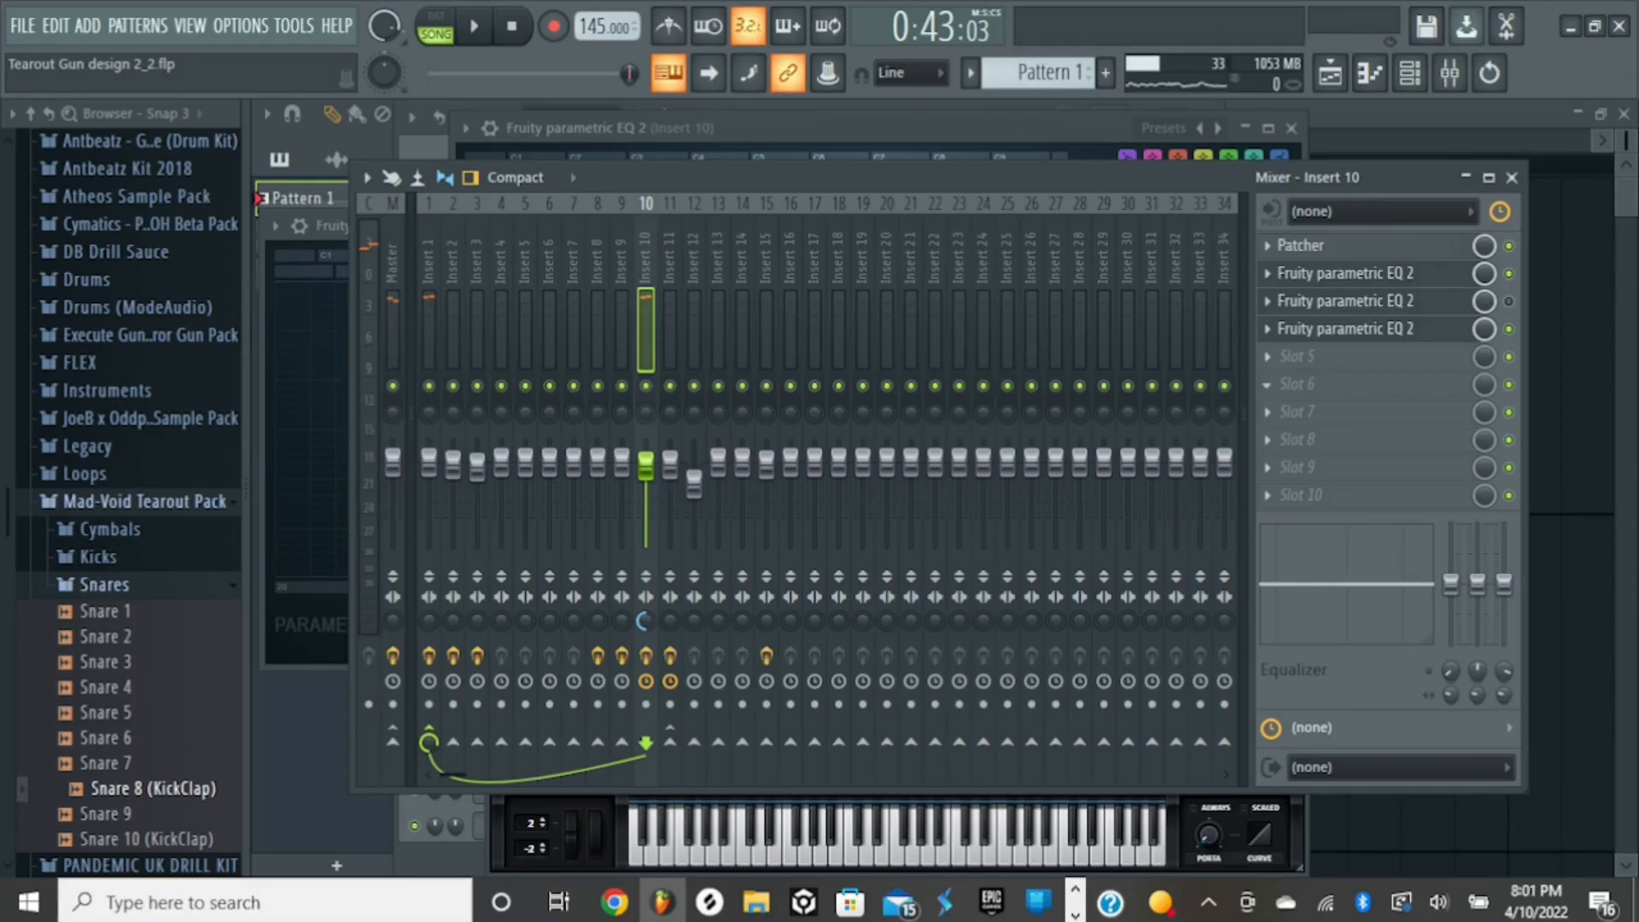
# - Close the mixer, the open EQ windows, Serum #3 and the channel rack to clear the playlist
pyautogui.click(1513, 177)
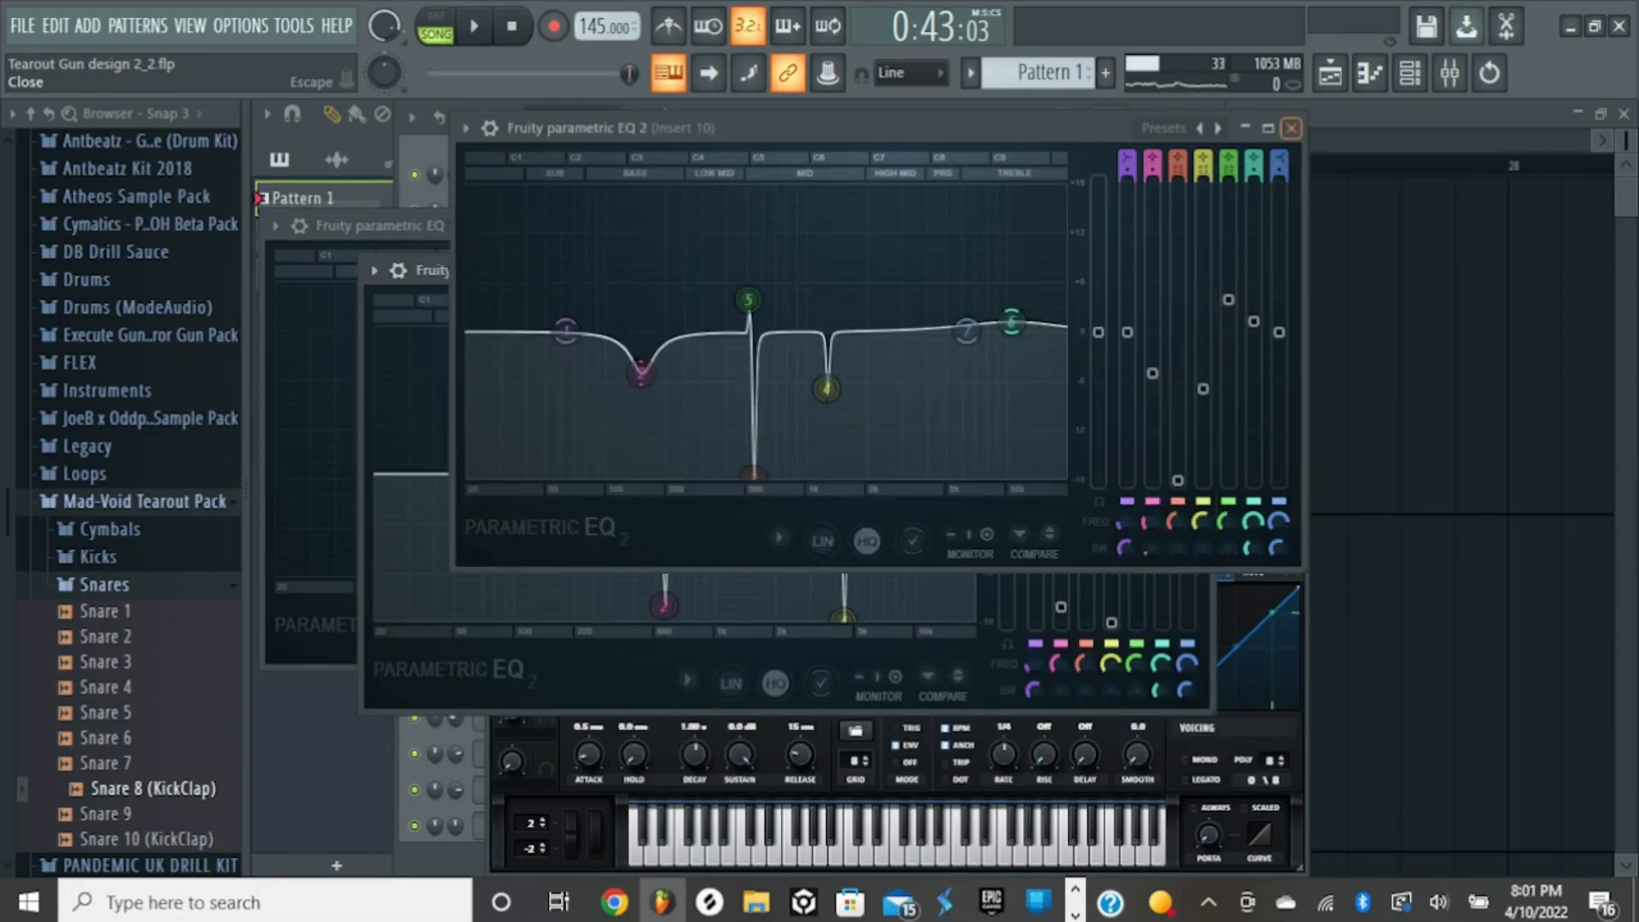
pyautogui.click(1292, 128)
pyautogui.click(1200, 270)
pyautogui.click(1027, 226)
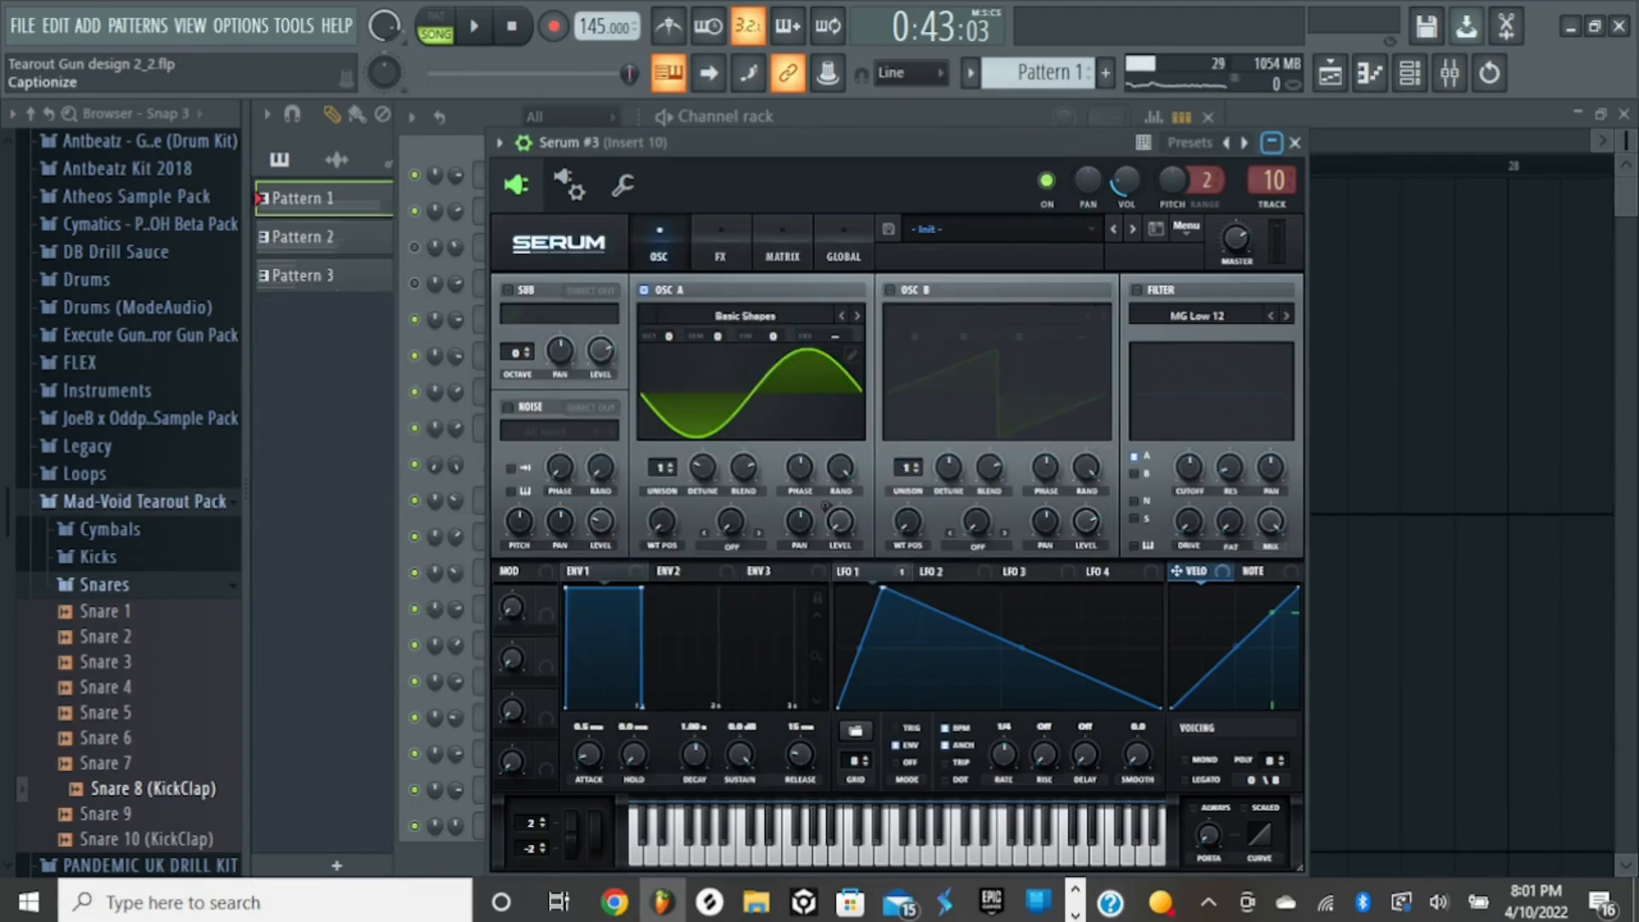
pyautogui.click(1295, 142)
pyautogui.click(1208, 117)
# - Open the sample settings of the rendered Tearout Gun design clip near bar 9 on Track 7
pyautogui.moveTo(1201, 141); pyautogui.dragTo(603, 141)
pyautogui.keyDown('ctrl'); pyautogui.click(1409, 165); pyautogui.keyUp('ctrl')
pyautogui.rightClick(561, 503)
pyautogui.rightClick(561, 504)
pyautogui.scroll(-6, 641, 478)
pyautogui.moveTo(1627, 140)
pyautogui.mouseDown()
pyautogui.moveTo(1627, 214)
pyautogui.moveTo(1627, 141)
pyautogui.mouseUp()
pyautogui.moveTo(1225, 141); pyautogui.dragTo(794, 141)
pyautogui.doubleClick(841, 316)
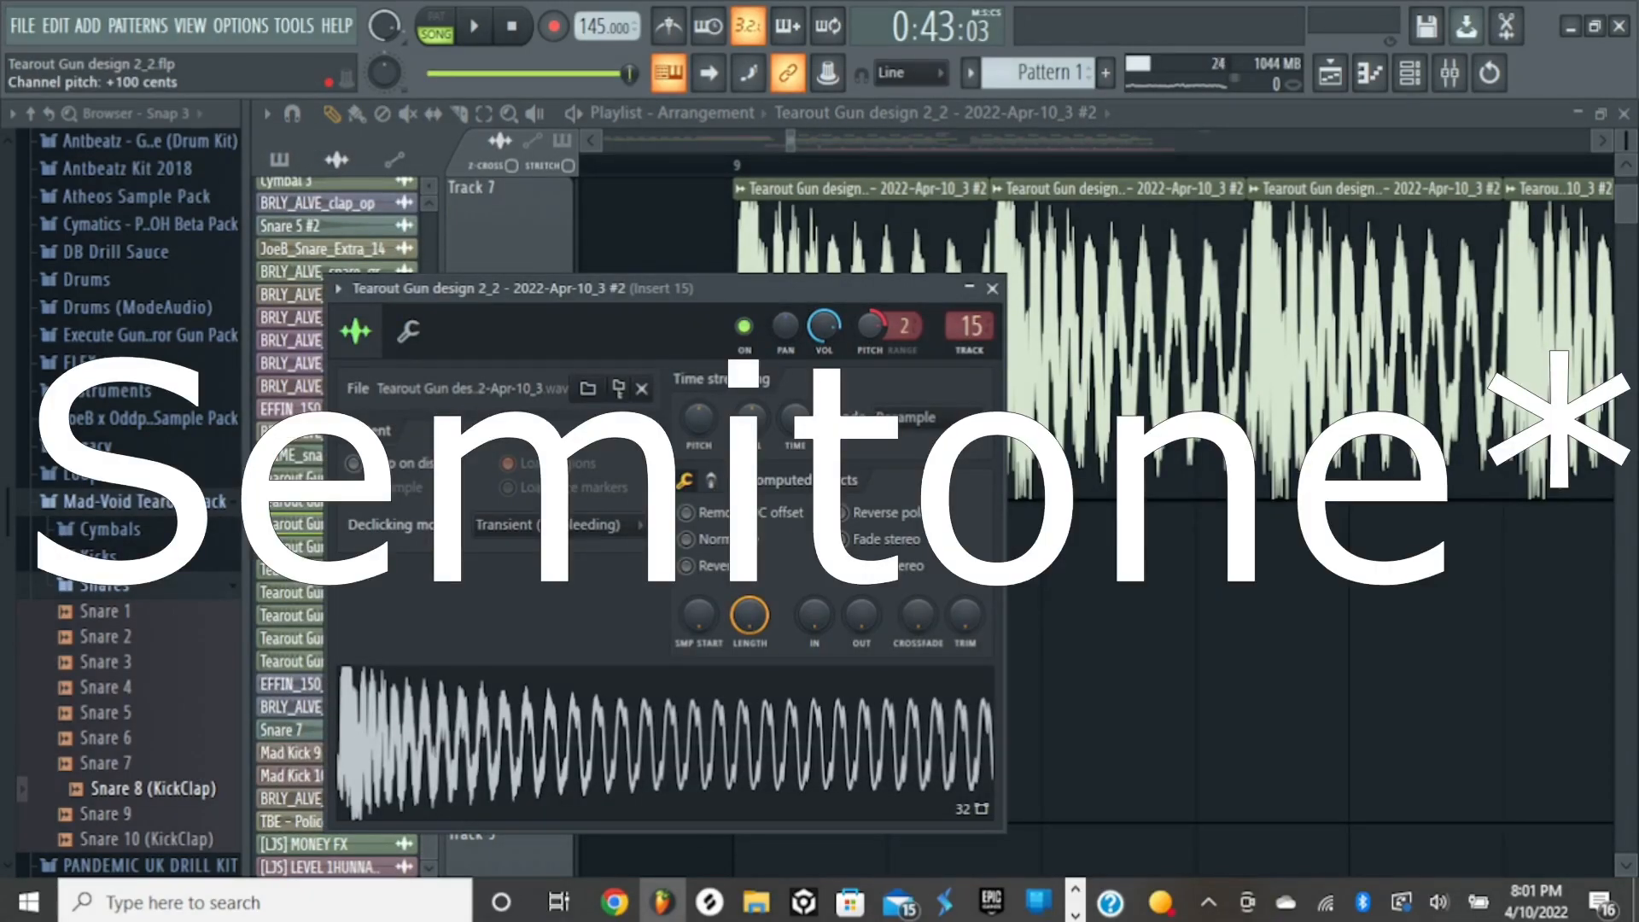
# - Preview the rendered gun sample from its channel settings and close them
pyautogui.press('q')
pyautogui.press('q')
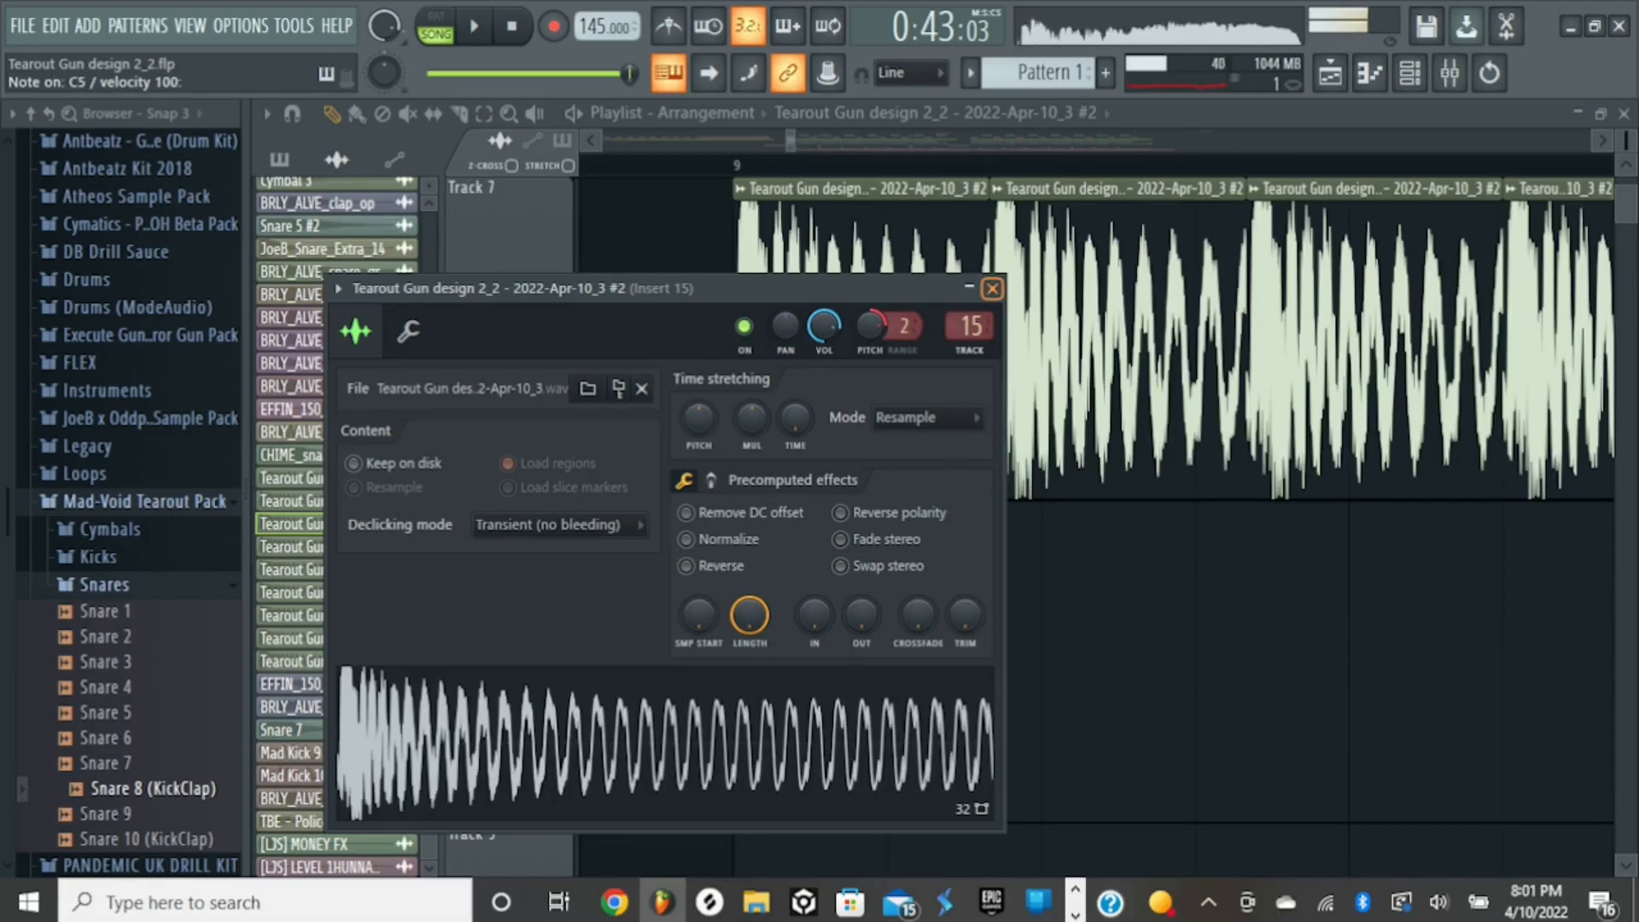
pyautogui.click(992, 289)
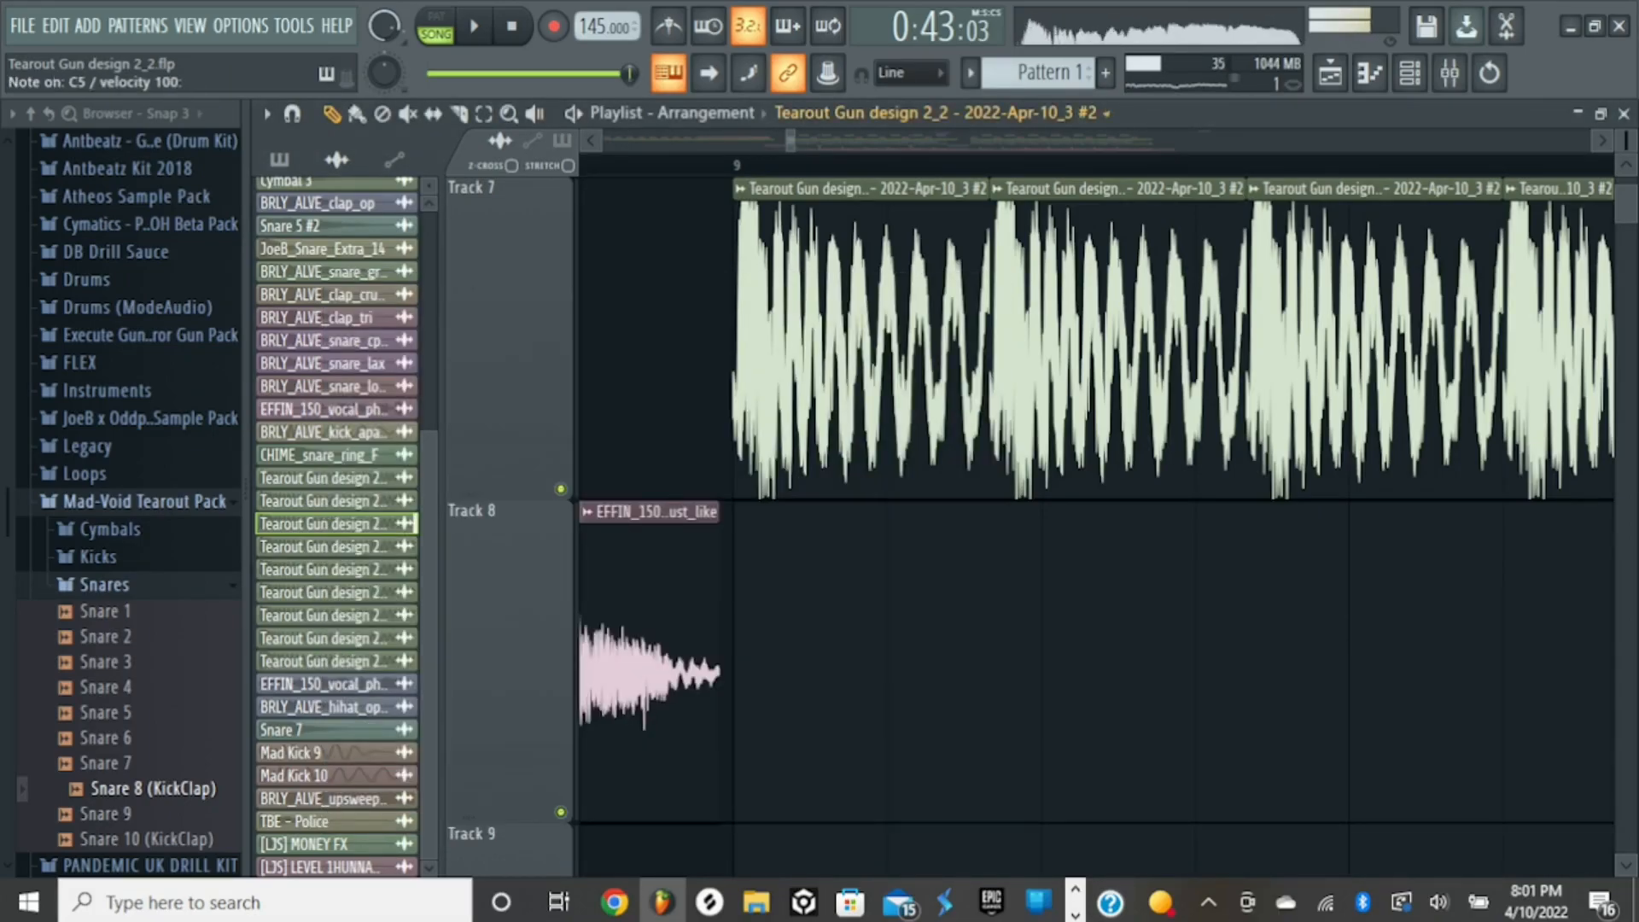
# - Show the whole arrangement in the playlist and play the drop from bar 9
pyautogui.moveTo(795, 141); pyautogui.dragTo(1378, 141)
pyautogui.hscroll(-5, 1078, 359)
pyautogui.scroll(5, 1082, 546)
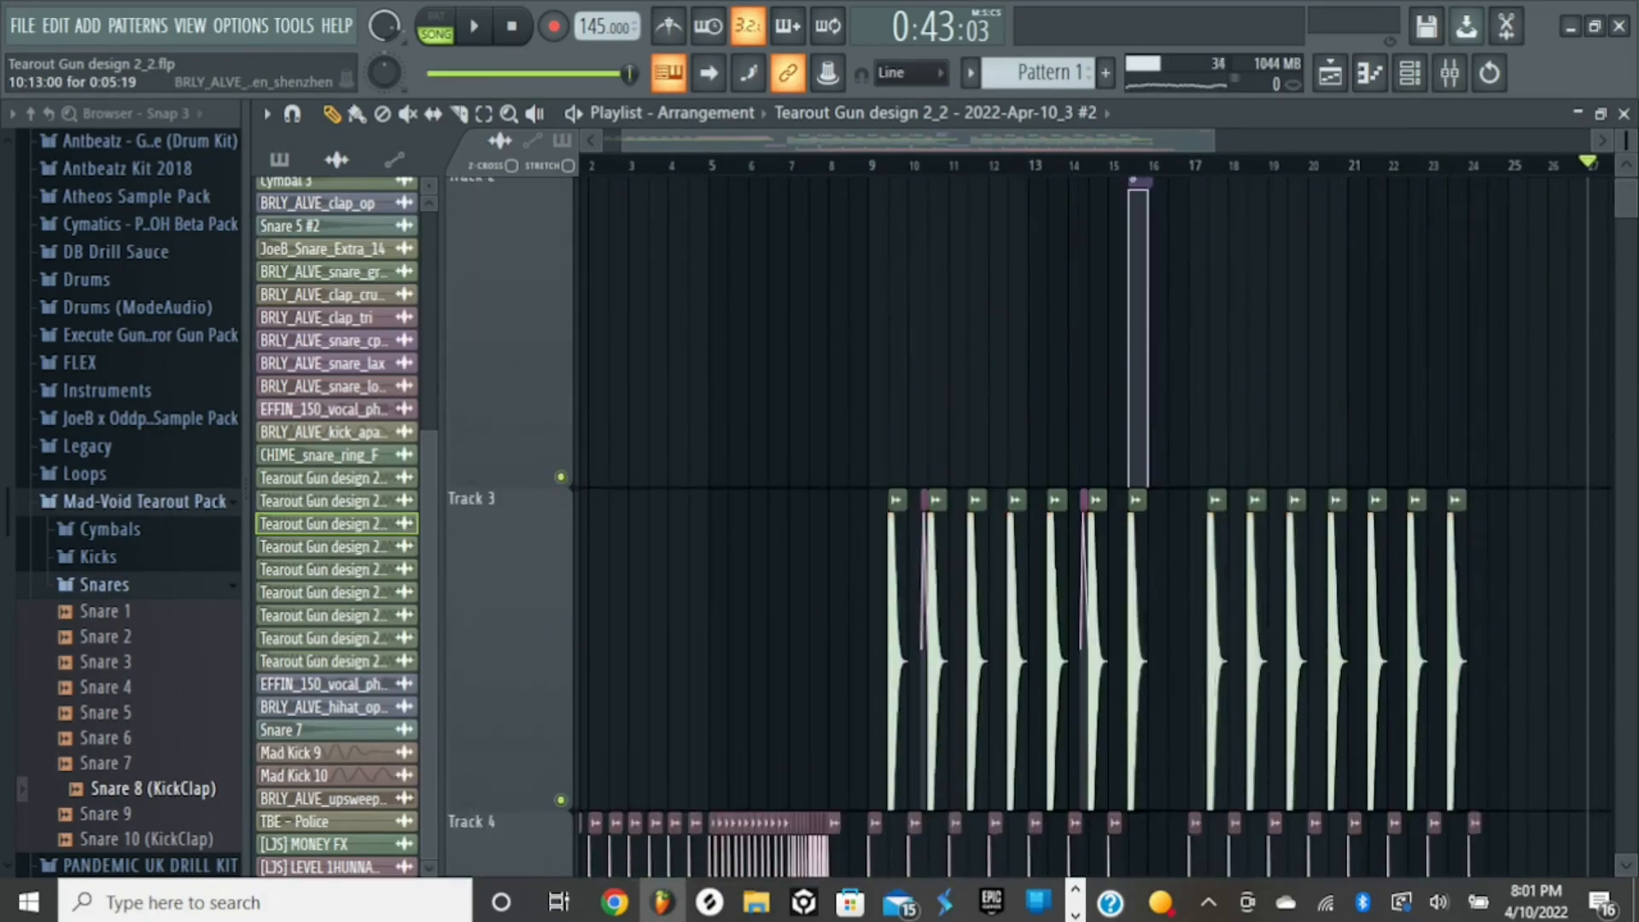
pyautogui.moveTo(1626, 140); pyautogui.dragTo(1627, 213)
pyautogui.click(866, 164)
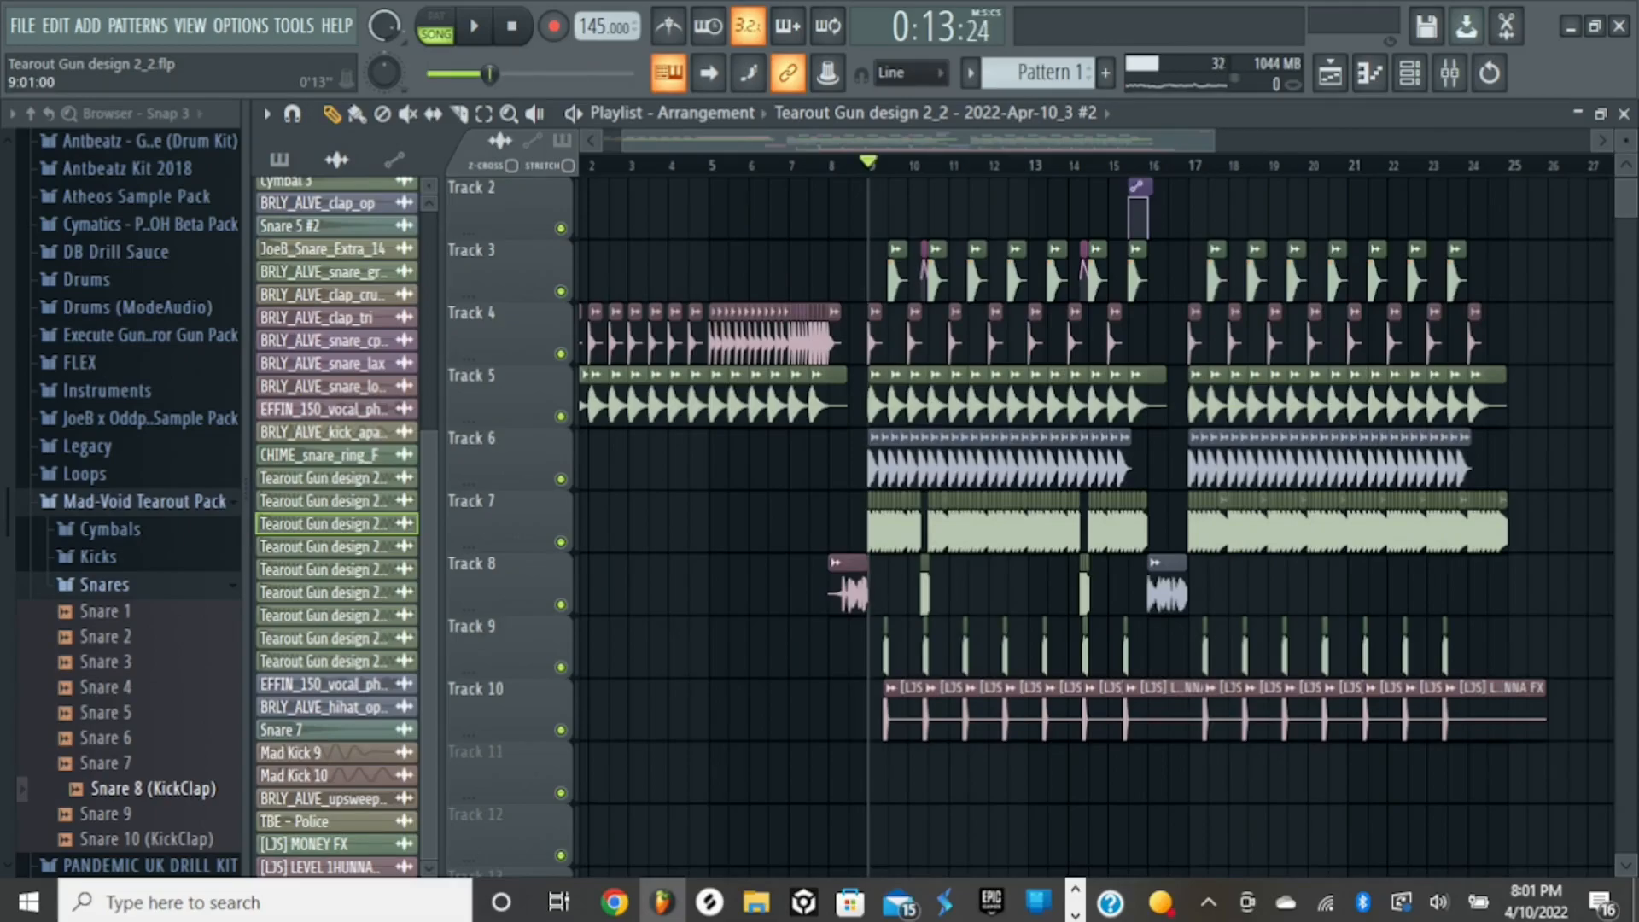
pyautogui.press('space')
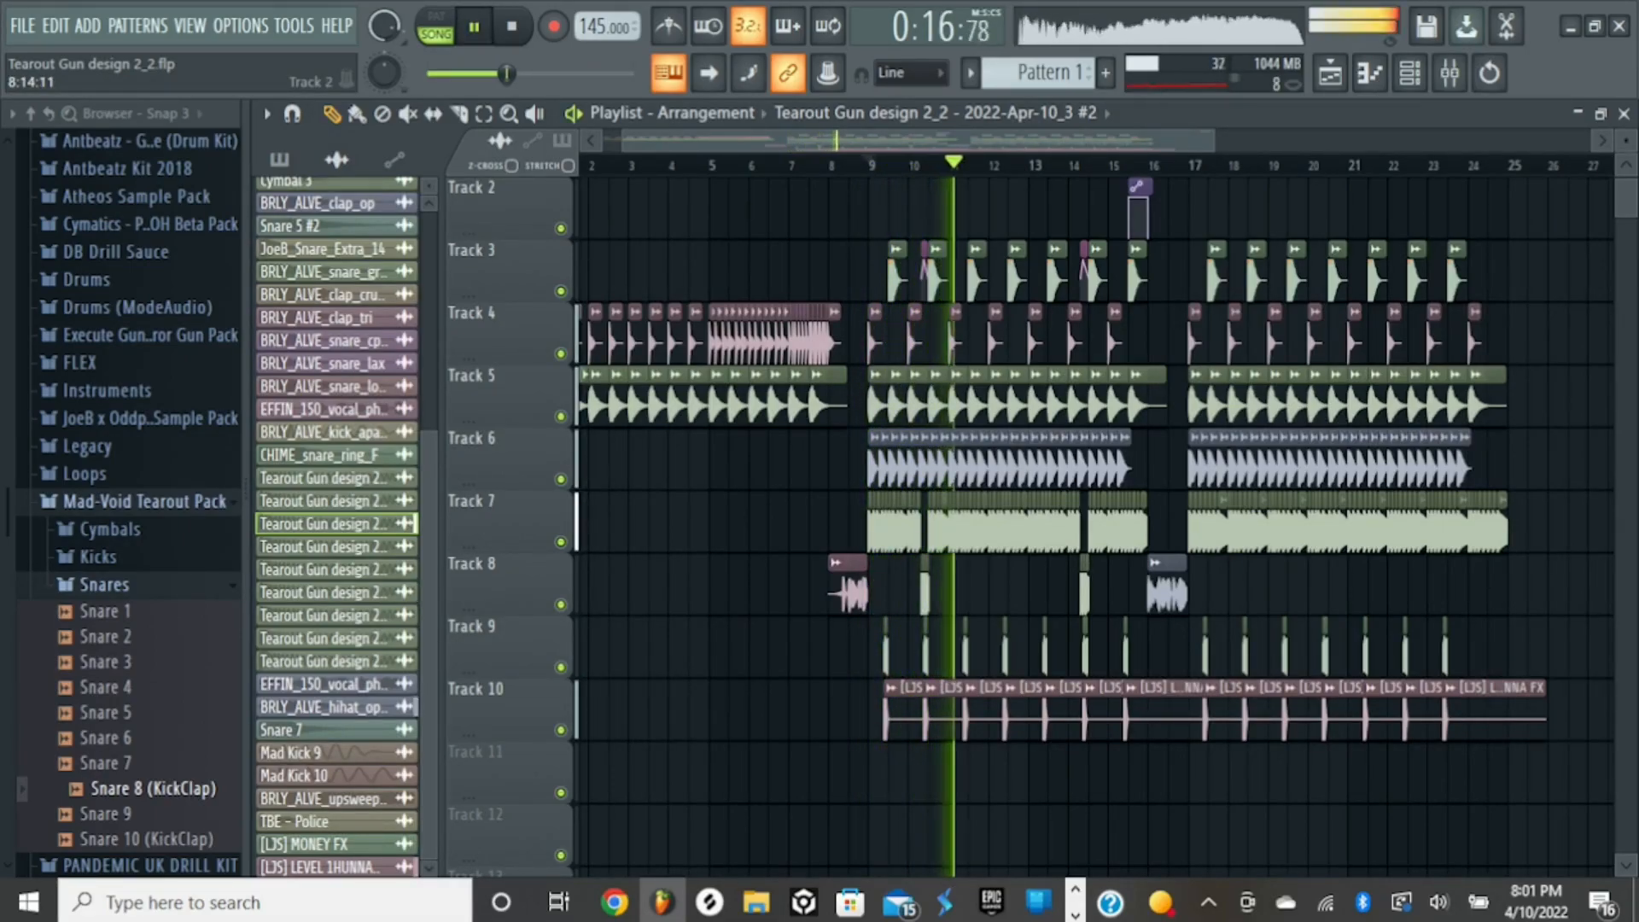
pyautogui.scroll(1, 1093, 529)
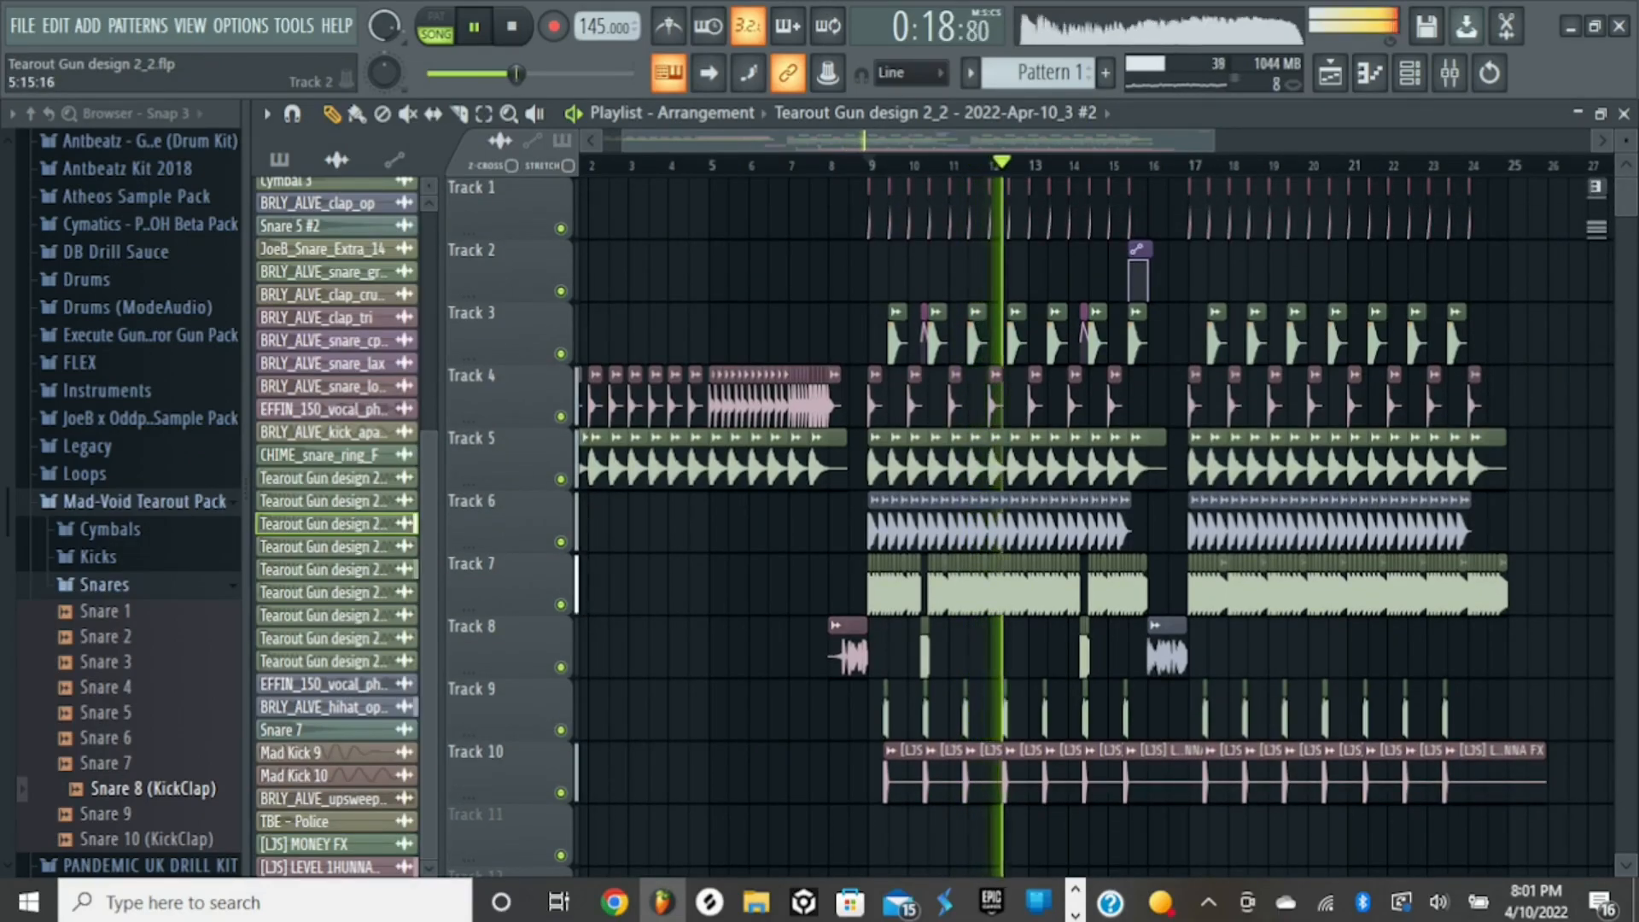
pyautogui.press('space')
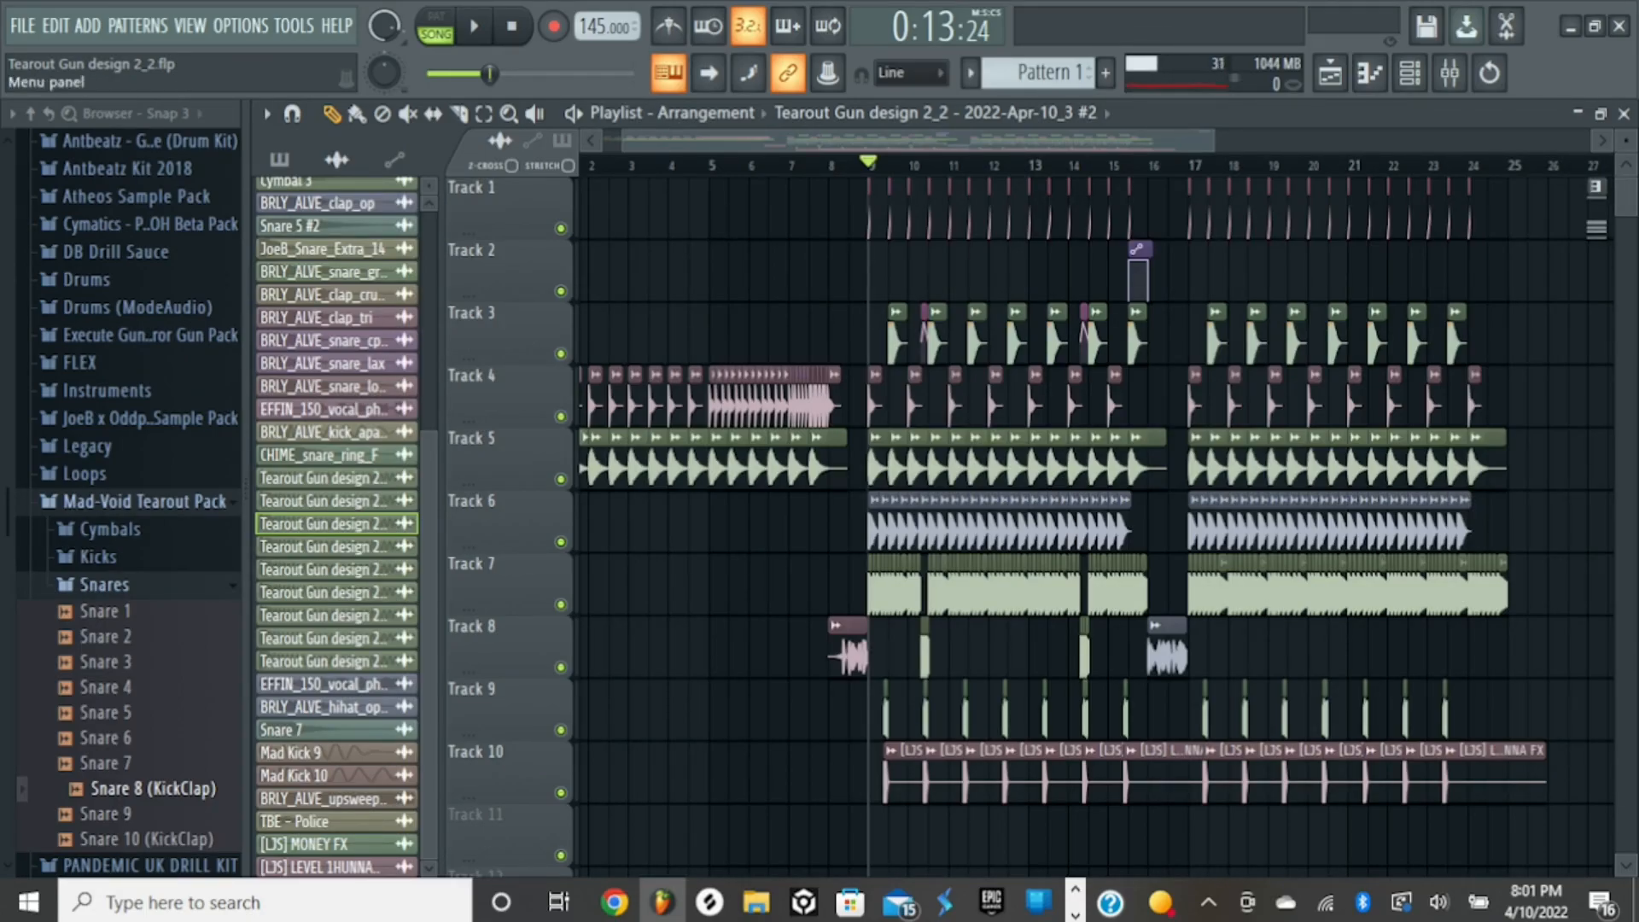
# - Save the project, open the recent project Tearout Gun design 2.flp, and dismiss its plugin warning and EQ window
pyautogui.click(22, 26)
pyautogui.click(44, 137)
pyautogui.click(23, 25)
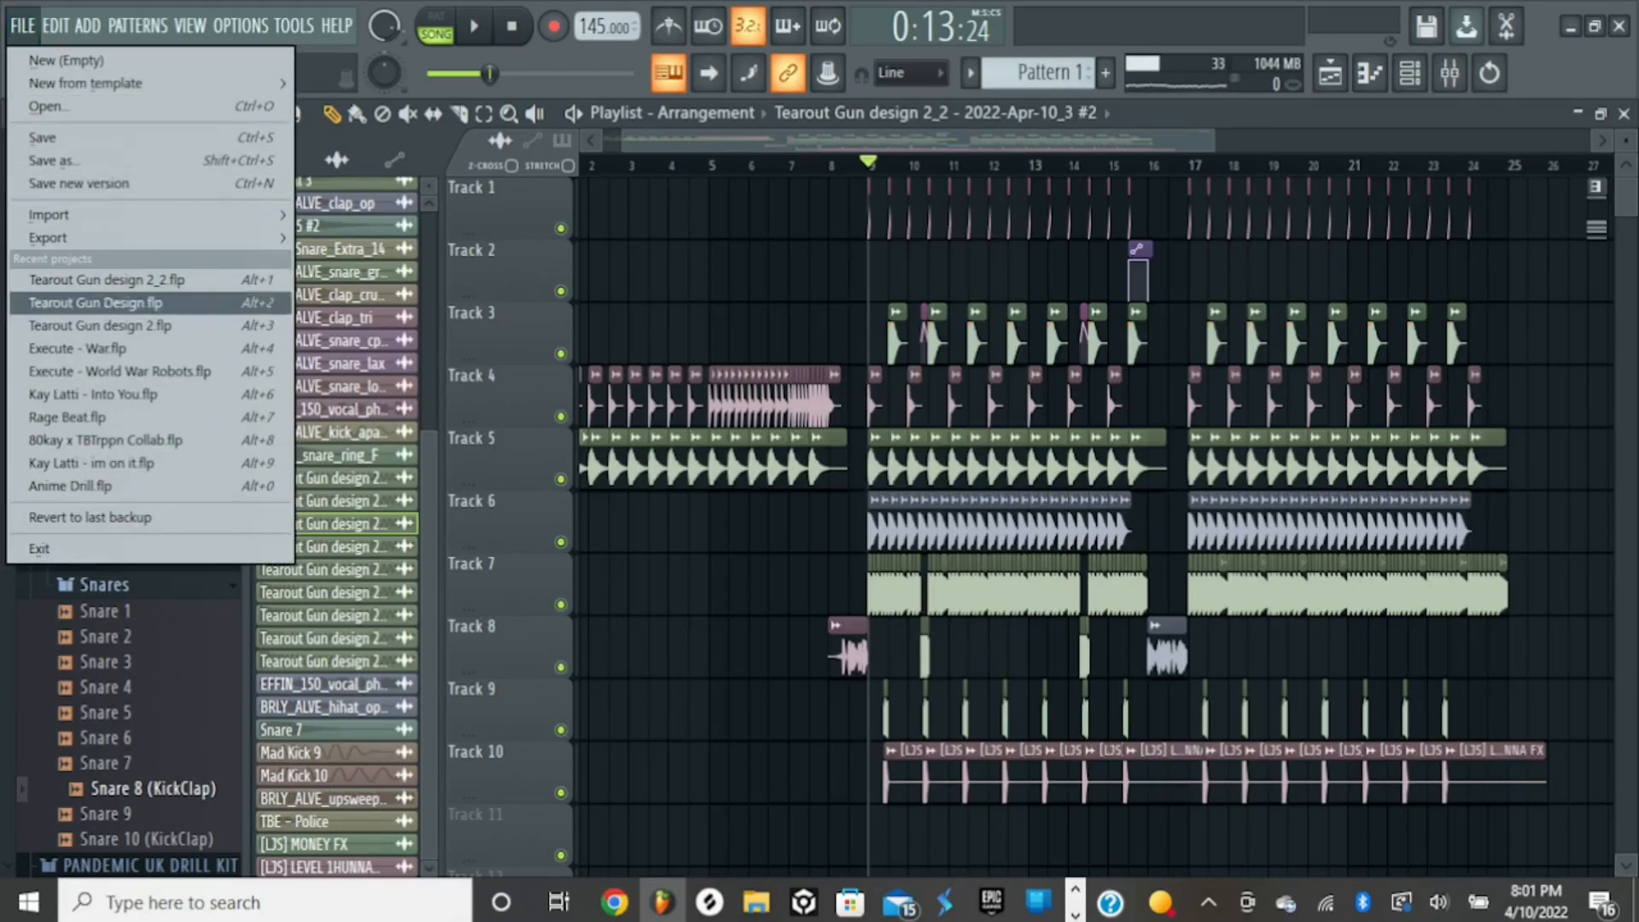
pyautogui.click(94, 325)
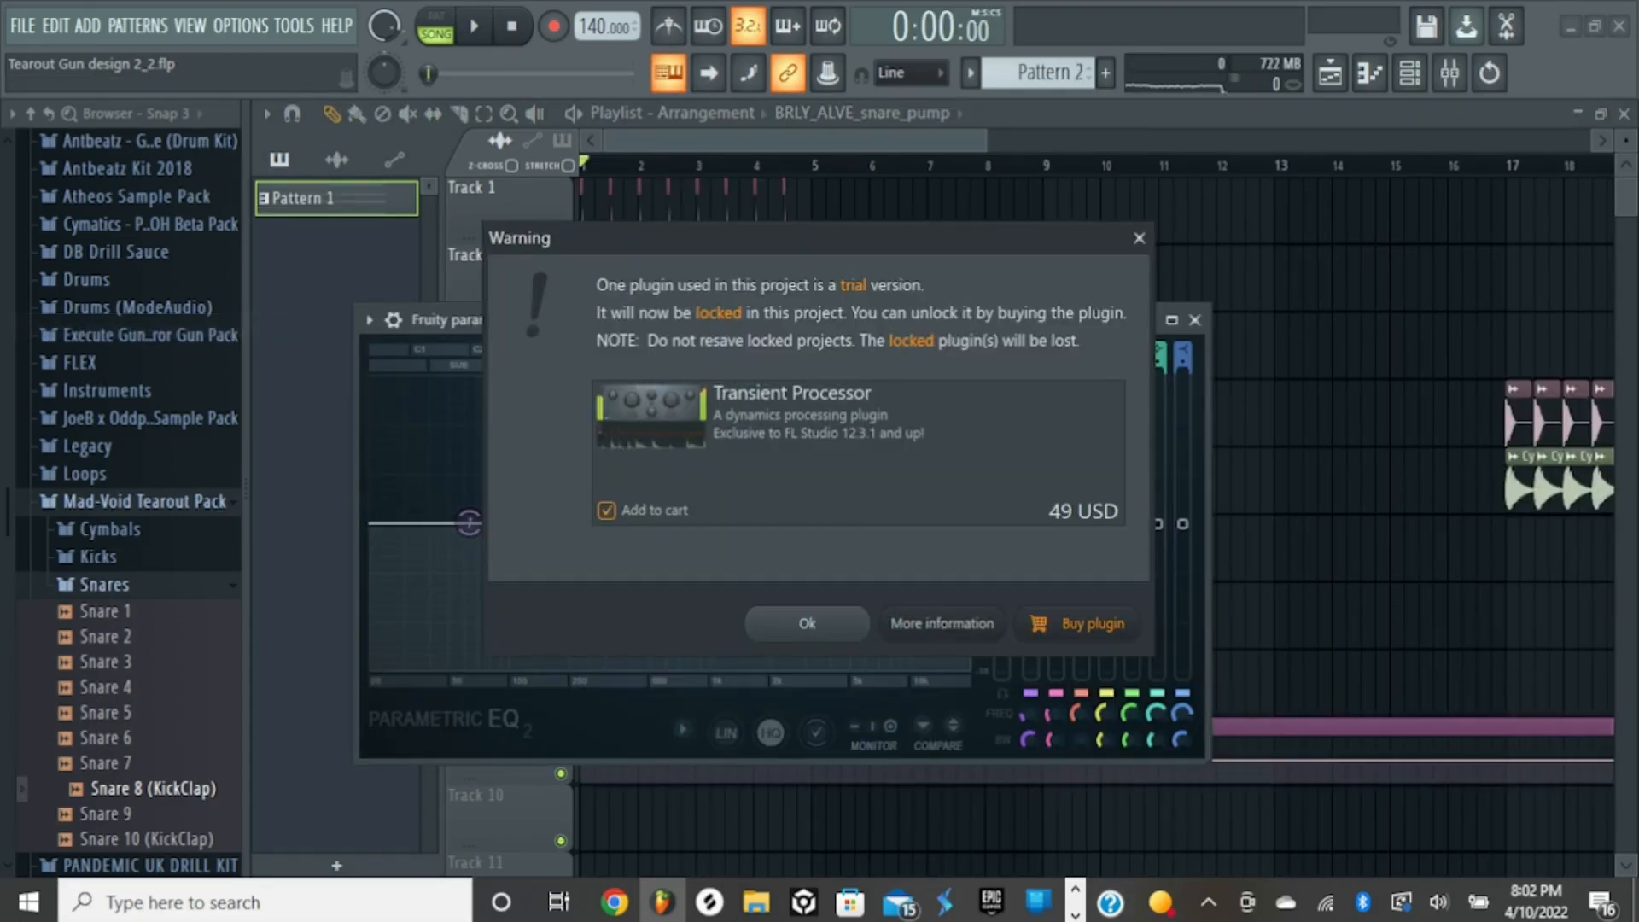
pyautogui.click(806, 624)
pyautogui.click(1195, 320)
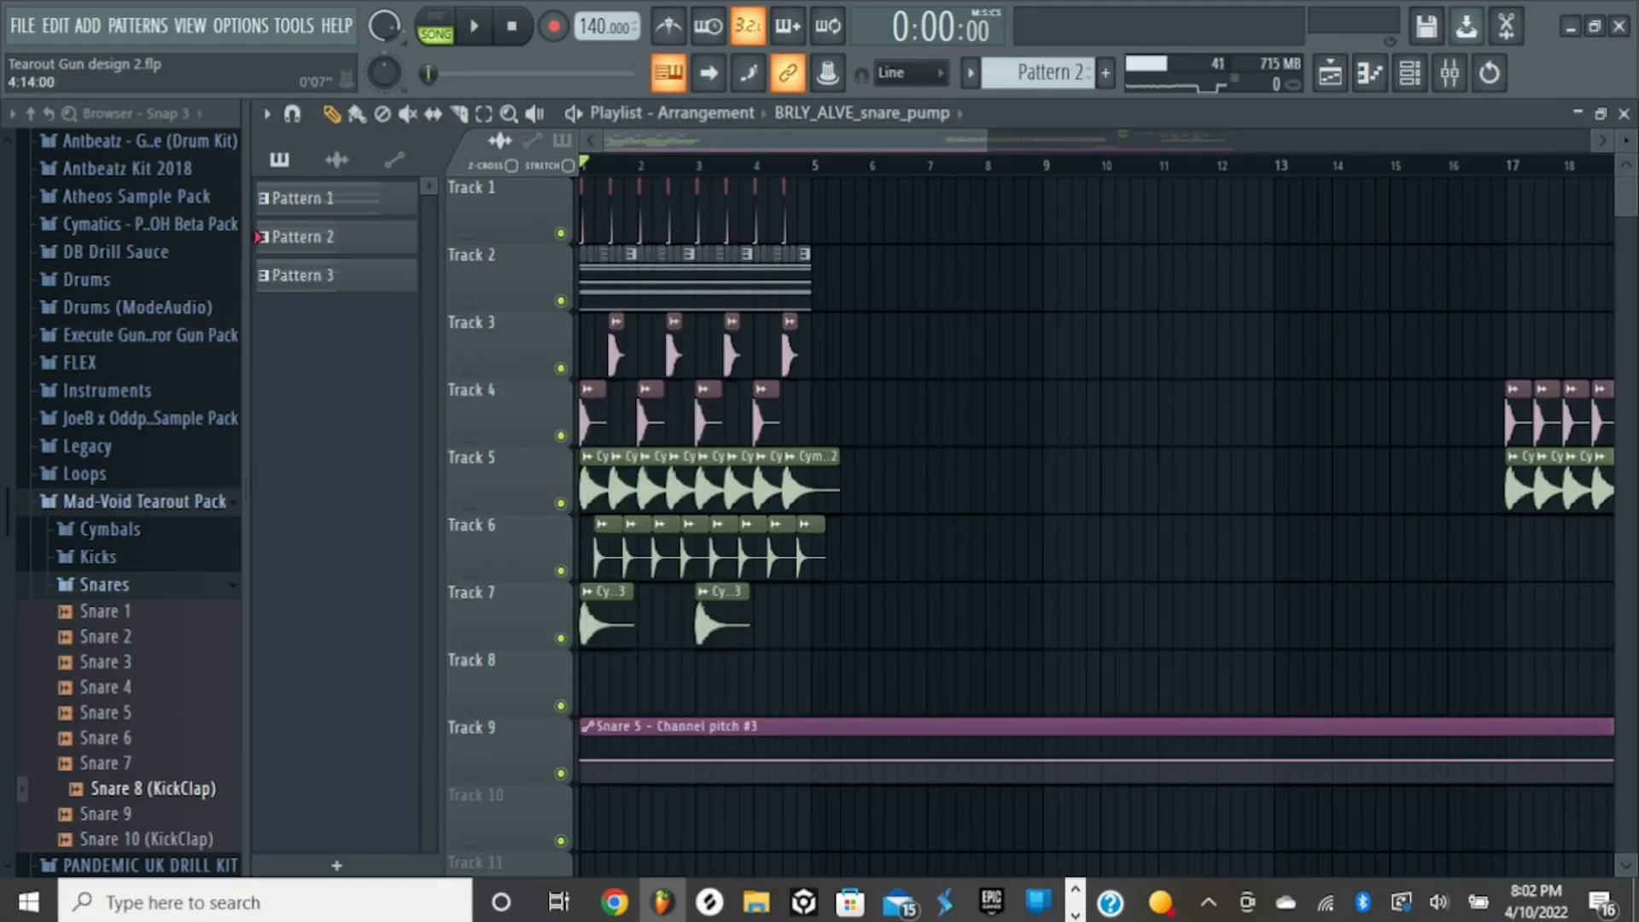
# - Find the gun section starting at bar 25 in the playlist and play it
pyautogui.press('space')
pyautogui.moveTo(985, 140); pyautogui.dragTo(1228, 140)
pyautogui.press('space')
pyautogui.click(1050, 165)
pyautogui.press('space')
pyautogui.click(687, 164)
# - Lower the volume fader of Insert 10 in the mixer, close the mixer, and stop playback
pyautogui.click(1450, 73)
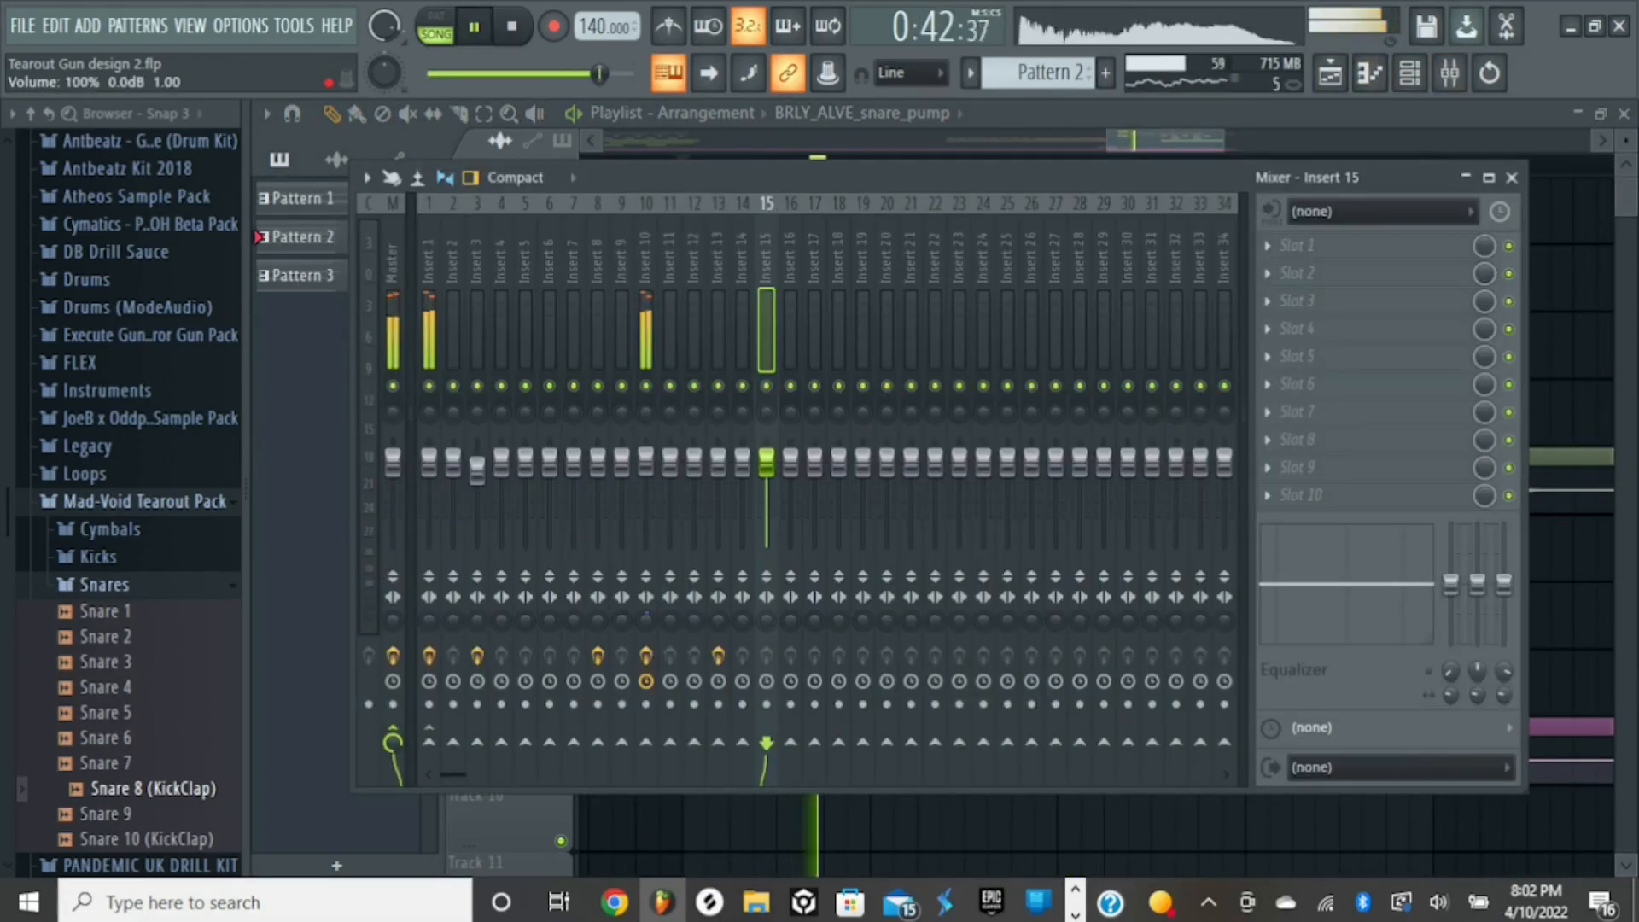
pyautogui.click(646, 465)
pyautogui.moveTo(647, 463); pyautogui.dragTo(646, 484)
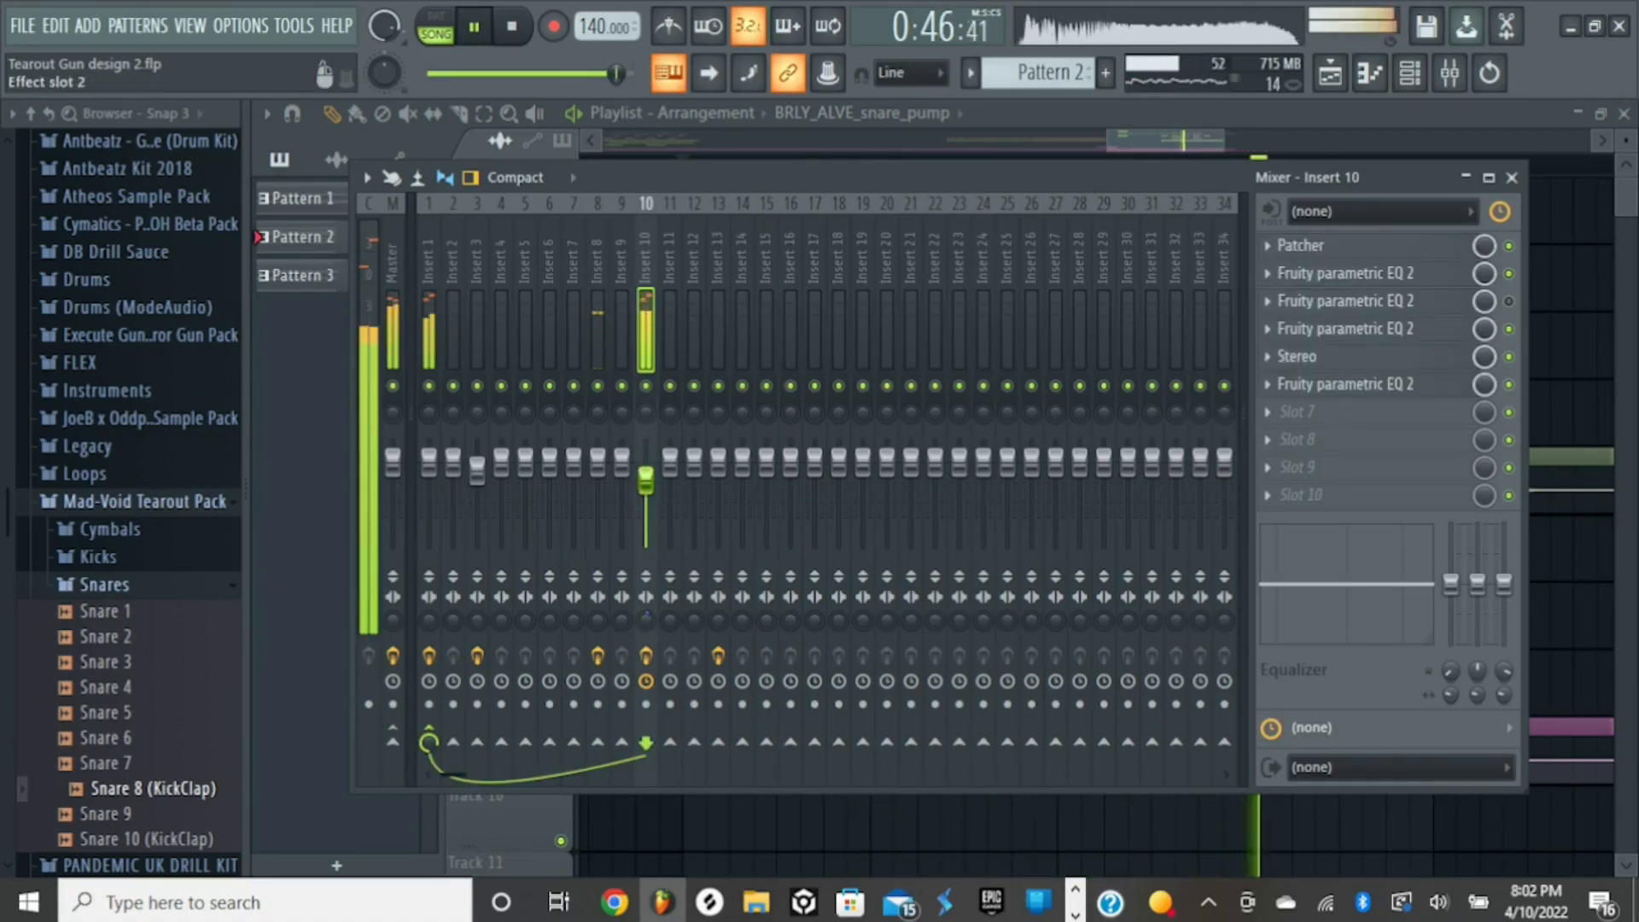
pyautogui.click(1512, 178)
pyautogui.press('space')
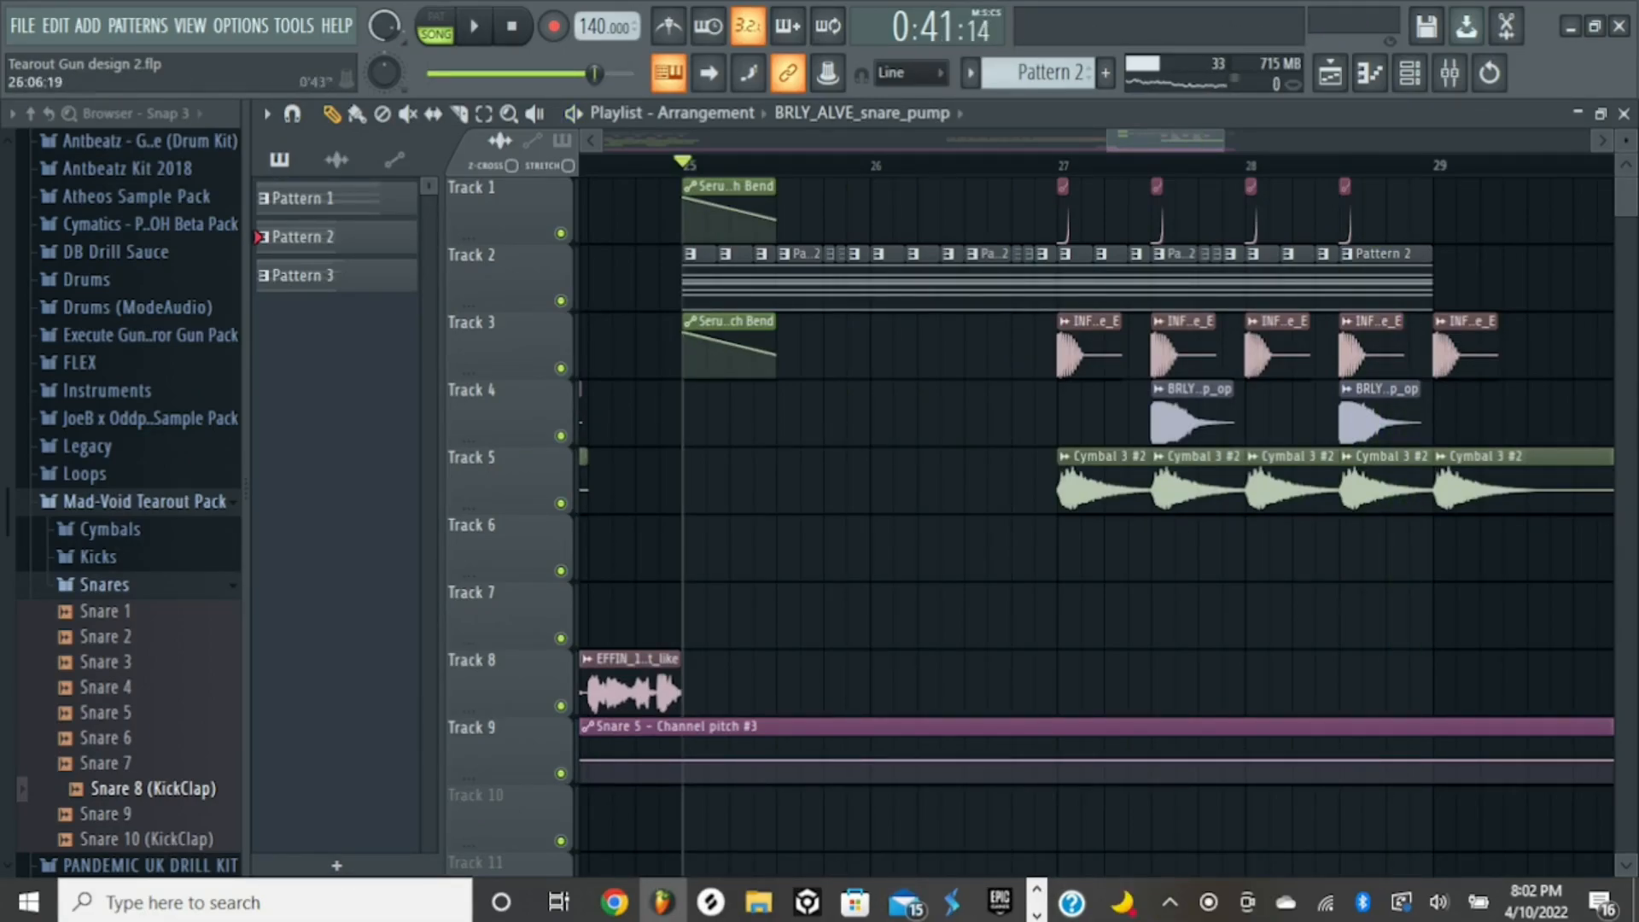
# - Solo Track 3 and re-enable Tracks 2 and 1 so only the first three tracks are active
pyautogui.rightClick(561, 368)
pyautogui.click(561, 300)
pyautogui.click(561, 234)
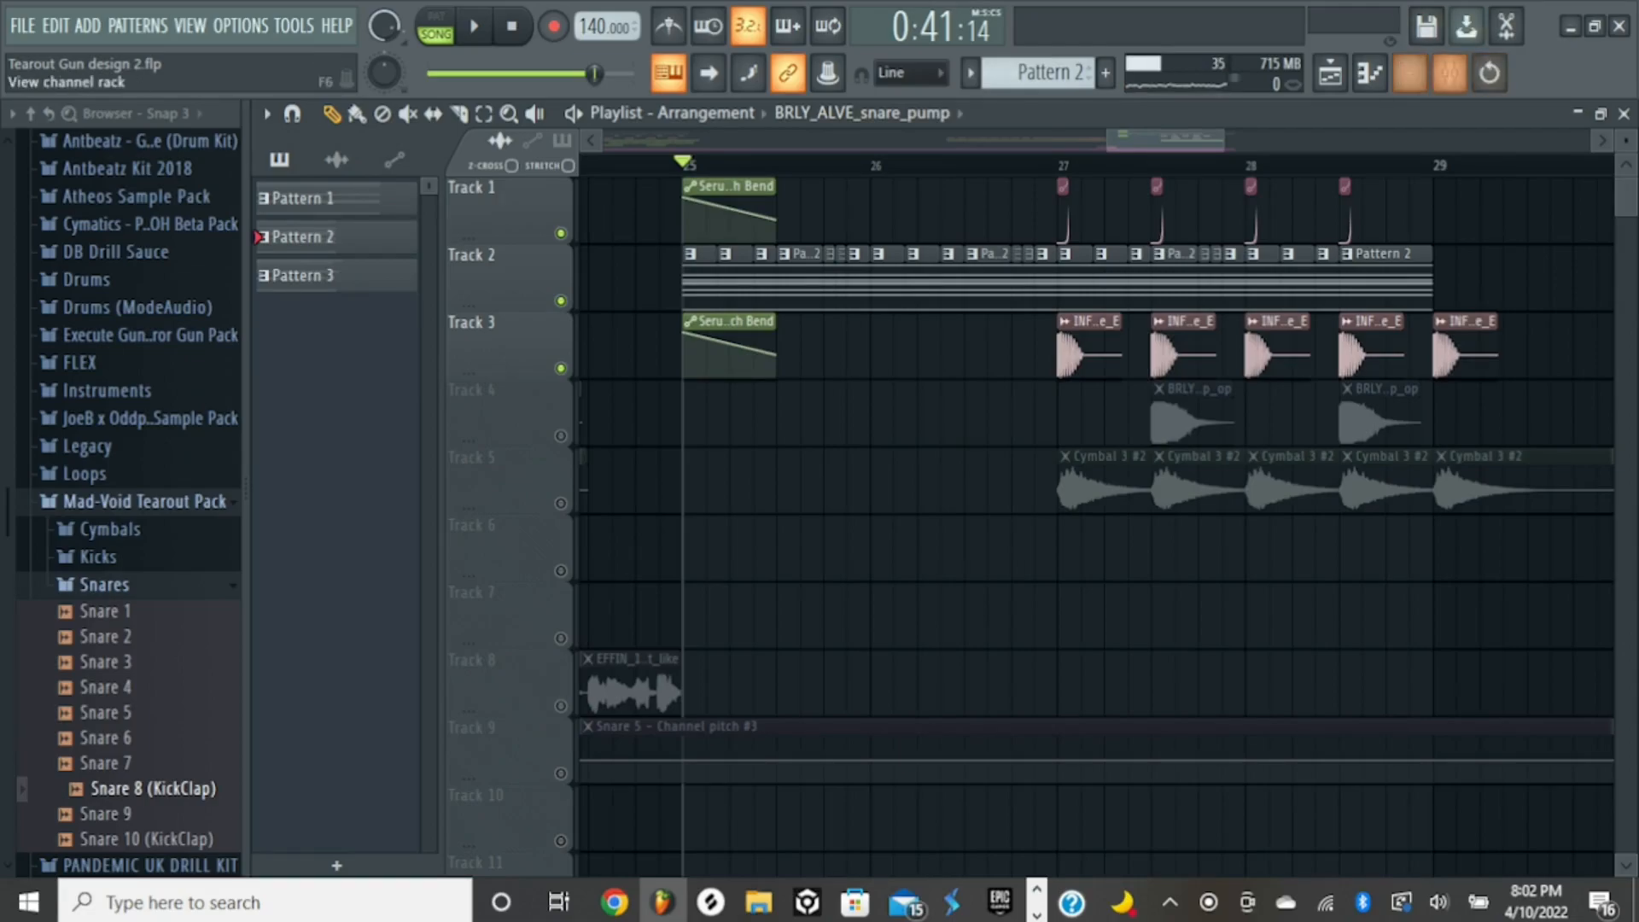
# - Open the channel rack and preview the Snare 5 layer with its settings open
pyautogui.click(1409, 74)
pyautogui.click(555, 145)
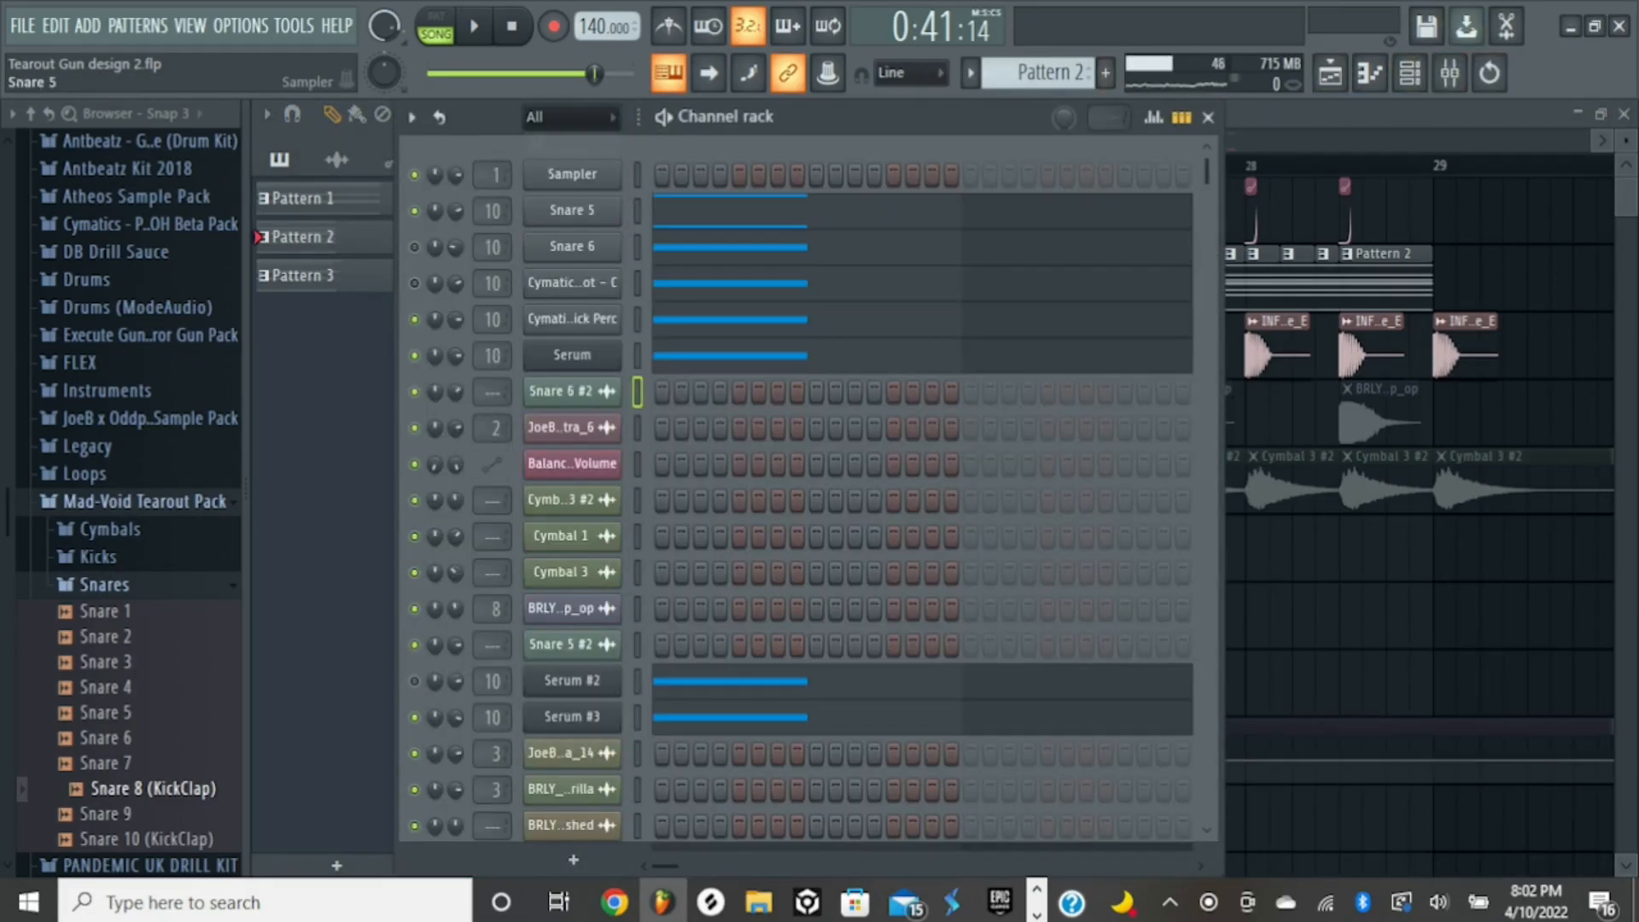
pyautogui.click(573, 211)
pyautogui.press('q')
pyautogui.click(572, 211)
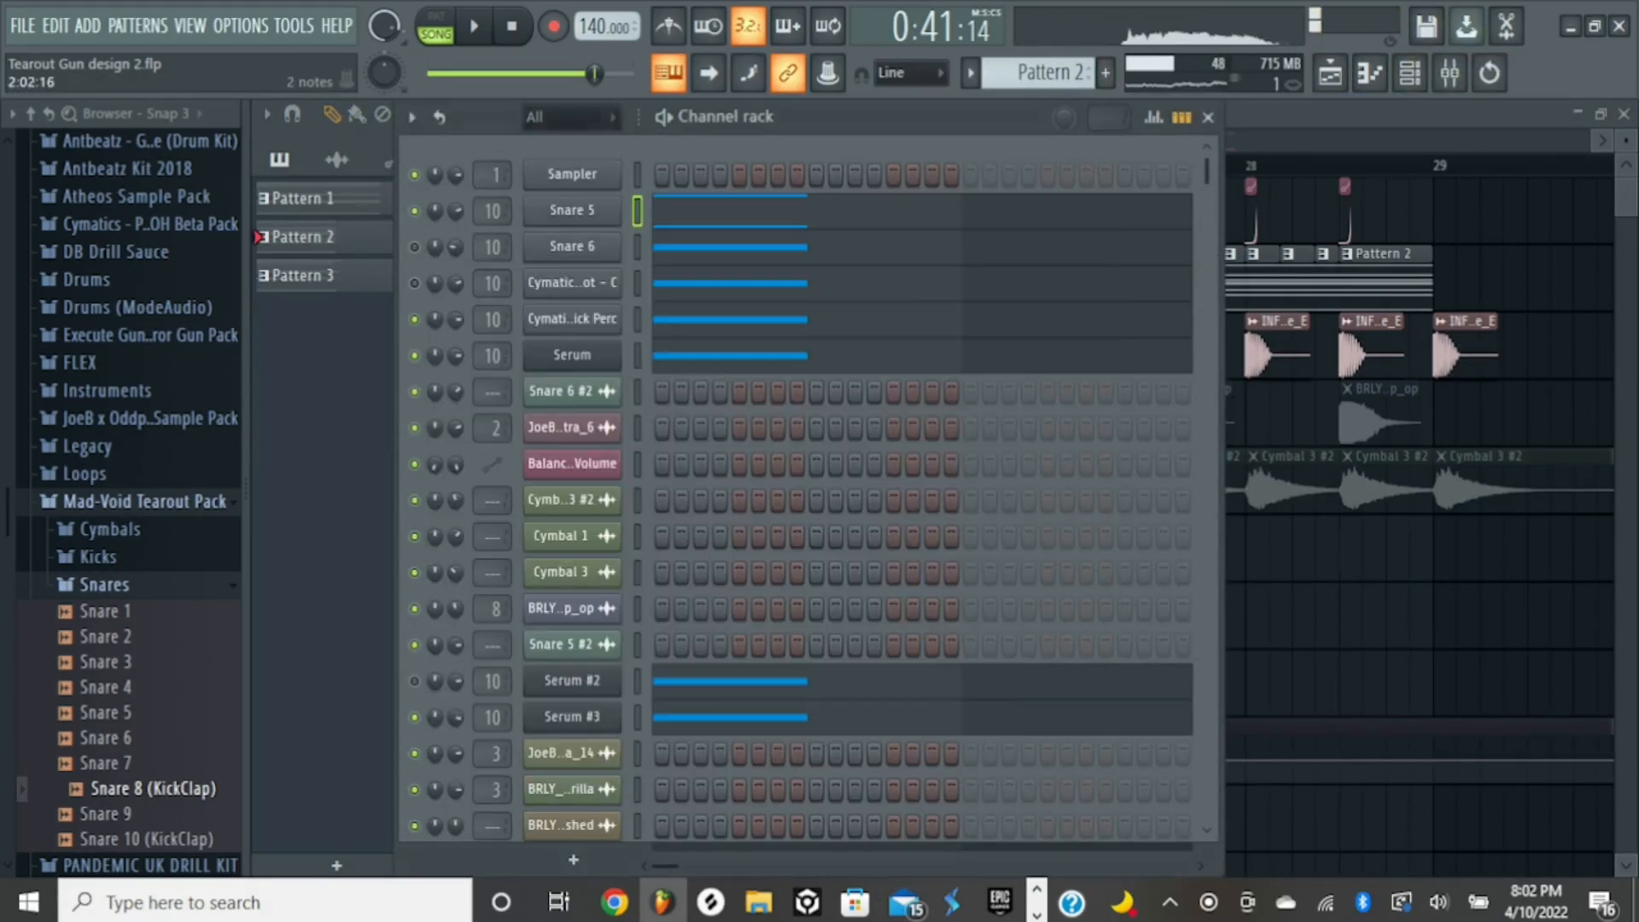
# - Examine the precomputed effects of the Cymatics - Click Perc layer, preview its sound, and close its settings
pyautogui.click(572, 319)
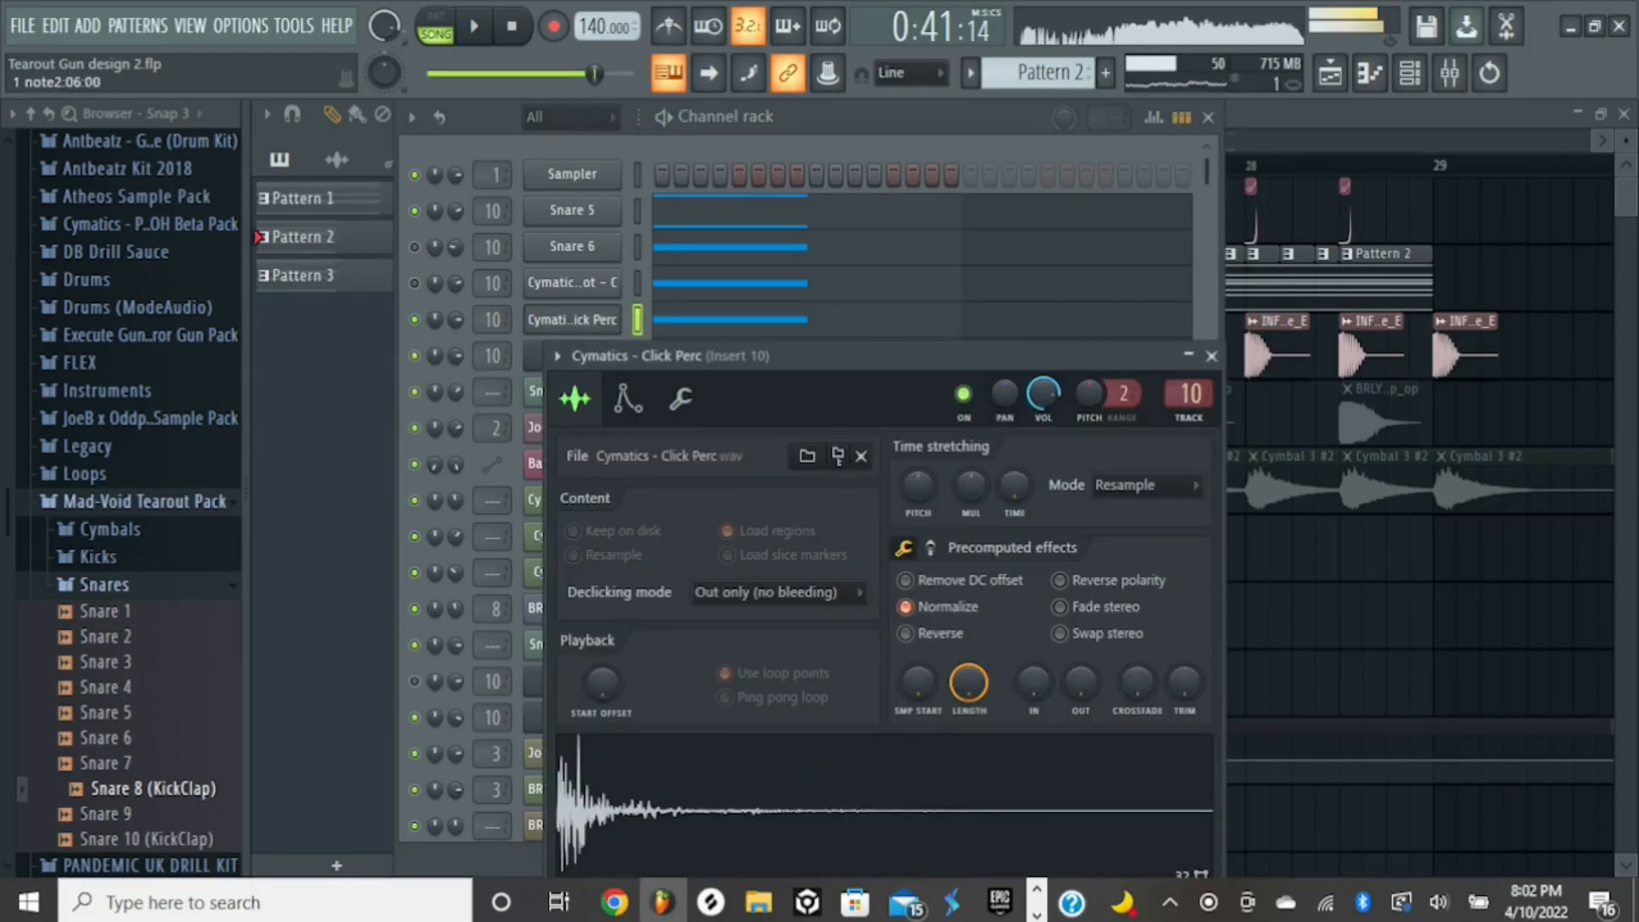
pyautogui.click(931, 549)
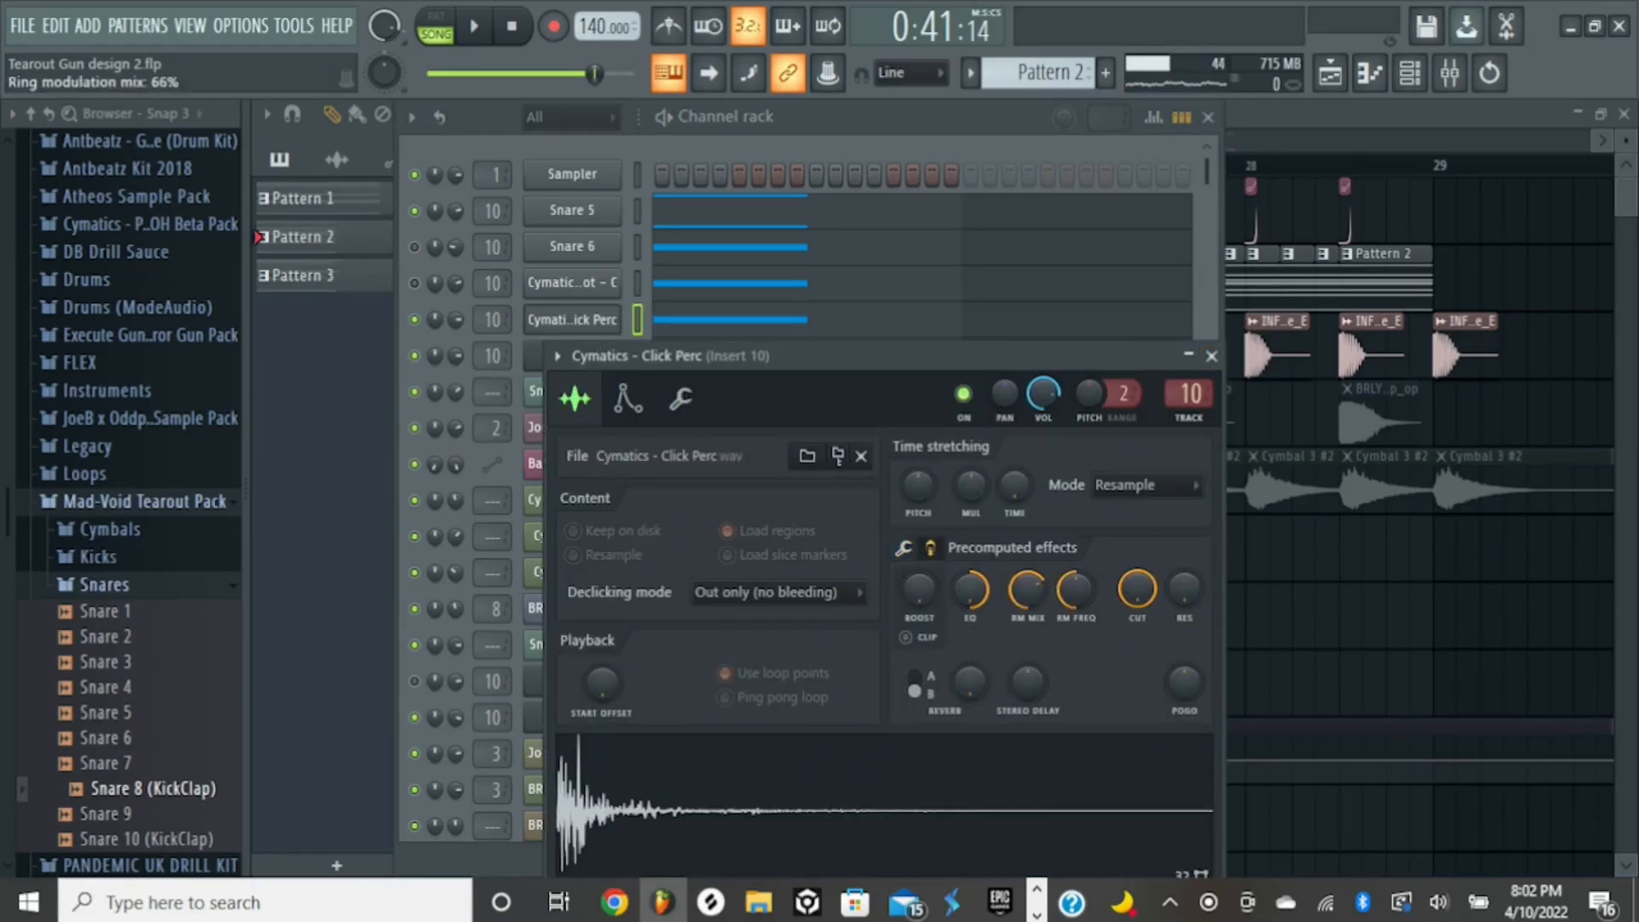
pyautogui.press('q')
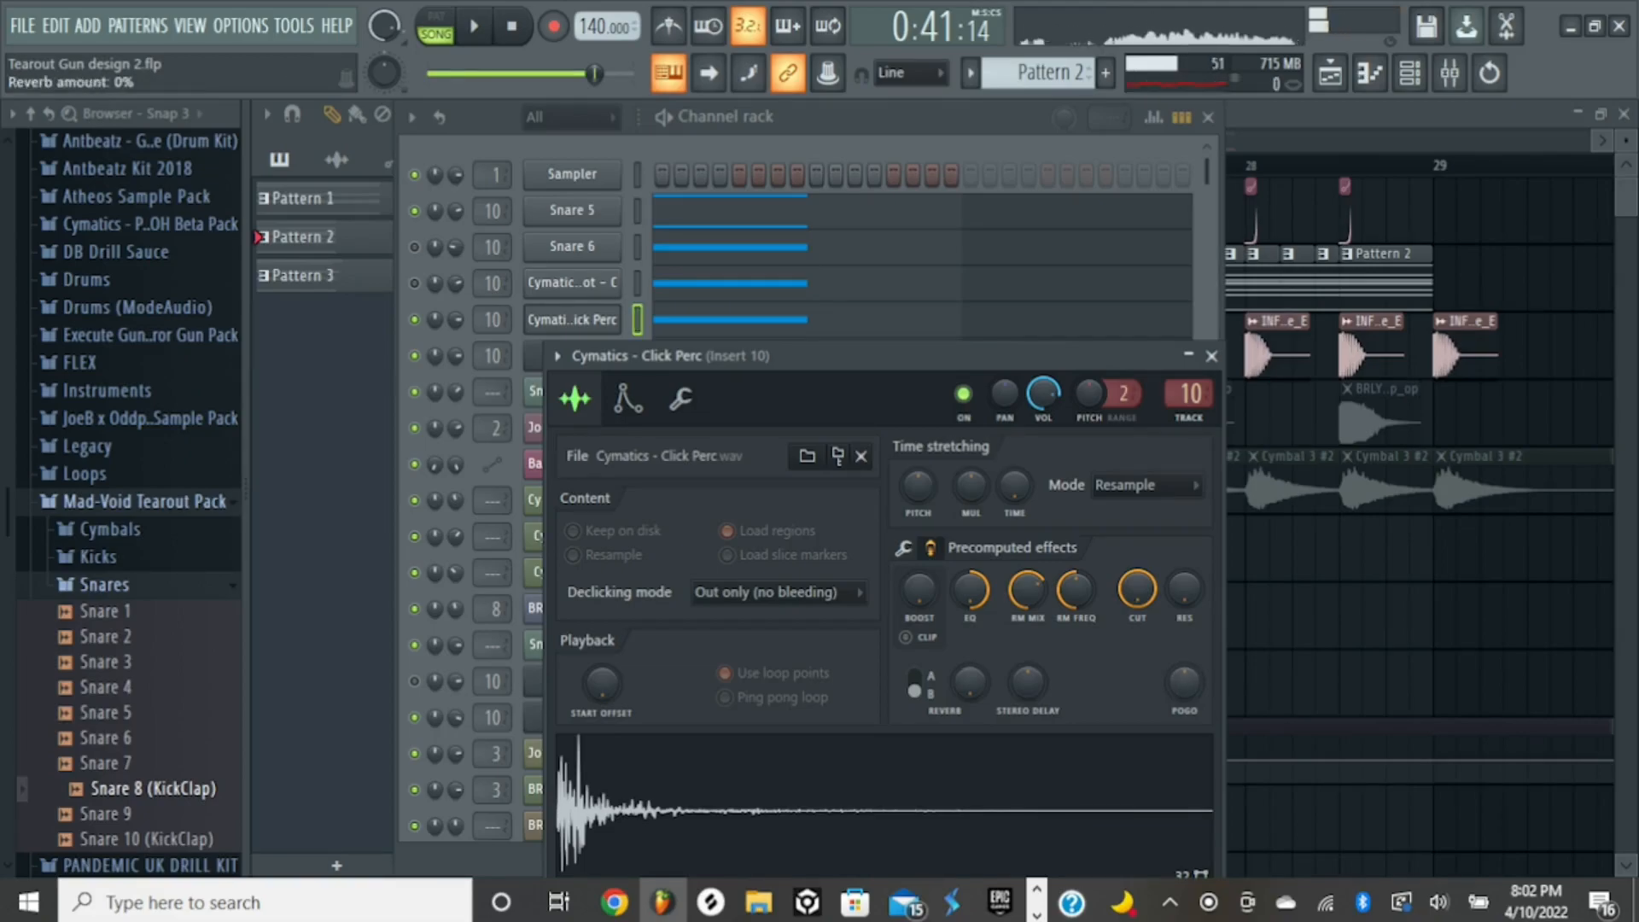
pyautogui.click(1212, 356)
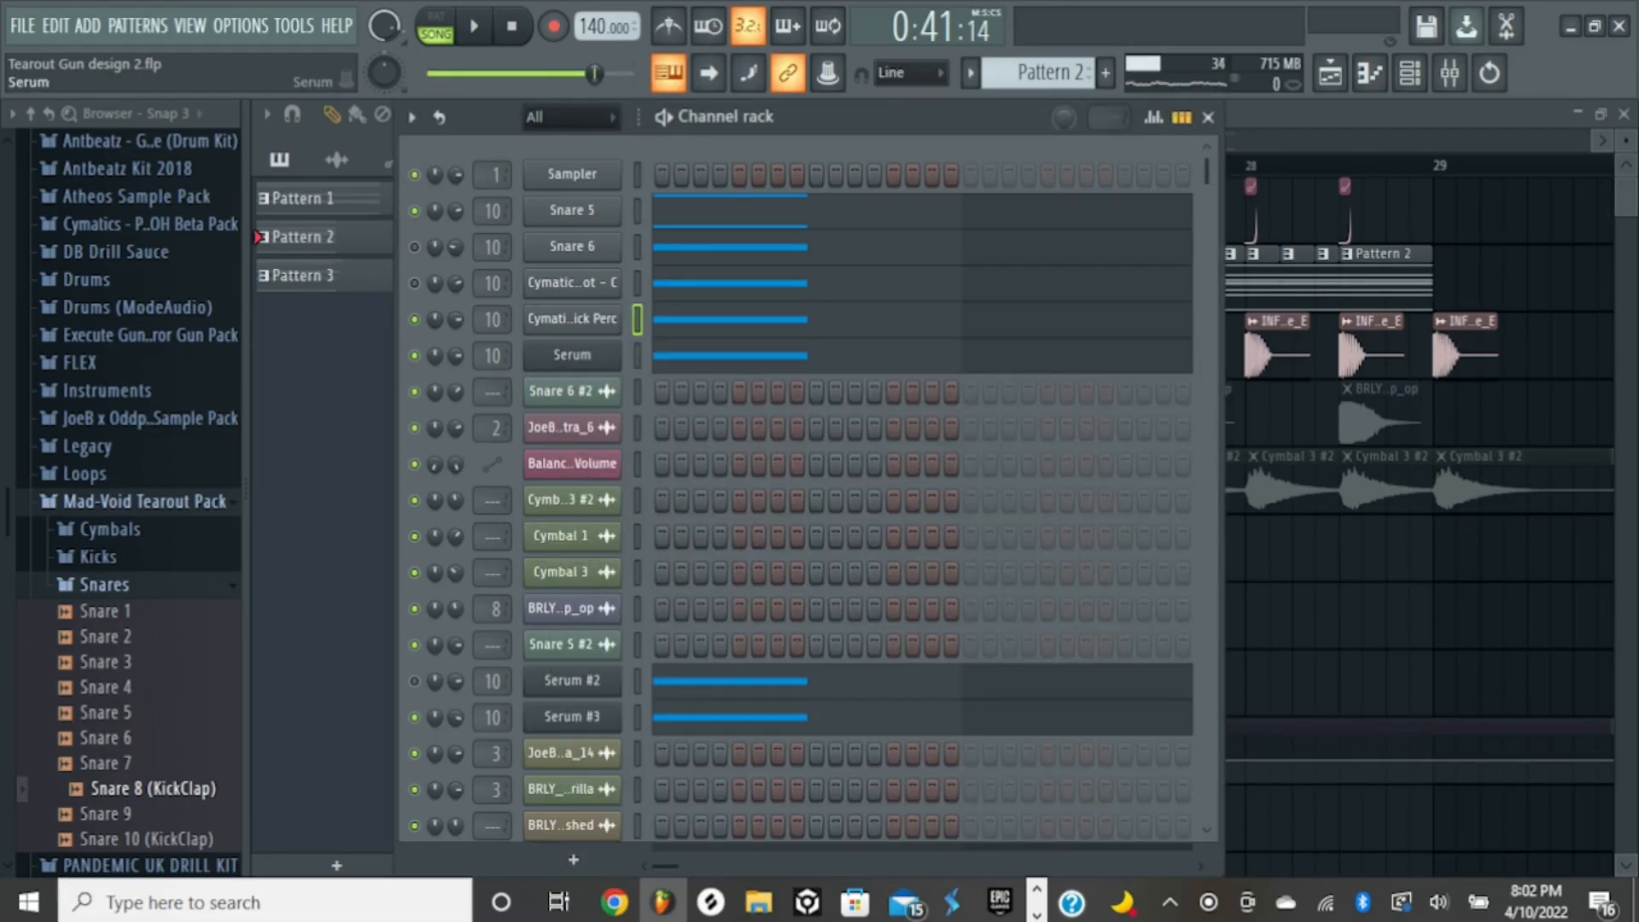
# - Open the Serum layer, preview its Analog_BD_Sin patch with AC hum1 noise, and close it
pyautogui.click(572, 355)
pyautogui.press('q')
pyautogui.press('x')
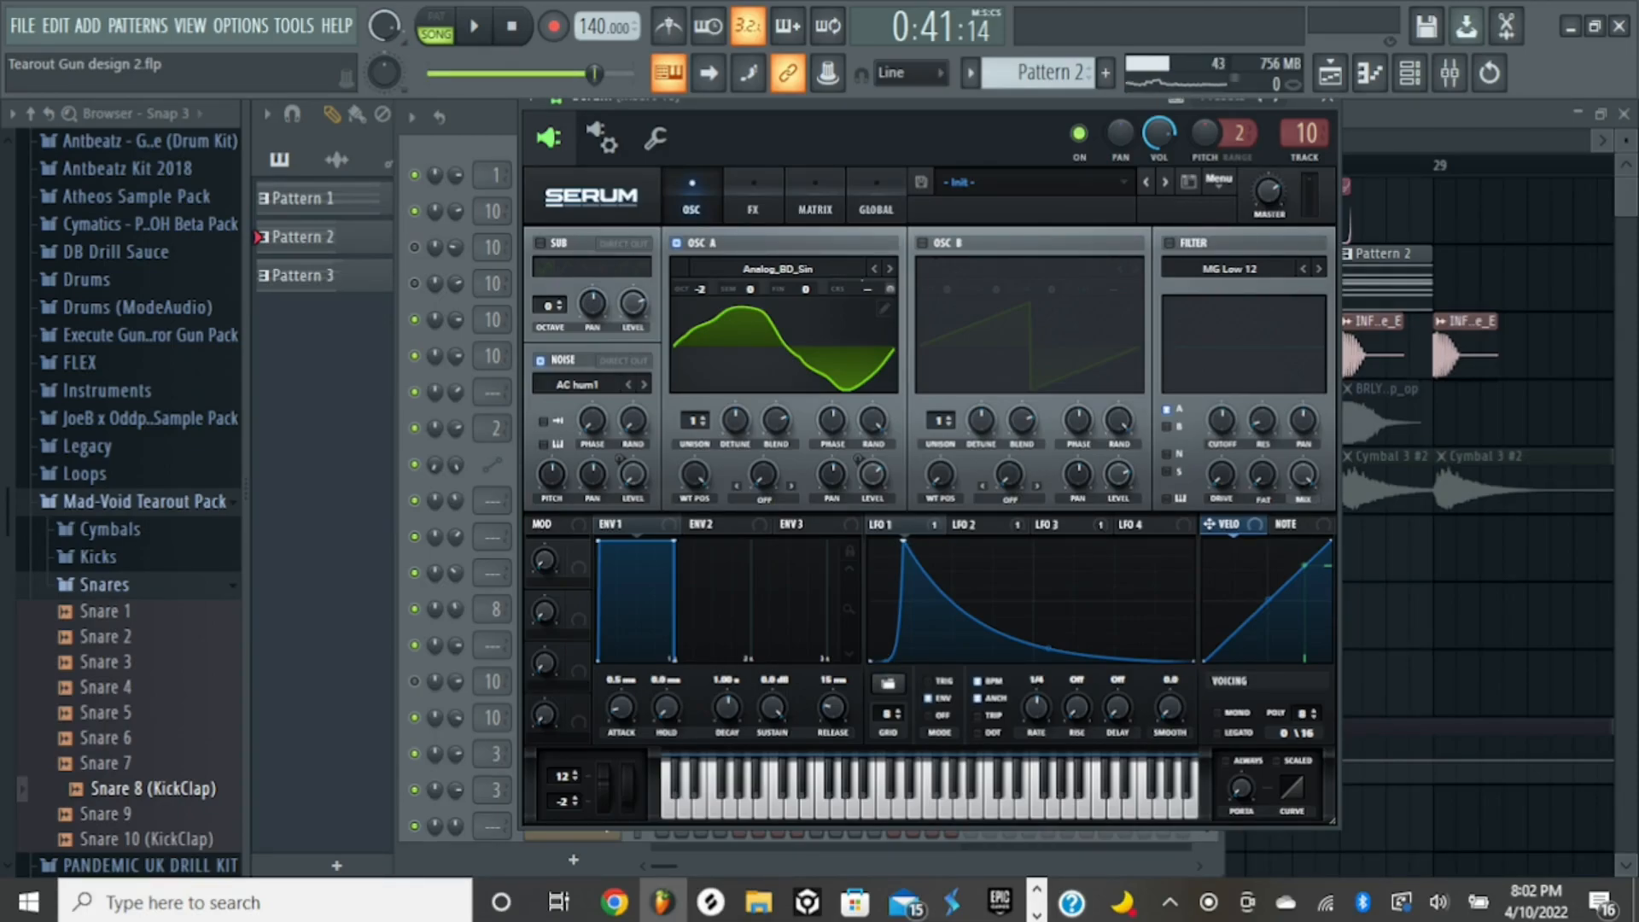
pyautogui.click(1328, 100)
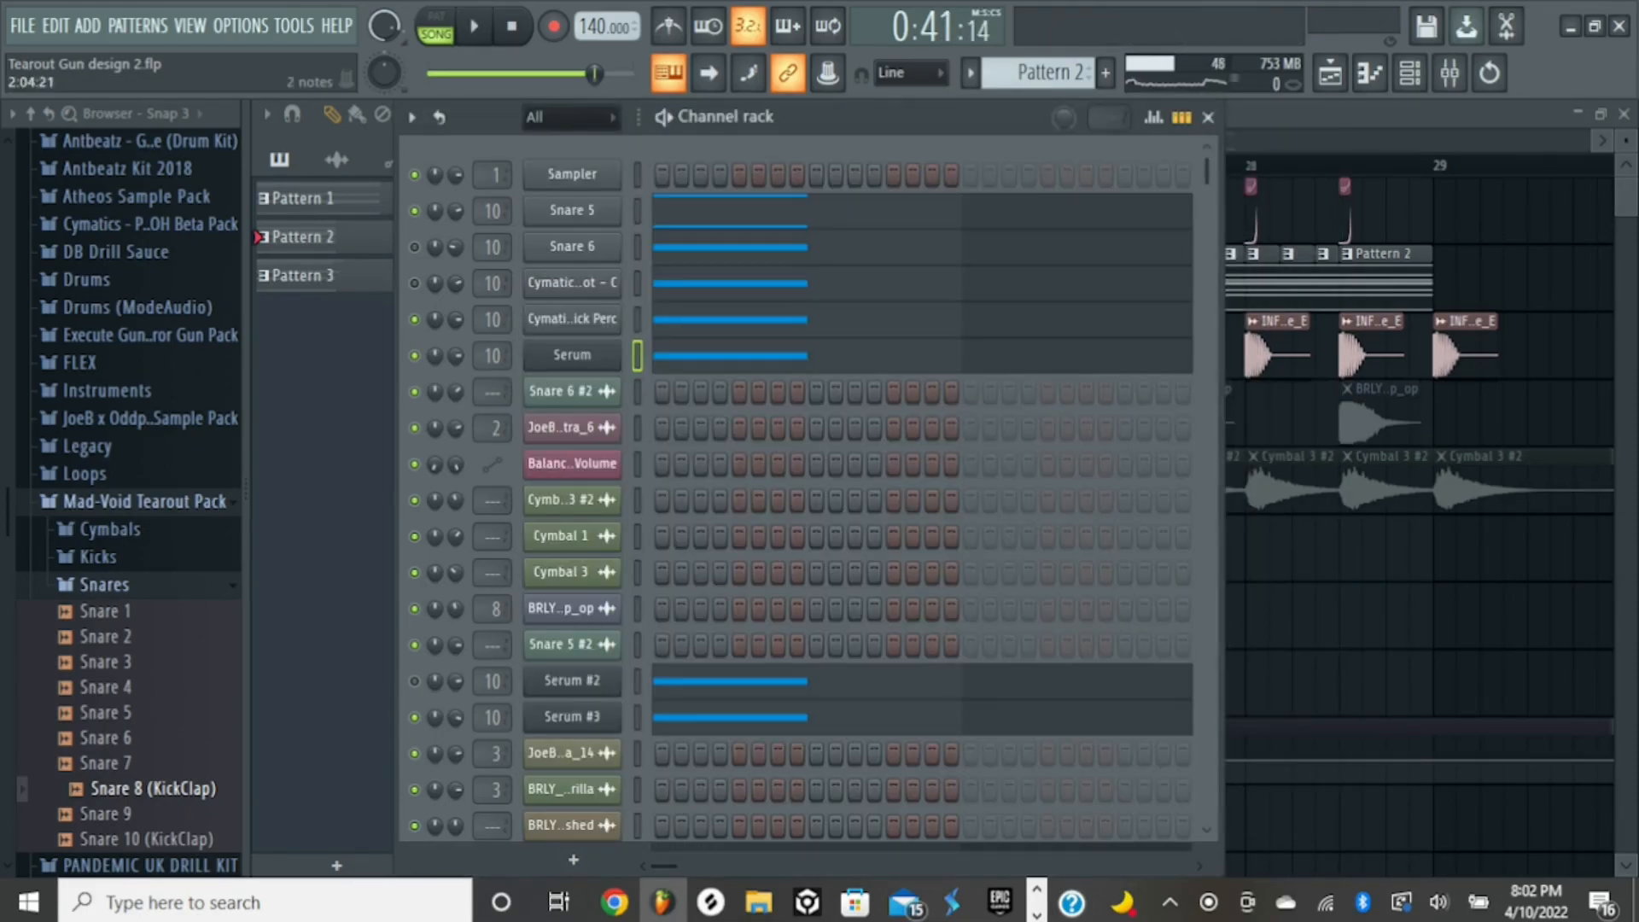
pyautogui.scroll(-3, 802, 486)
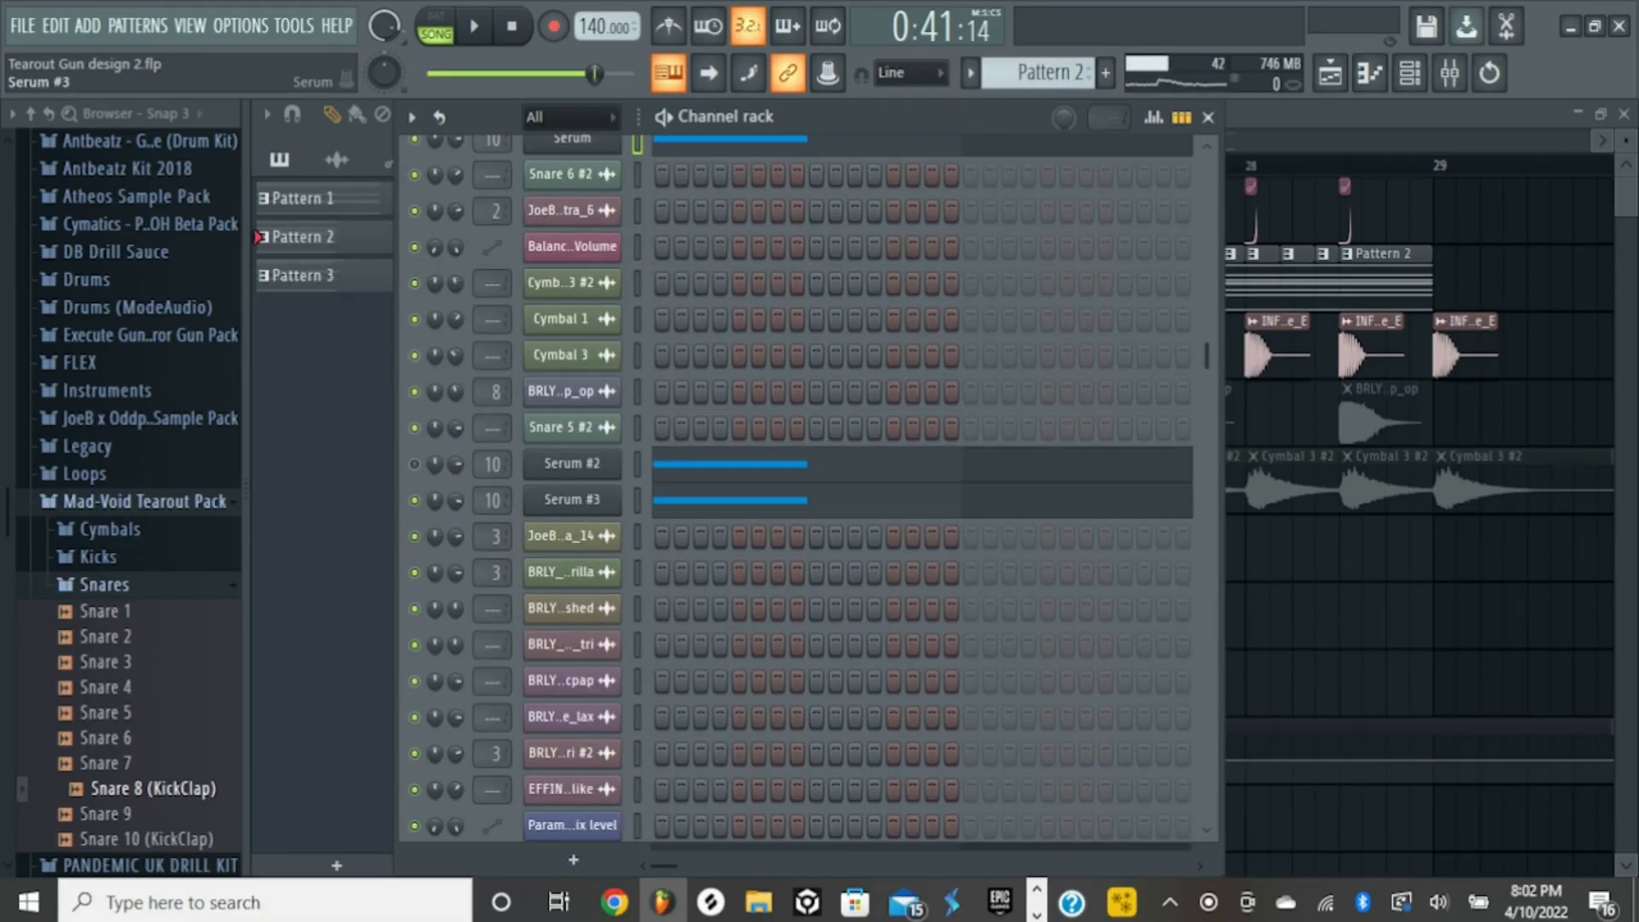
# - Open the Serum #3 layer, preview its Basic Shapes and Analog_BD_Sin oscillators, and close it
pyautogui.click(572, 500)
pyautogui.press('space')
pyautogui.press('space')
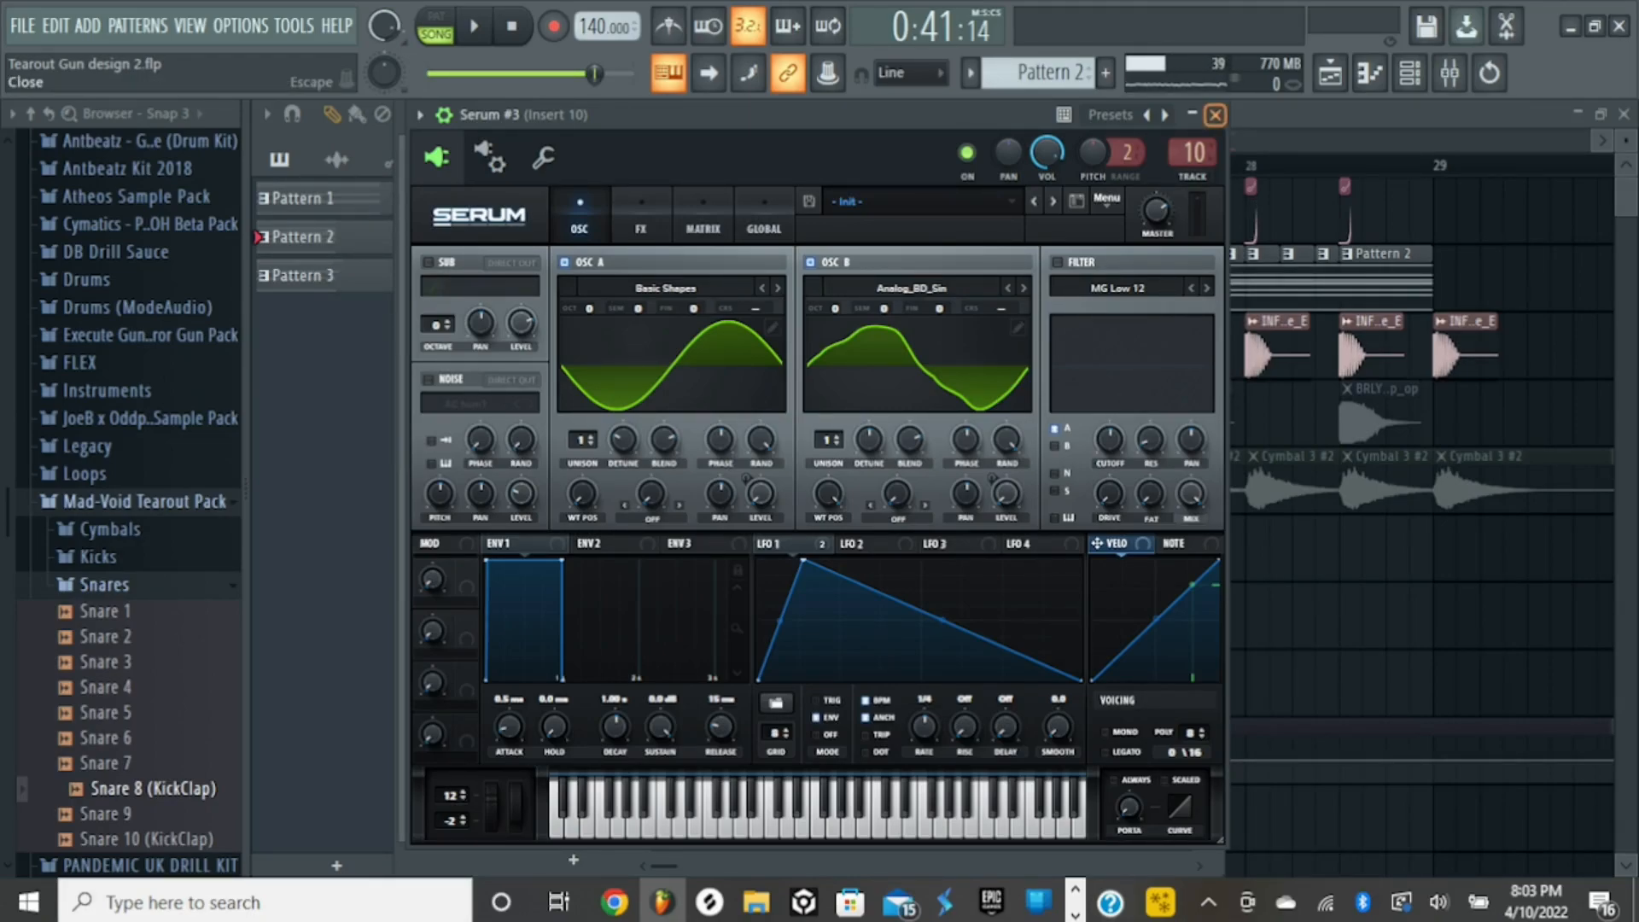
pyautogui.click(1215, 115)
pyautogui.scroll(3, 876, 427)
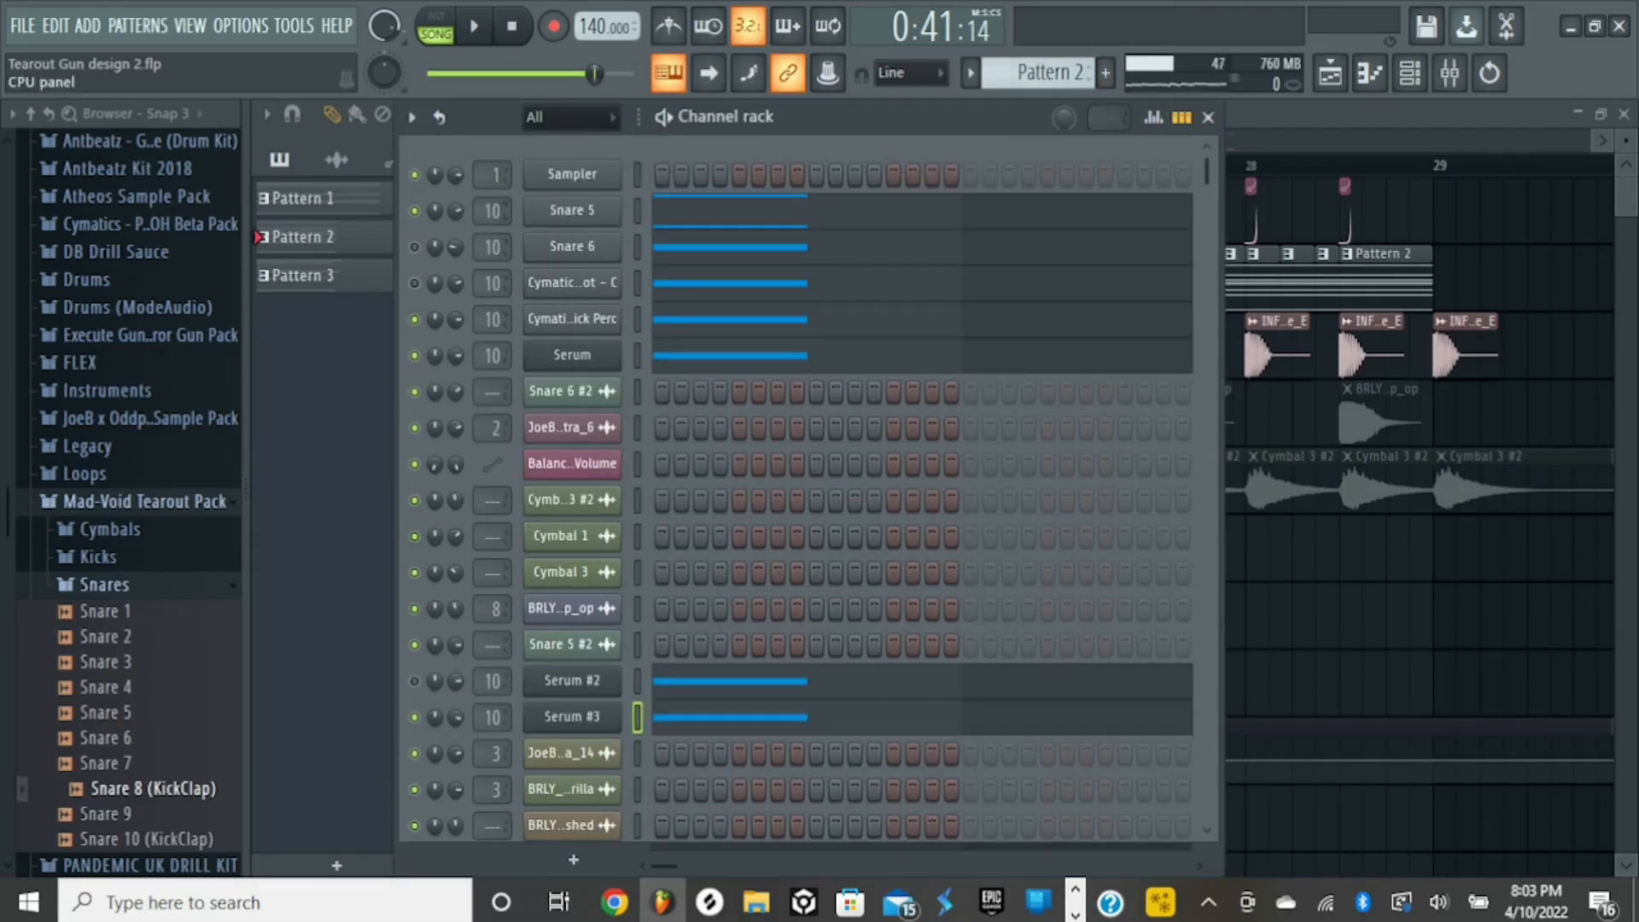
# - Open the mixer and examine the Fruity parametric EQ 2 in Insert 10's slot 2 while playing the sound twice
pyautogui.click(1450, 72)
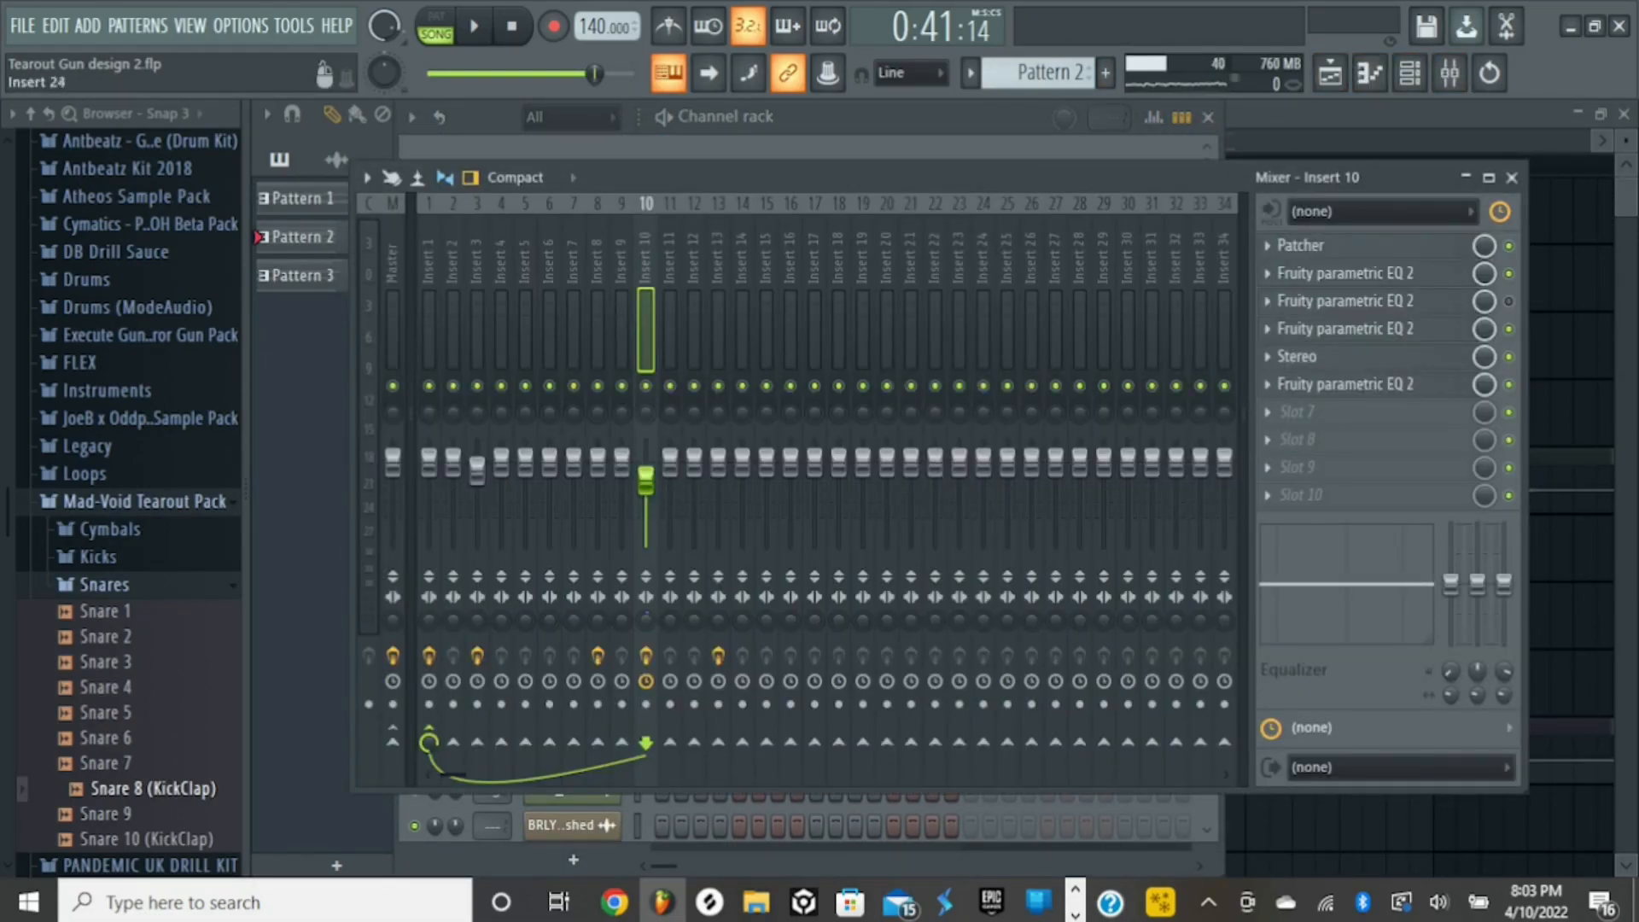
pyautogui.click(1366, 273)
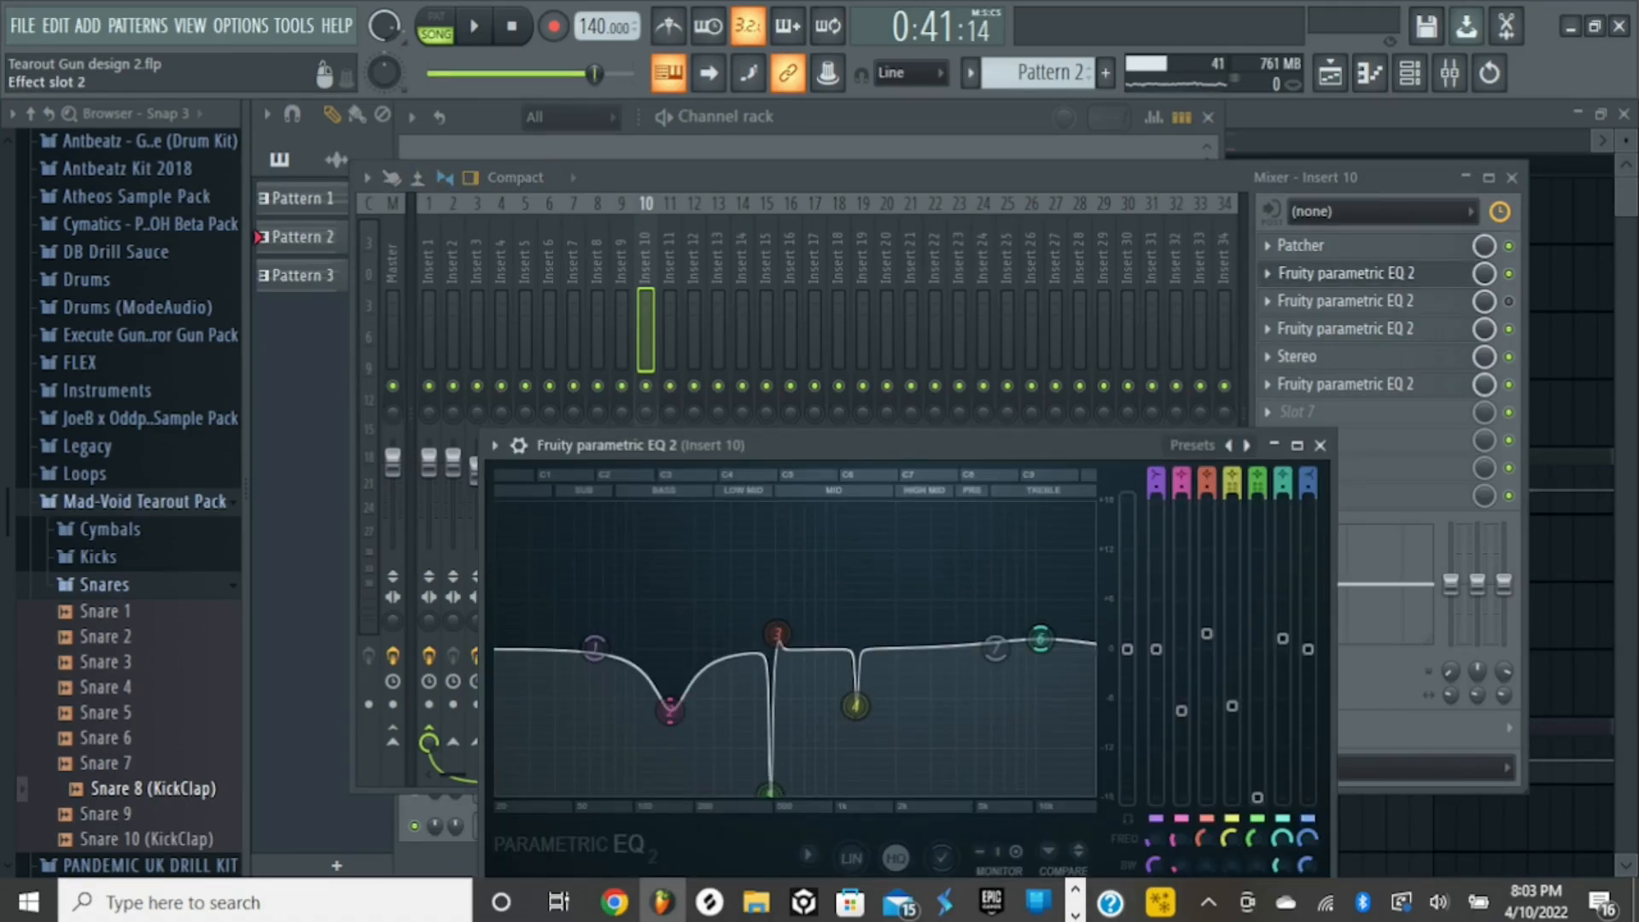
pyautogui.press('space')
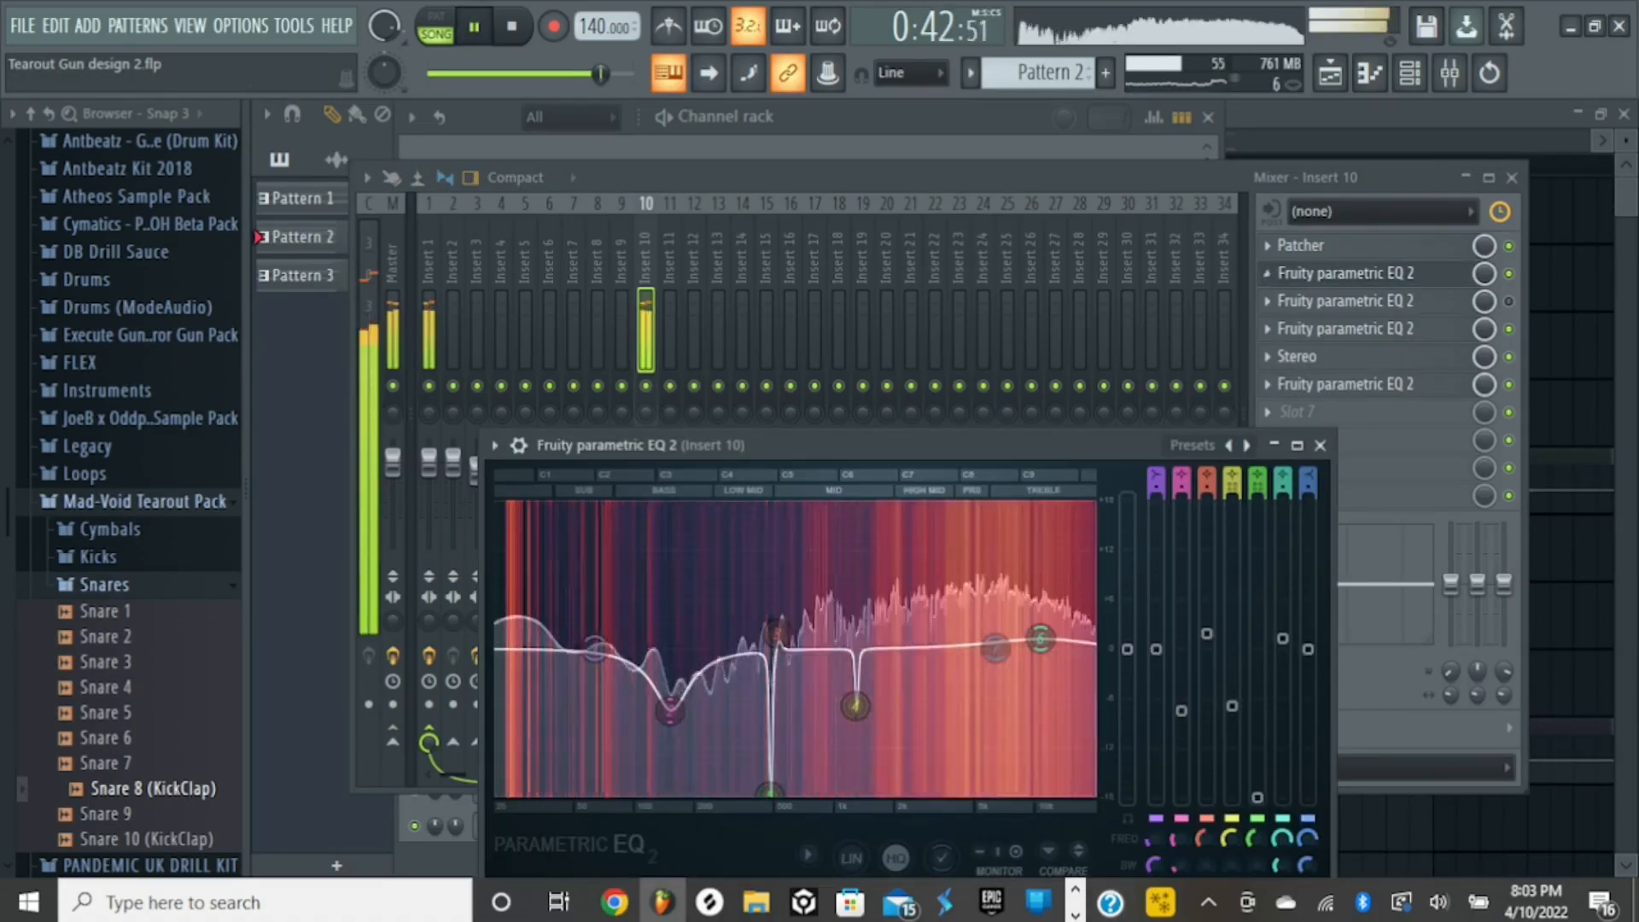
pyautogui.press('space')
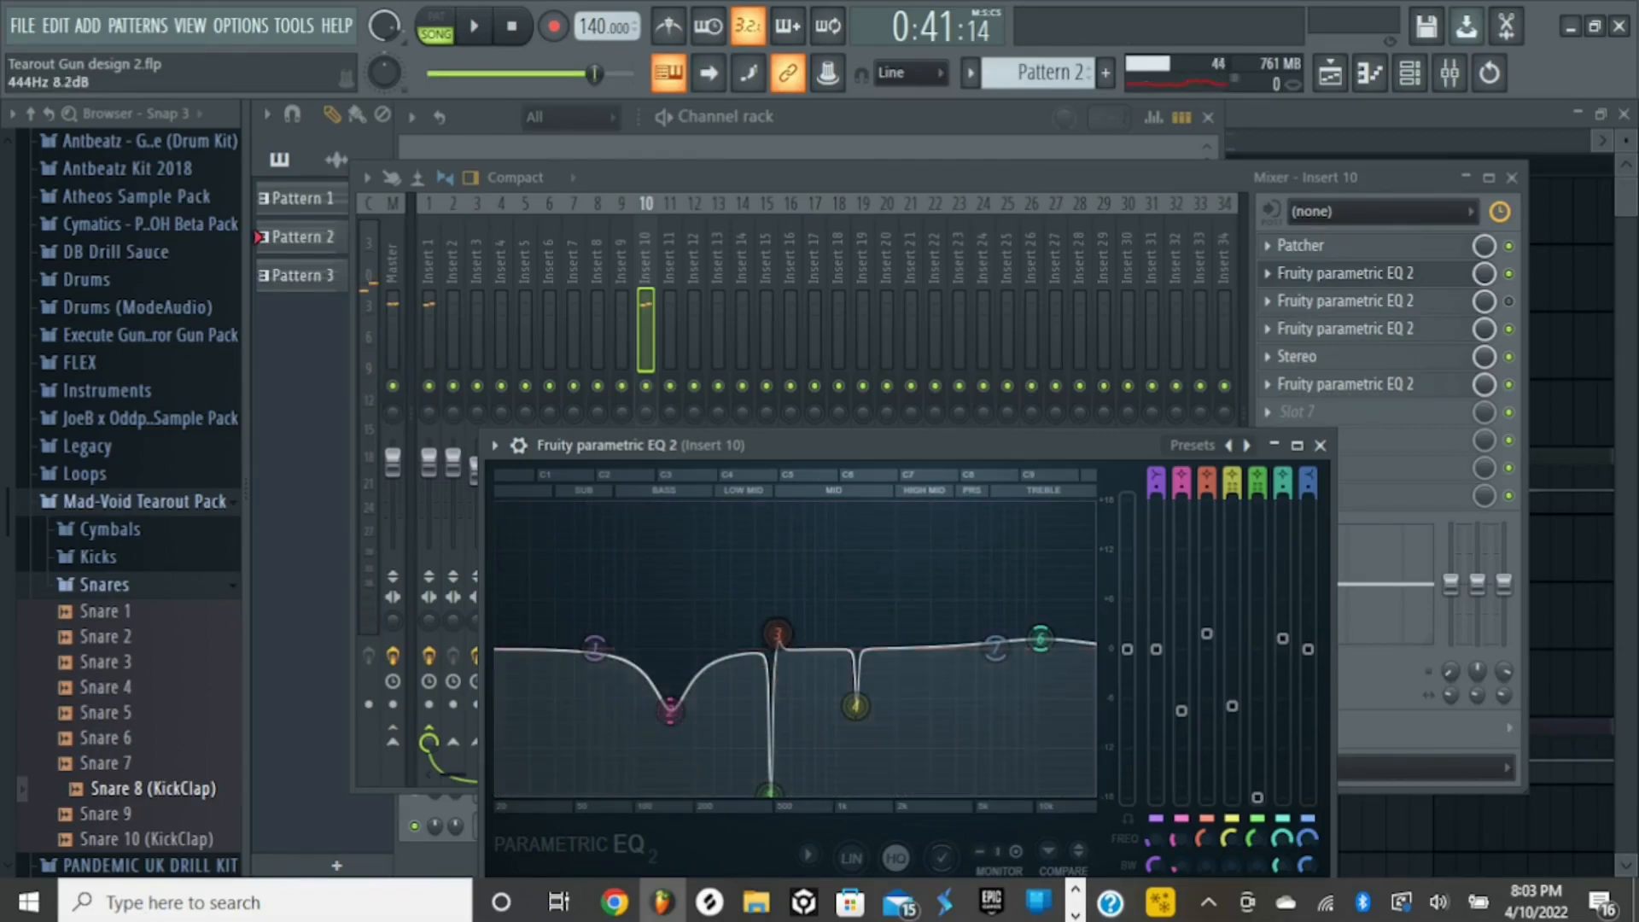
pyautogui.press('space')
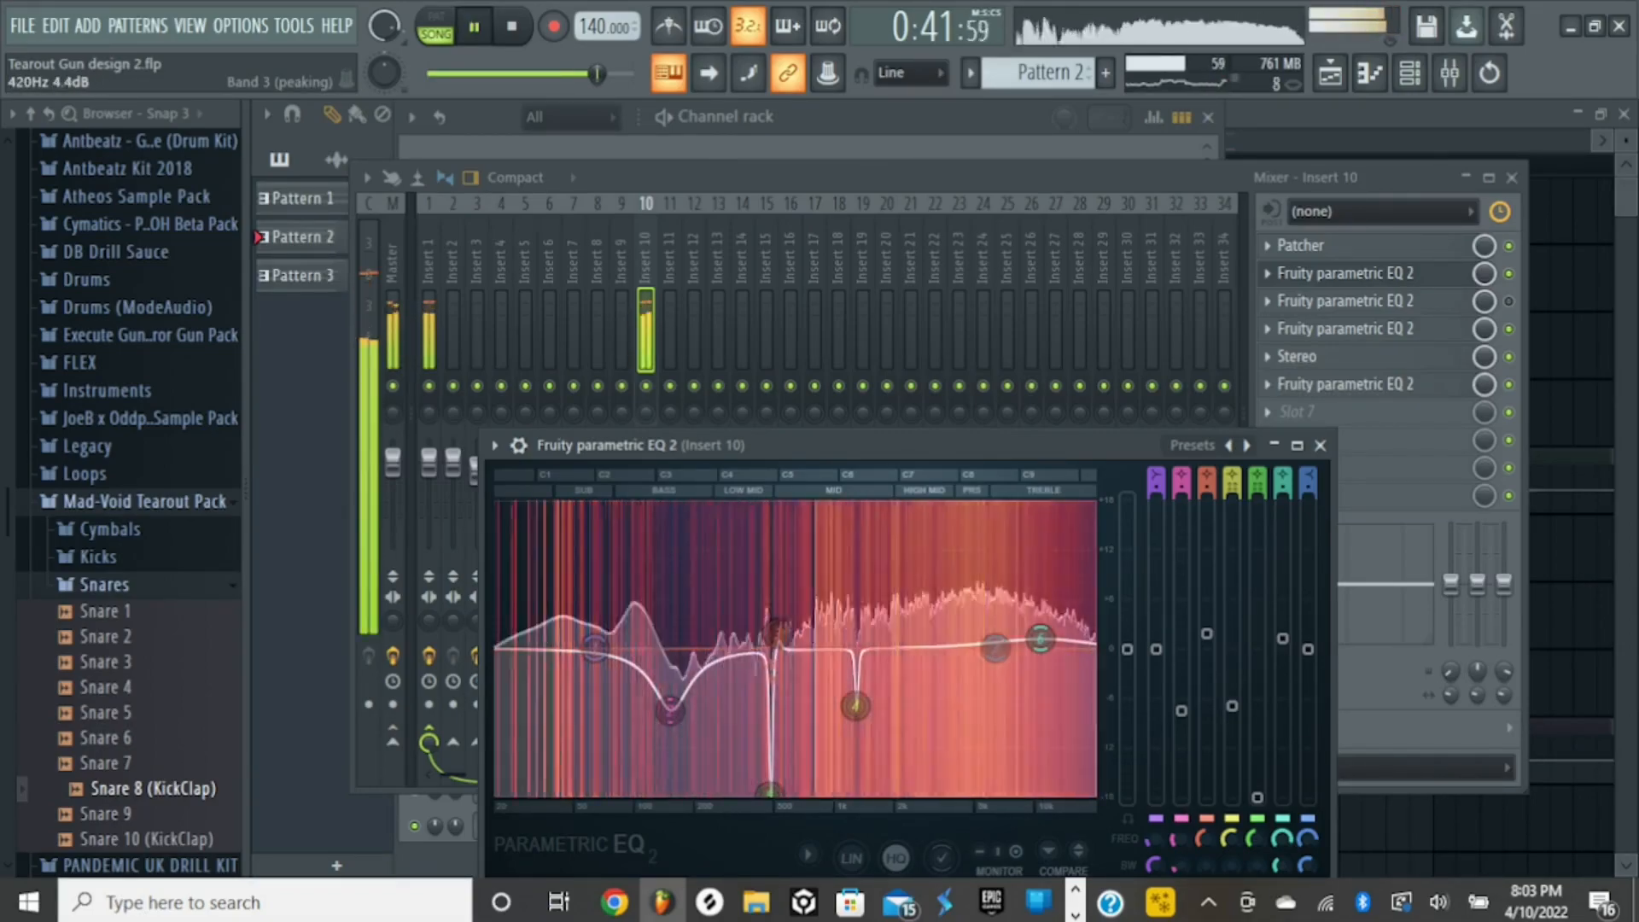
pyautogui.press('space')
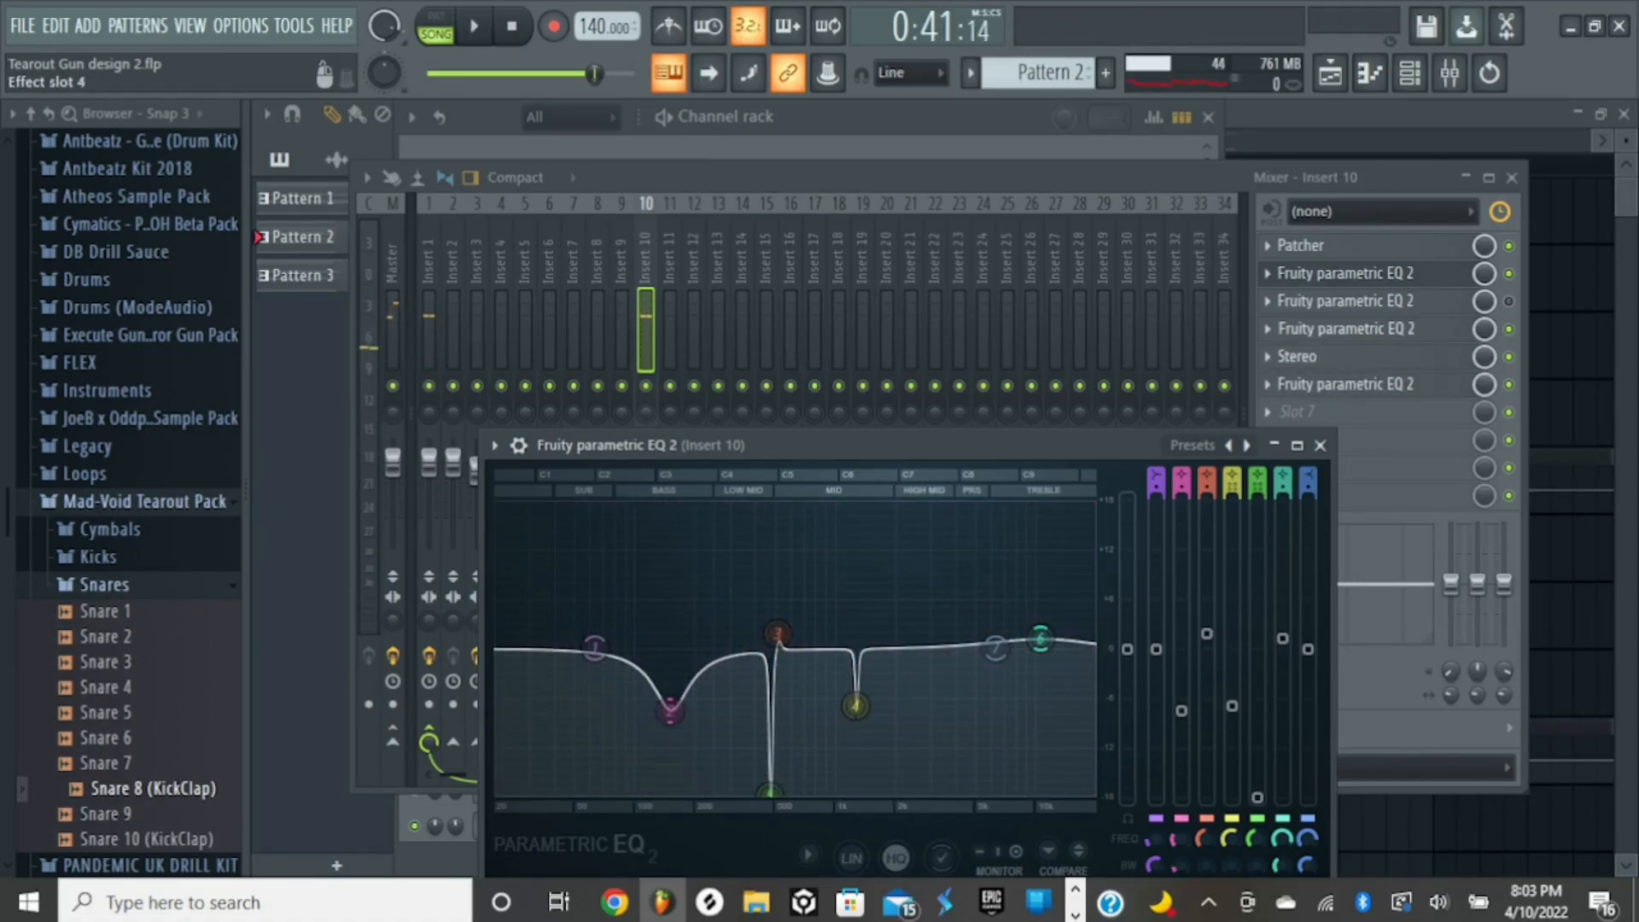
# - Open the EQs in Insert 10's slots 3 and 4 and examine the slot 4 curve during two playbacks
pyautogui.click(1347, 301)
pyautogui.click(1358, 328)
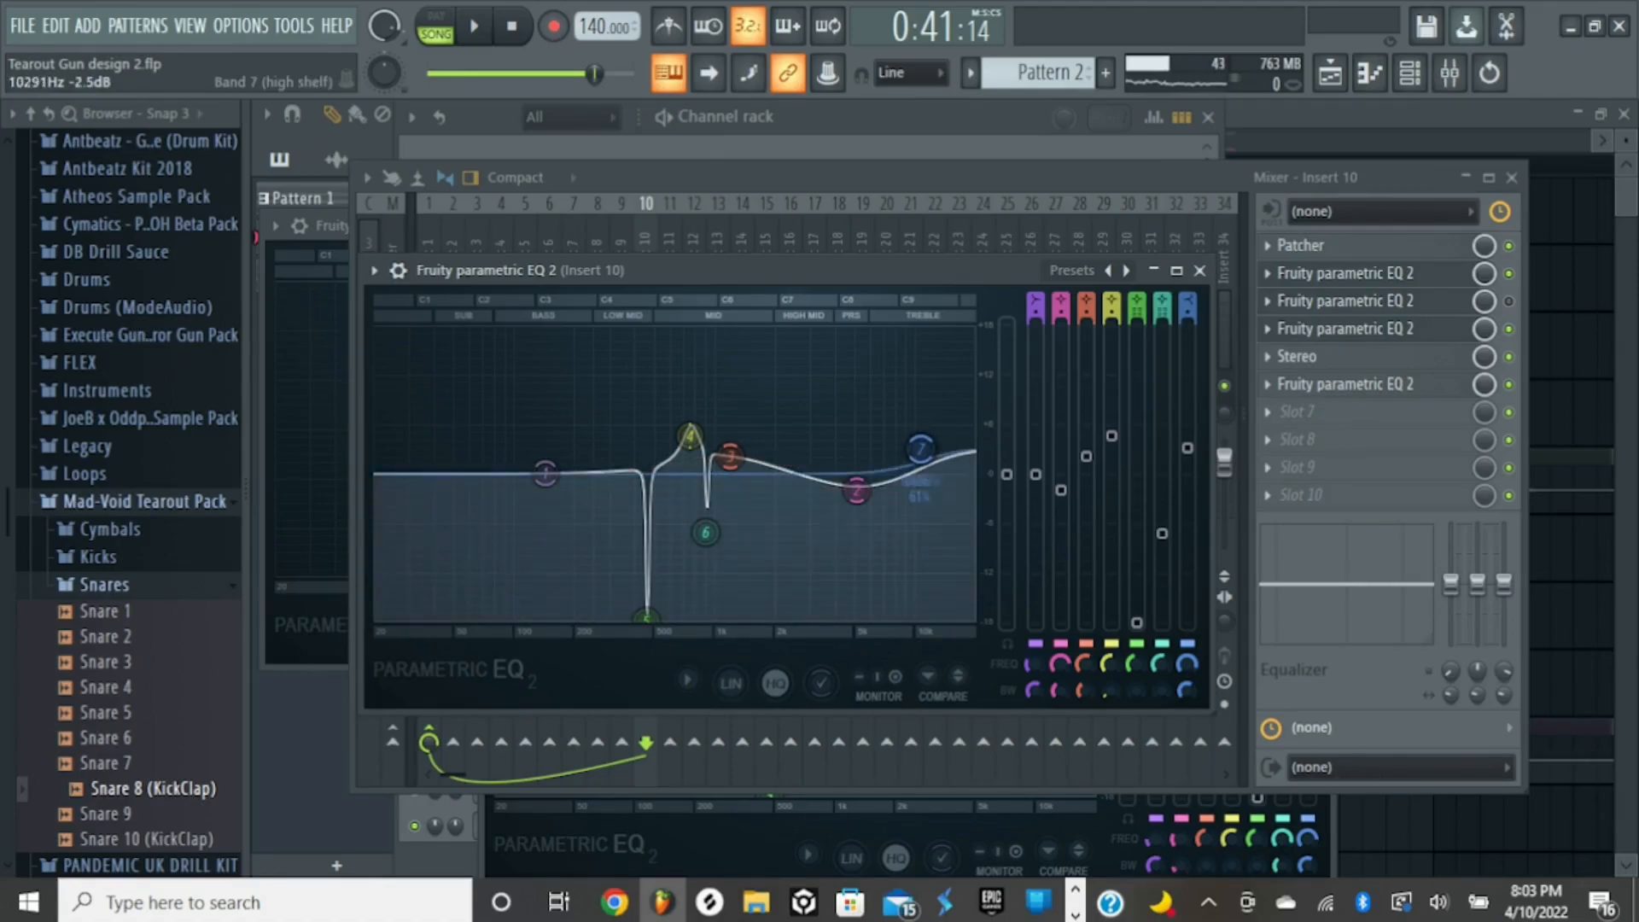
pyautogui.press('space')
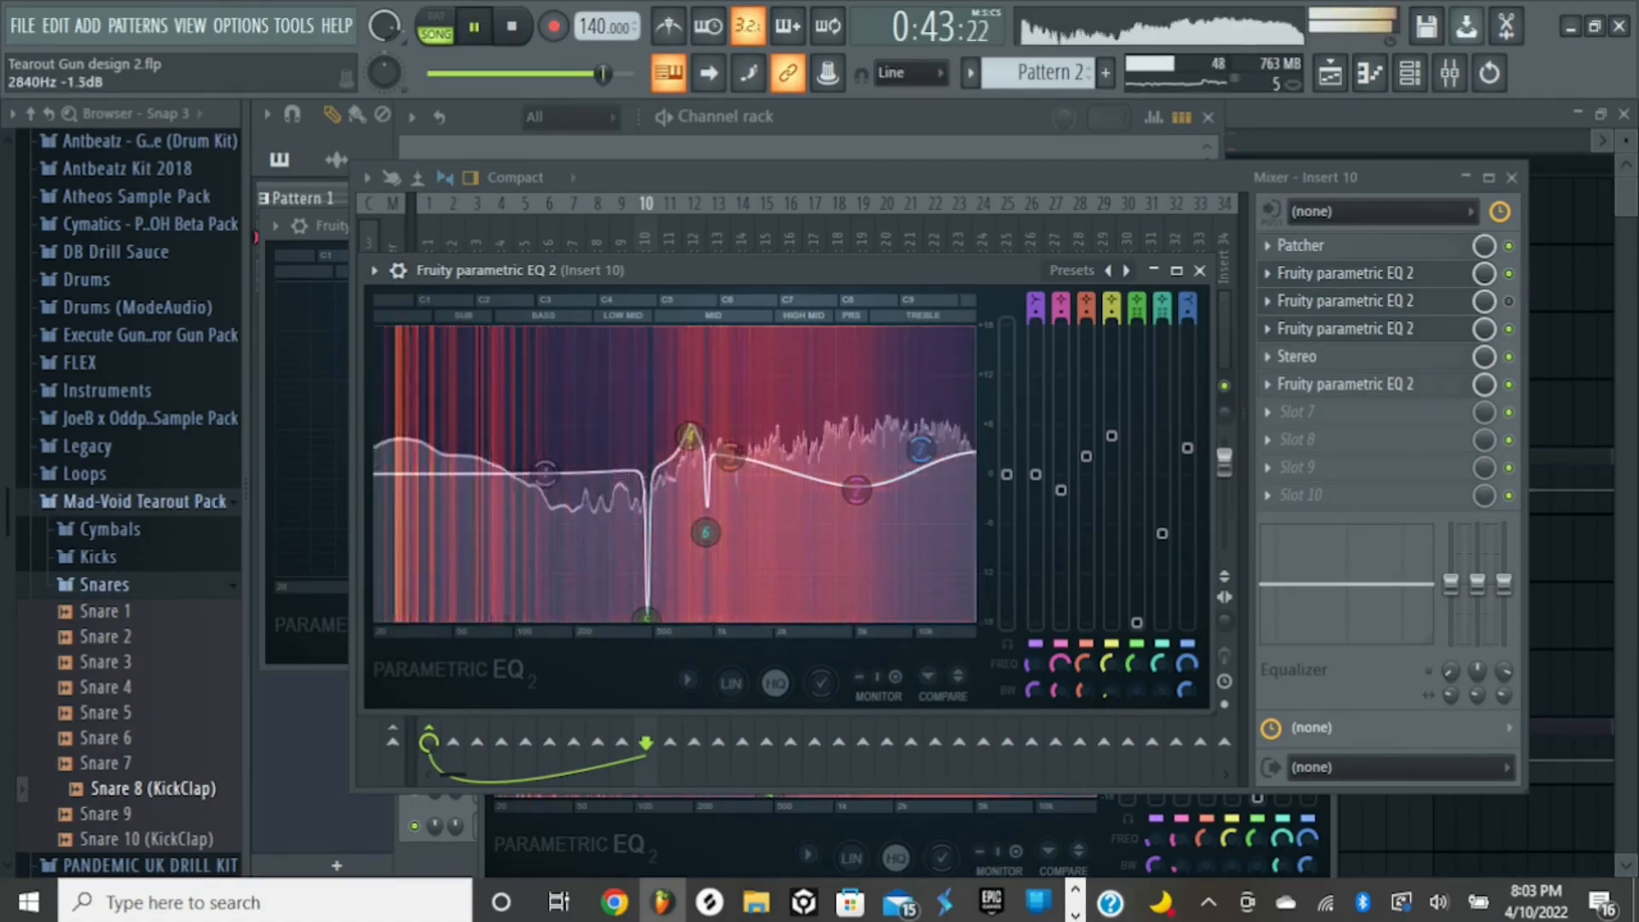
pyautogui.press('space')
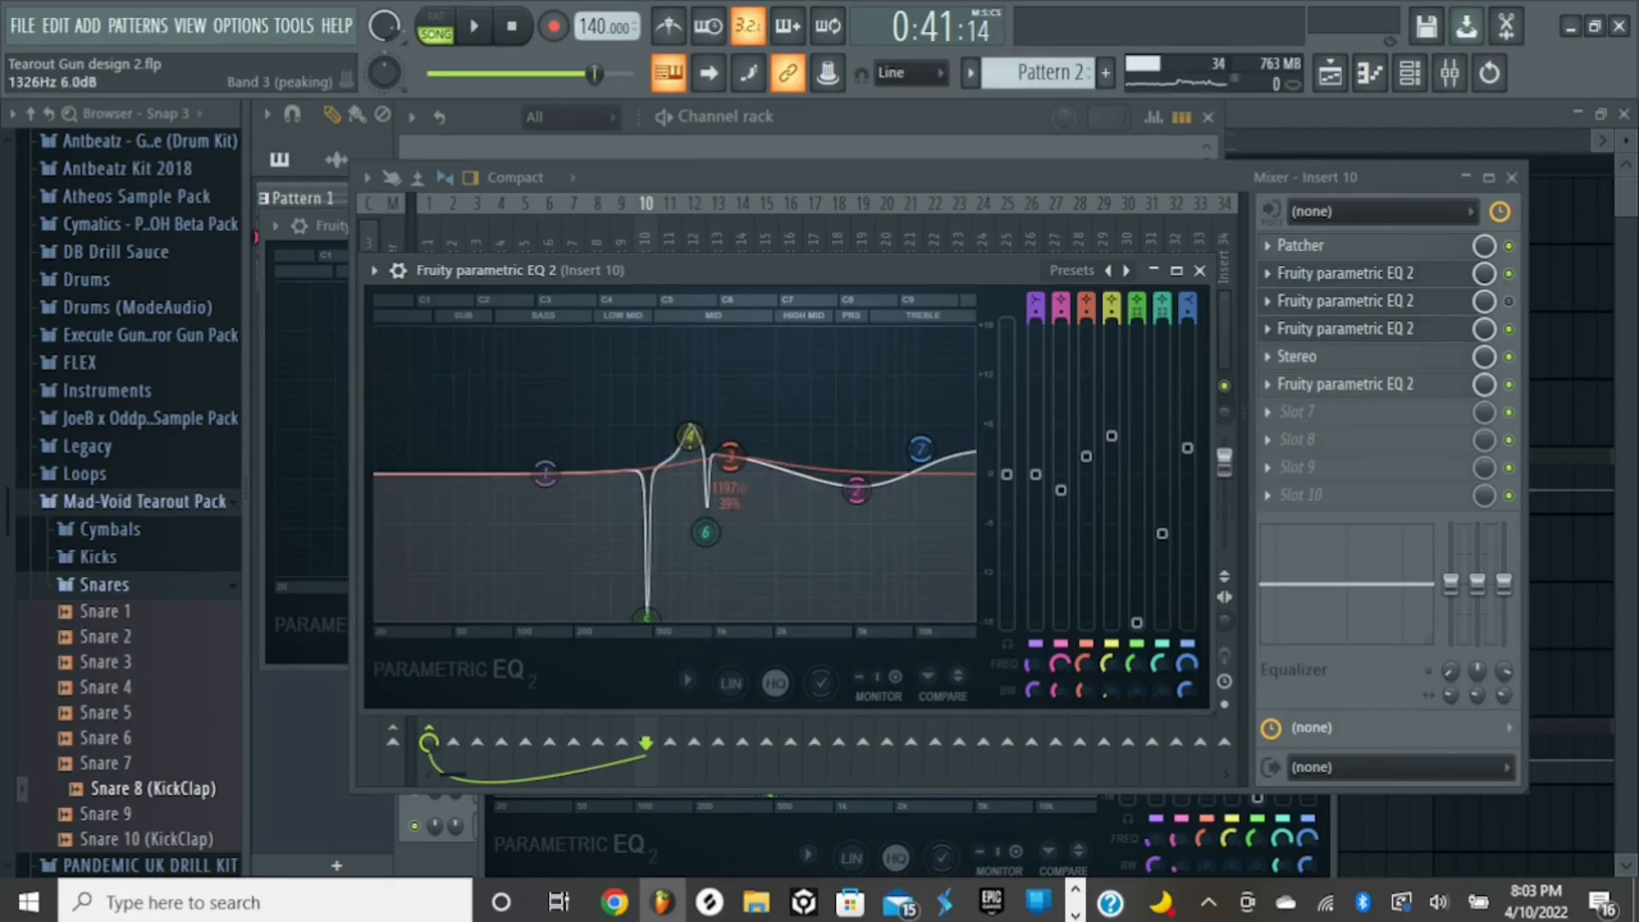
pyautogui.press('space')
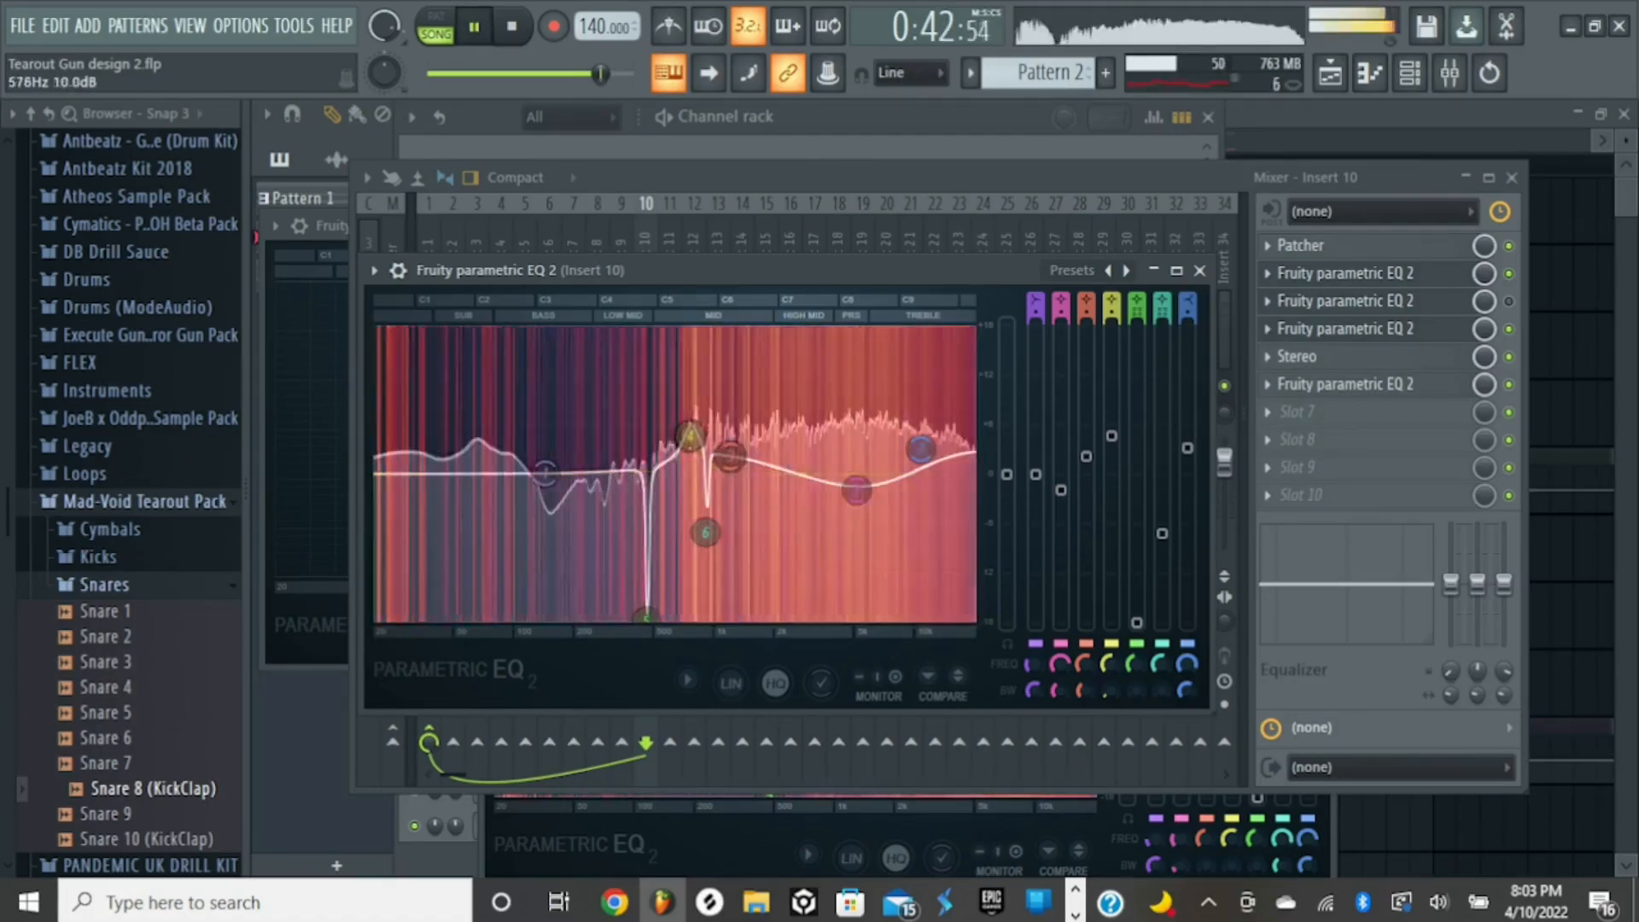
pyautogui.press('space')
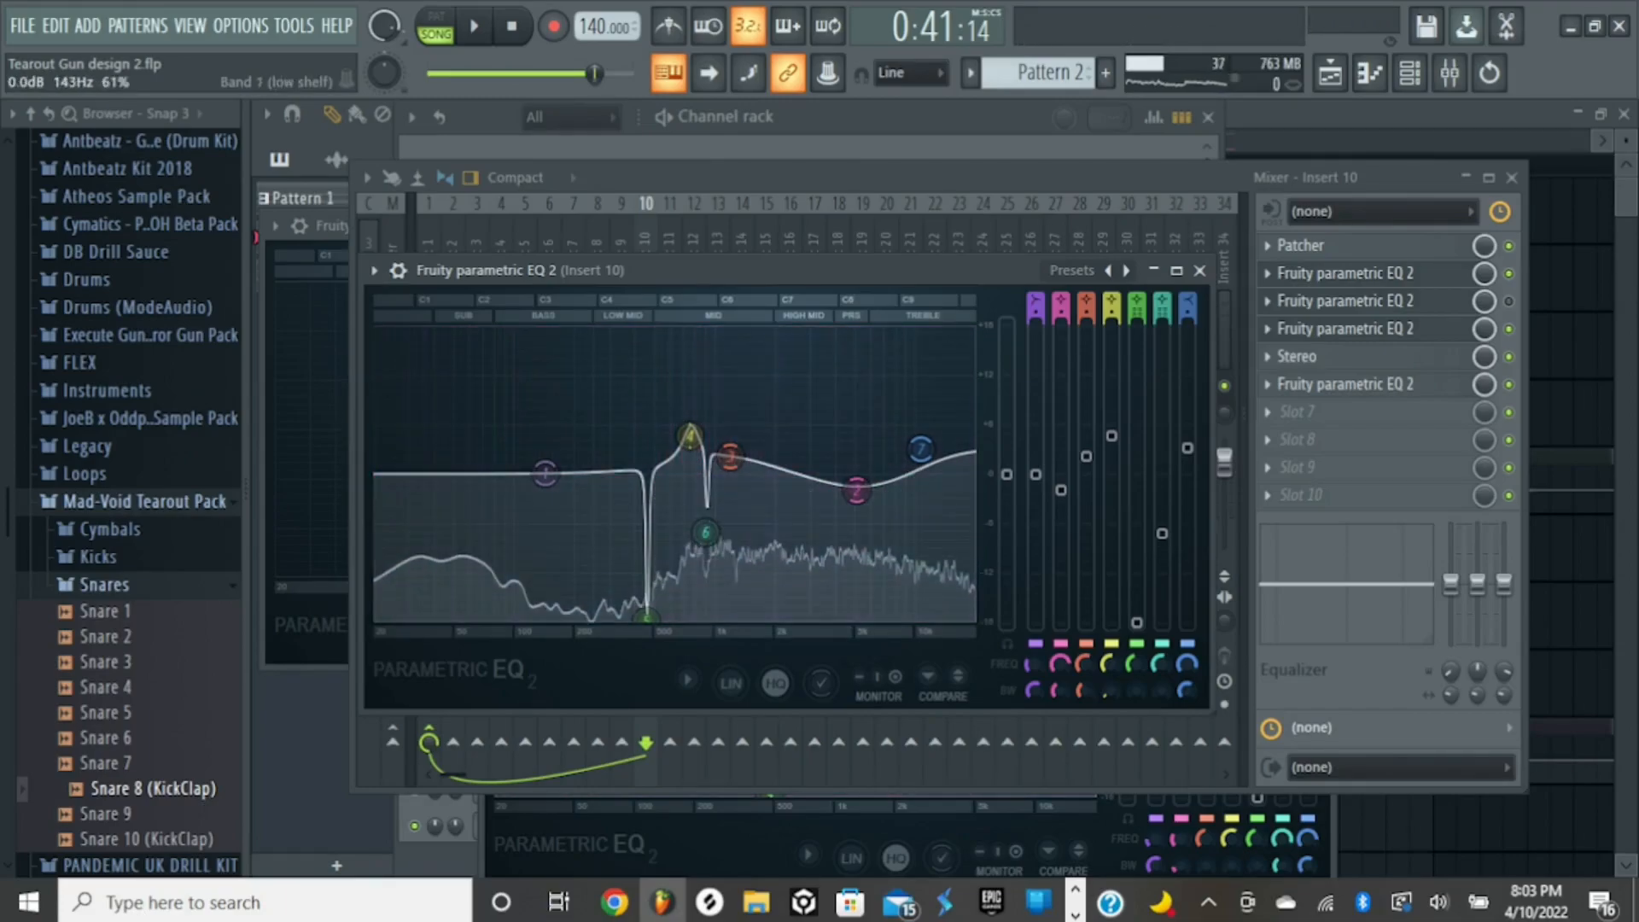
# - Examine Insert 10's Stereo effect and its slot 6 EQ during playback, closing each one
pyautogui.click(1371, 357)
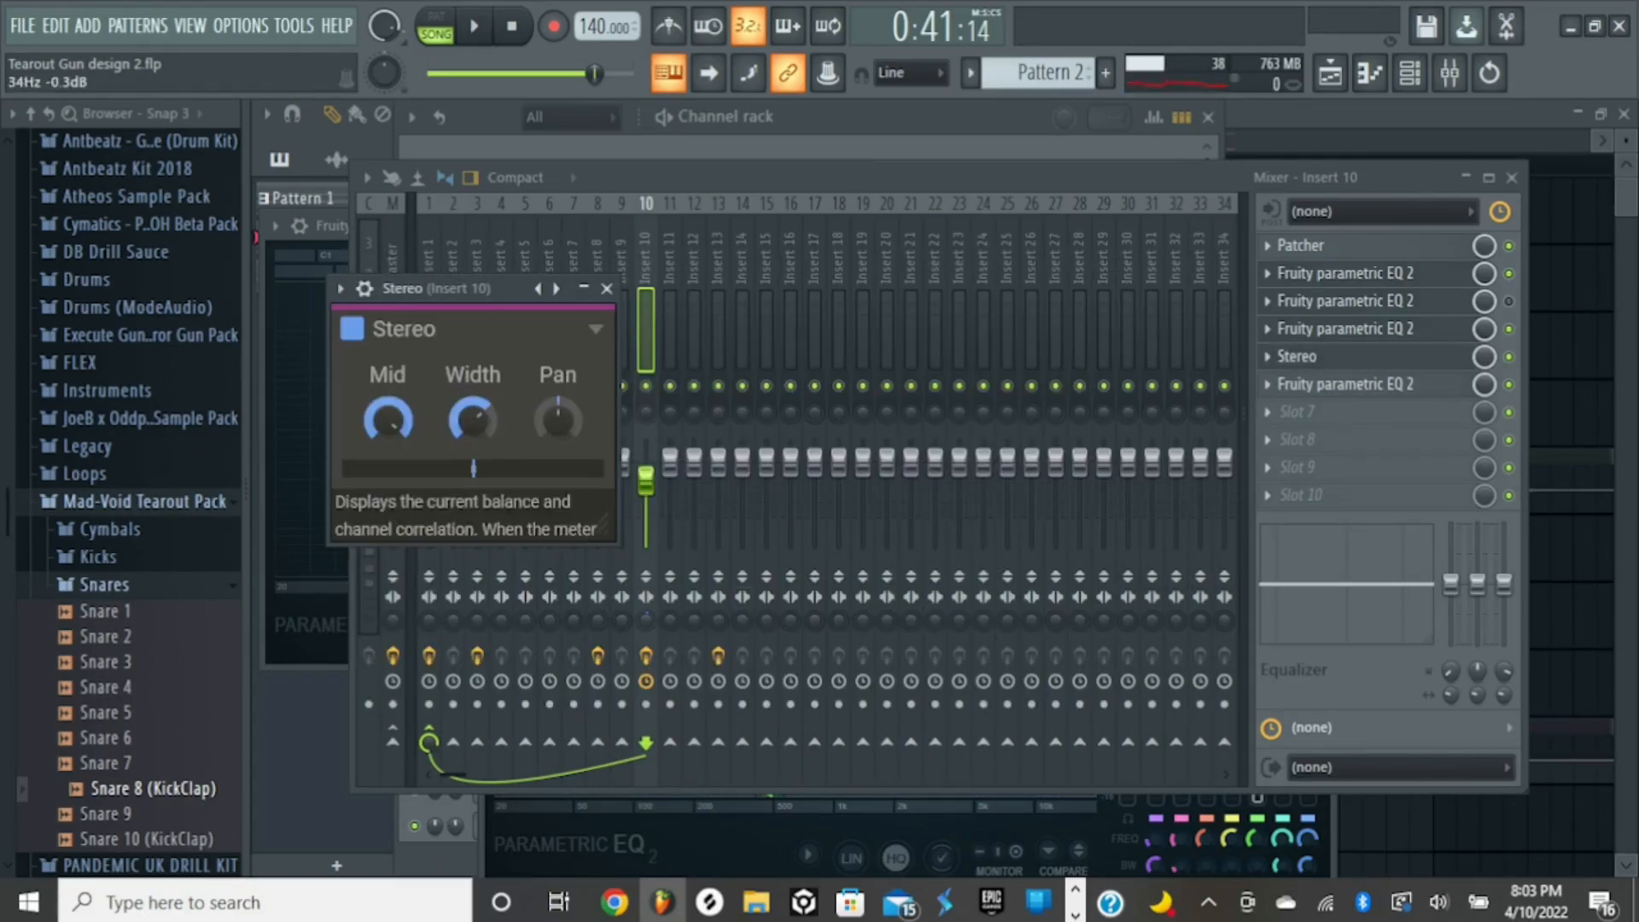
pyautogui.press('space')
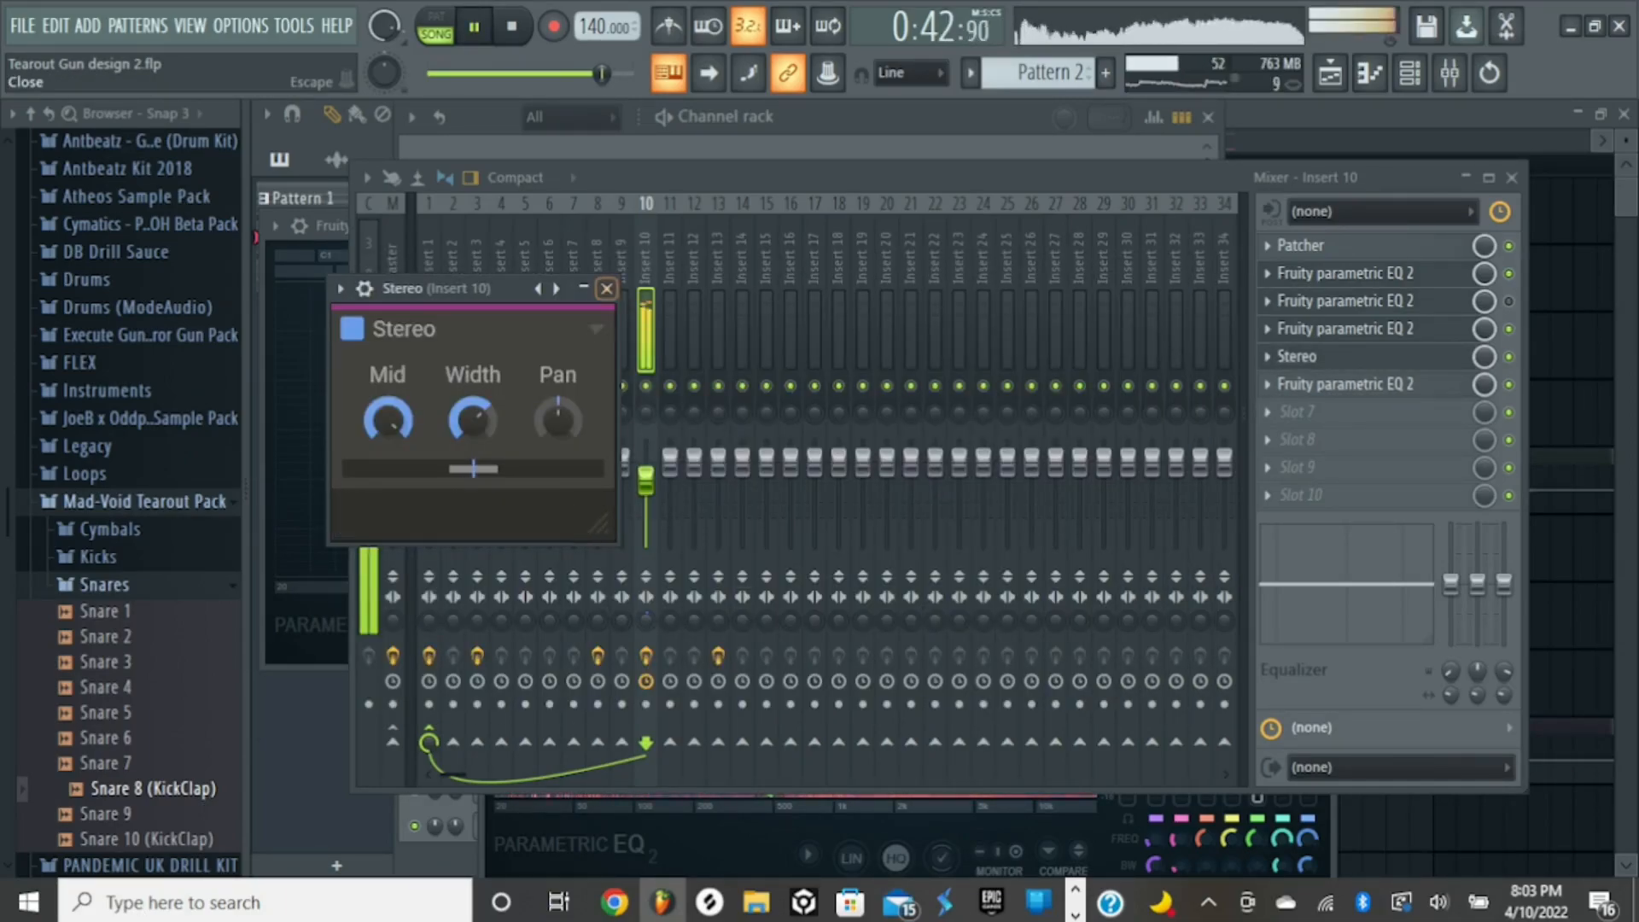
pyautogui.click(608, 289)
pyautogui.click(1349, 384)
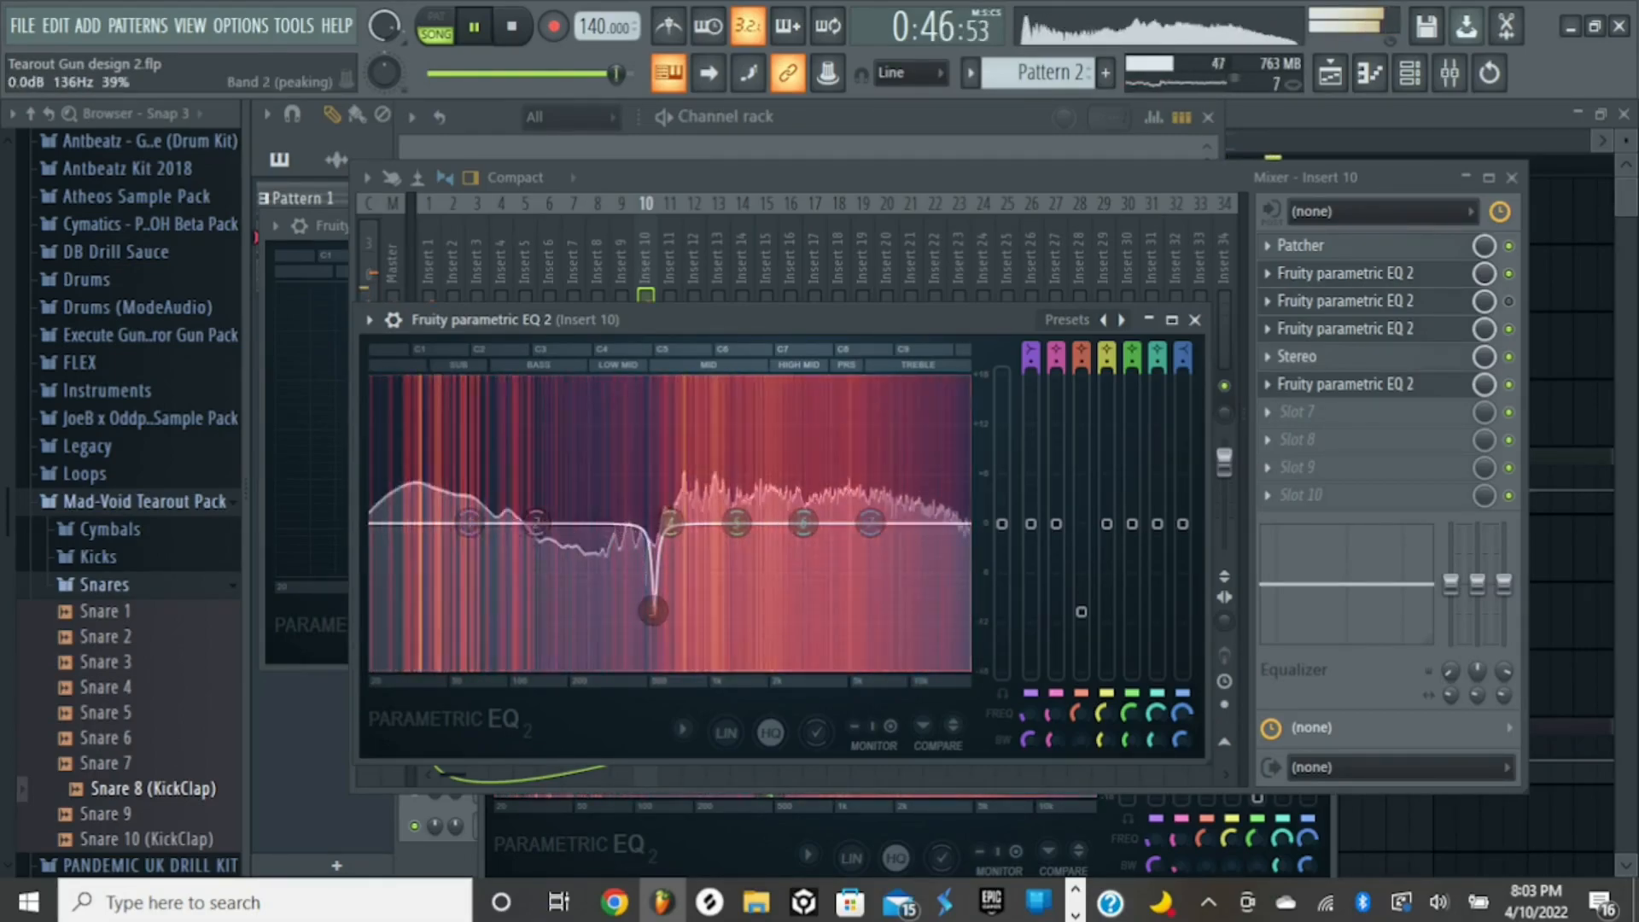
pyautogui.press('space')
pyautogui.click(1196, 320)
# - Close the mixer and the three remaining Insert 10 EQ windows
pyautogui.click(1513, 177)
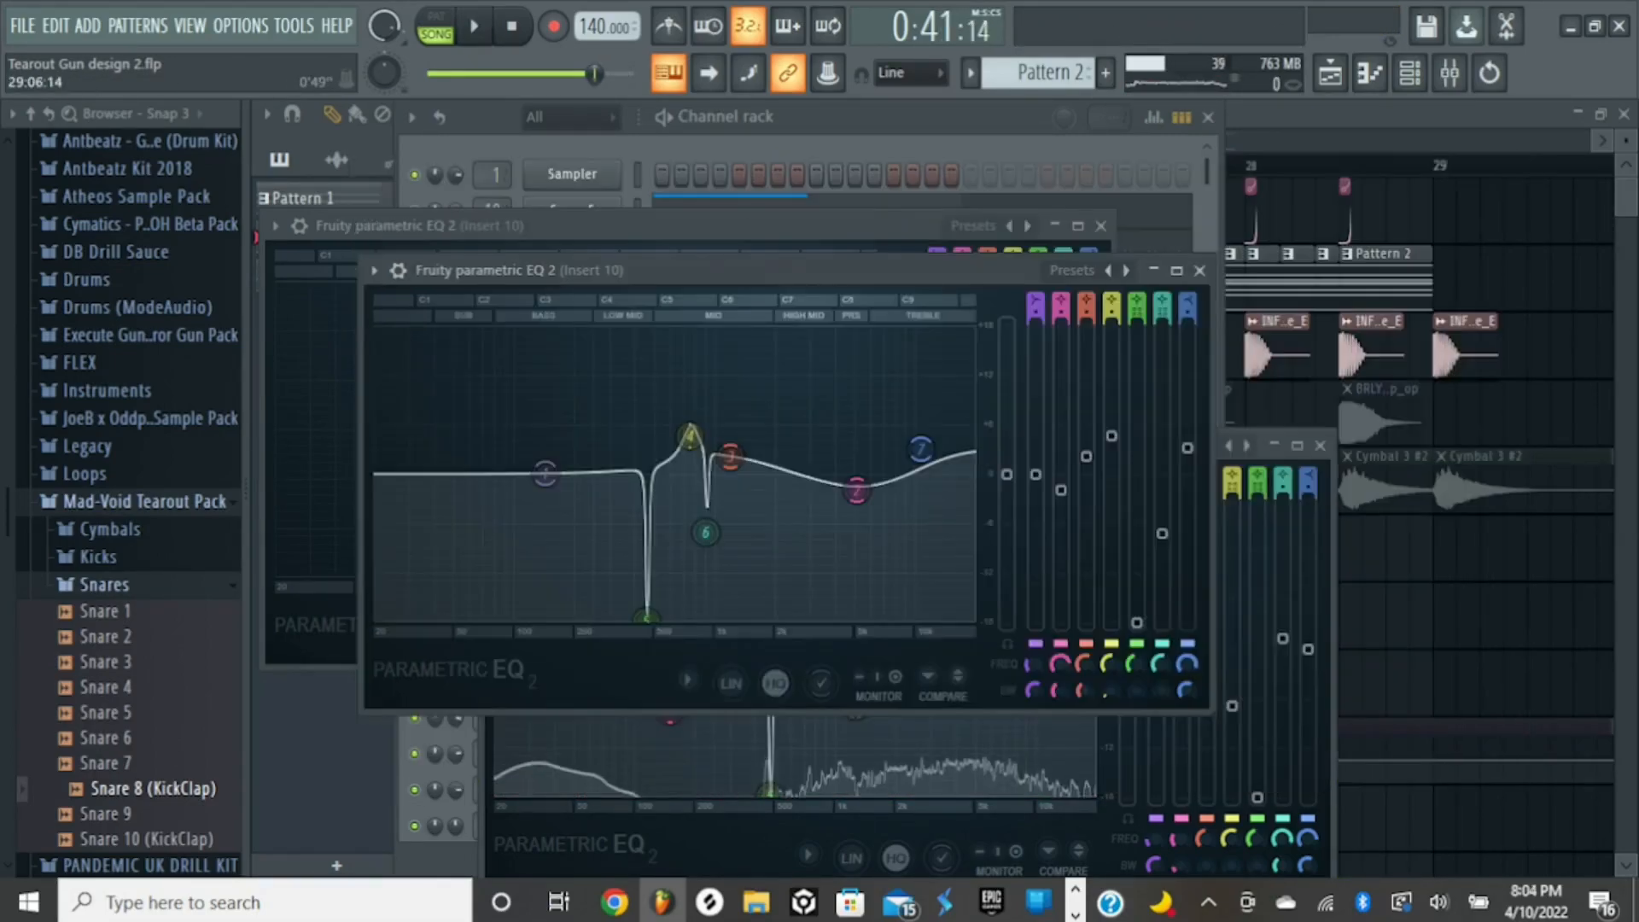
pyautogui.click(1199, 271)
pyautogui.click(1320, 445)
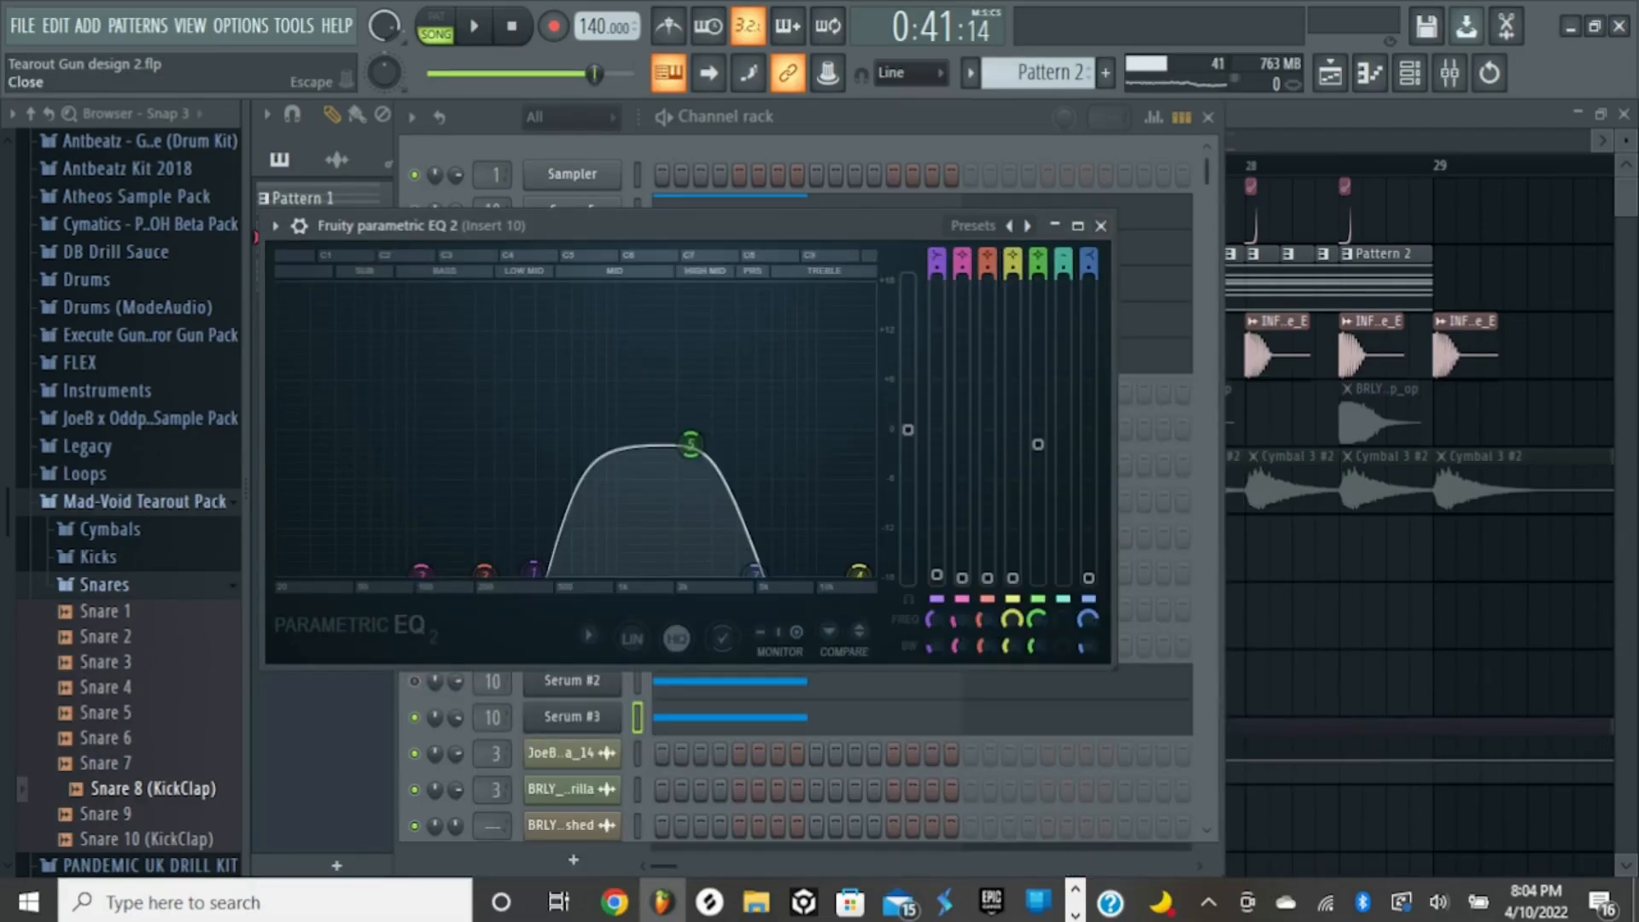
pyautogui.click(1100, 225)
# - Move the channel rack clear of the playlist's first track and switch to Streamlabs Desktop
pyautogui.moveTo(948, 117); pyautogui.dragTo(1044, 117)
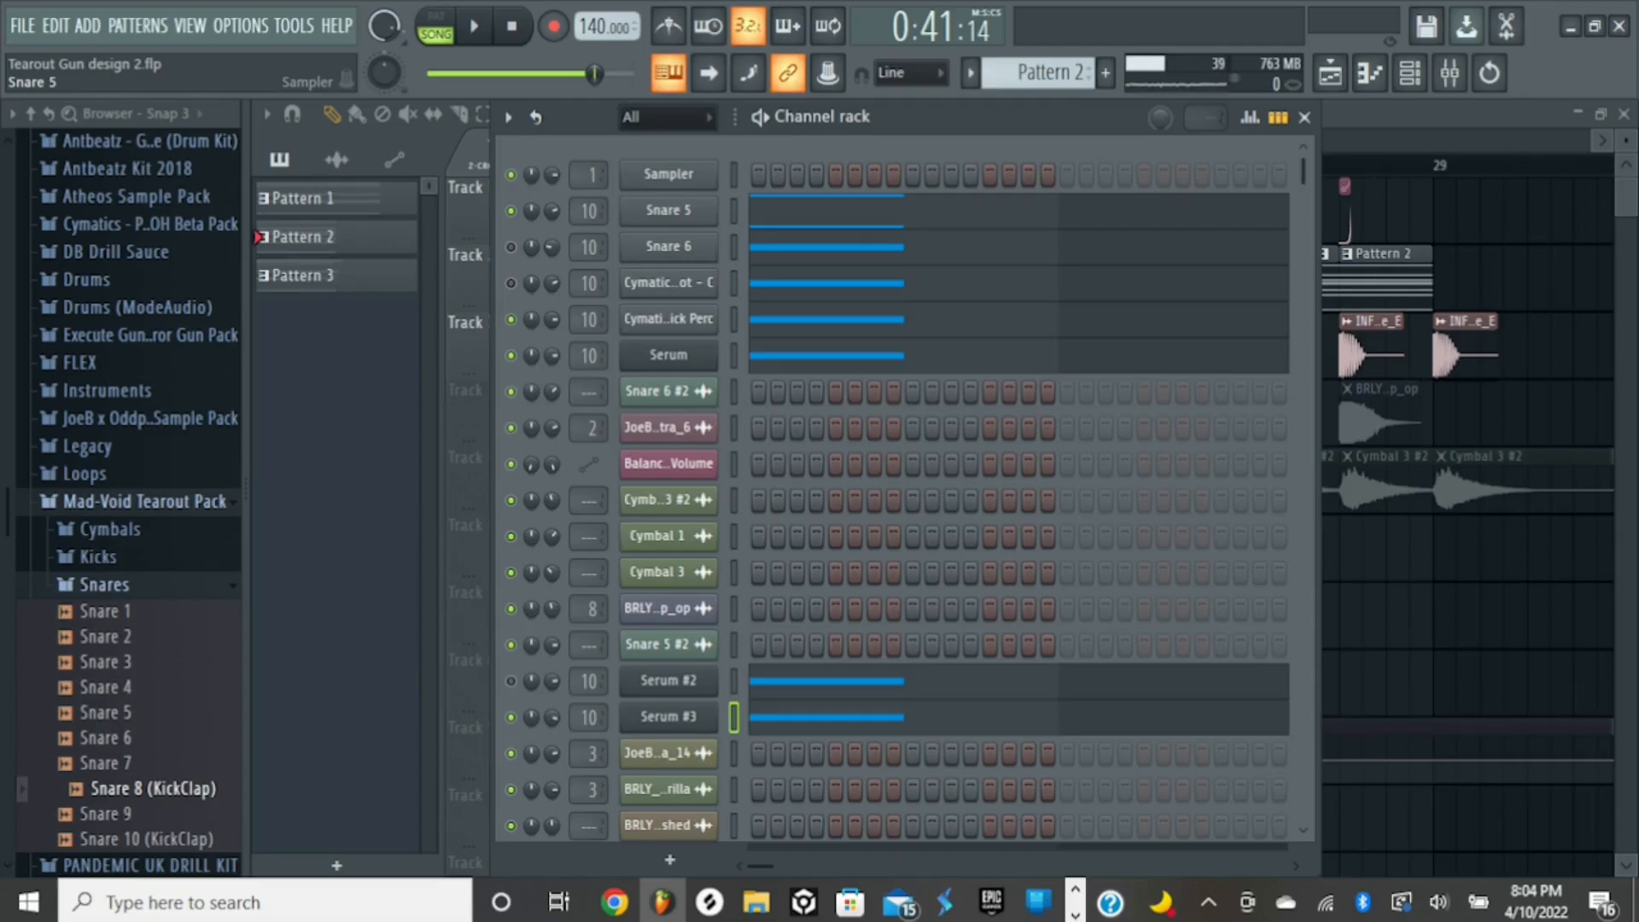
pyautogui.moveTo(1050, 117); pyautogui.dragTo(1050, 239)
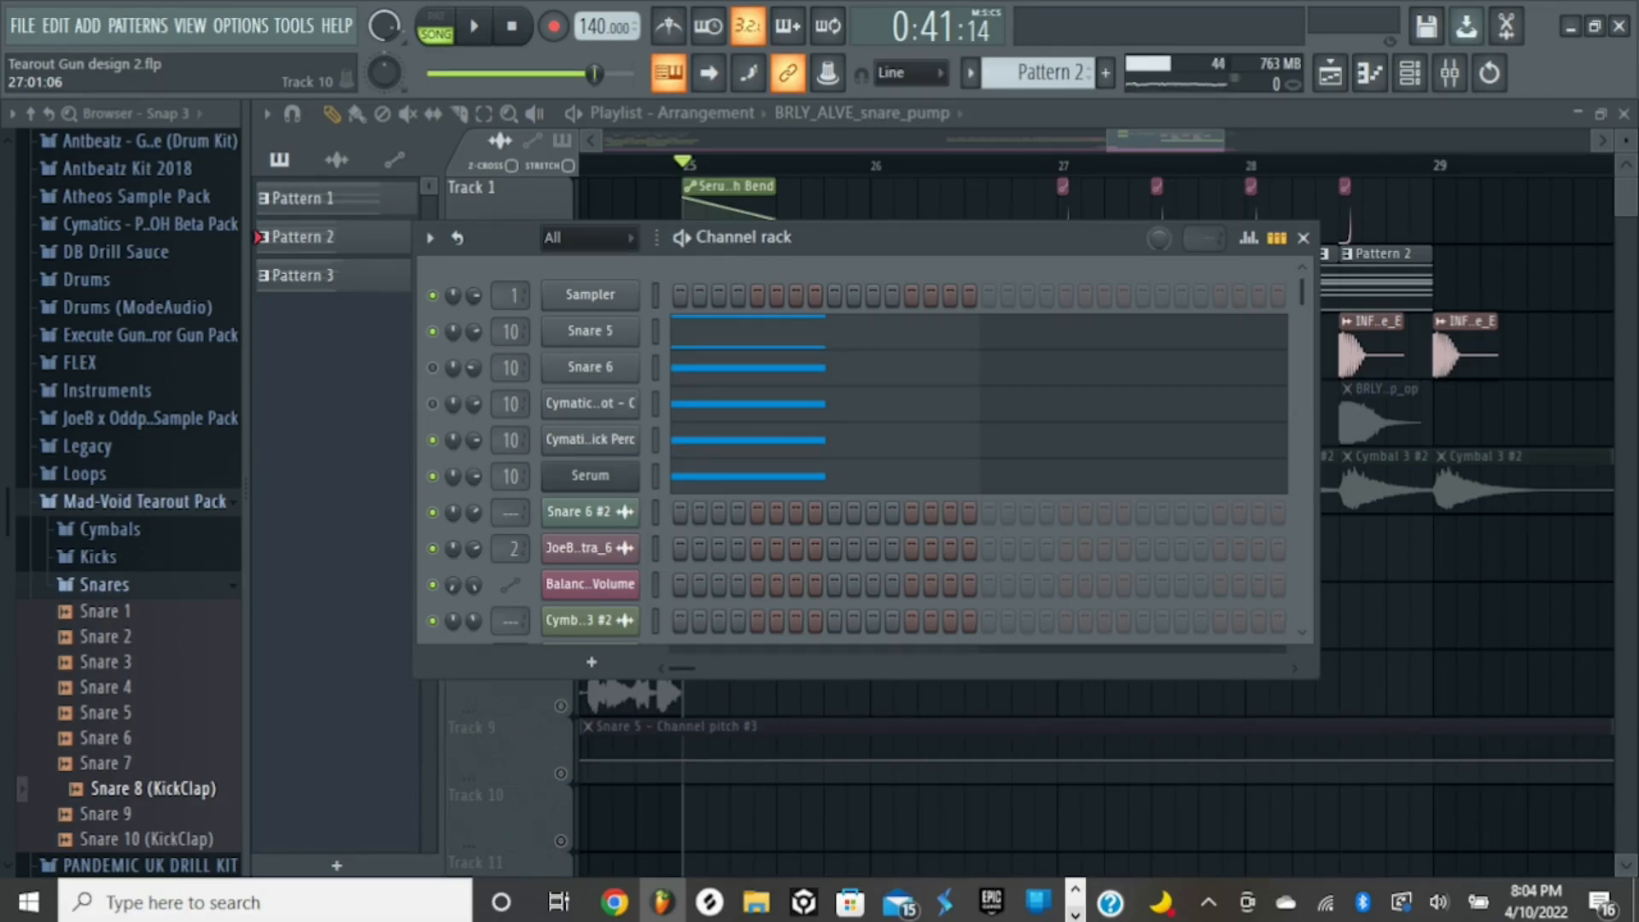
pyautogui.click(1076, 915)
pyautogui.click(738, 903)
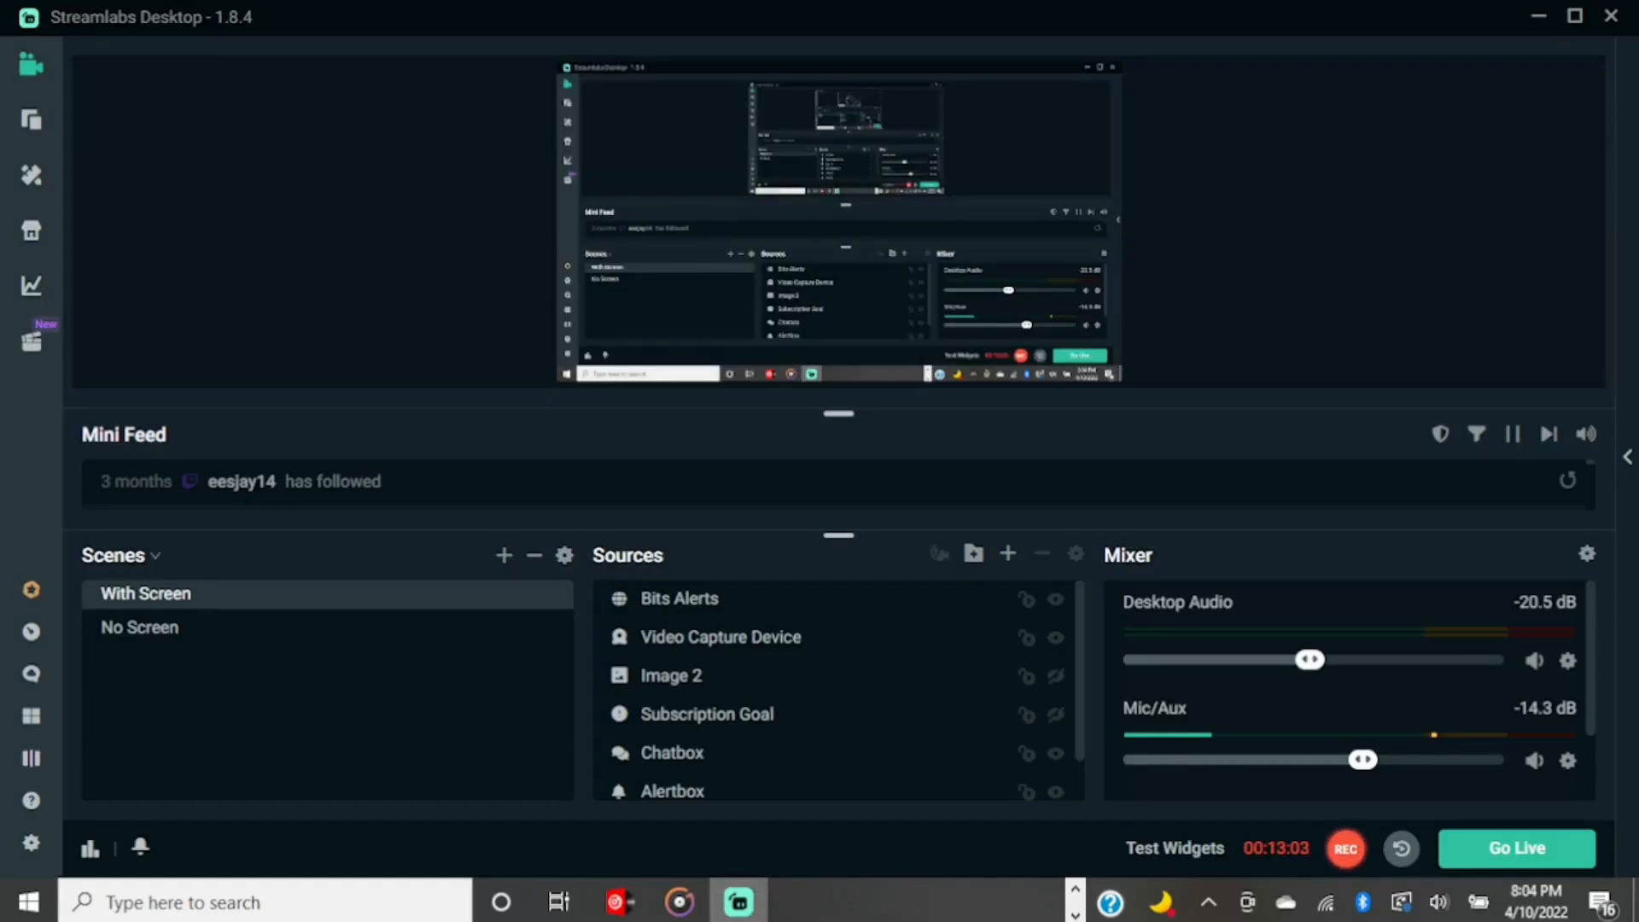